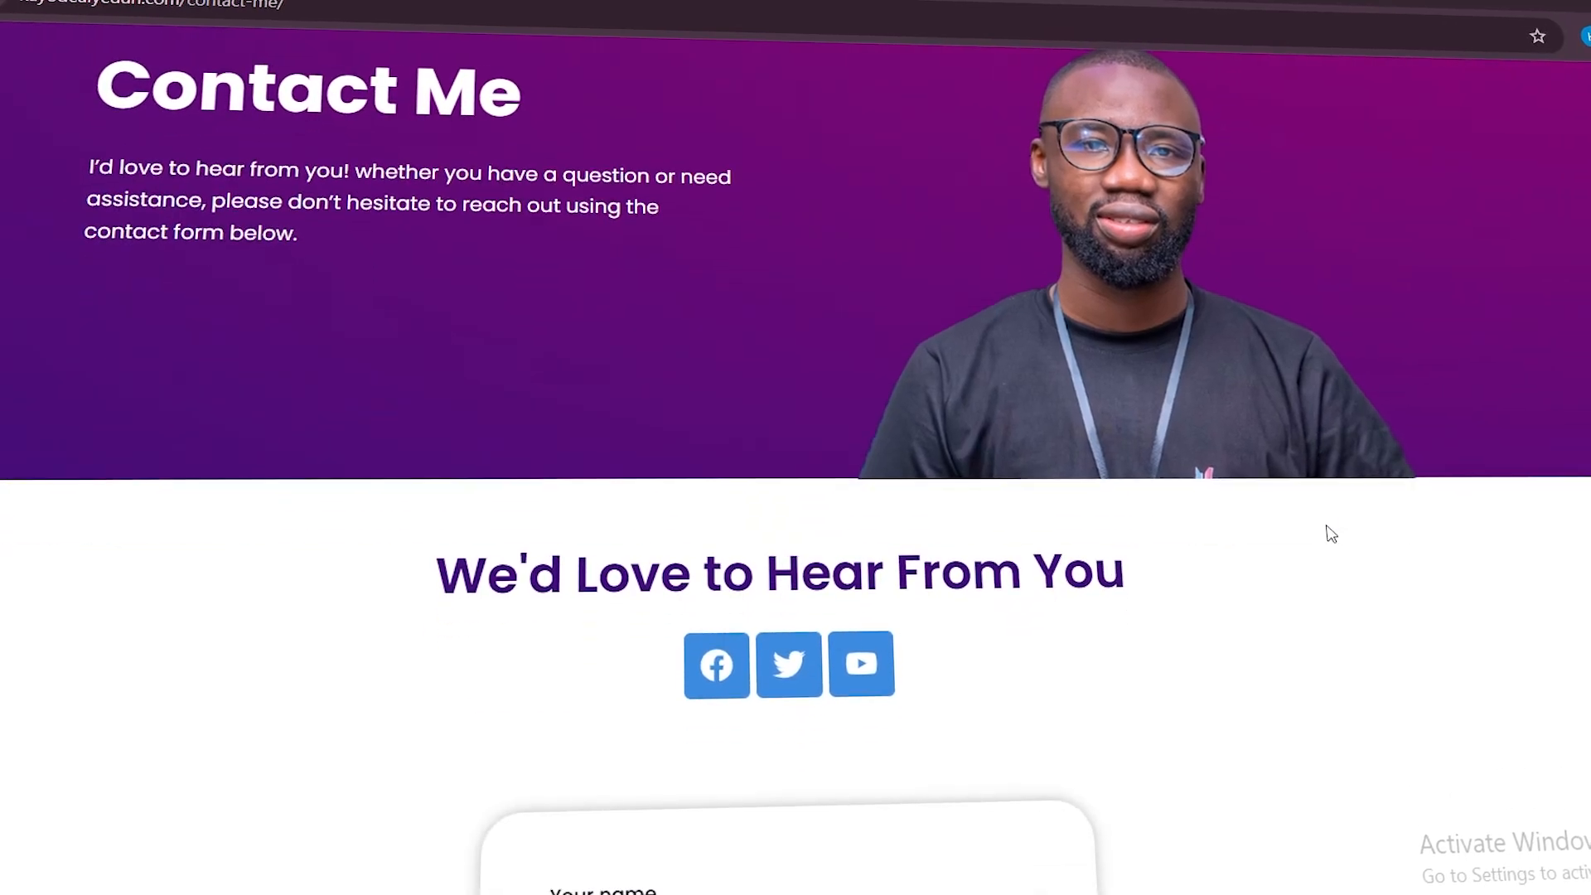
Open the site's Contact Me page for editing in Elementor.
{"action": "scroll", "coordinate": [1326, 533], "scroll_direction": "down", "scroll_amount": 2}
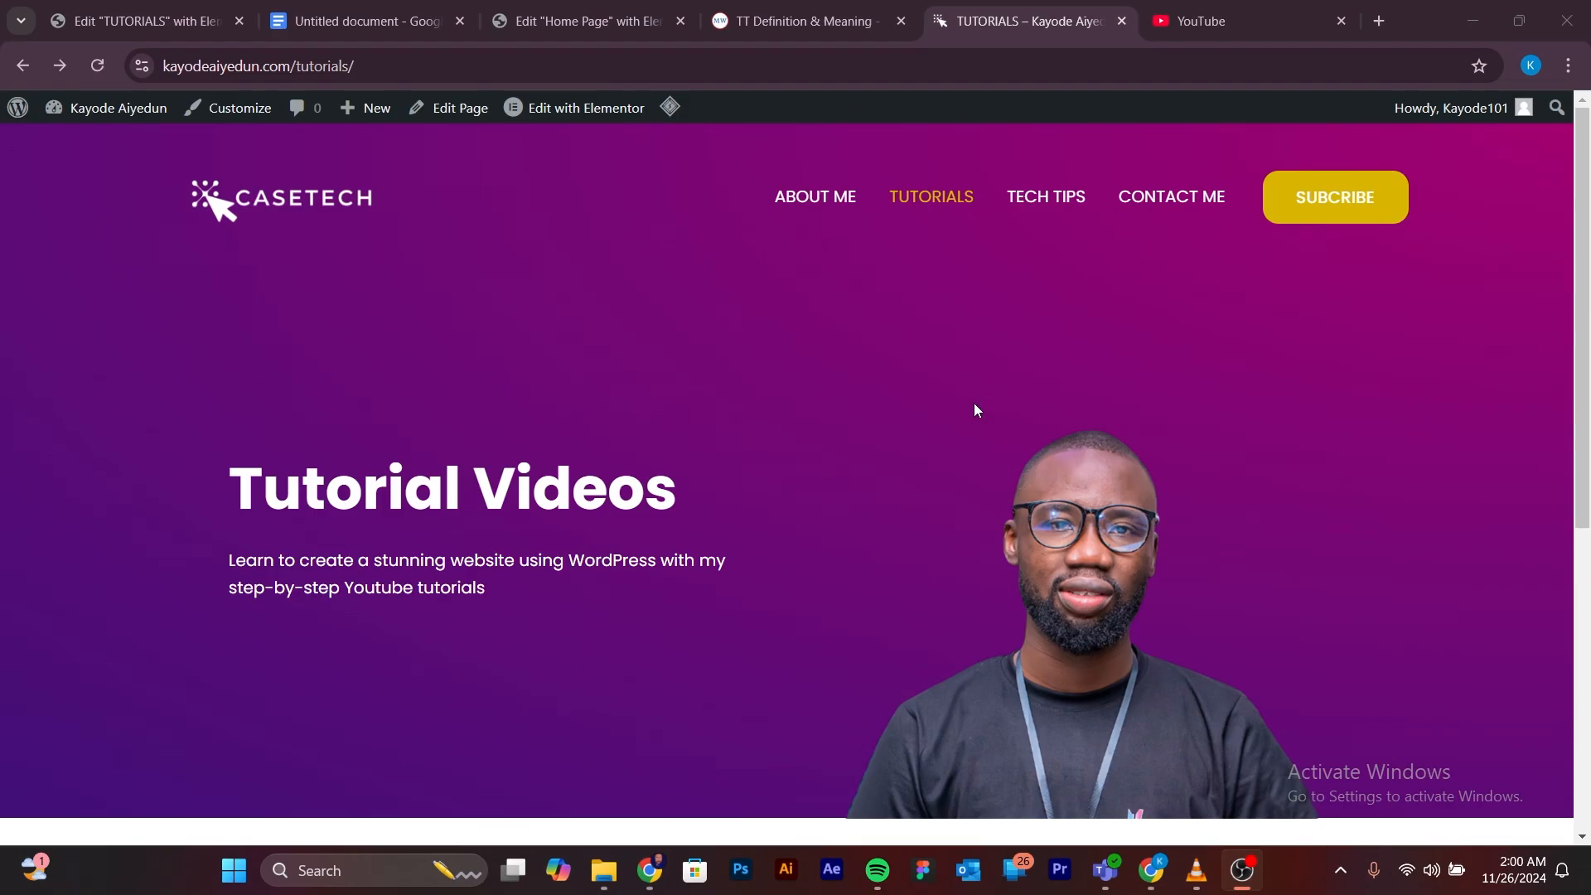
{"action": "left_click", "coordinate": [1169, 207]}
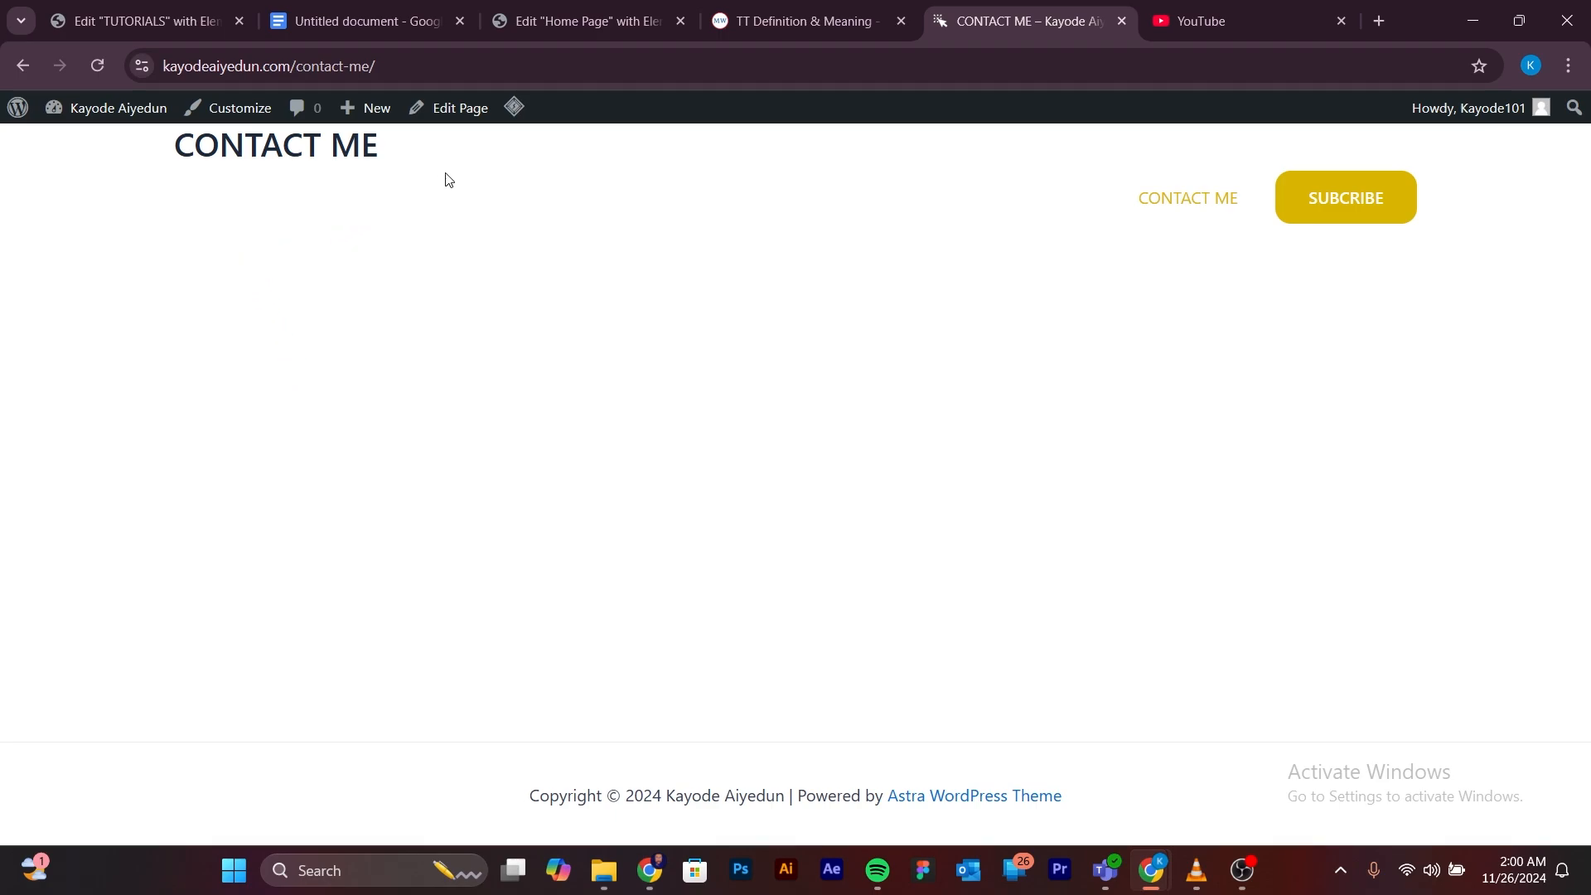
{"action": "left_click", "coordinate": [462, 110]}
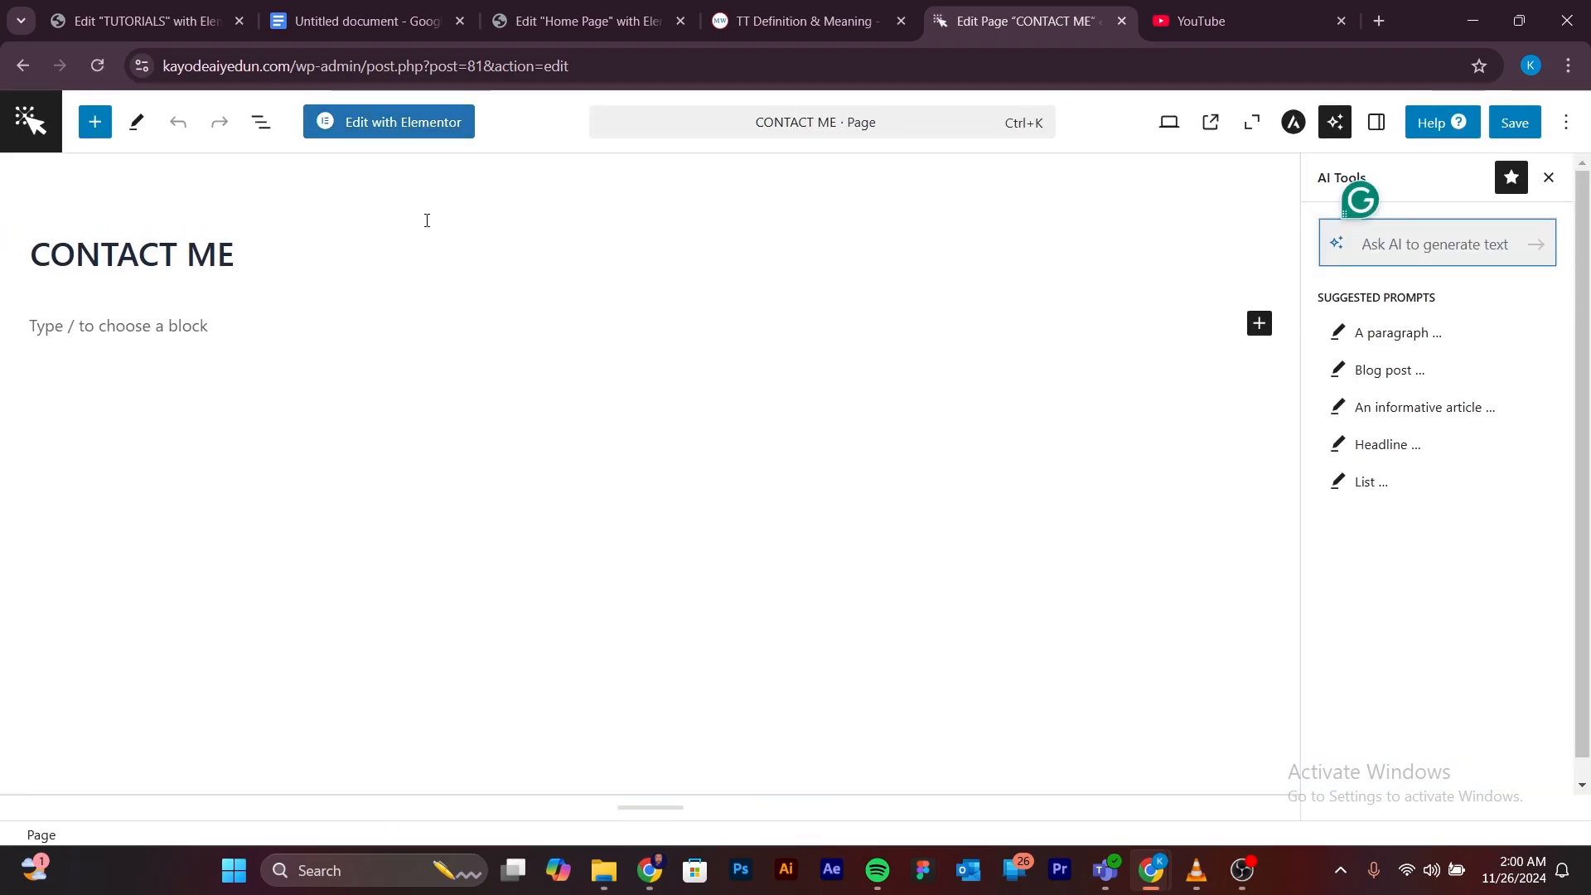
{"action": "left_click", "coordinate": [414, 122]}
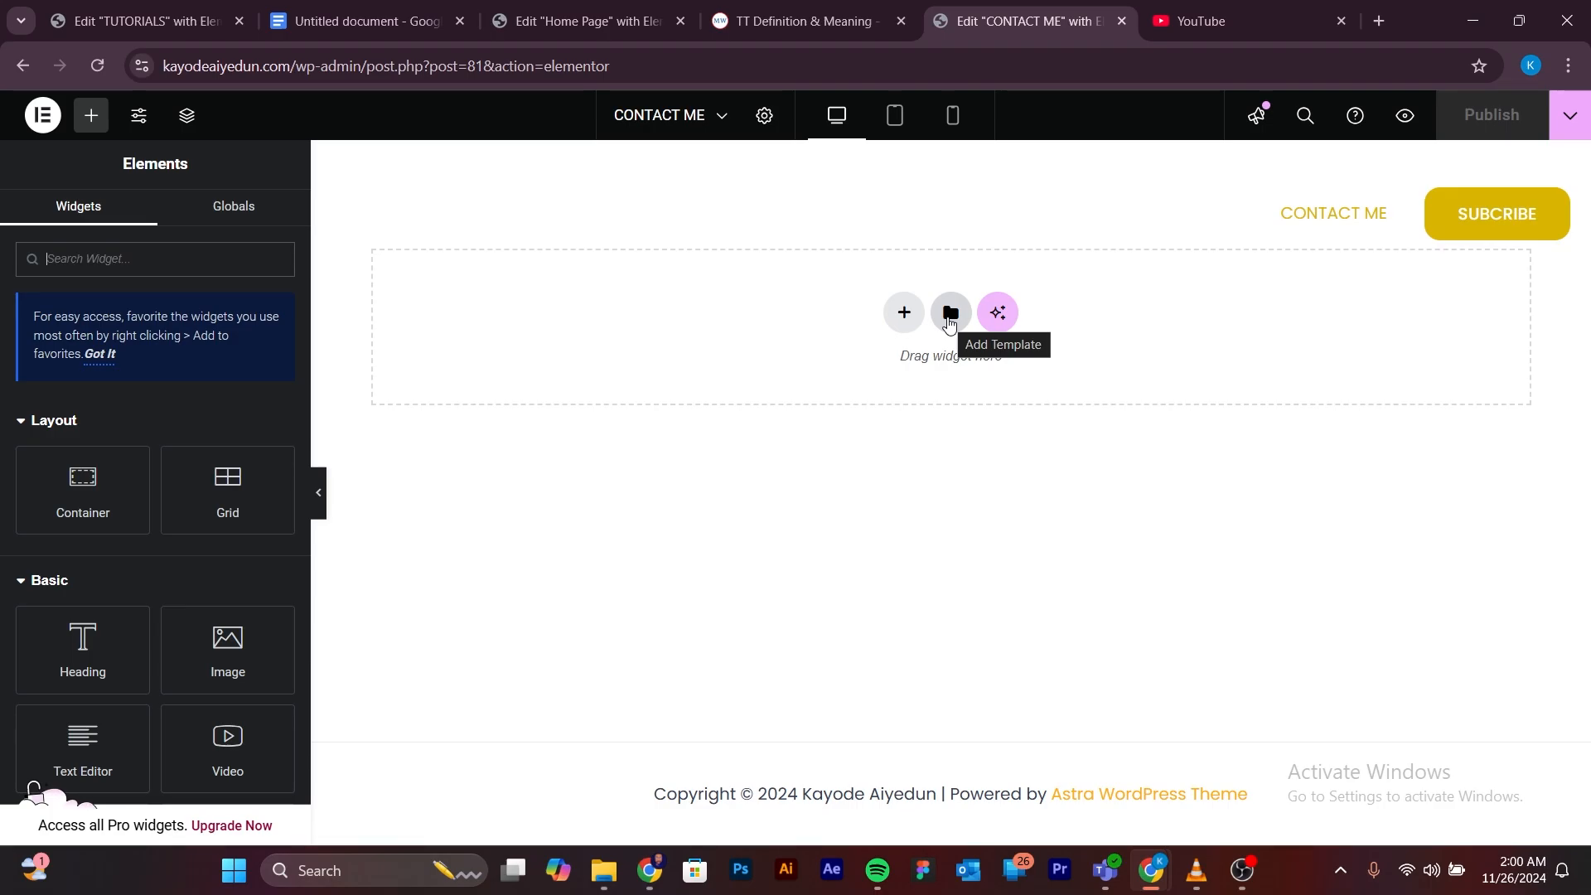
Insert the saved "HEader Section" template into the Contact Me page and apply its container settings.
{"action": "left_click", "coordinate": [949, 323]}
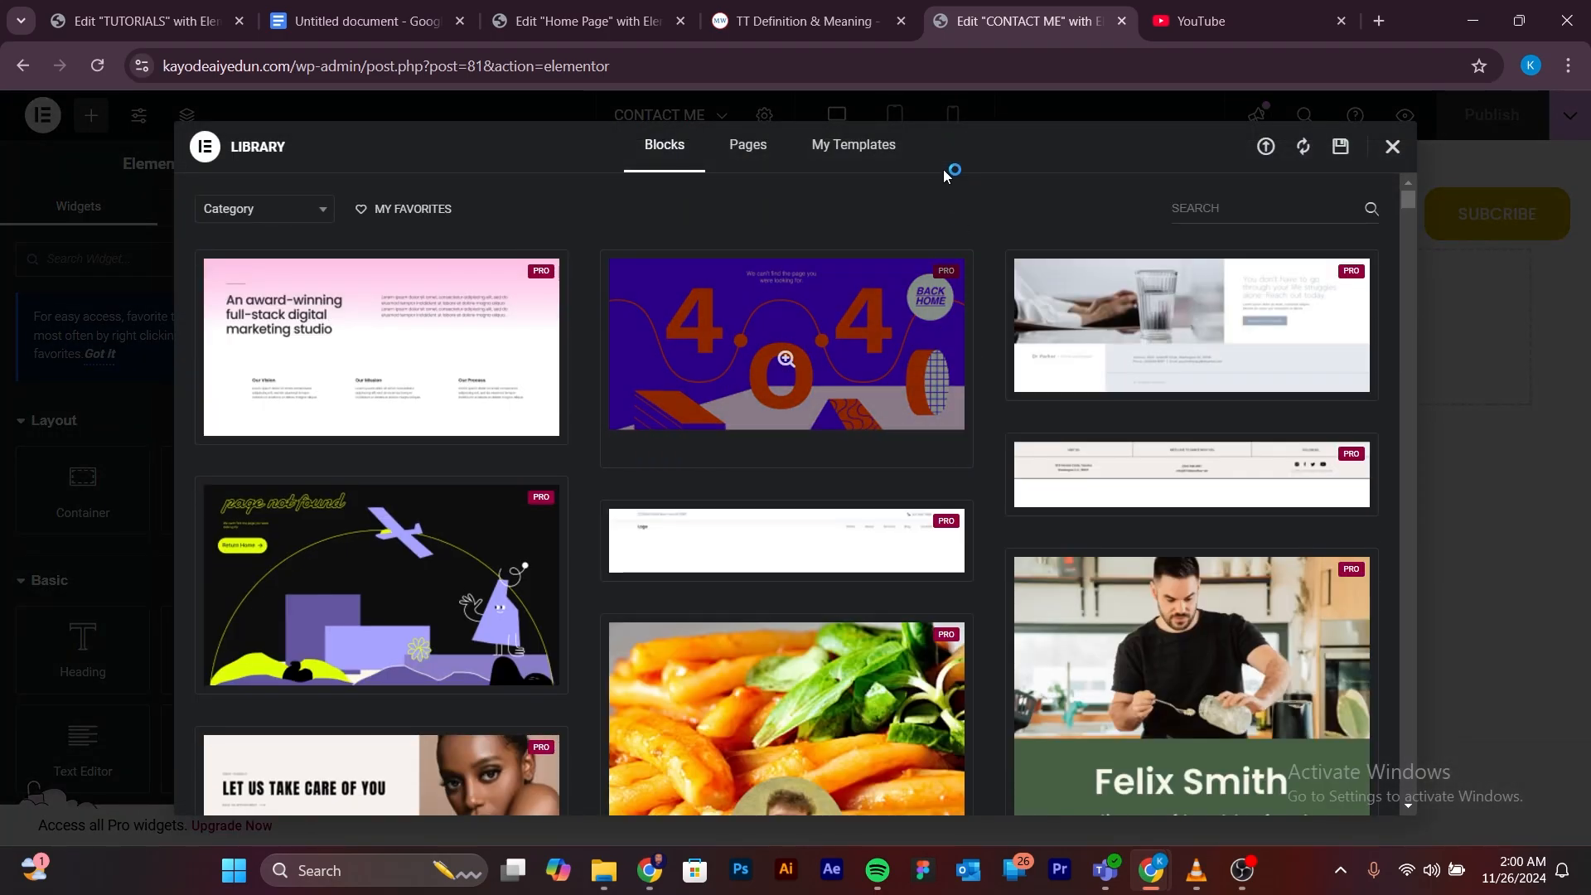
{"action": "left_click", "coordinate": [837, 147]}
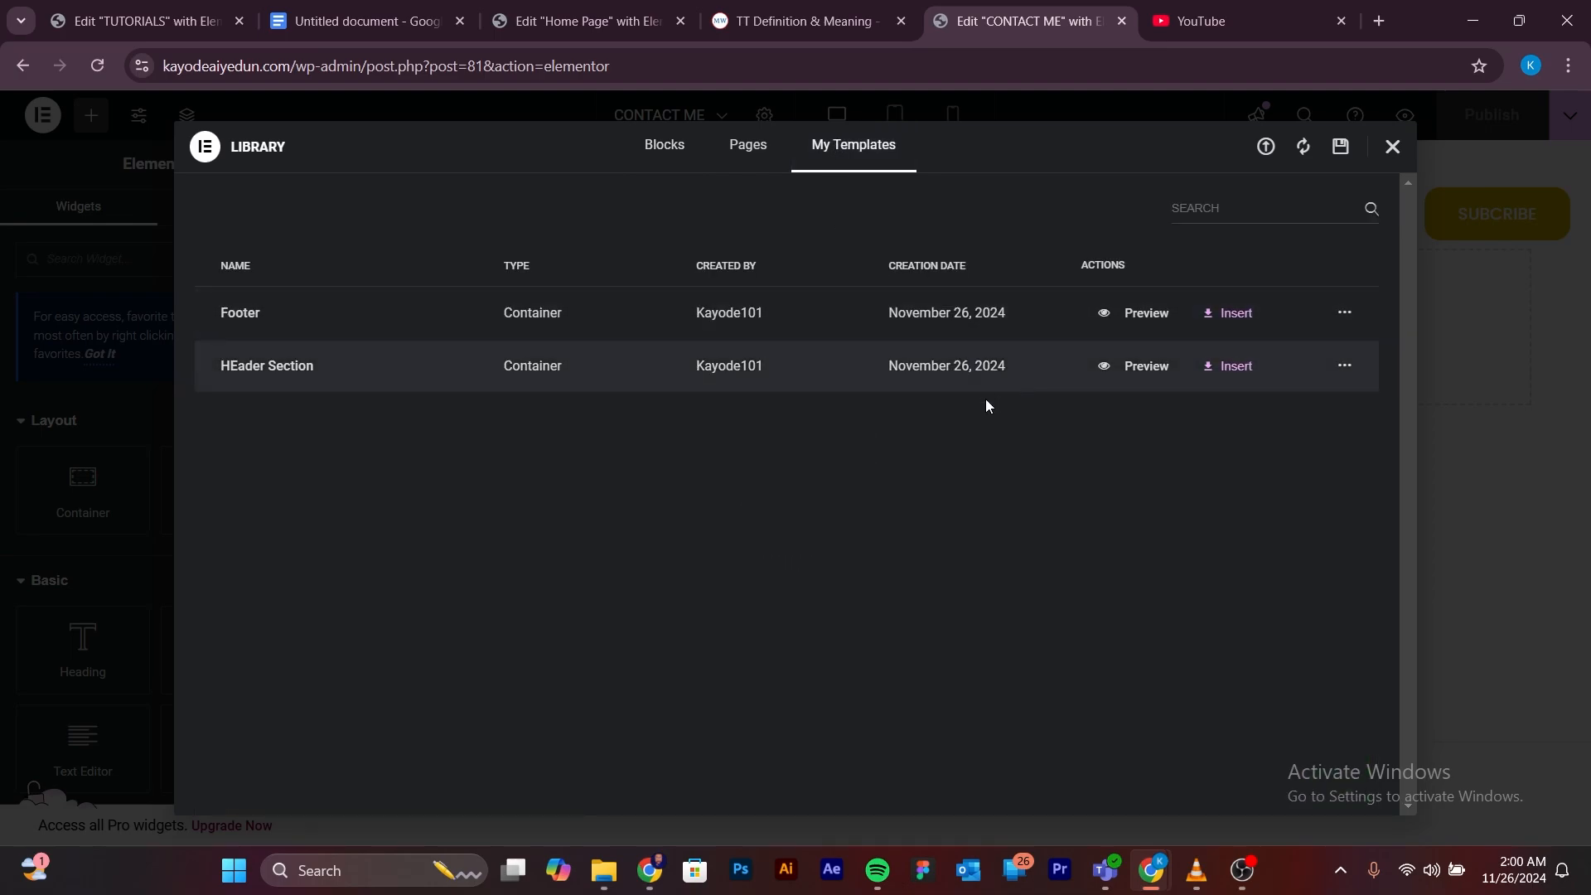
{"action": "left_click", "coordinate": [1219, 365]}
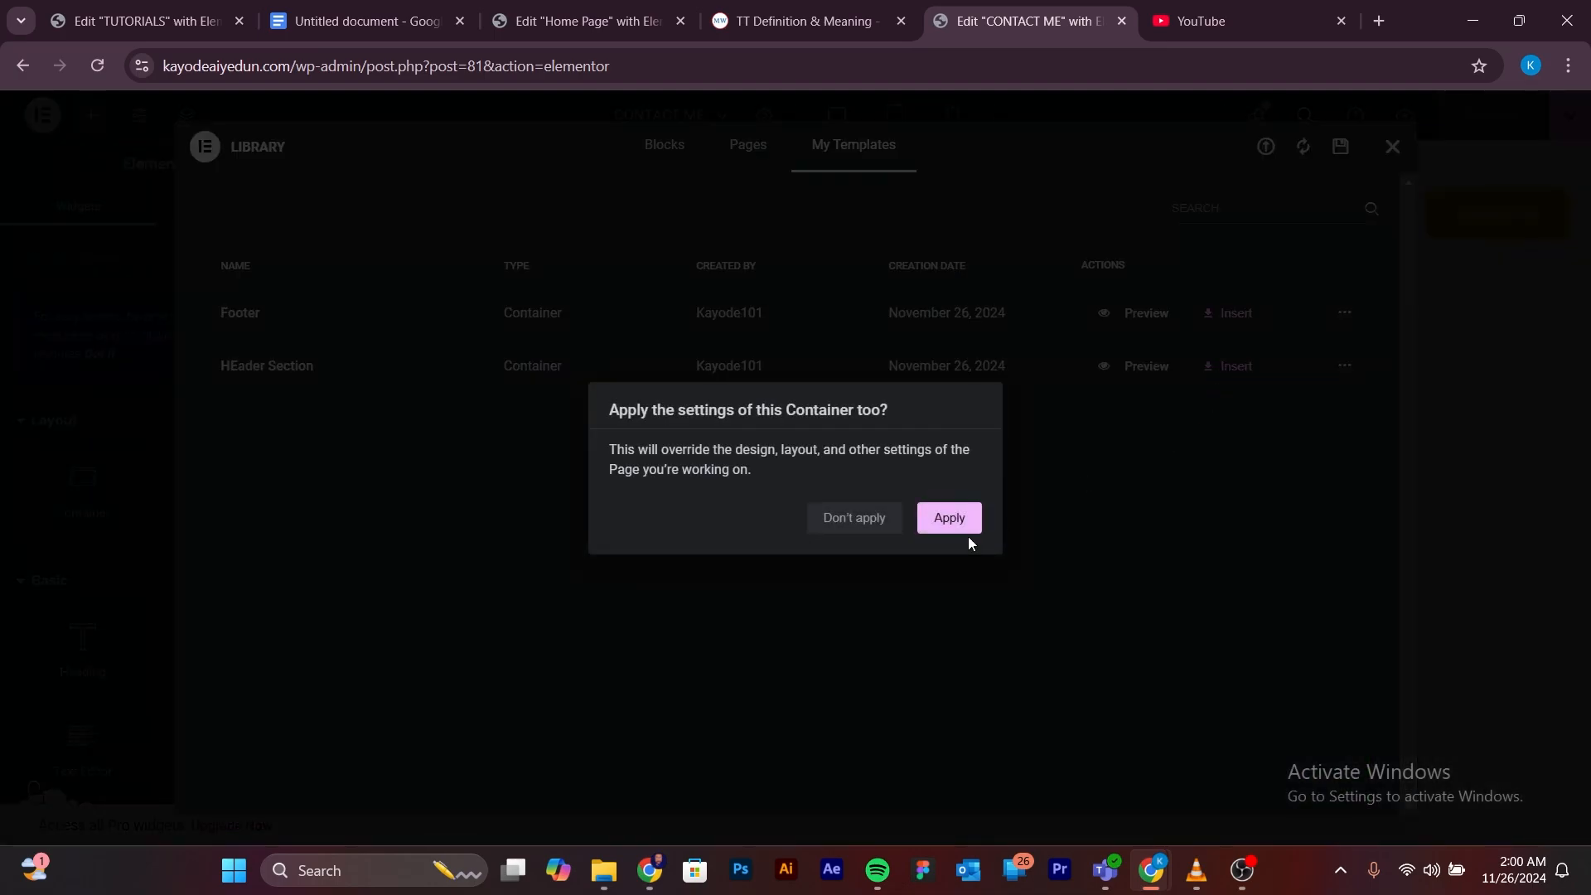
{"action": "left_click", "coordinate": [951, 518]}
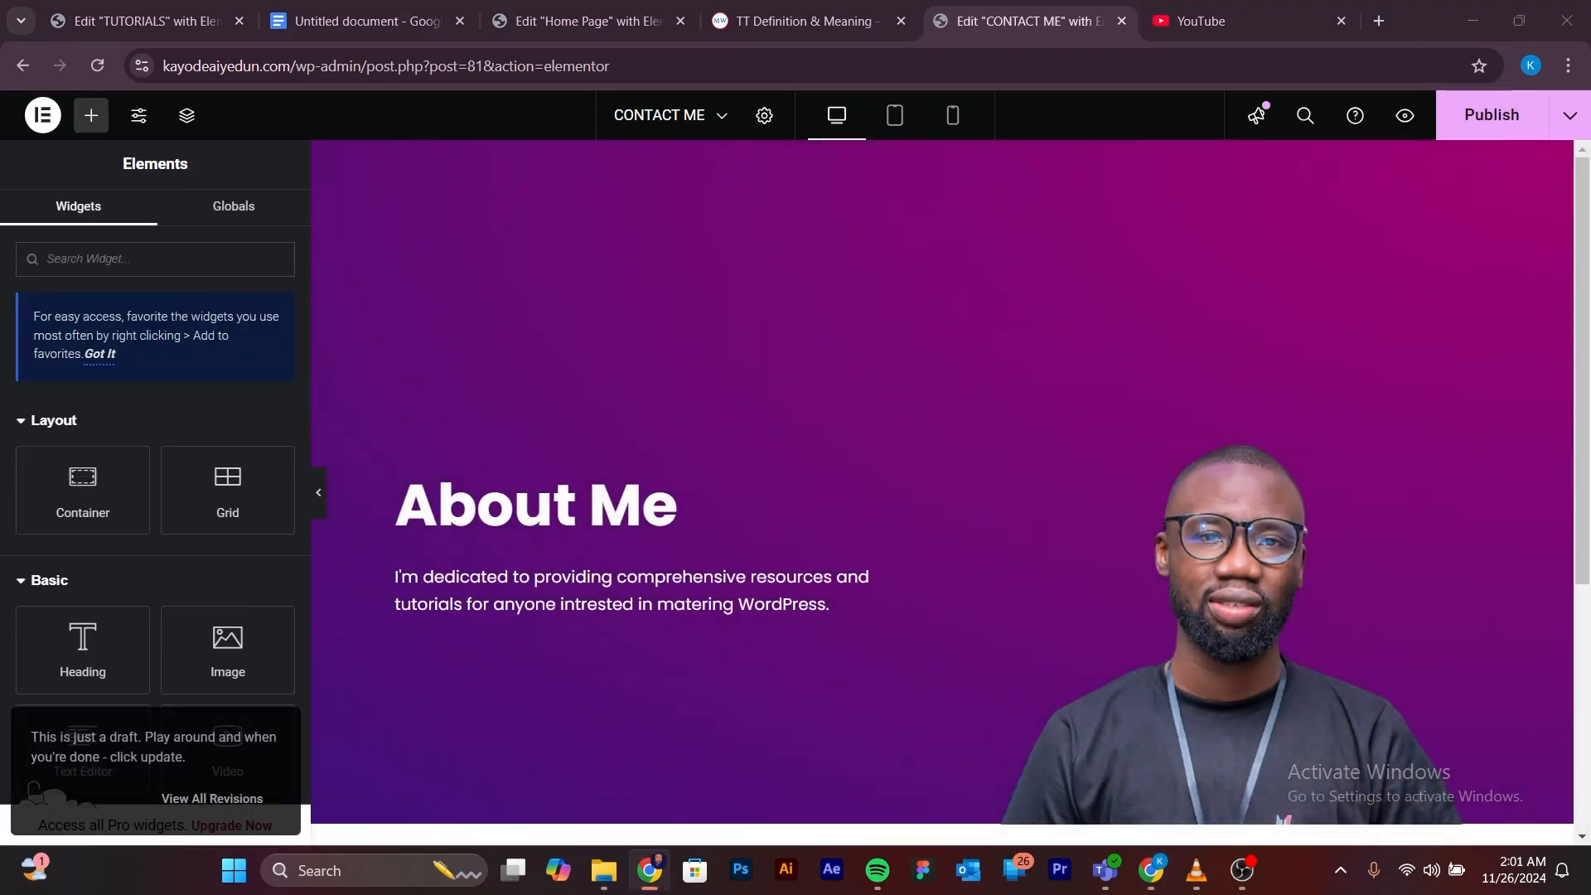
Change the header section's title from About Me to "Contact Me".
{"action": "left_click", "coordinate": [563, 505]}
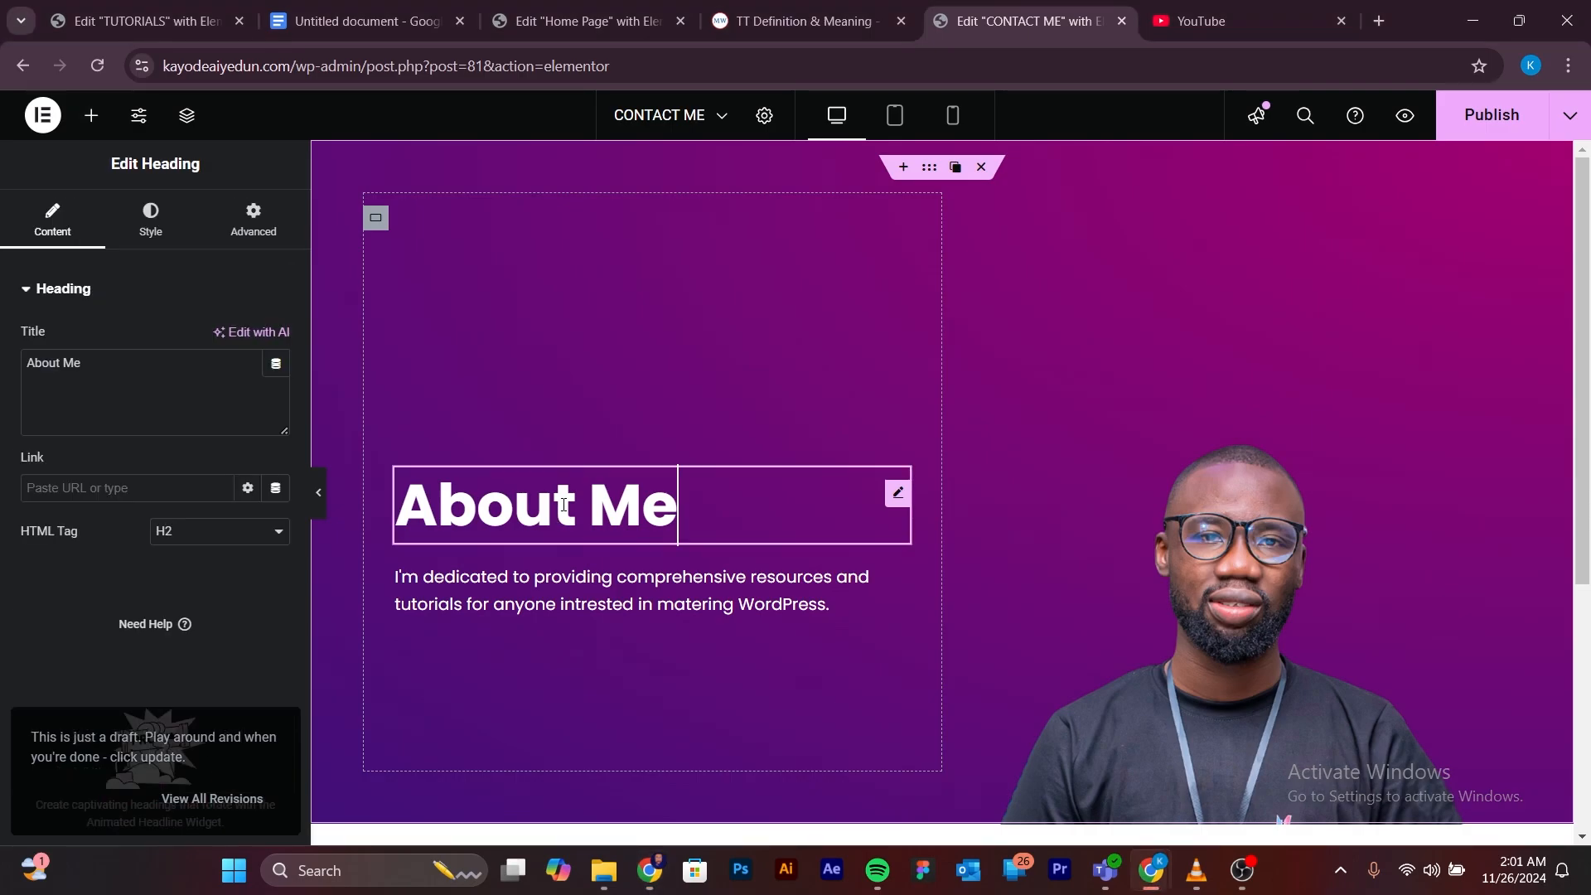
{"action": "mouse_move", "coordinate": [89, 365]}
{"action": "left_mouse_down"}
{"action": "mouse_move", "coordinate": [18, 376]}
{"action": "mouse_move", "coordinate": [59, 367]}
{"action": "left_mouse_up"}
{"action": "left_click", "coordinate": [44, 365]}
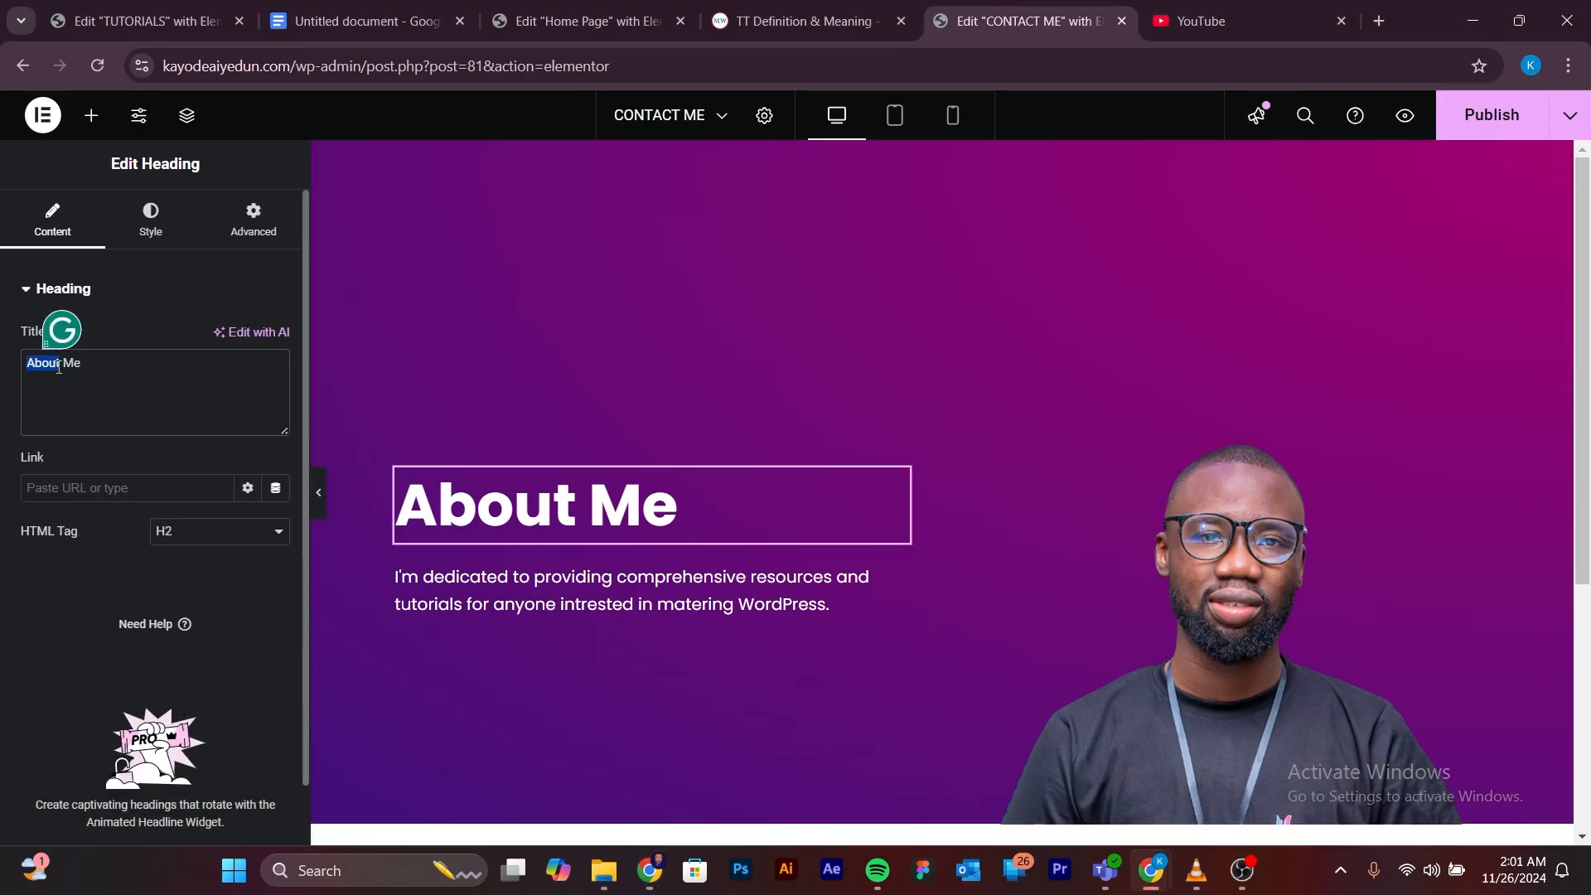
{"action": "type", "text": "Cont"}
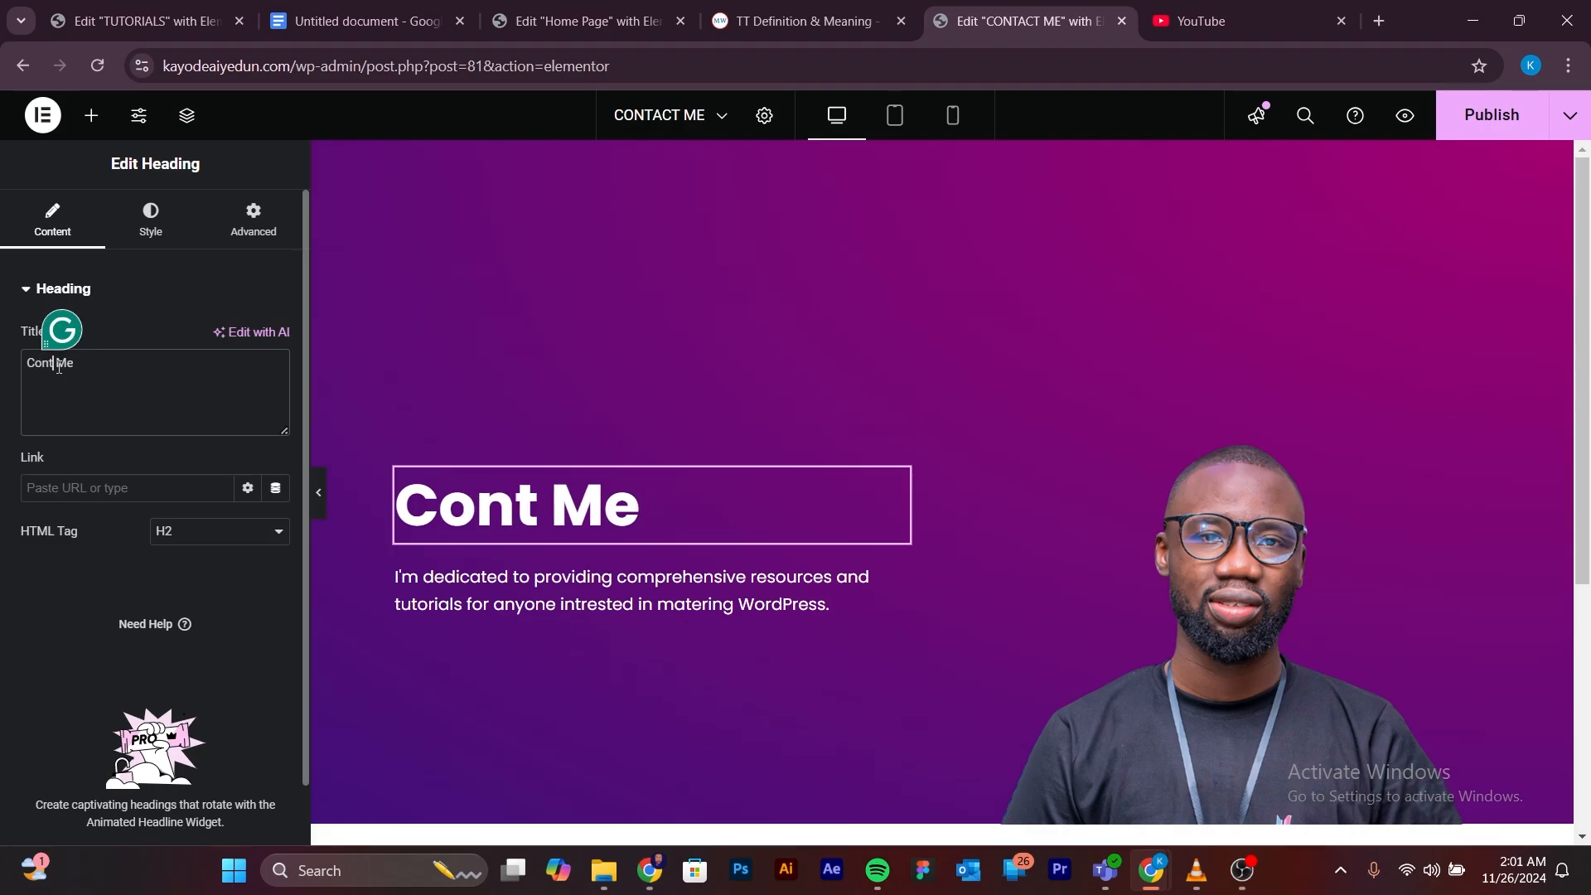
{"action": "type", "text": "act"}
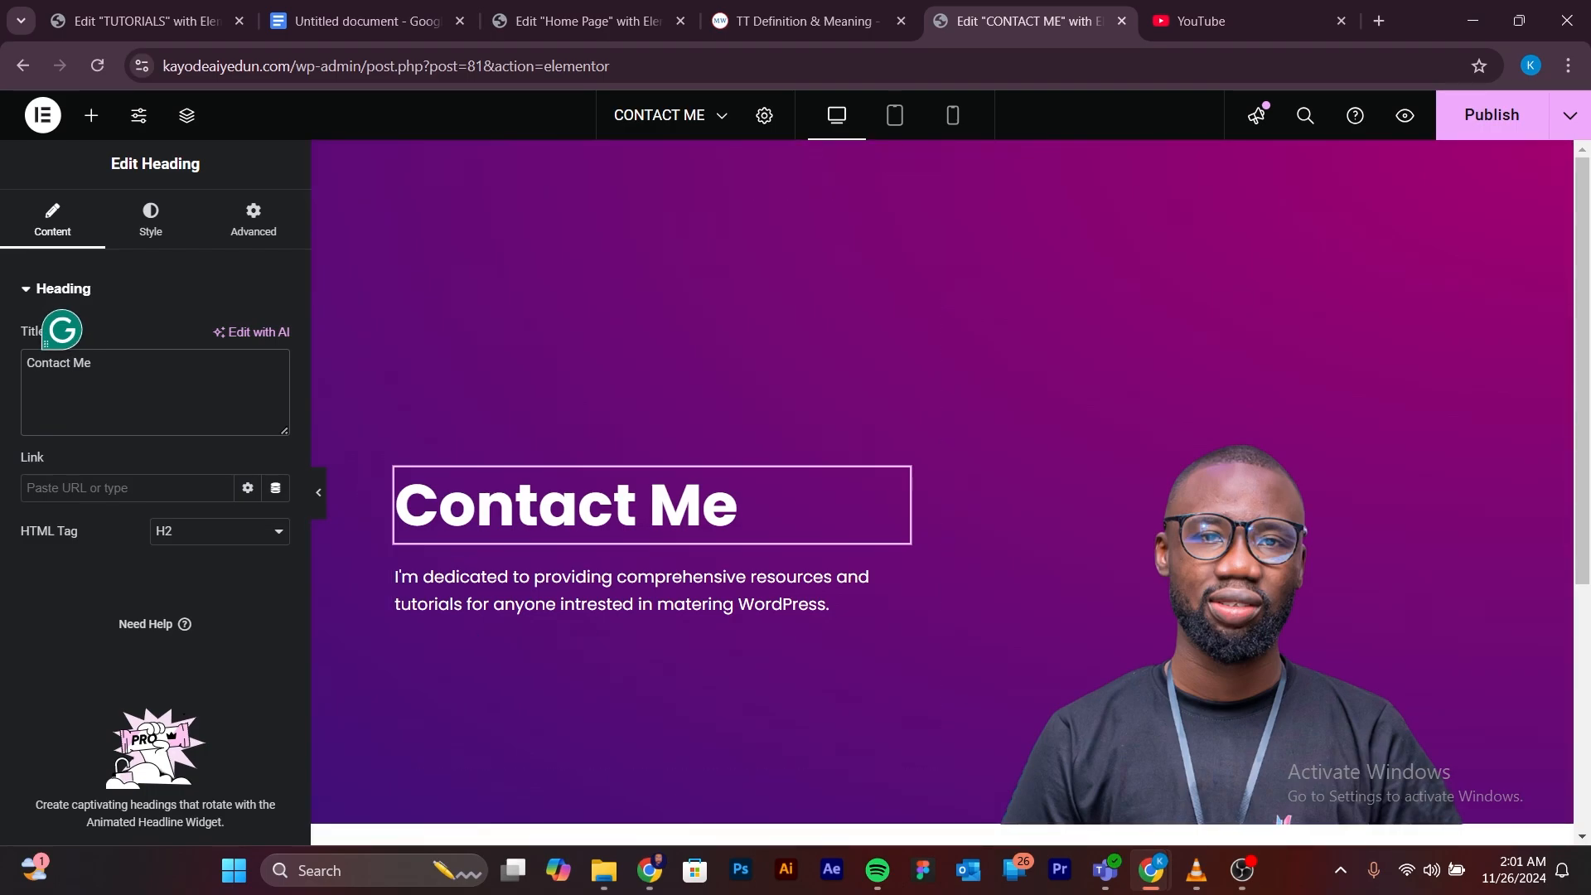
Rewrite the paragraph: "I'd love to hear from you! whether you have a question or need assistance, please don't hesitate to reach out using the contact form below.".
{"action": "left_click", "coordinate": [723, 578]}
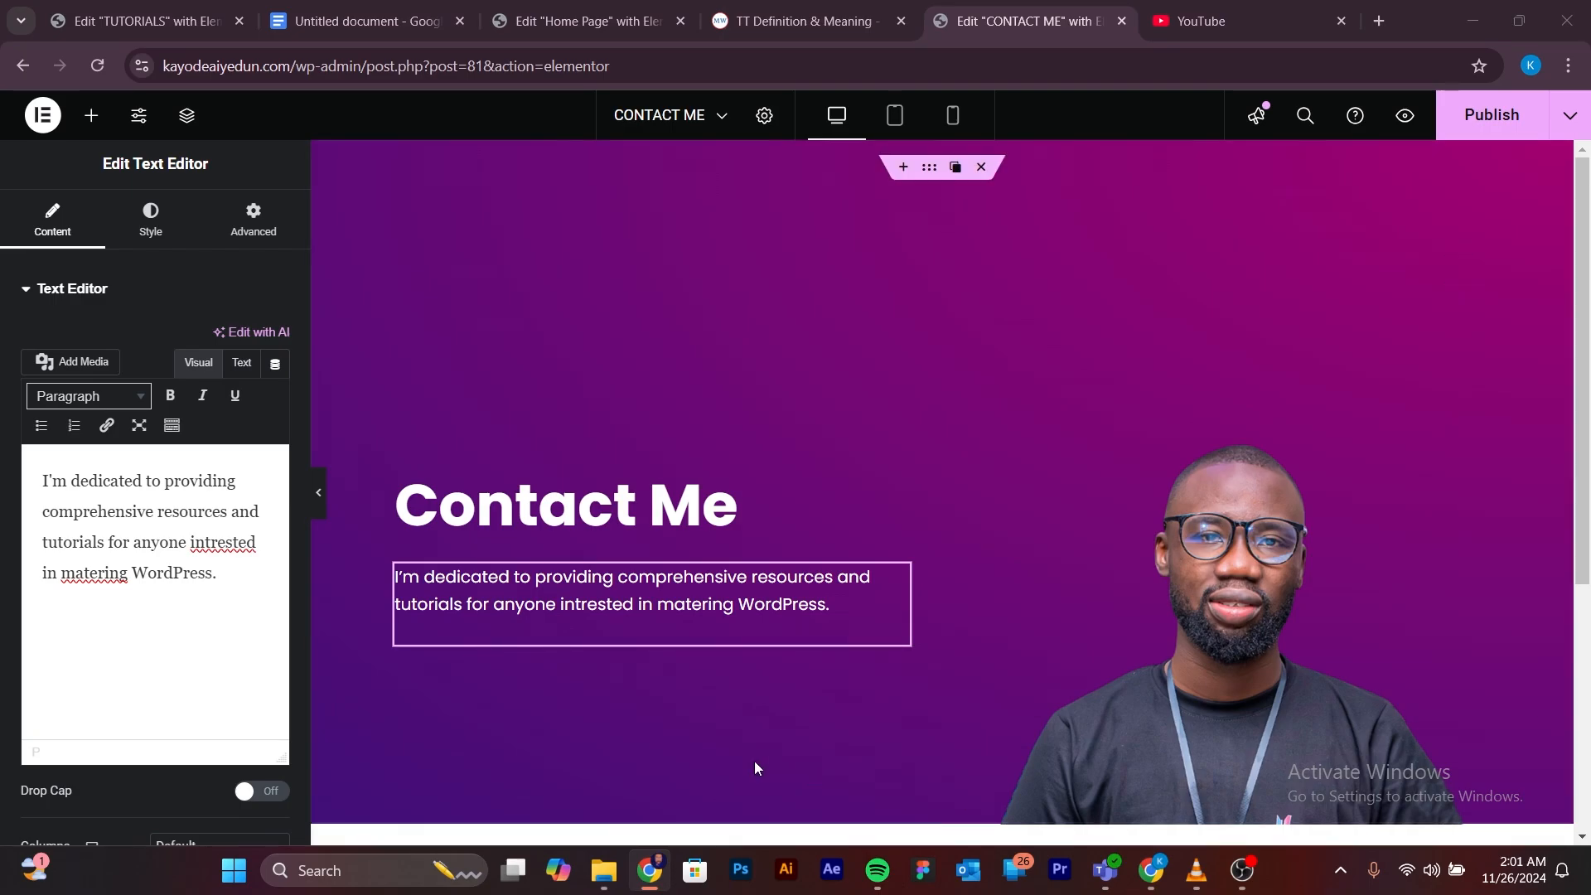
{"action": "left_click_drag", "start_coordinate": [229, 574], "coordinate": [111, 539]}
{"action": "key", "text": "ctrl+a"}
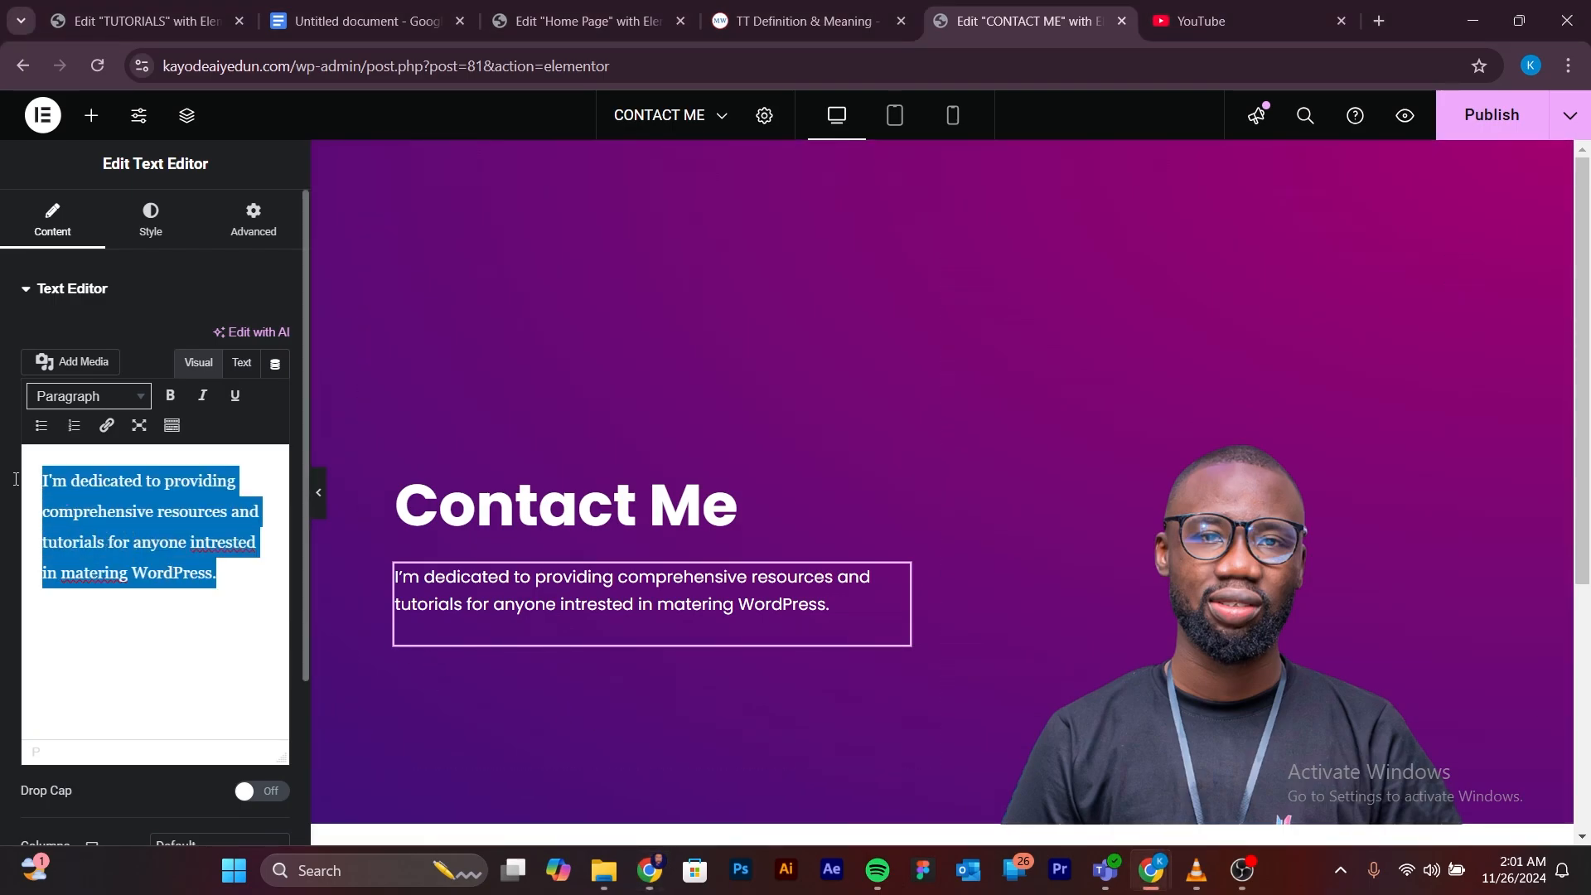
{"action": "type", "text": "I’d love to hear from you! whether you have a question or need assistance, please don’t hesitate to reach out using the contact form below."}
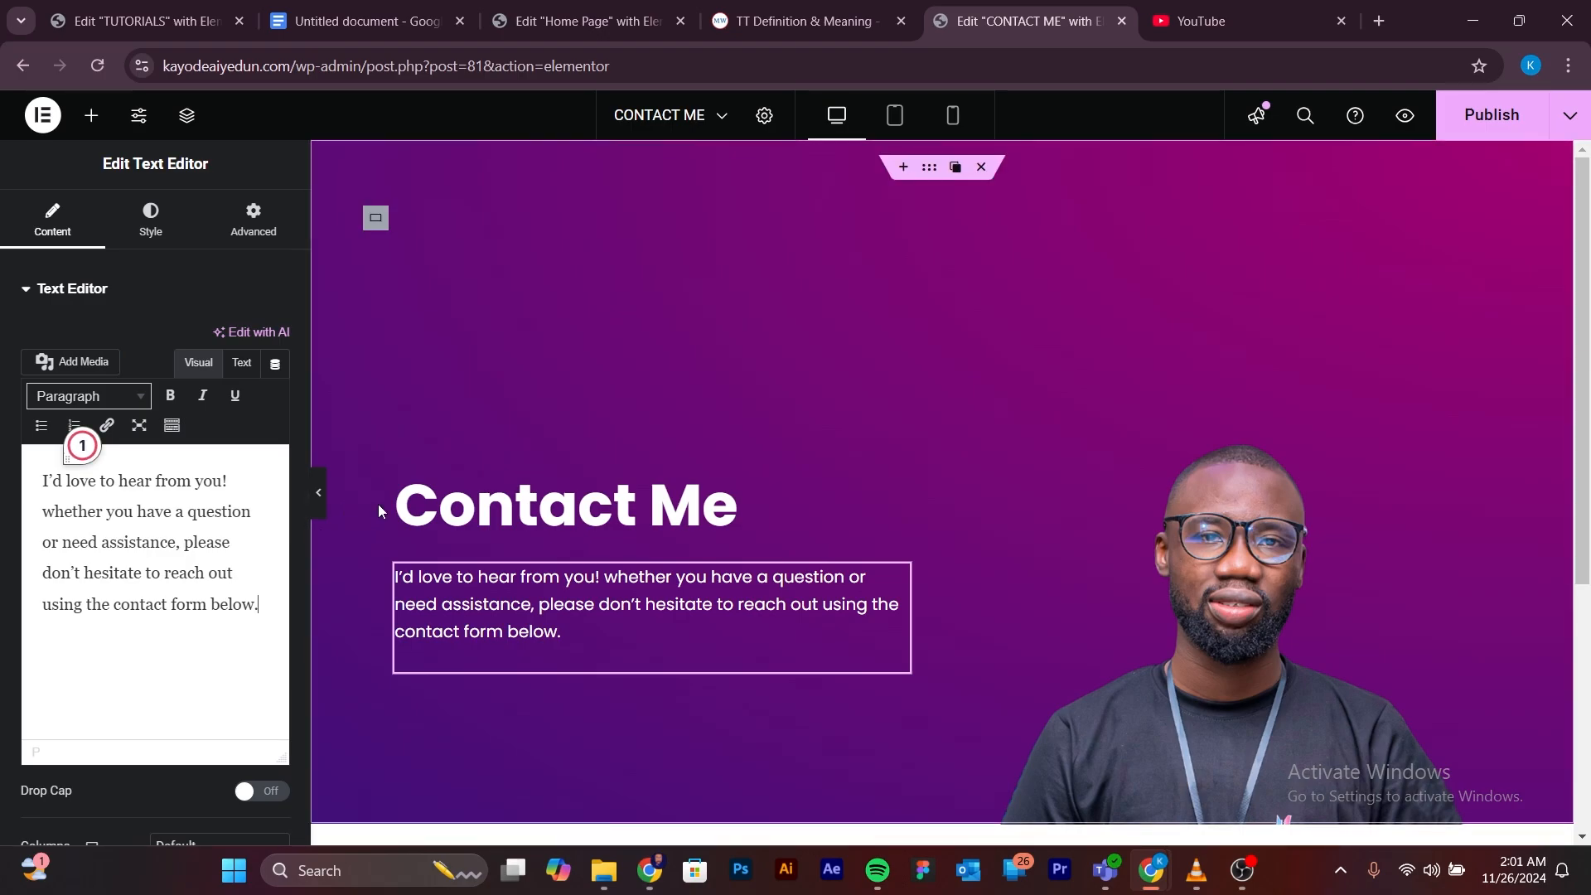
Preview the Contact Me page at full width and look over the header section and the empty area beneath it.
{"action": "left_click", "coordinate": [319, 492]}
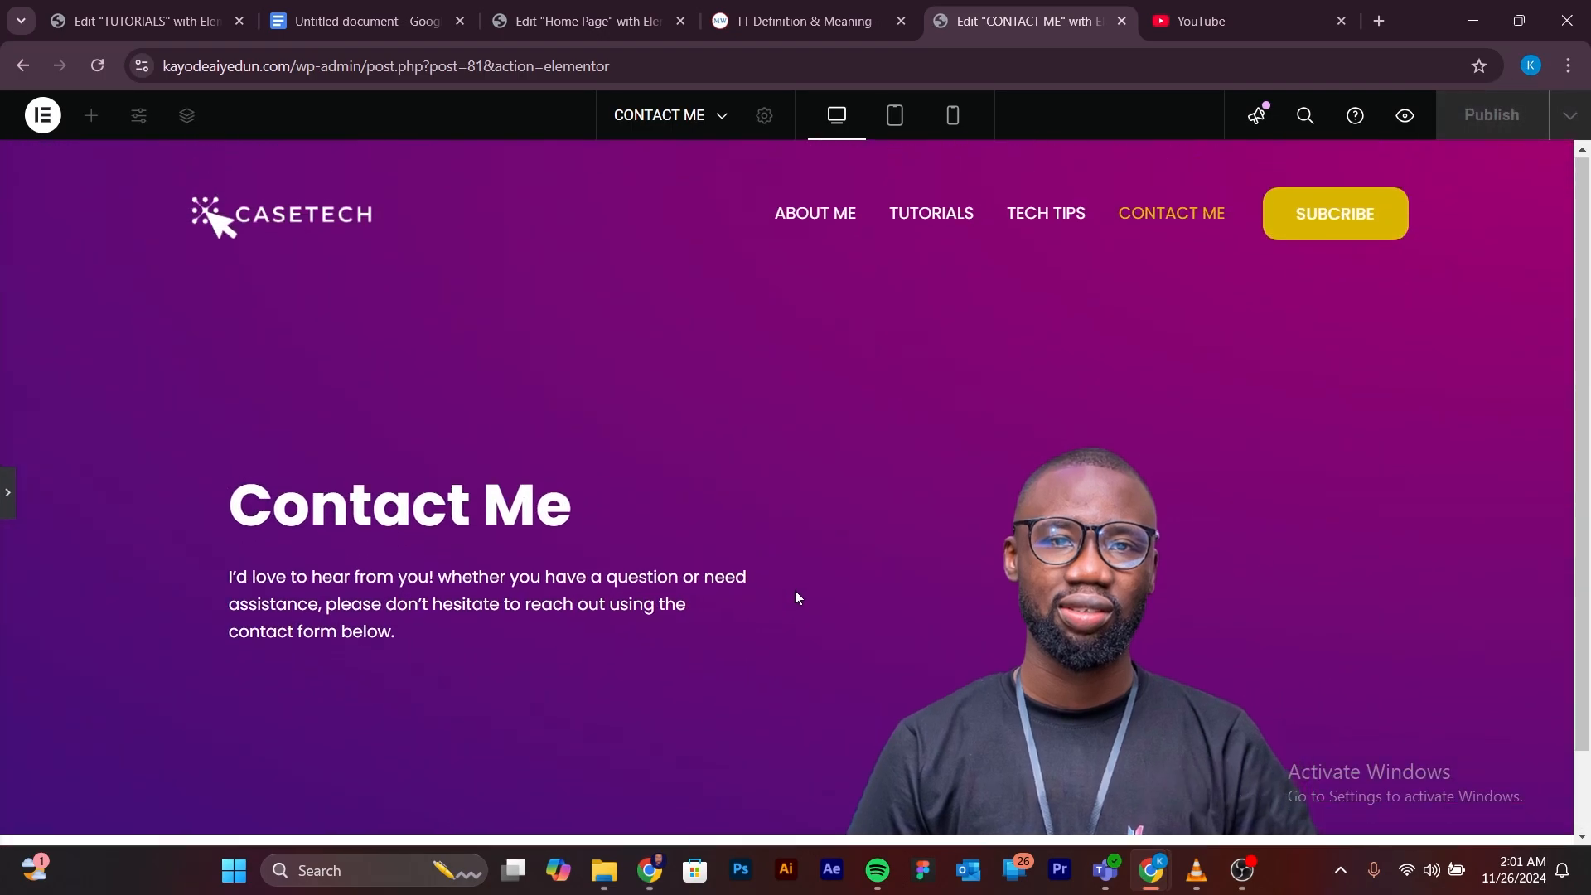
{"action": "left_click", "coordinate": [7, 492]}
{"action": "scroll", "coordinate": [919, 504], "scroll_direction": "down", "scroll_amount": 5}
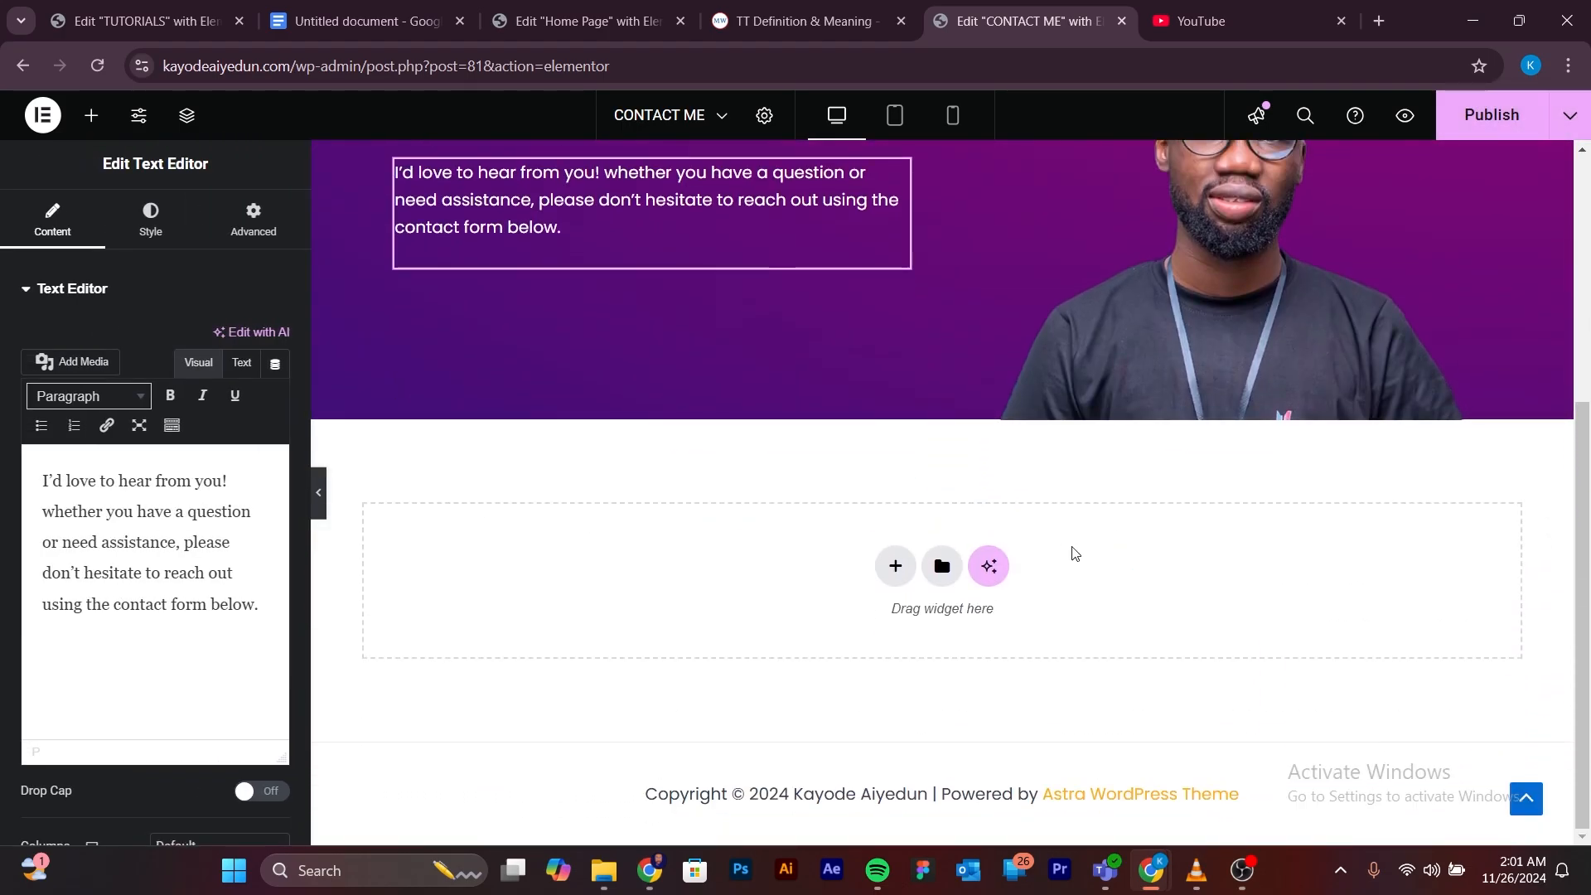
{"action": "scroll", "coordinate": [1055, 566], "scroll_direction": "up", "scroll_amount": 5}
{"action": "scroll", "coordinate": [1030, 550], "scroll_direction": "down", "scroll_amount": 5}
{"action": "key", "text": "alt+Tab"}
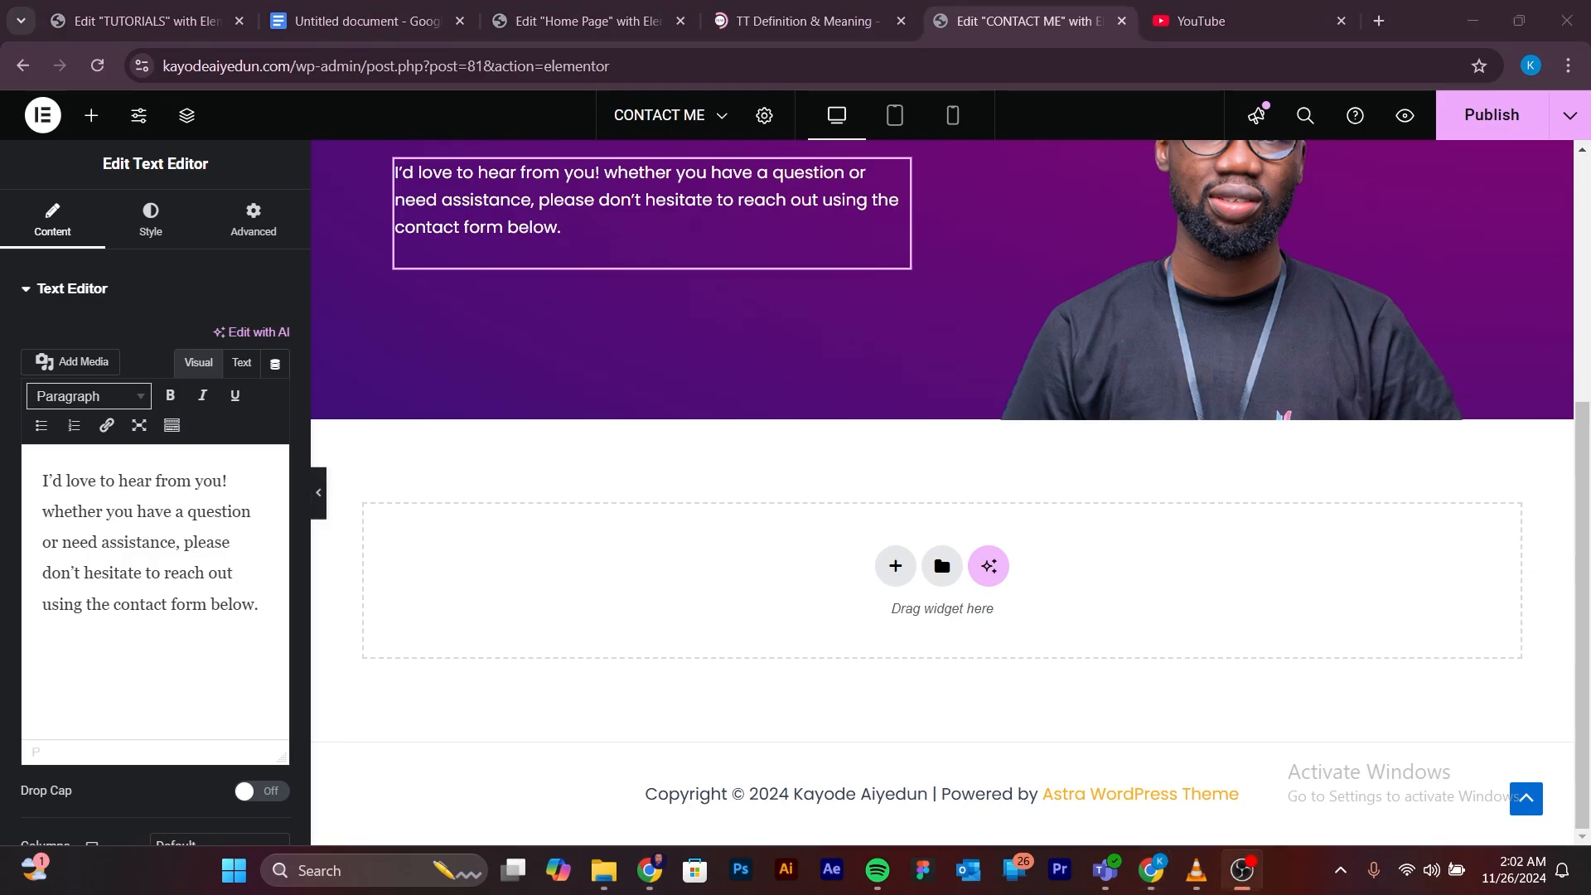
{"action": "scroll", "coordinate": [1027, 440], "scroll_direction": "up", "scroll_amount": 5}
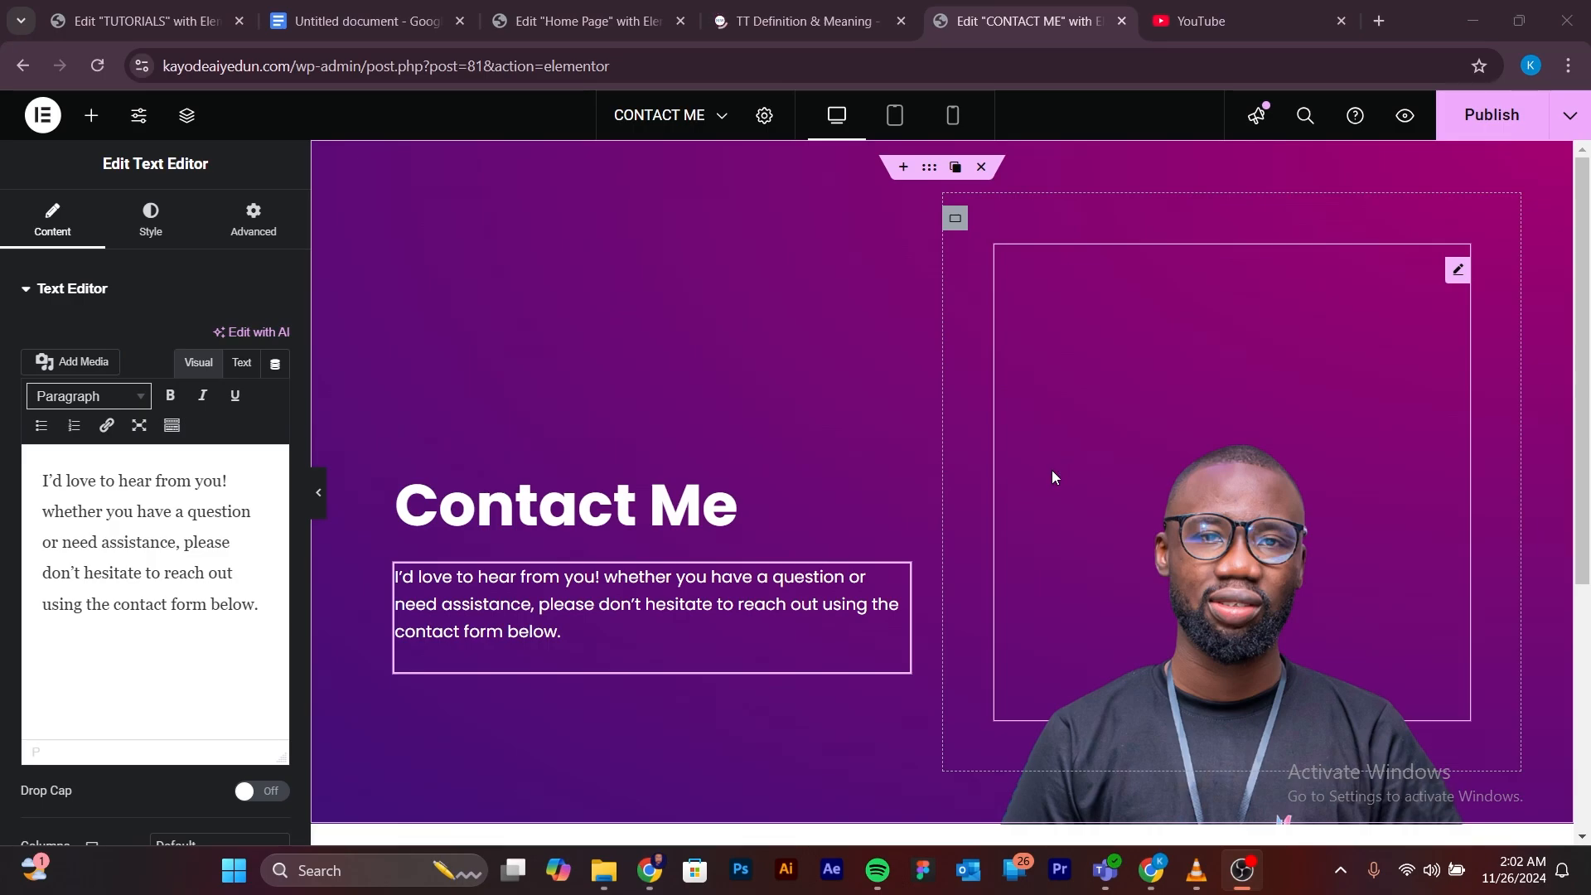
{"action": "scroll", "coordinate": [1053, 476], "scroll_direction": "down", "scroll_amount": 5}
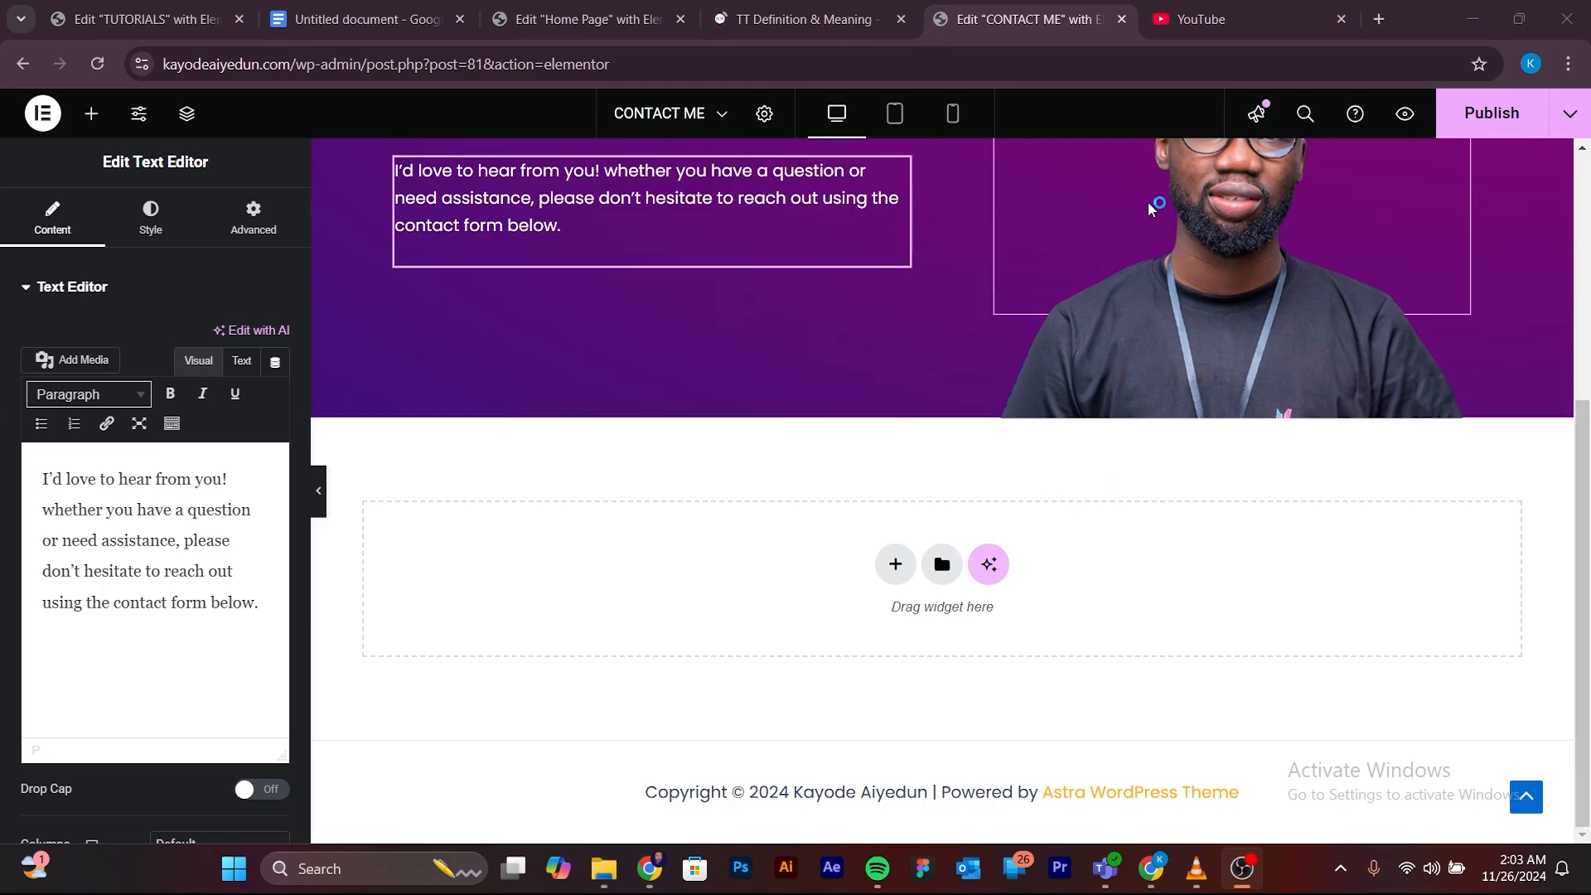
Load the site's wp-admin dashboard in the browser tab that holds YouTube.
{"action": "left_click", "coordinate": [1188, 16]}
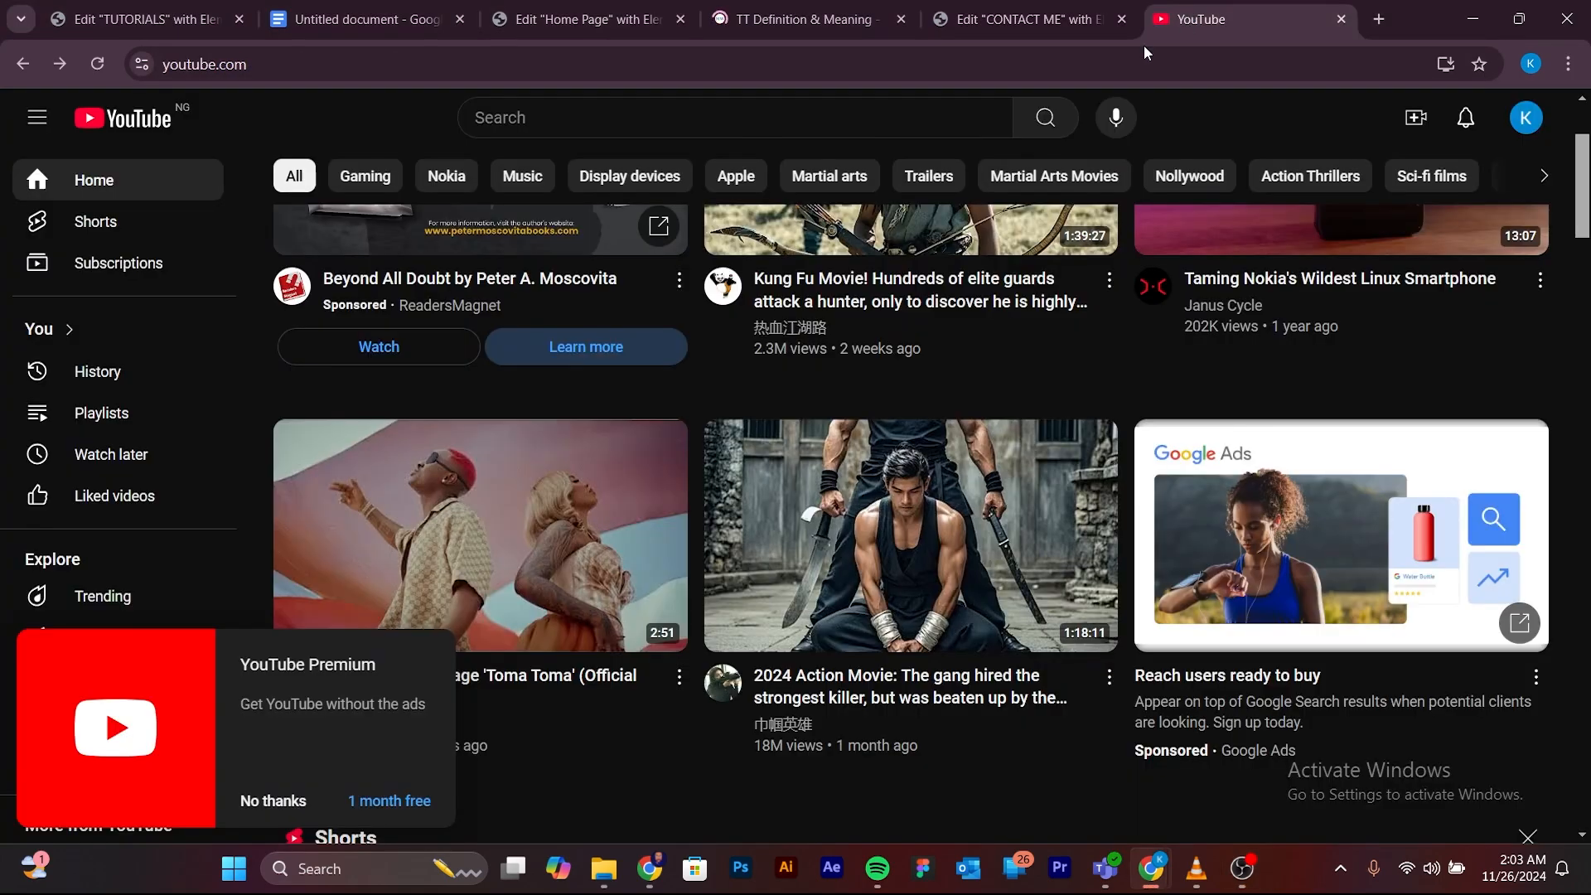
{"action": "left_click", "coordinate": [245, 66]}
{"action": "key", "text": "BackSpace"}
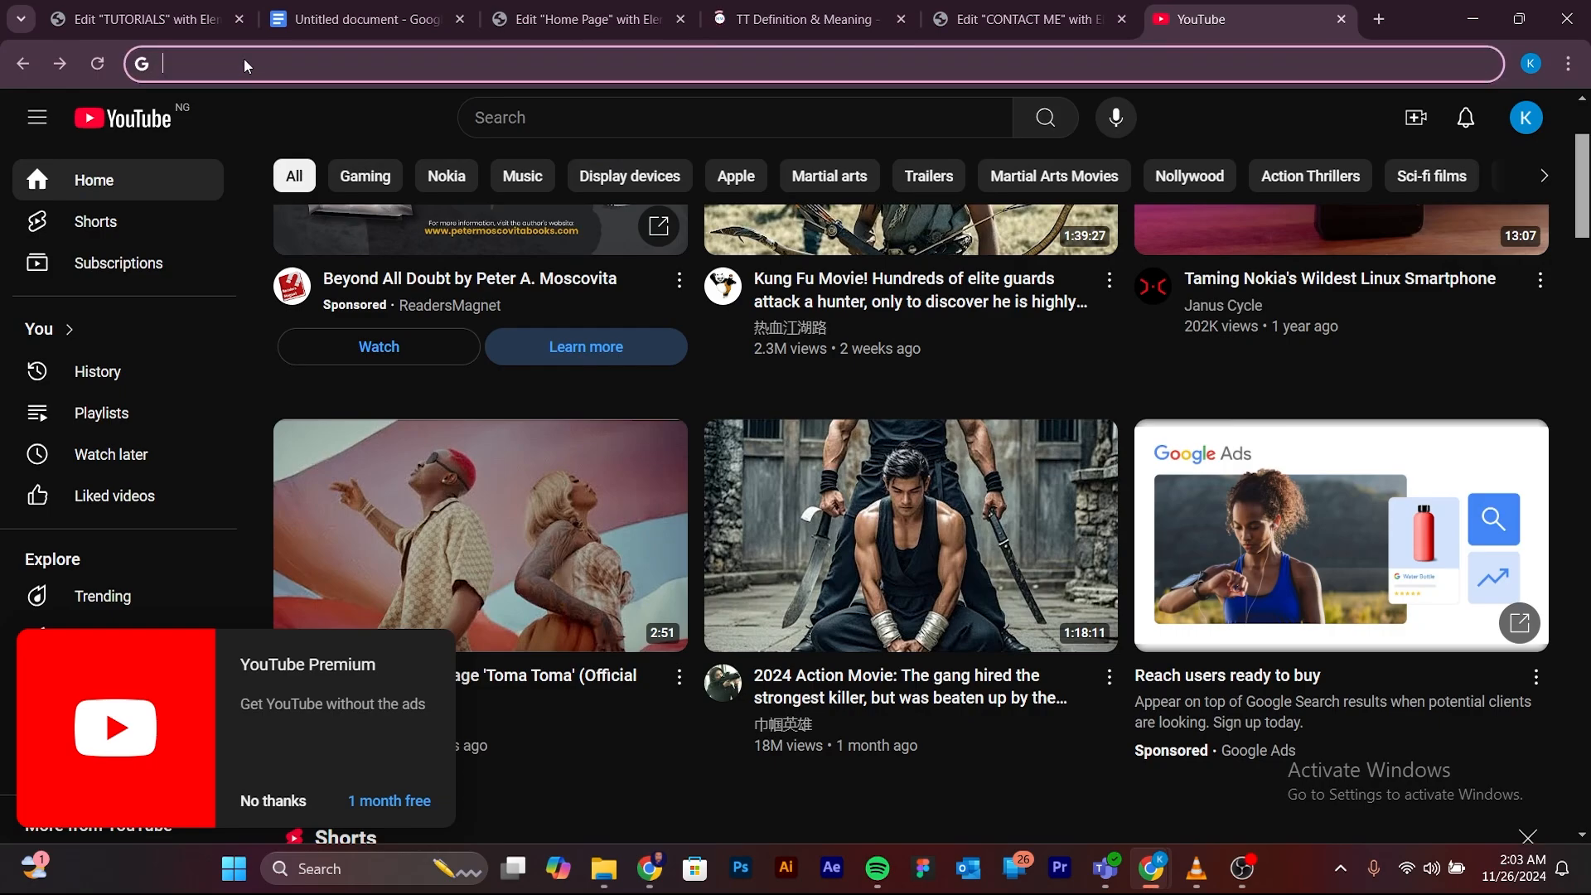
{"action": "type", "text": "kay"}
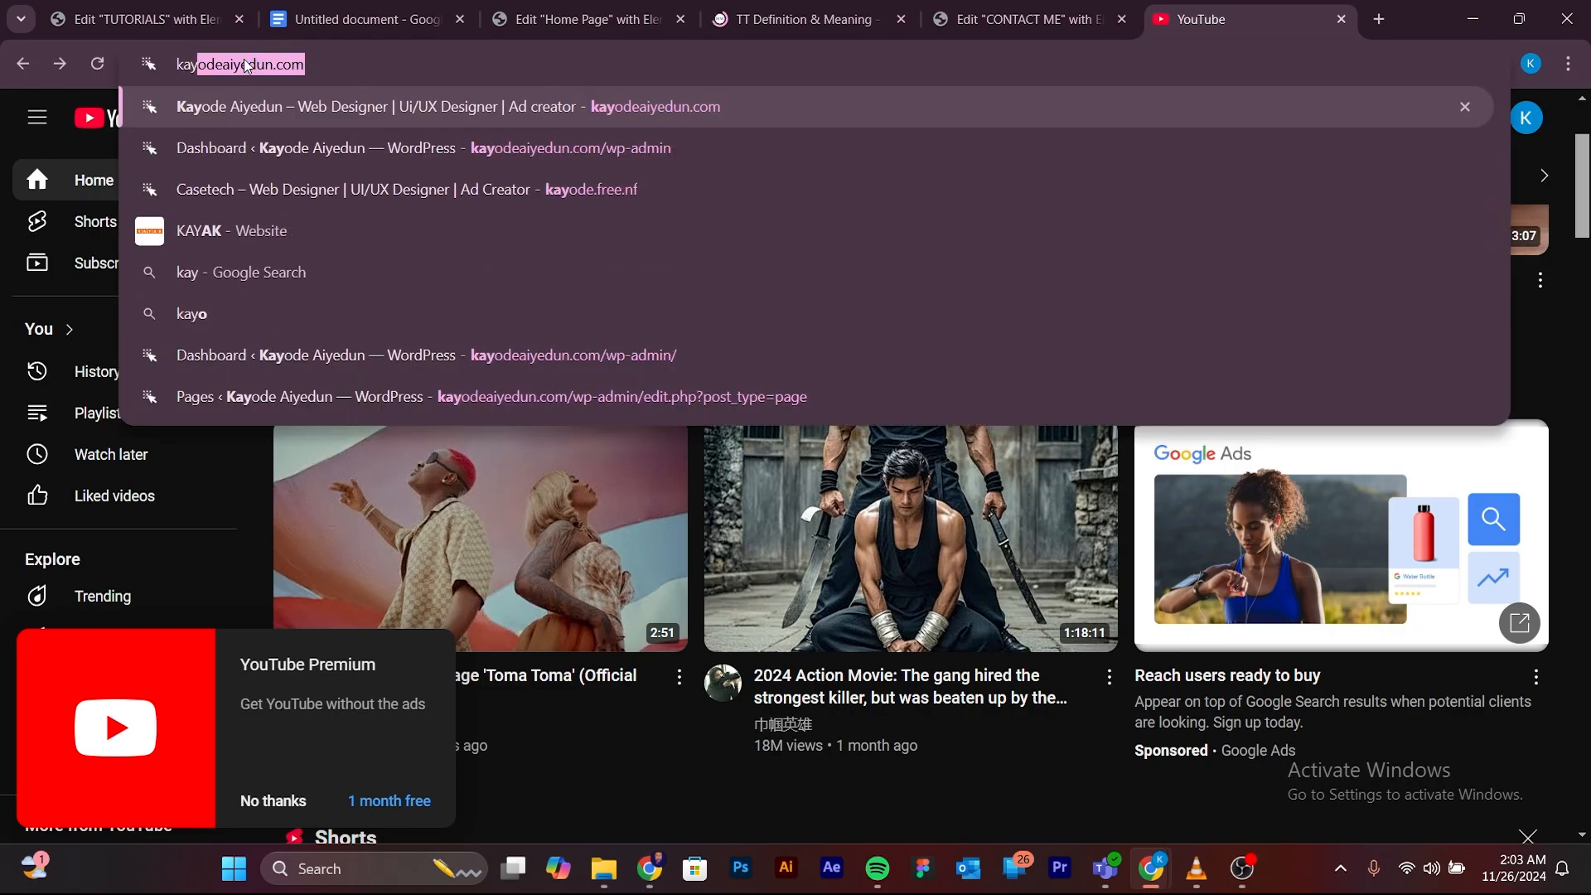
{"action": "key", "text": "Right"}
{"action": "type", "text": "/"}
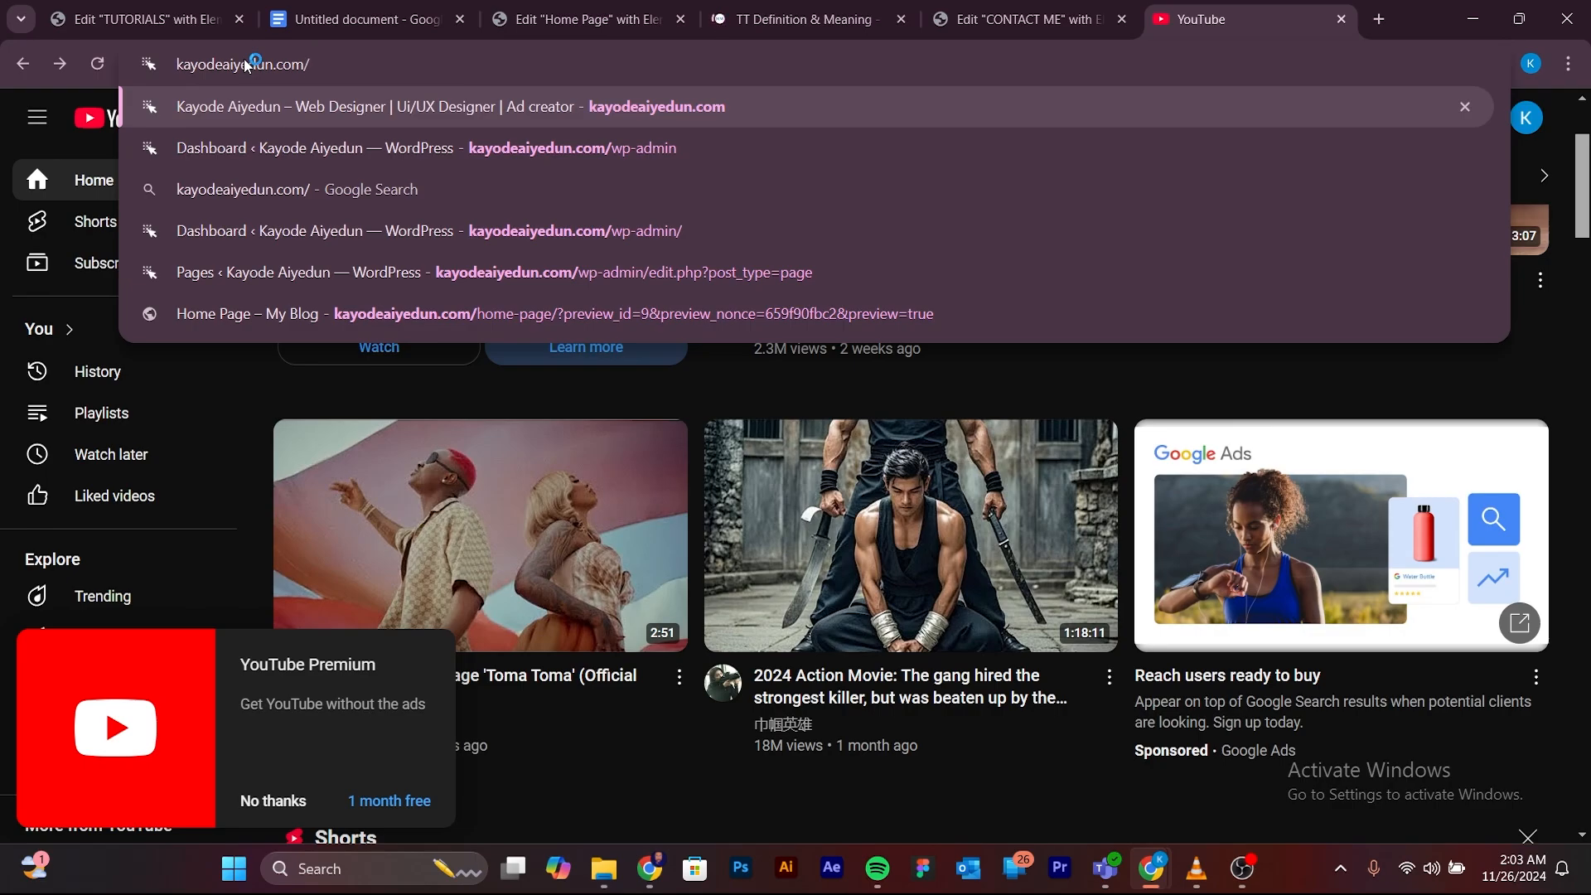
{"action": "type", "text": "wp-admin"}
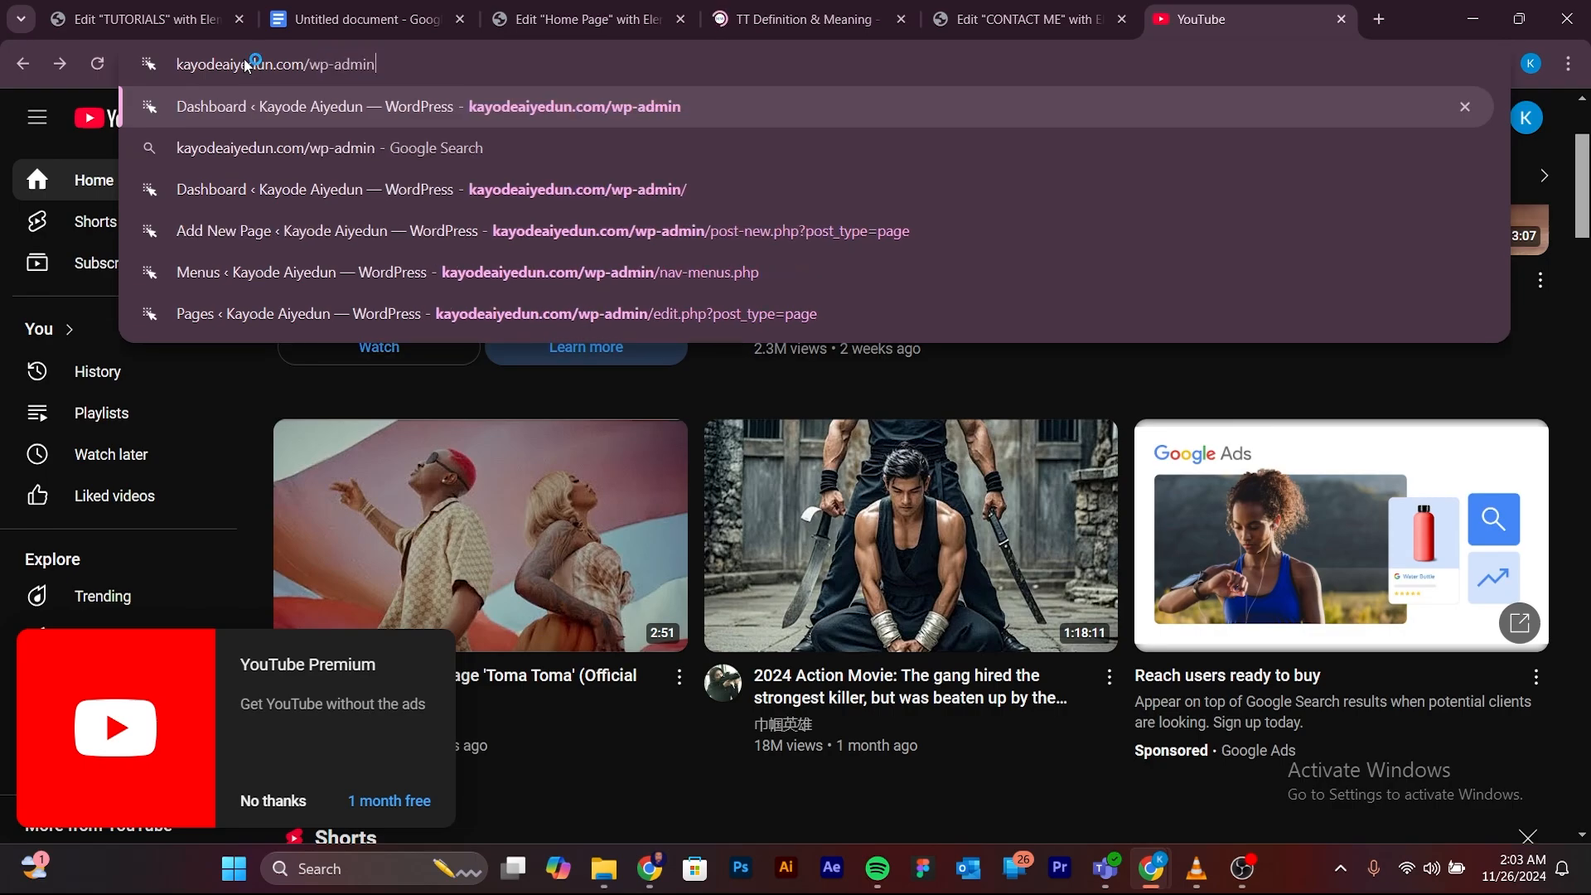
{"action": "key", "text": "Return"}
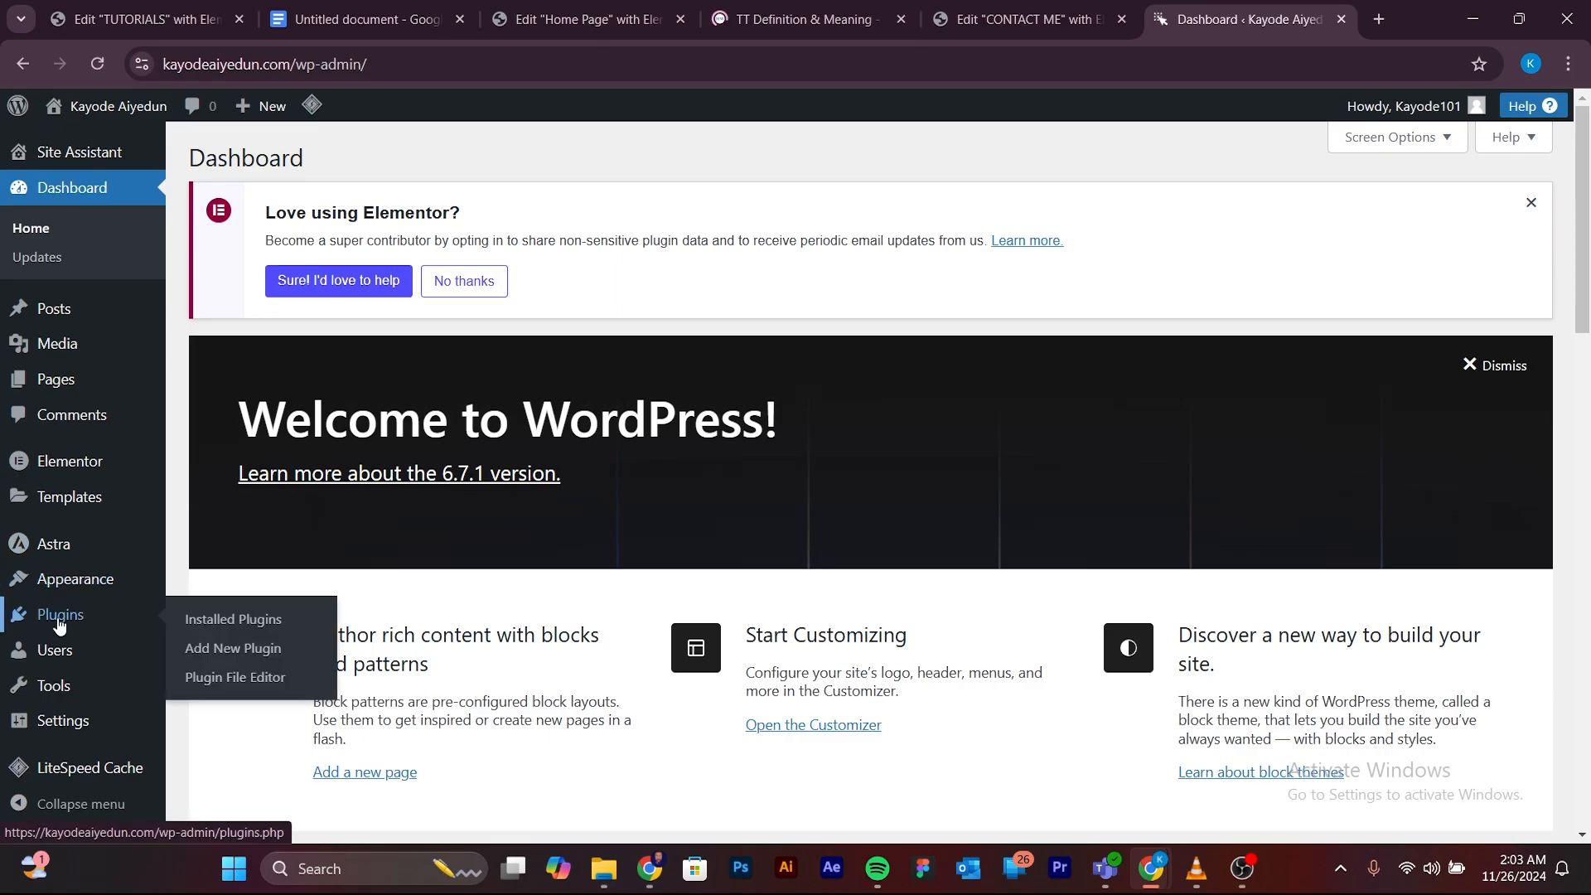
Go to adding a new plugin and search the plugin directory for "contact 07".
{"action": "left_click", "coordinate": [58, 619]}
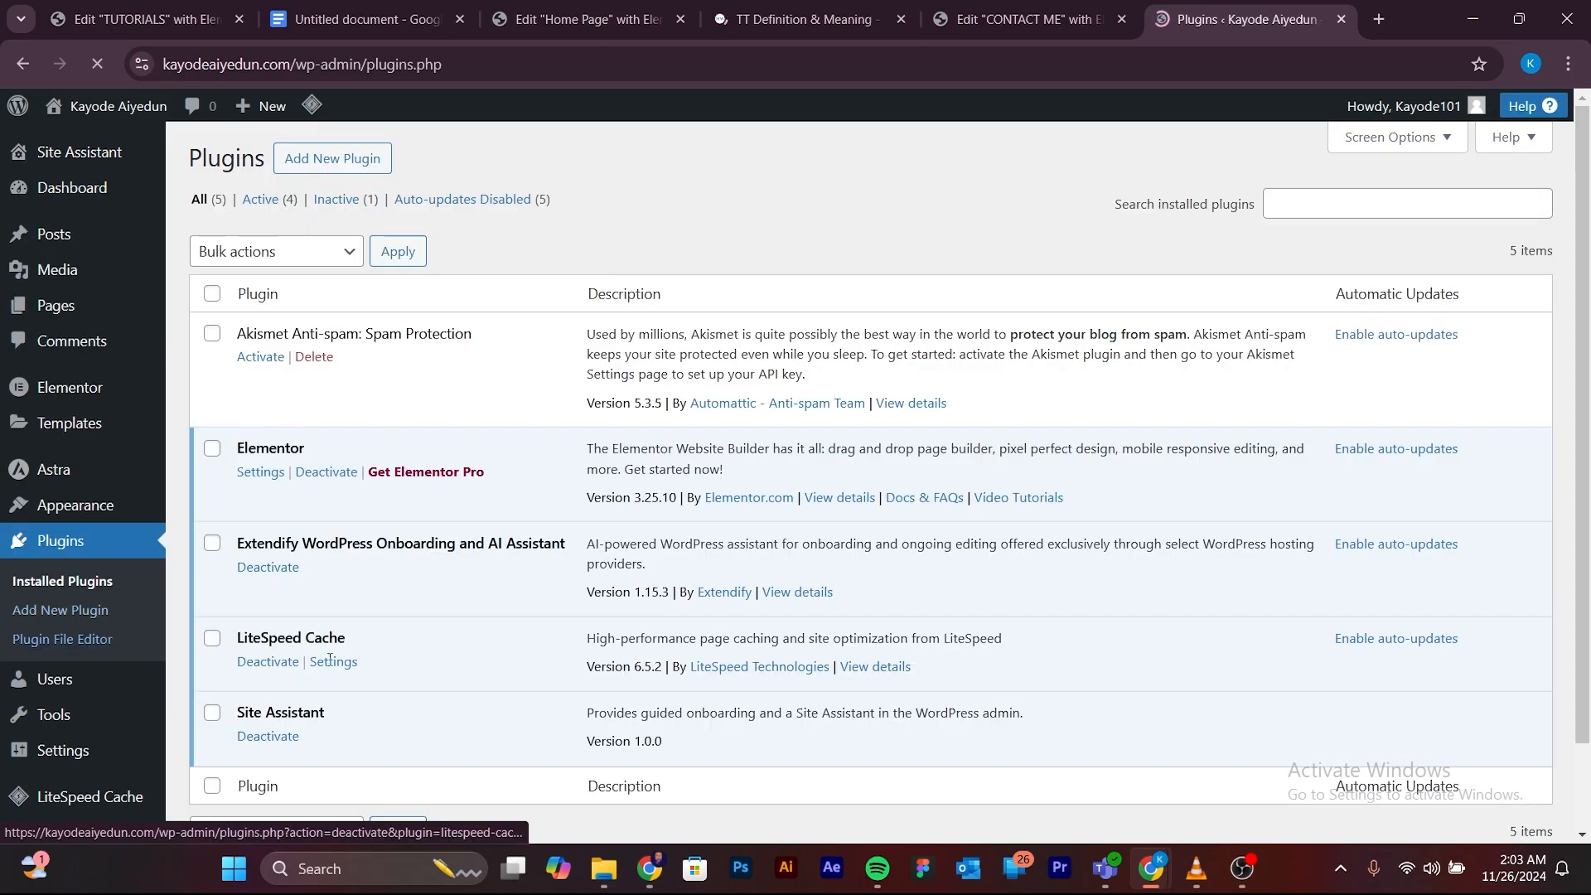
{"action": "left_click", "coordinate": [343, 161]}
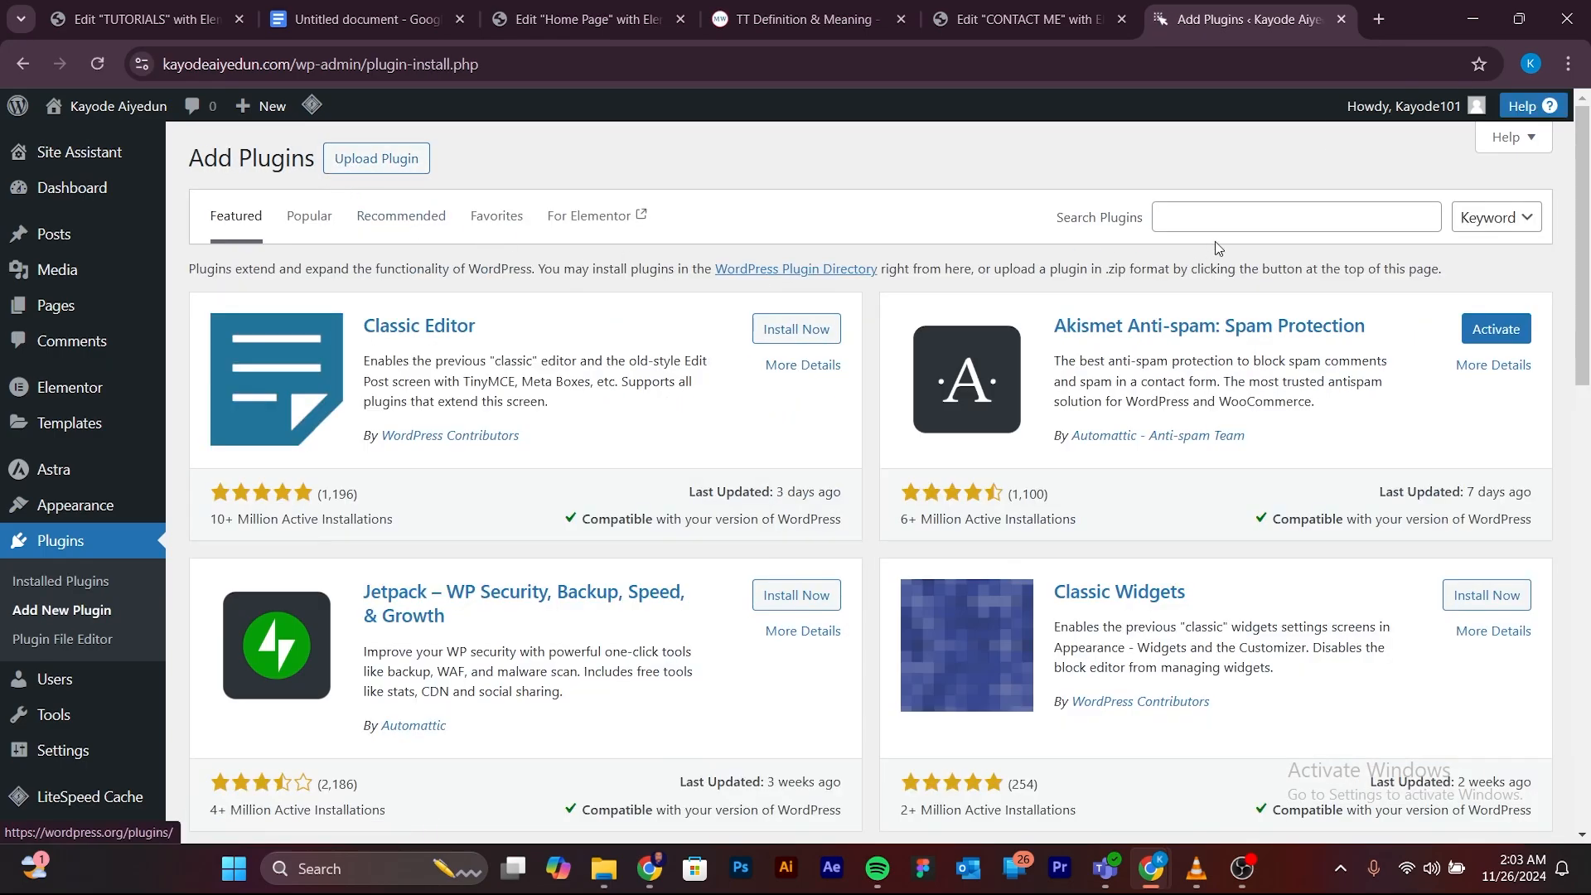
{"action": "left_click", "coordinate": [1236, 220]}
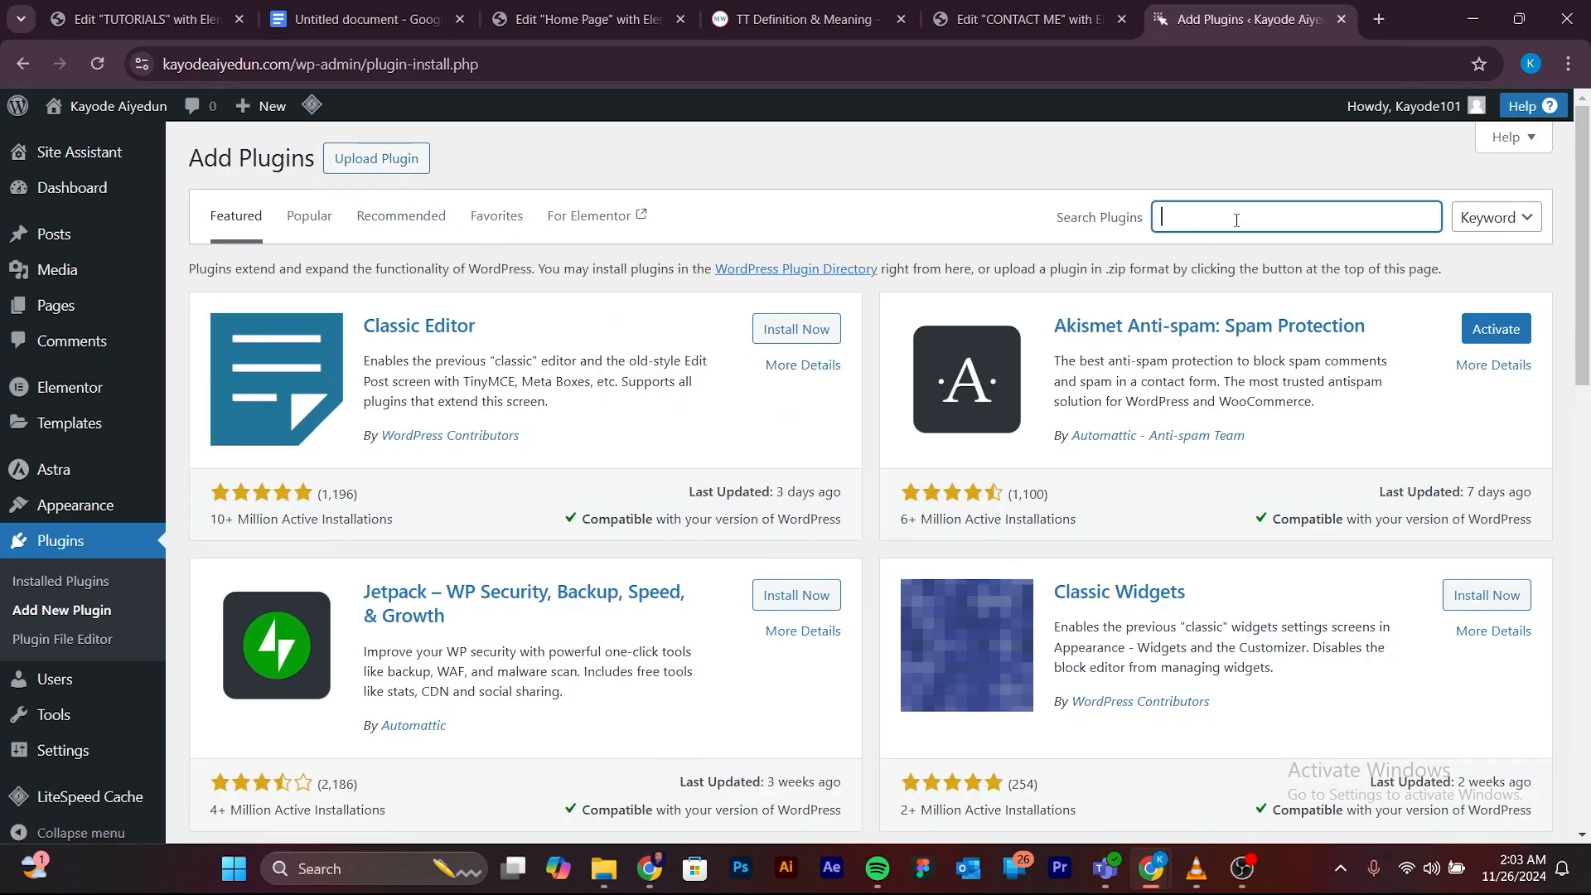
{"action": "type", "text": "contact 07"}
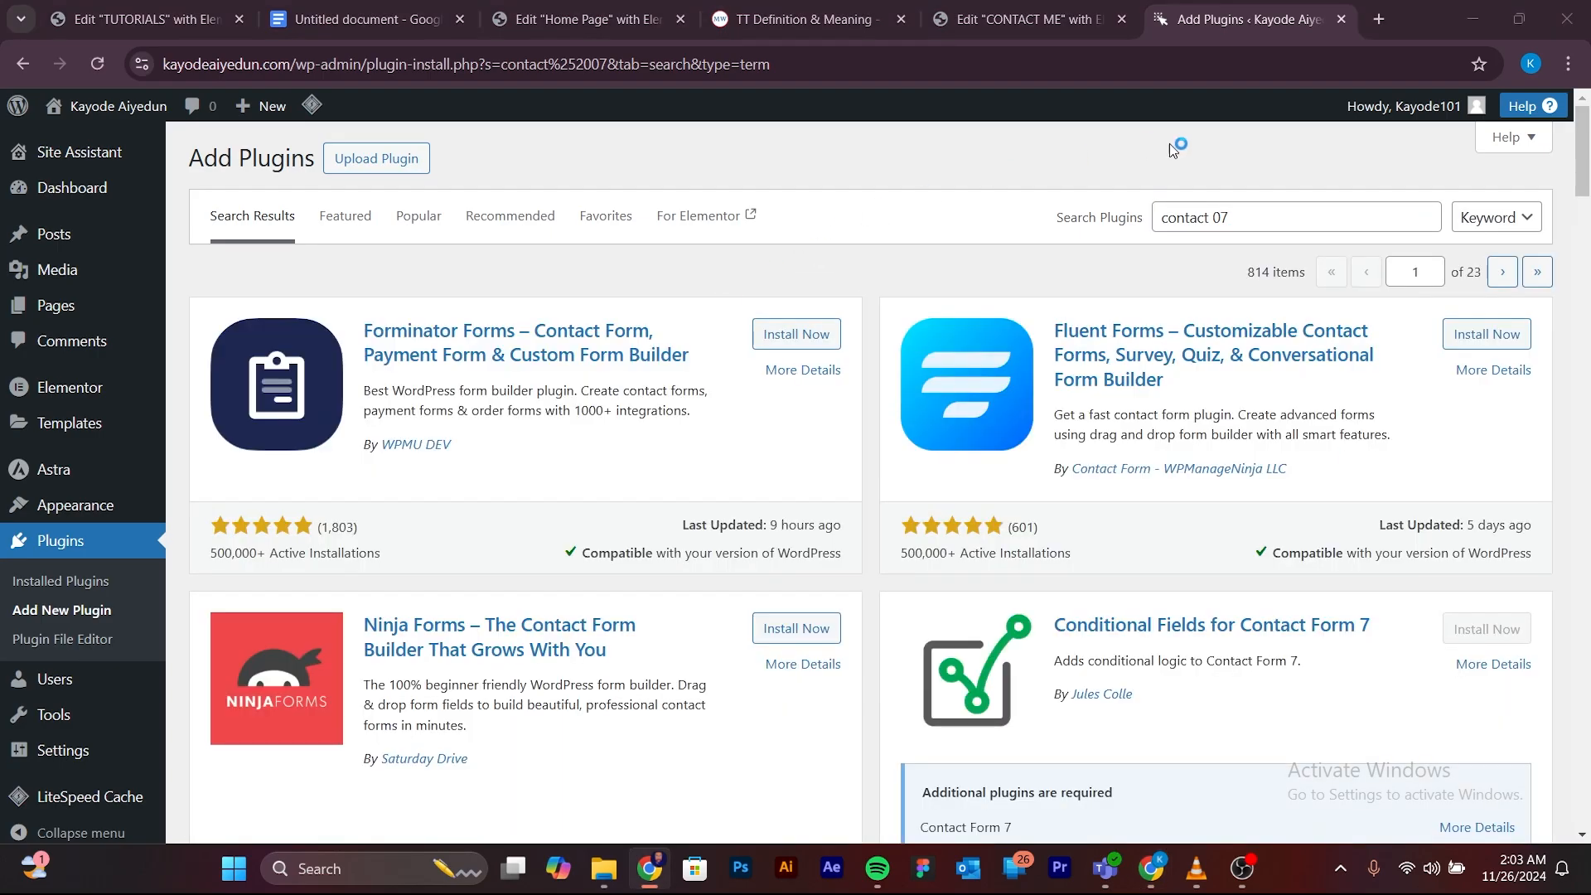
Refine the plugin search to "contact form 7", and install and activate the Contact Form 7 plugin.
{"action": "left_click_drag", "start_coordinate": [1214, 219], "coordinate": [1245, 219]}
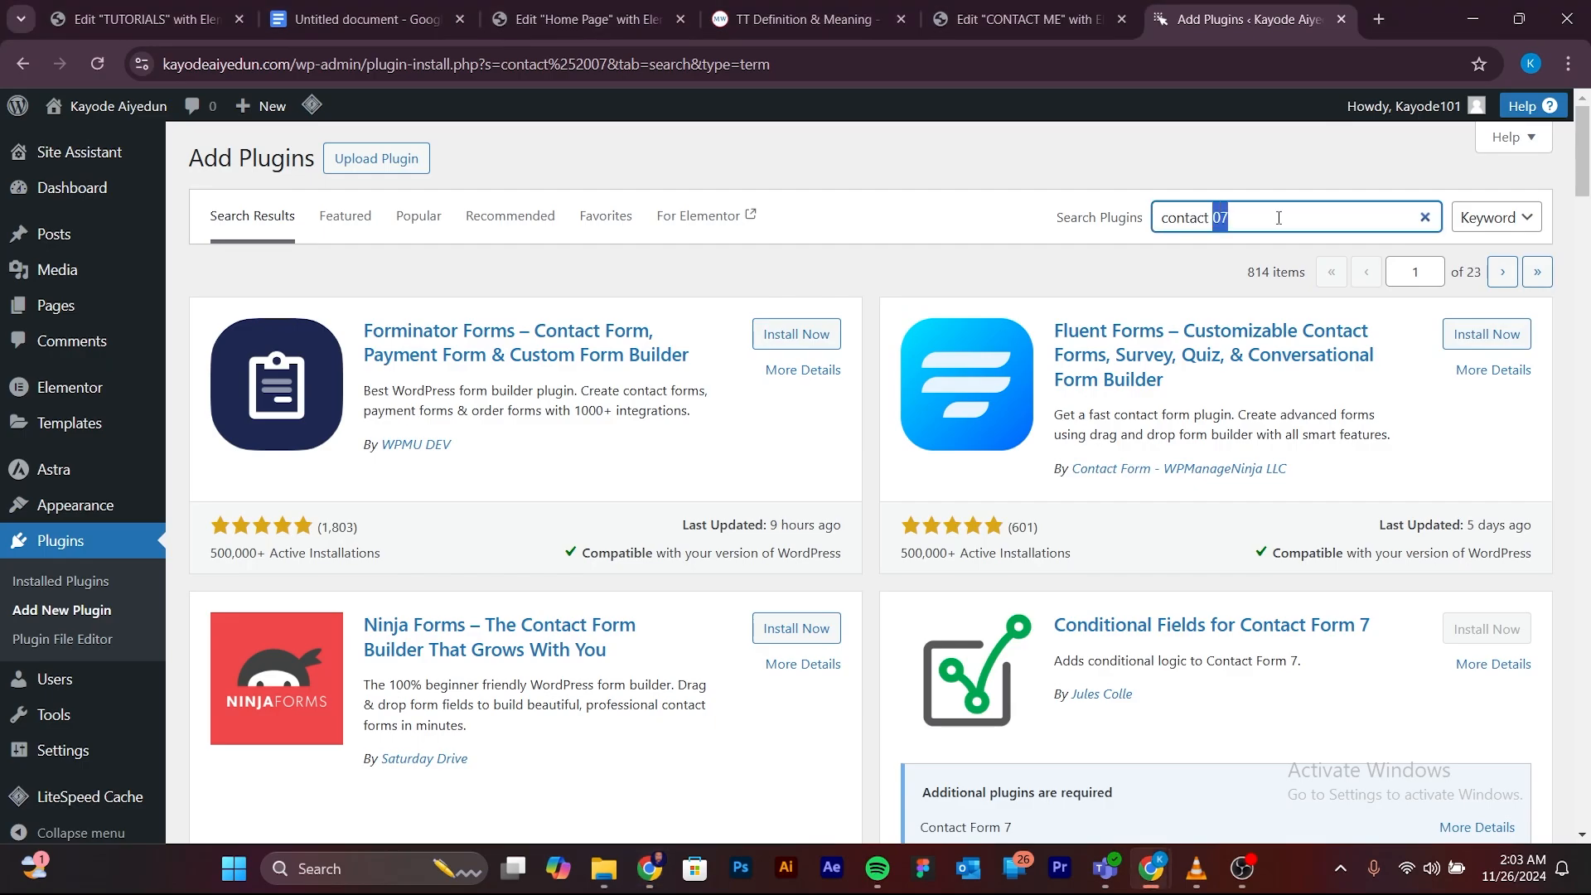
{"action": "key", "text": "BackSpace"}
{"action": "type", "text": "form 7"}
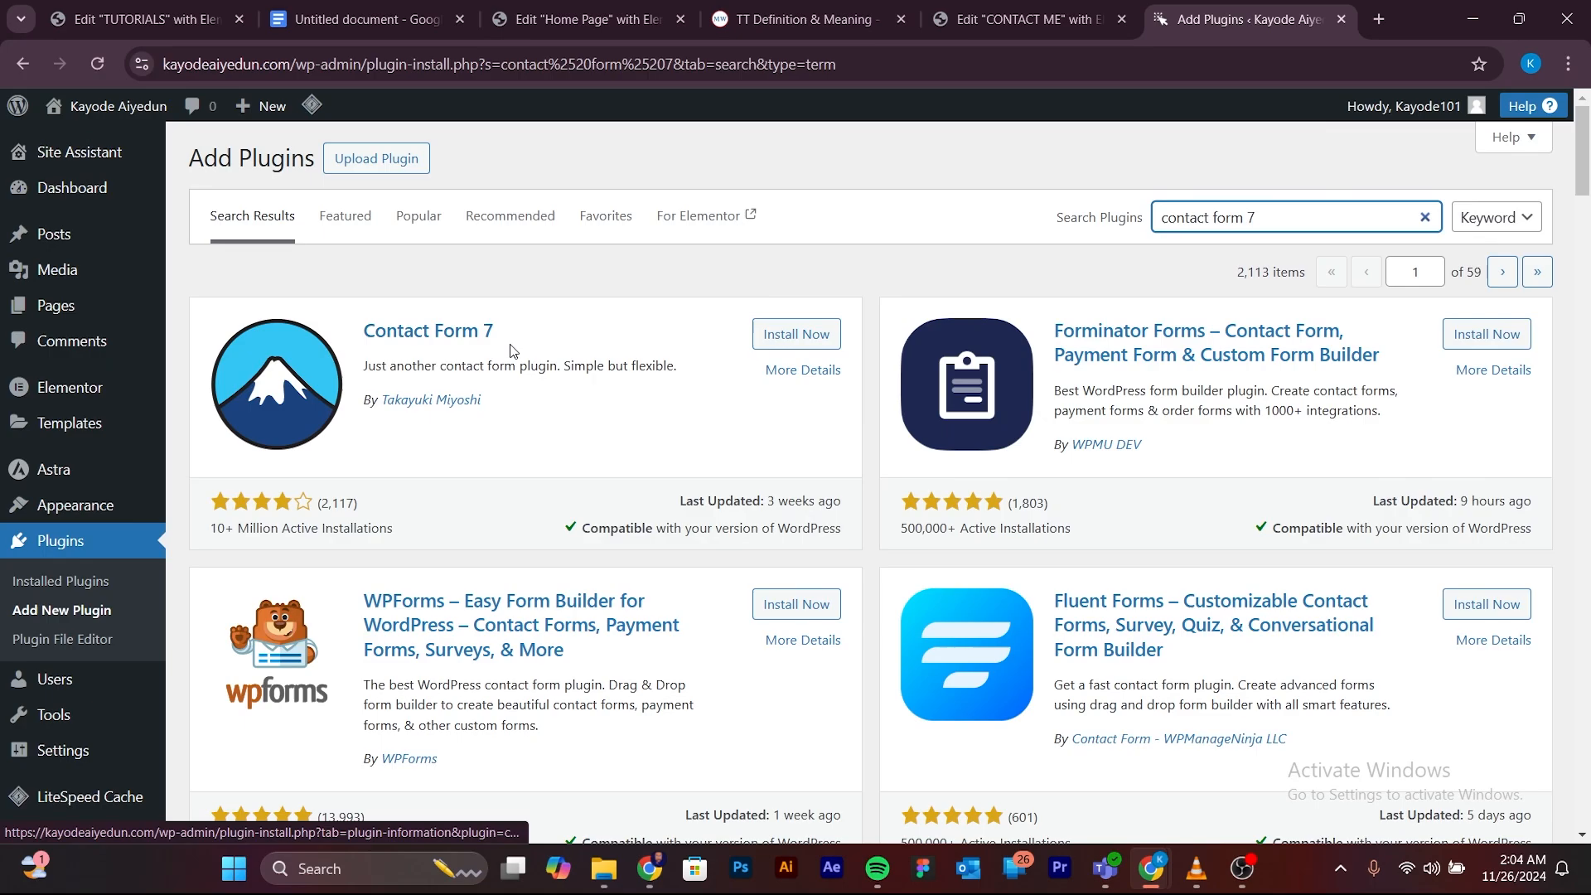
{"action": "left_click", "coordinate": [797, 334]}
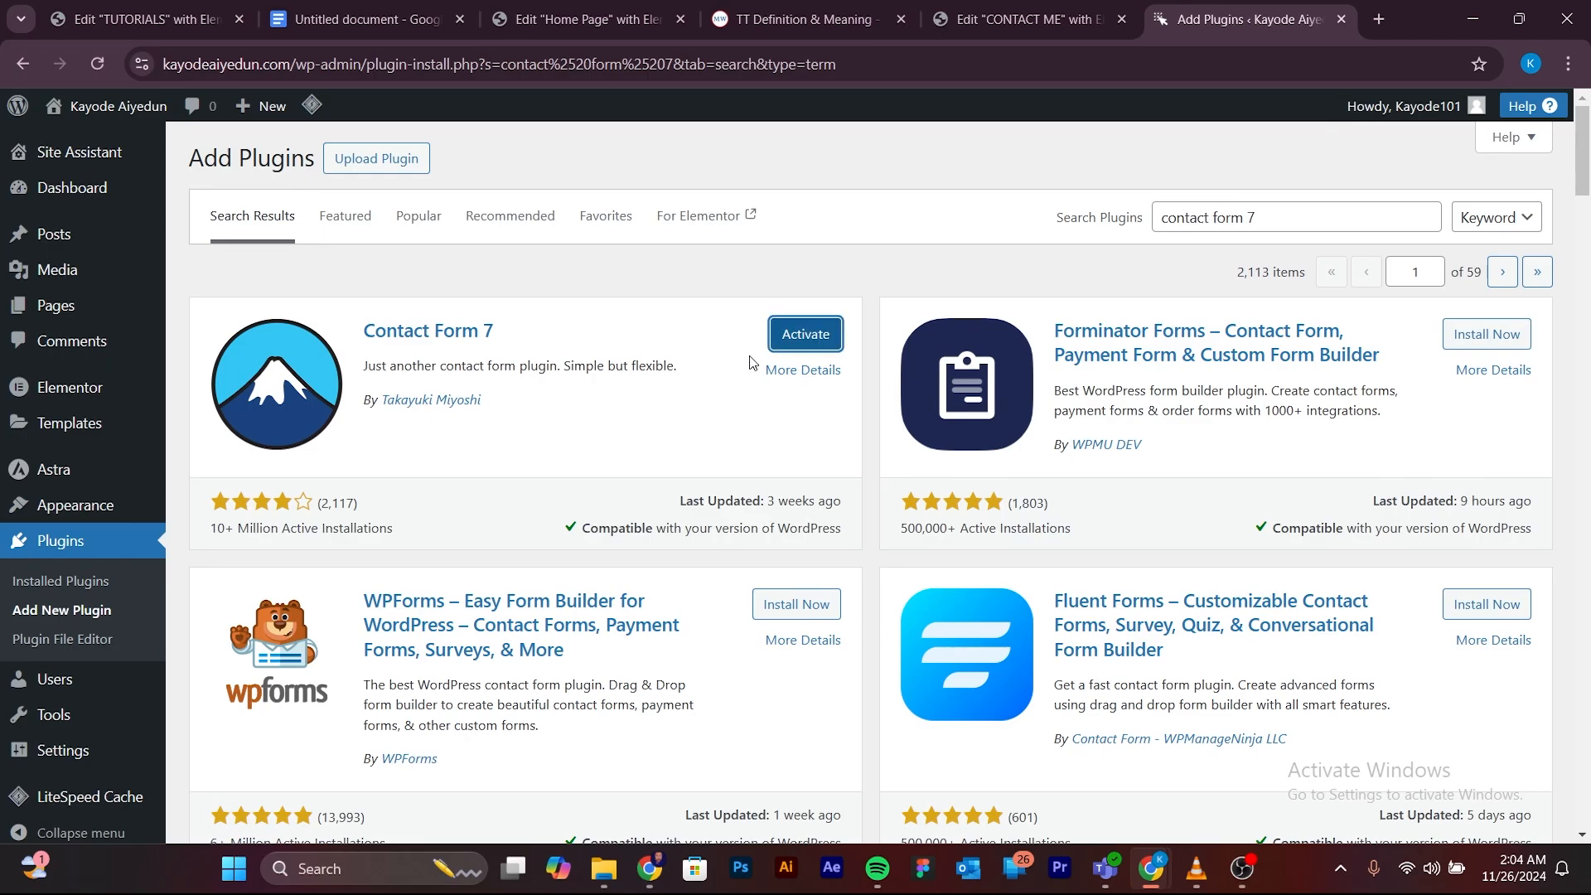
{"action": "left_click", "coordinate": [803, 333]}
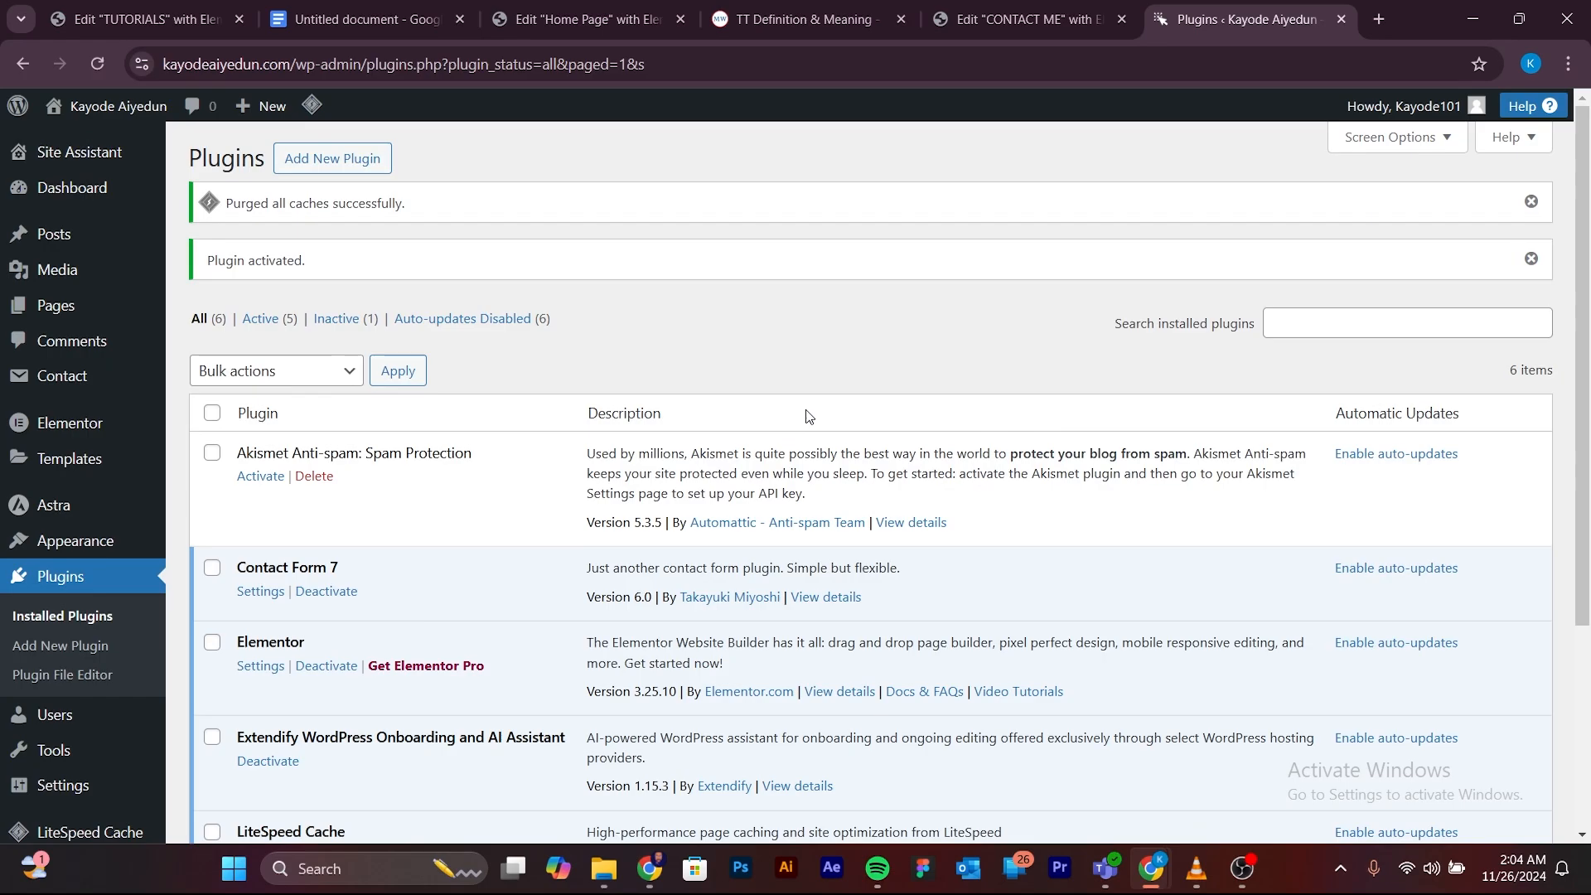
Search the plugin directory for "essential addon", and install and activate Essential Addons for Elementor.
{"action": "left_click", "coordinate": [358, 161]}
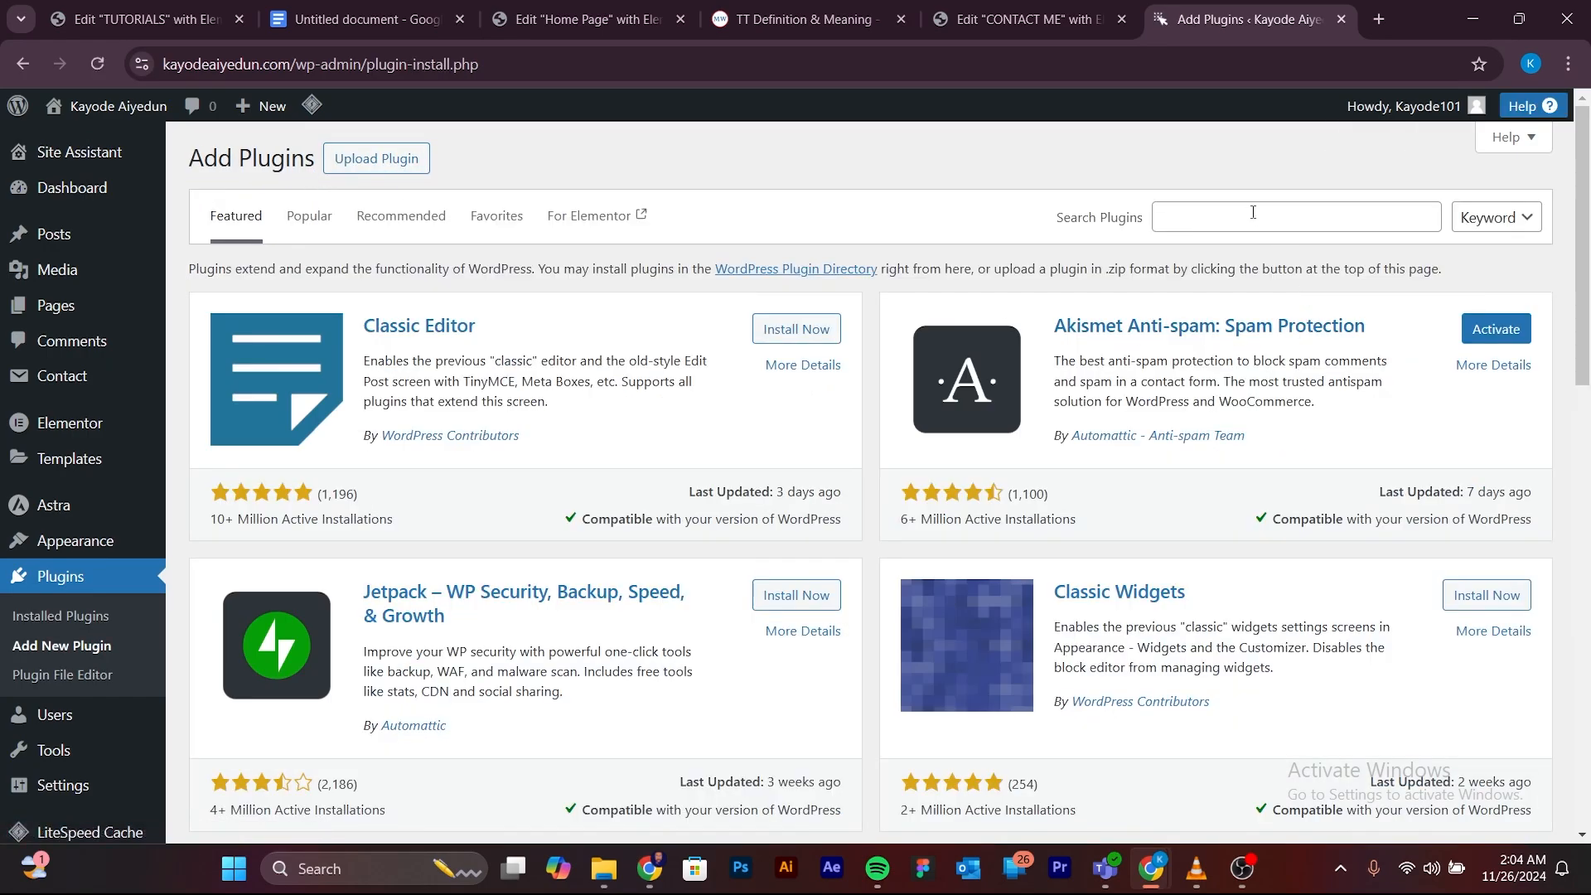
{"action": "left_click", "coordinate": [1250, 213]}
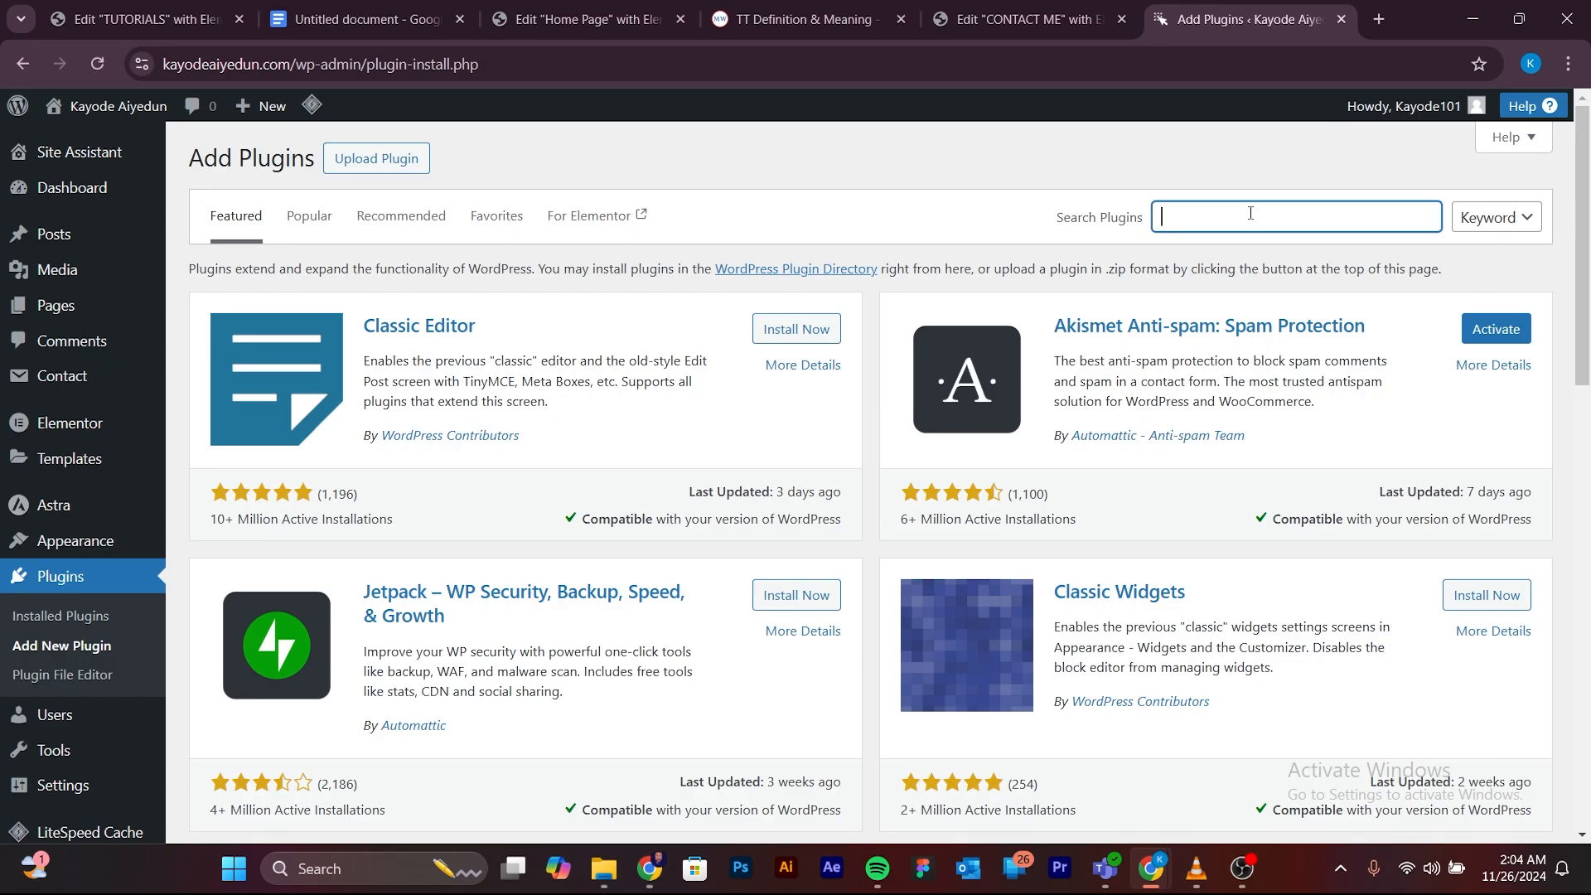
{"action": "type", "text": "essential addon"}
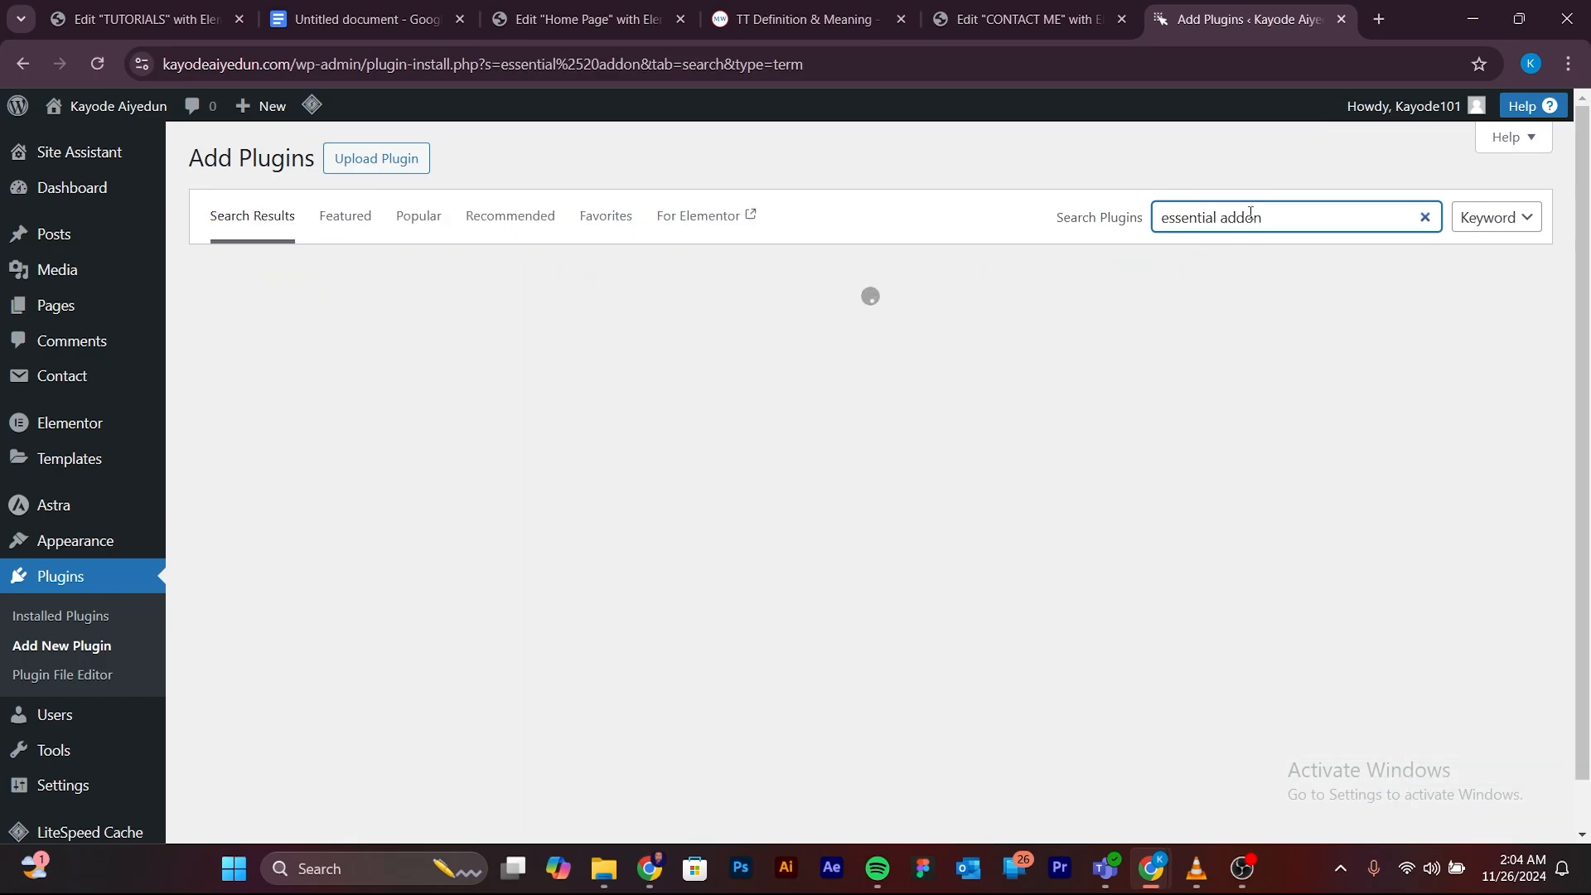
{"action": "type", "text": "f"}
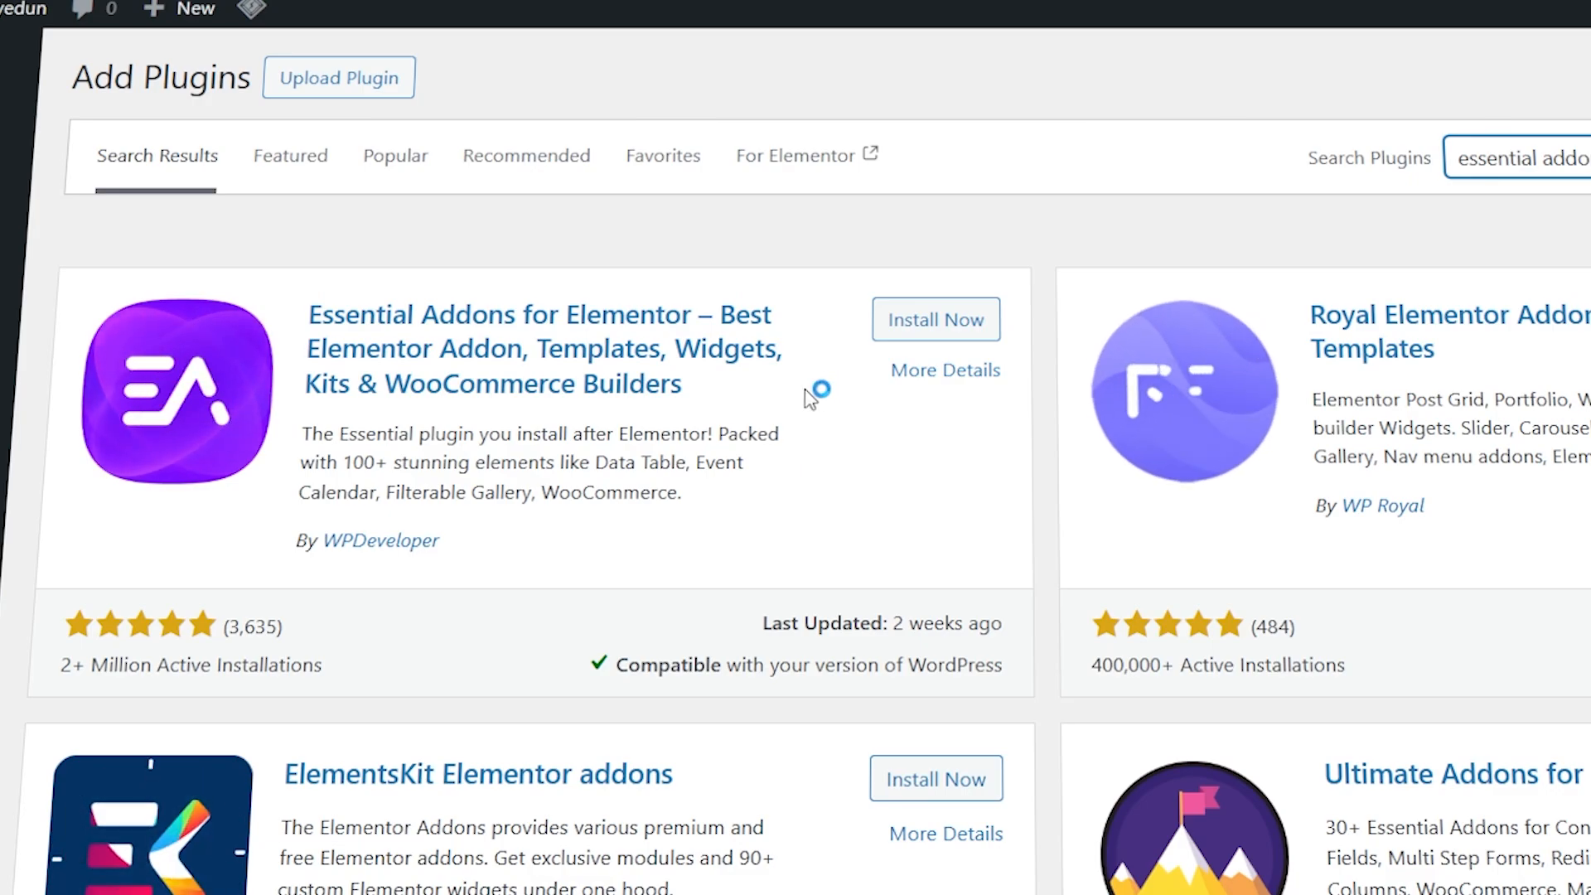
{"action": "left_click", "coordinate": [909, 331]}
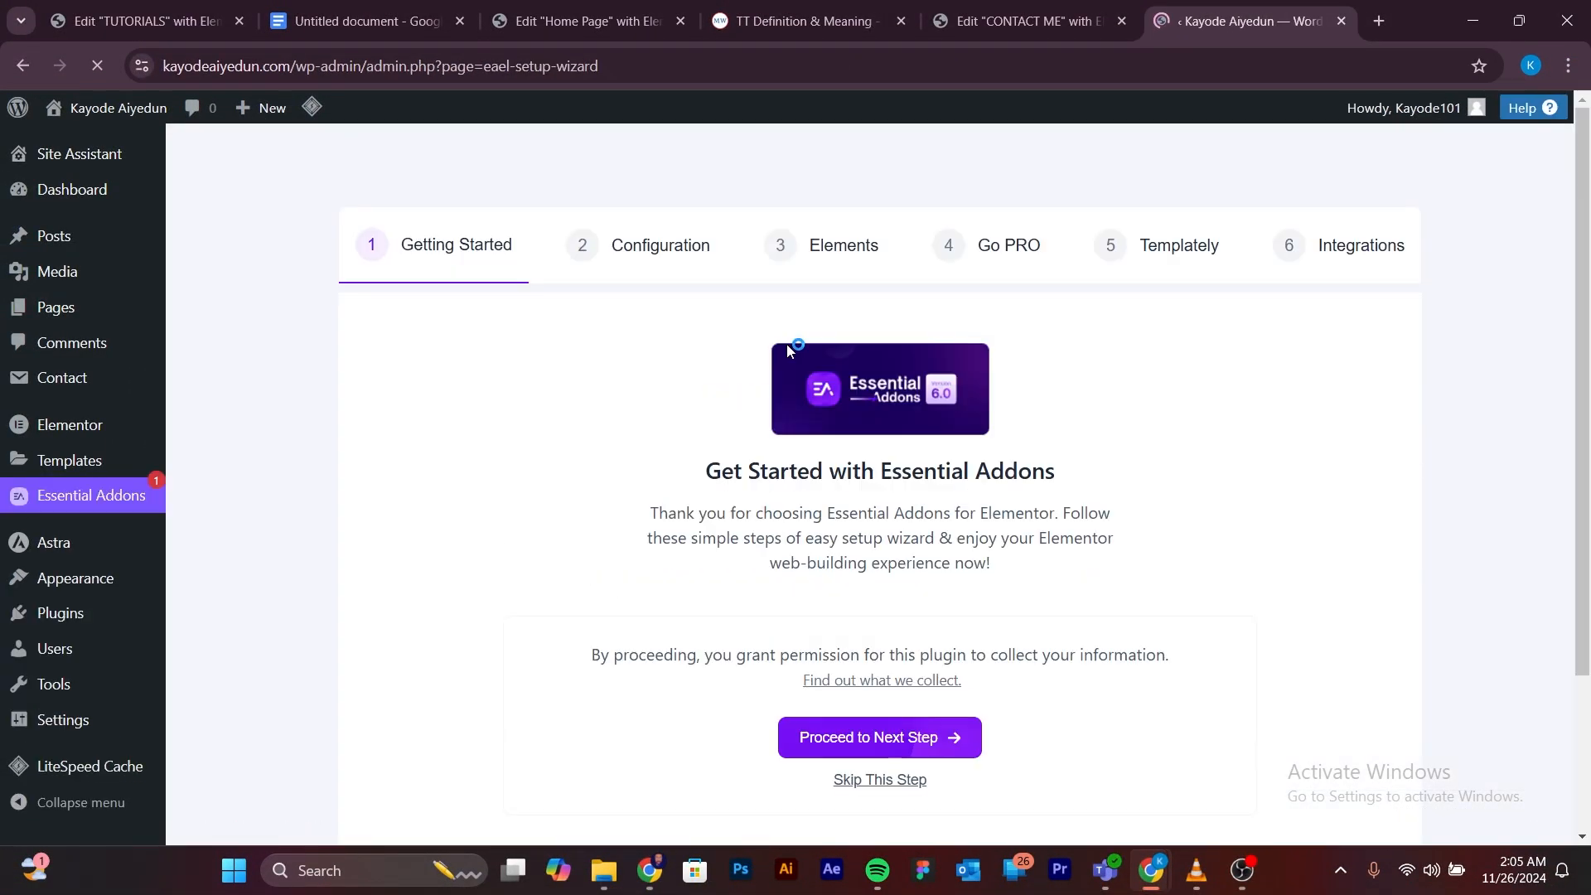
Proceed past the Getting Started stage of the Essential Addons setup and accept the Basic (Recommended) mode.
{"action": "scroll", "coordinate": [842, 576], "scroll_direction": "down", "scroll_amount": 2}
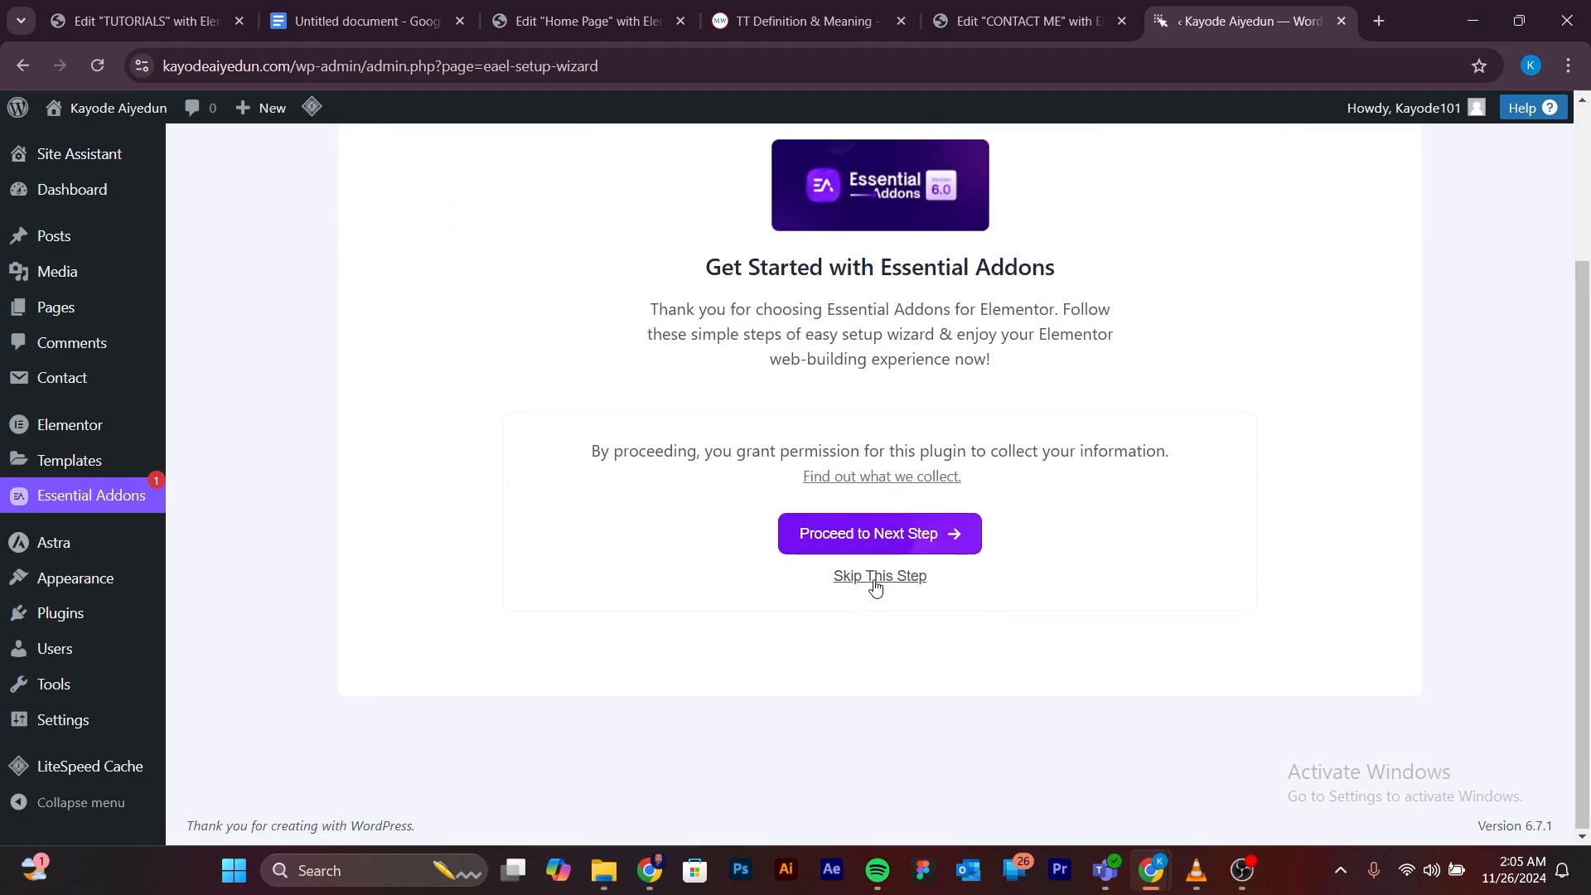
{"action": "left_click_drag", "start_coordinate": [875, 583], "coordinate": [1128, 452]}
{"action": "scroll", "coordinate": [1144, 443], "scroll_direction": "up", "scroll_amount": 3}
{"action": "left_click", "coordinate": [1188, 408]}
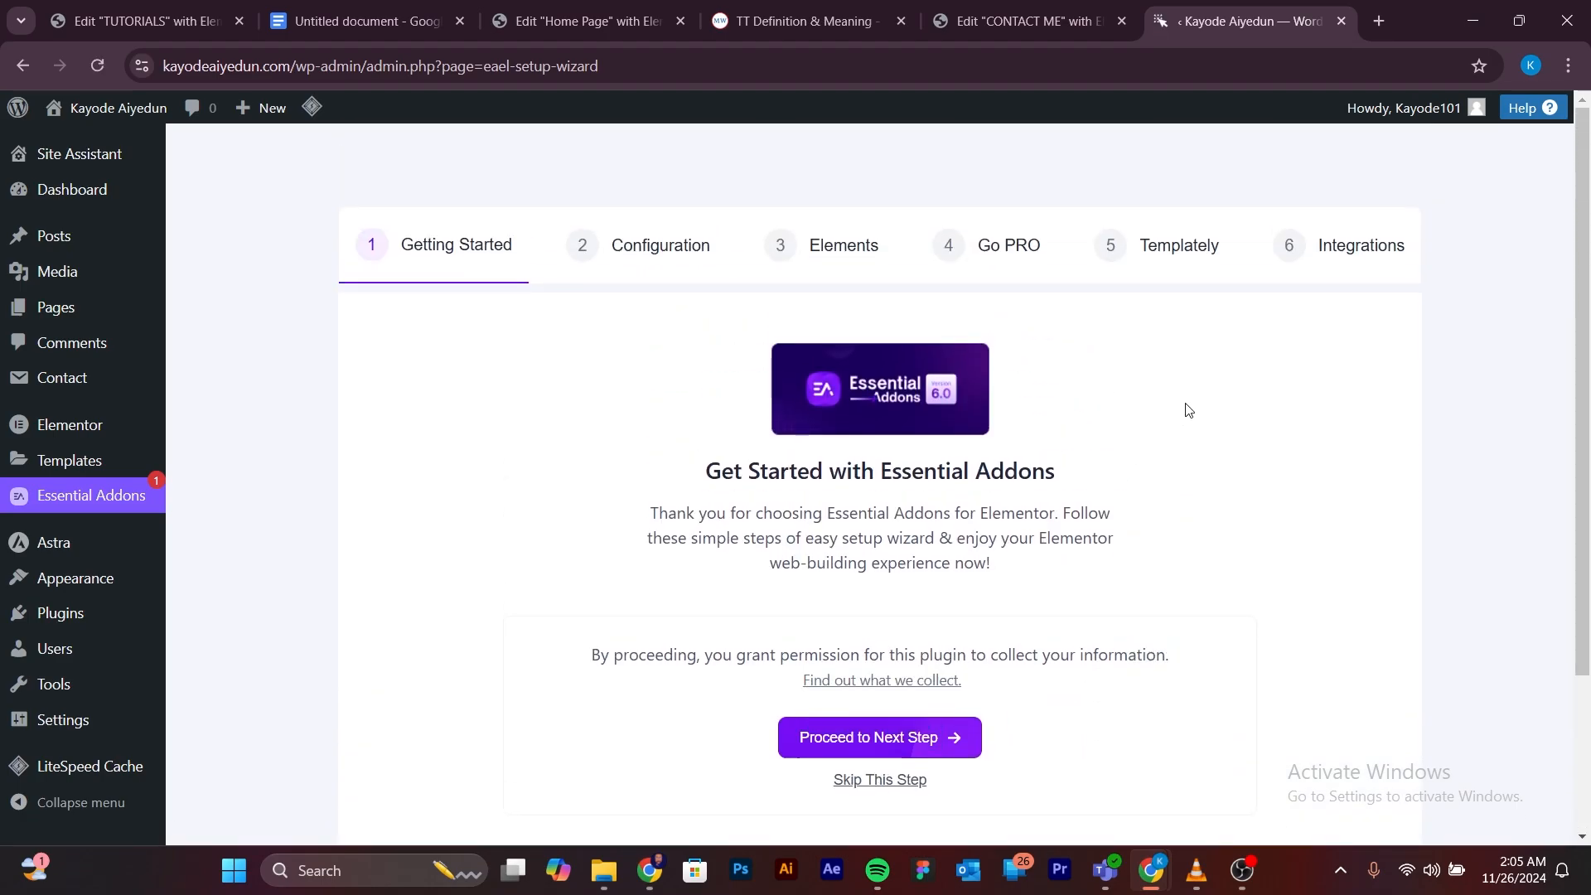
{"action": "scroll", "coordinate": [1176, 418], "scroll_direction": "down", "scroll_amount": 3}
{"action": "scroll", "coordinate": [936, 588], "scroll_direction": "up", "scroll_amount": 2}
{"action": "left_click", "coordinate": [901, 737]}
{"action": "scroll", "coordinate": [663, 630], "scroll_direction": "down", "scroll_amount": 2}
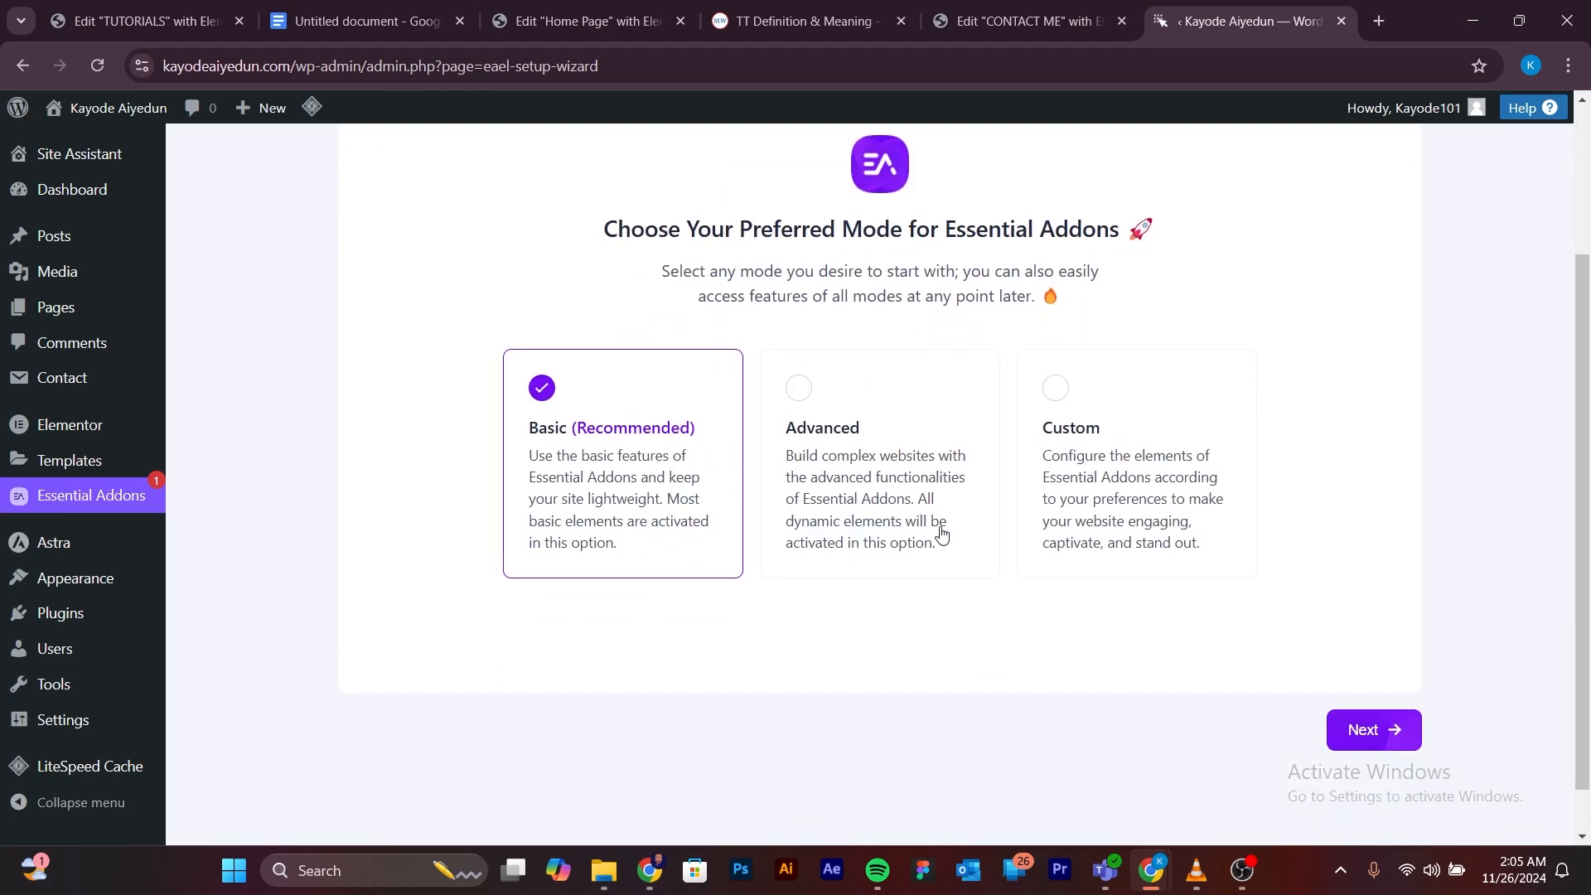
{"action": "left_click", "coordinate": [1373, 734]}
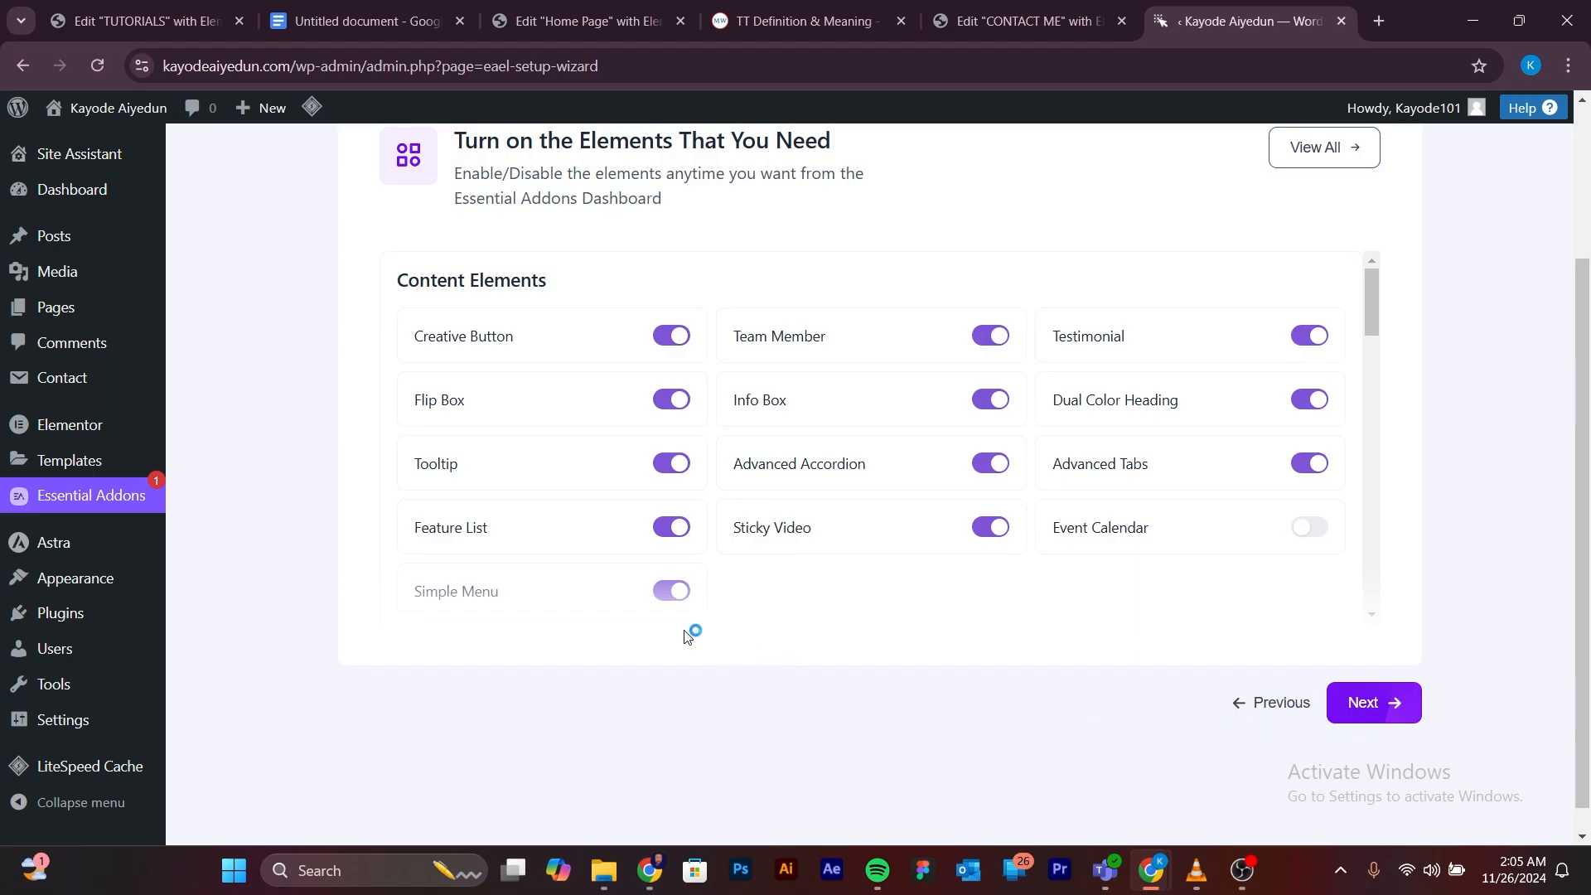
Turn on the Contact Form 7 element under Form Styler Elements and advance the setup past the Go PRO stage.
{"action": "scroll", "coordinate": [911, 514], "scroll_direction": "up", "scroll_amount": 1}
{"action": "scroll", "coordinate": [941, 532], "scroll_direction": "down", "scroll_amount": 1}
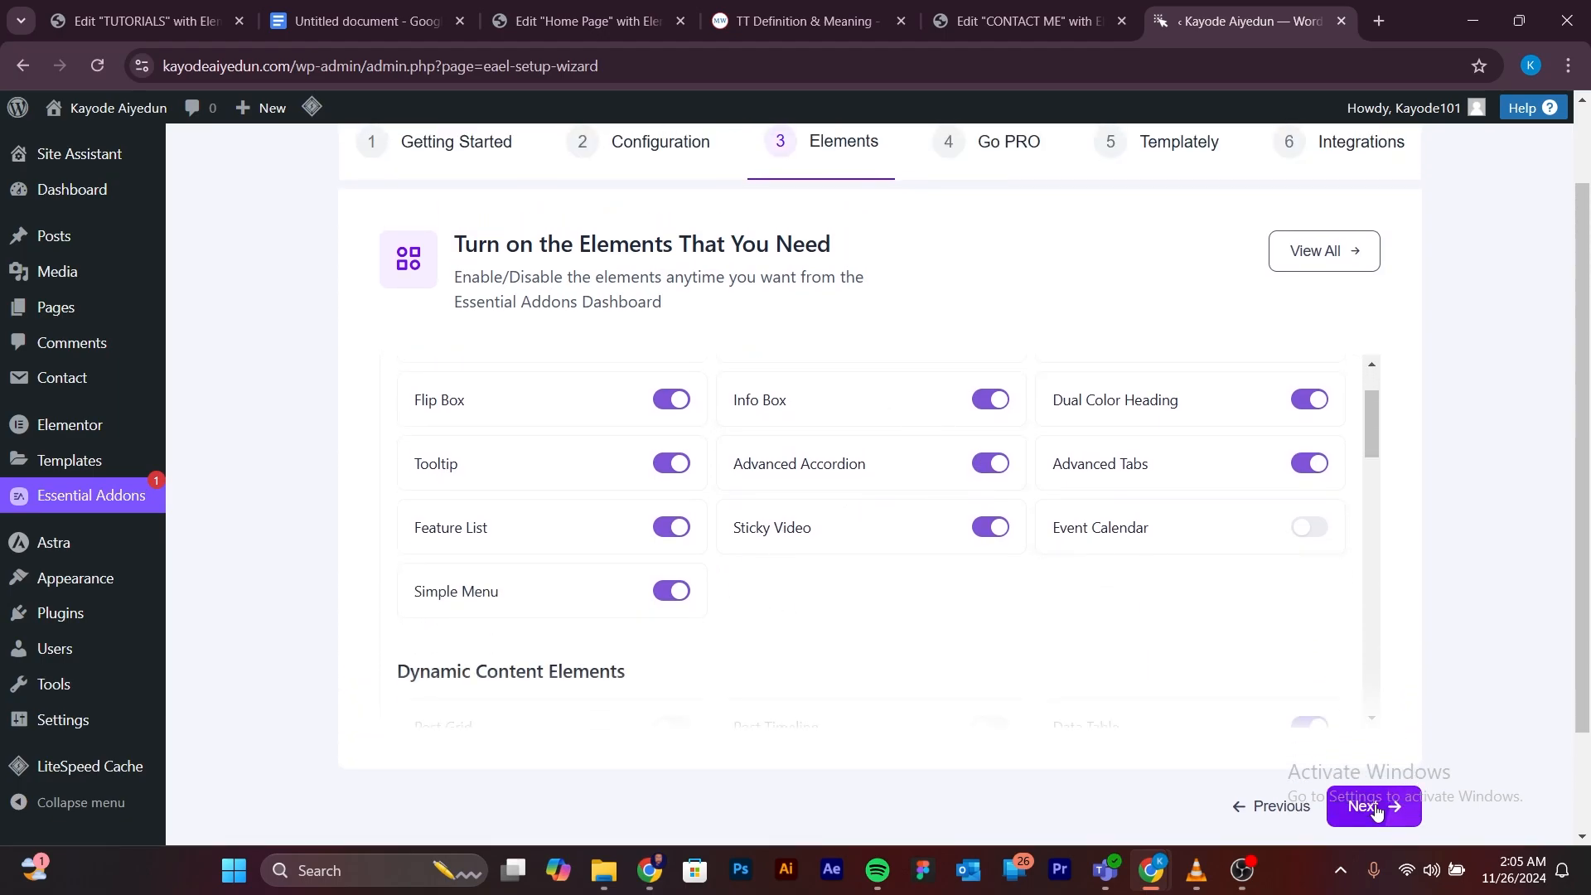
{"action": "scroll", "coordinate": [992, 582], "scroll_direction": "down", "scroll_amount": 3}
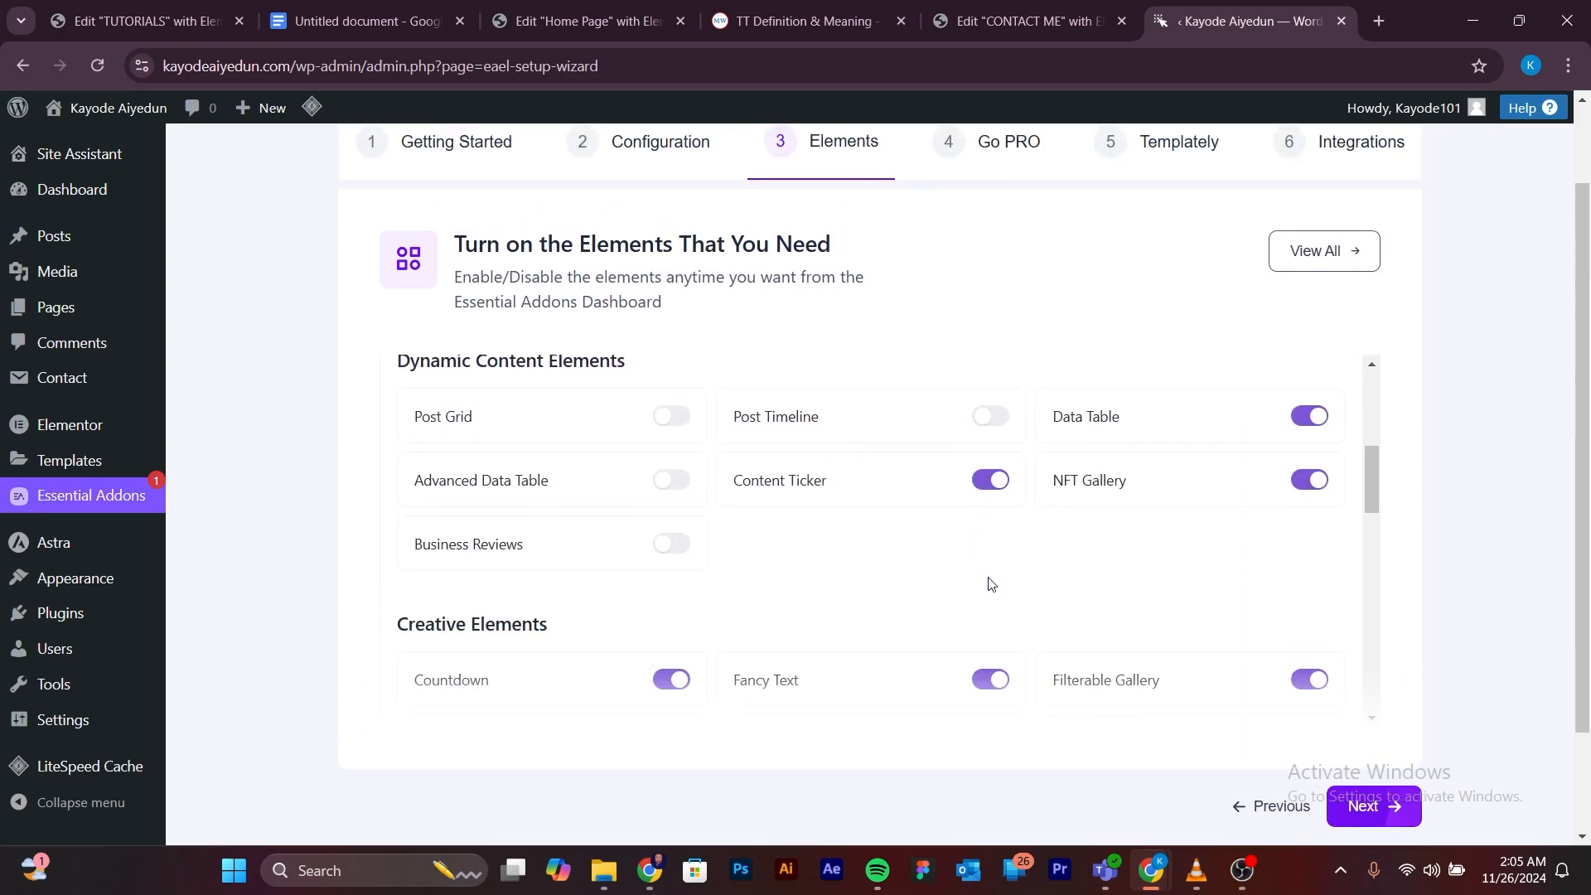
{"action": "scroll", "coordinate": [992, 582], "scroll_direction": "down", "scroll_amount": 4}
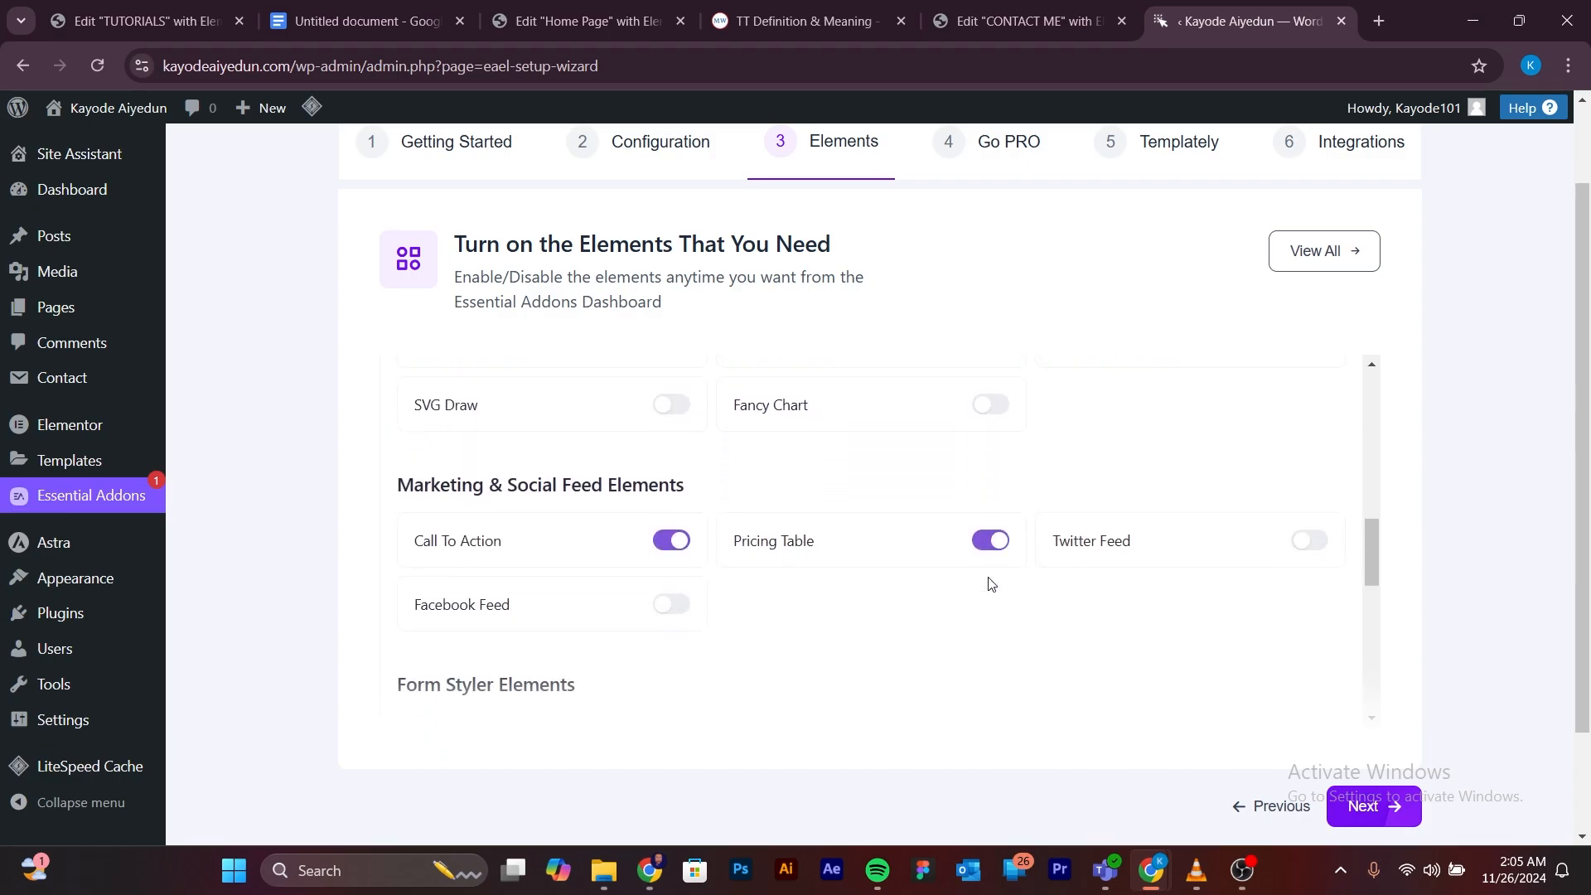
{"action": "scroll", "coordinate": [991, 581], "scroll_direction": "down", "scroll_amount": 1}
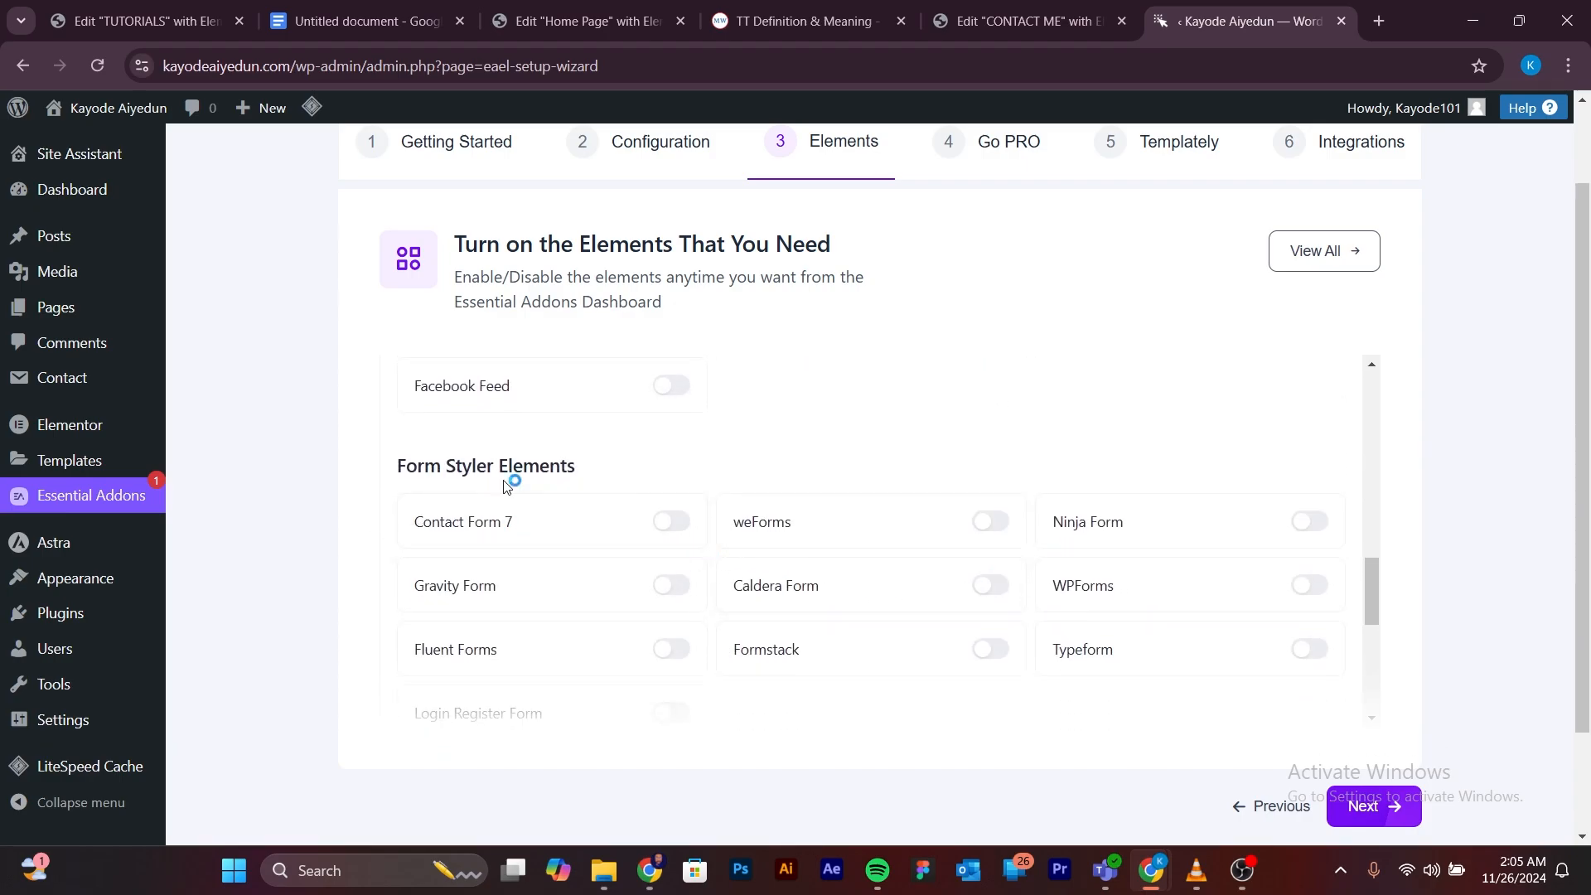
{"action": "left_click", "coordinate": [670, 524]}
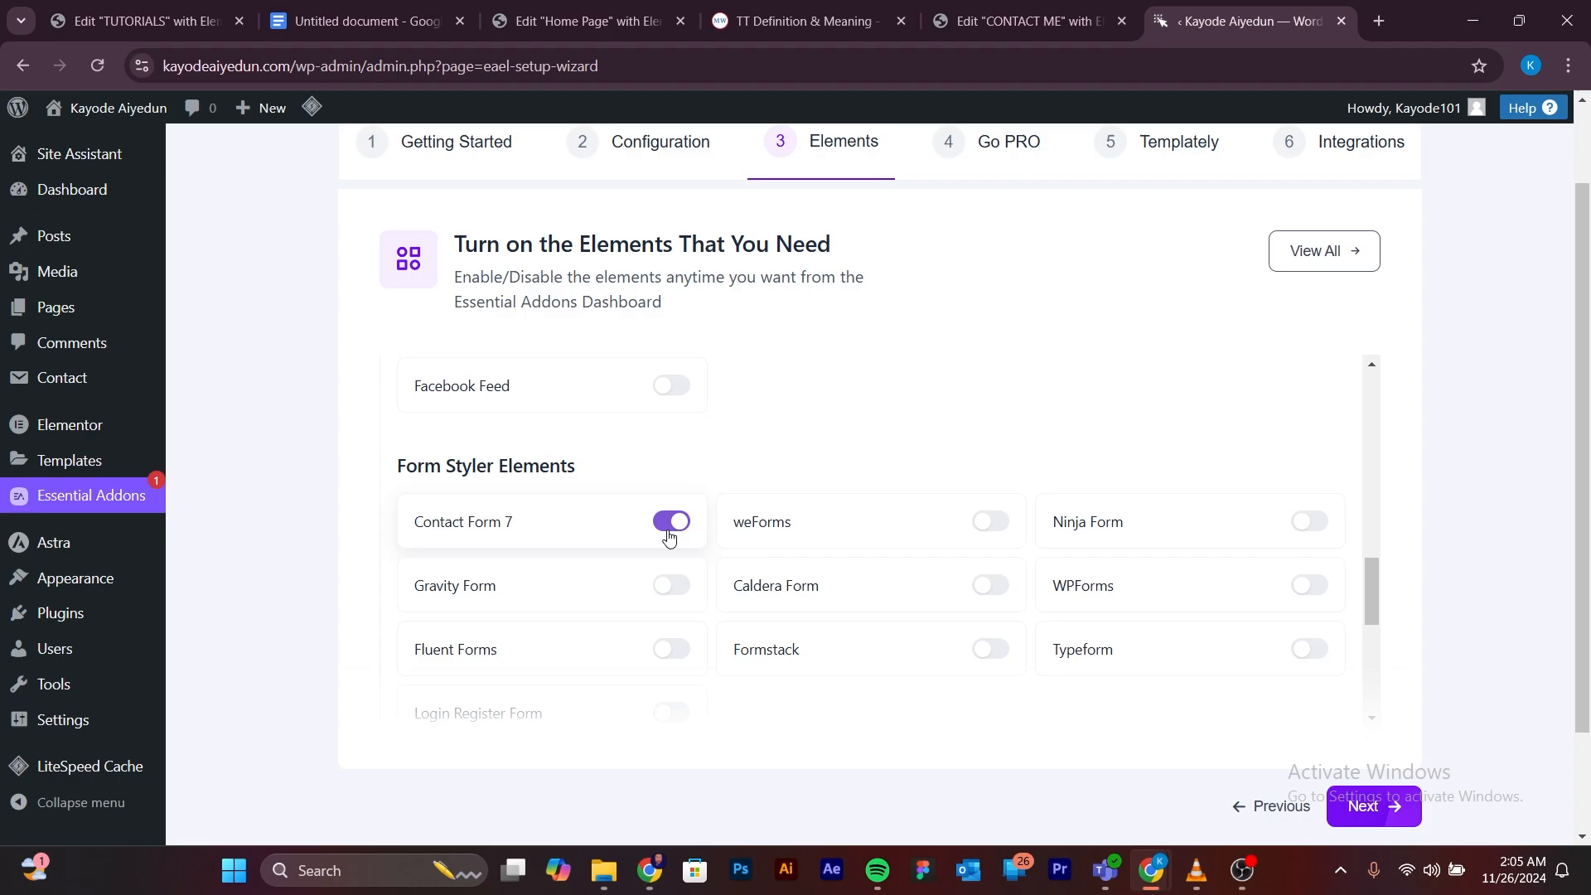
{"action": "left_click", "coordinate": [1389, 804]}
{"action": "left_click", "coordinate": [1409, 810]}
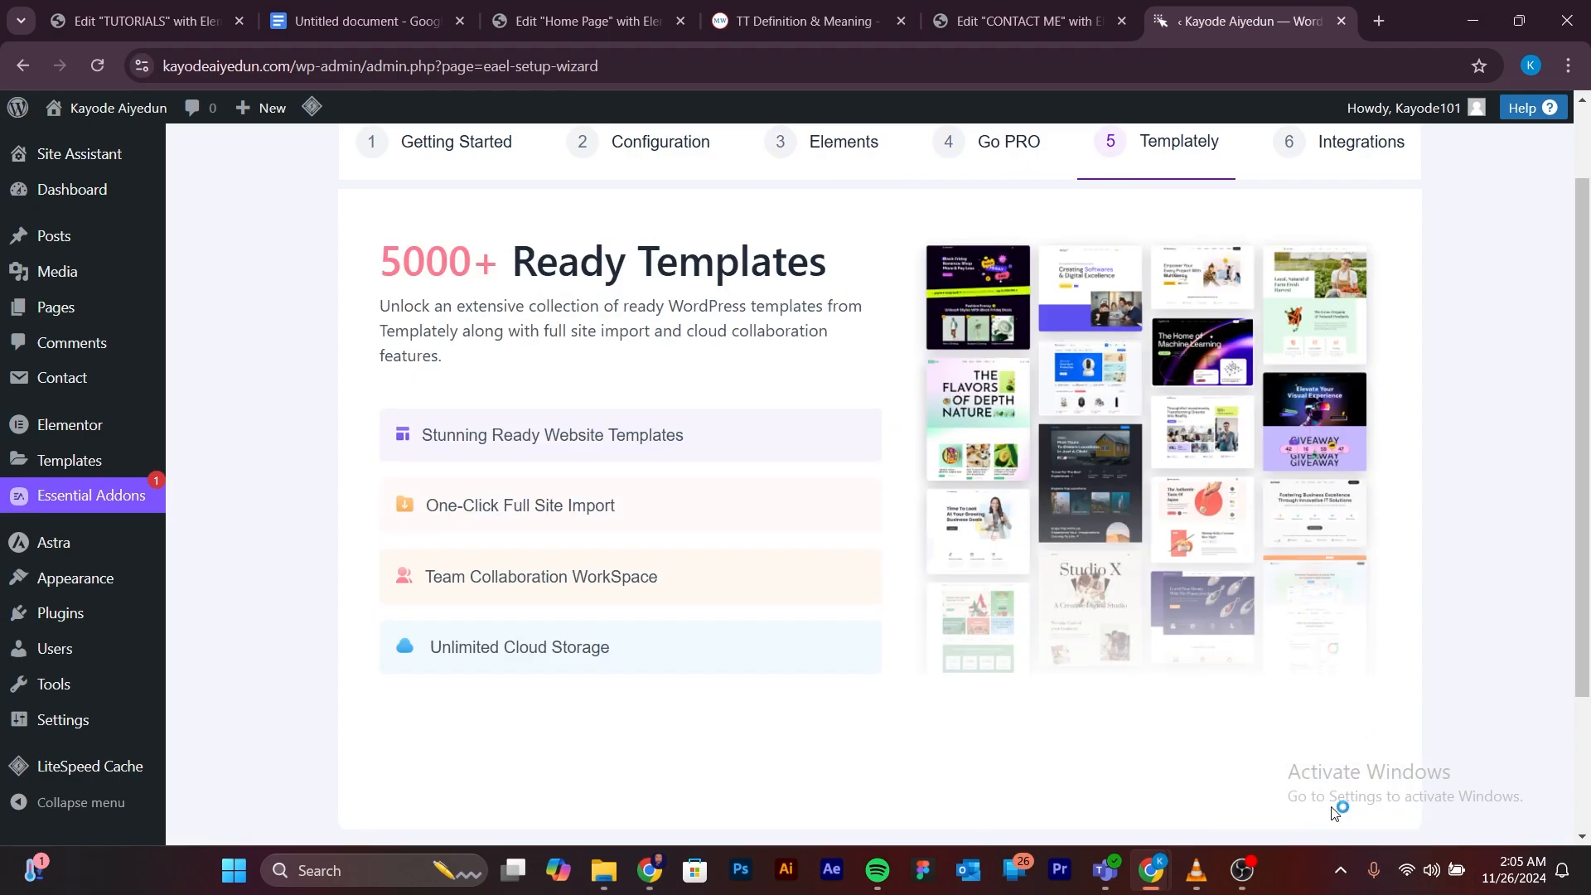
Enable the Templately templates and finish the Essential Addons setup without activating any integrations.
{"action": "scroll", "coordinate": [1152, 699], "scroll_direction": "up", "scroll_amount": 1}
{"action": "scroll", "coordinate": [1152, 699], "scroll_direction": "down", "scroll_amount": 3}
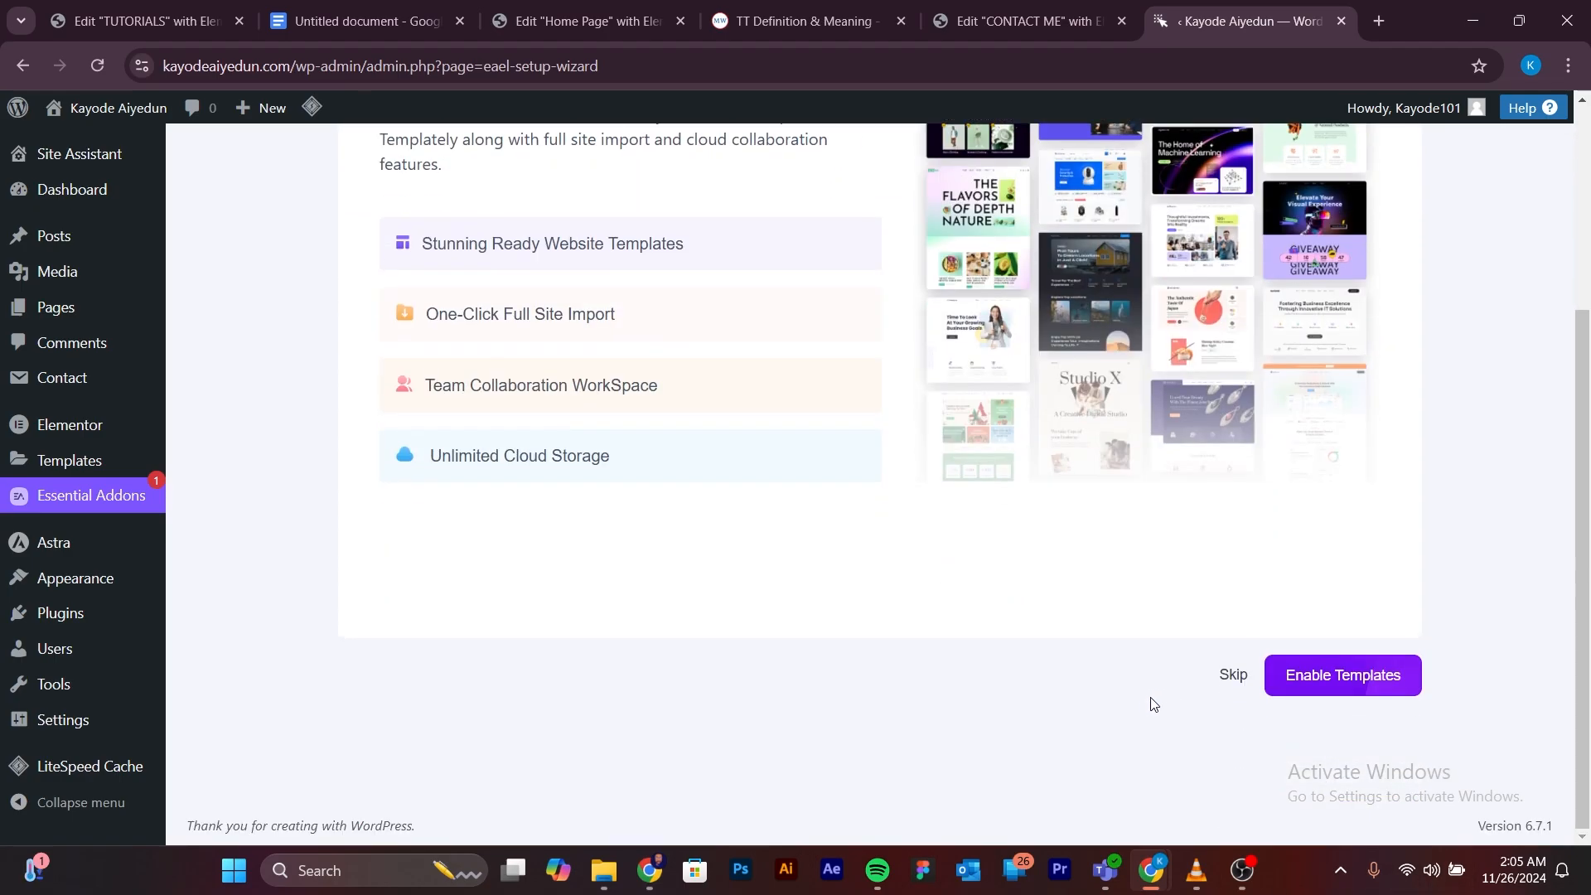
{"action": "left_click", "coordinate": [1334, 682]}
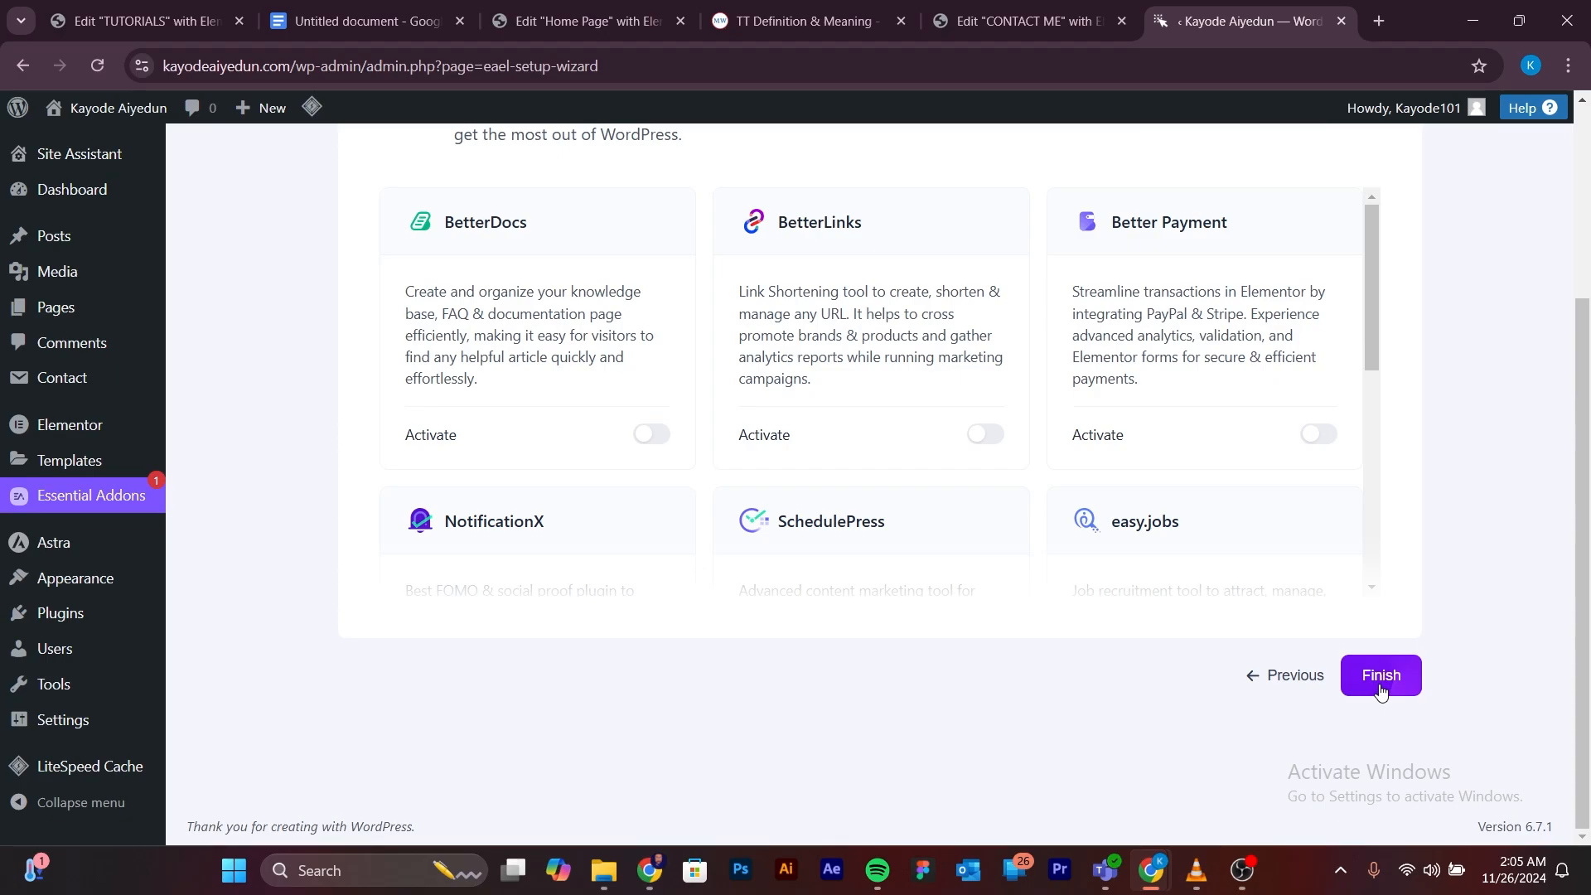
{"action": "left_click", "coordinate": [1380, 693]}
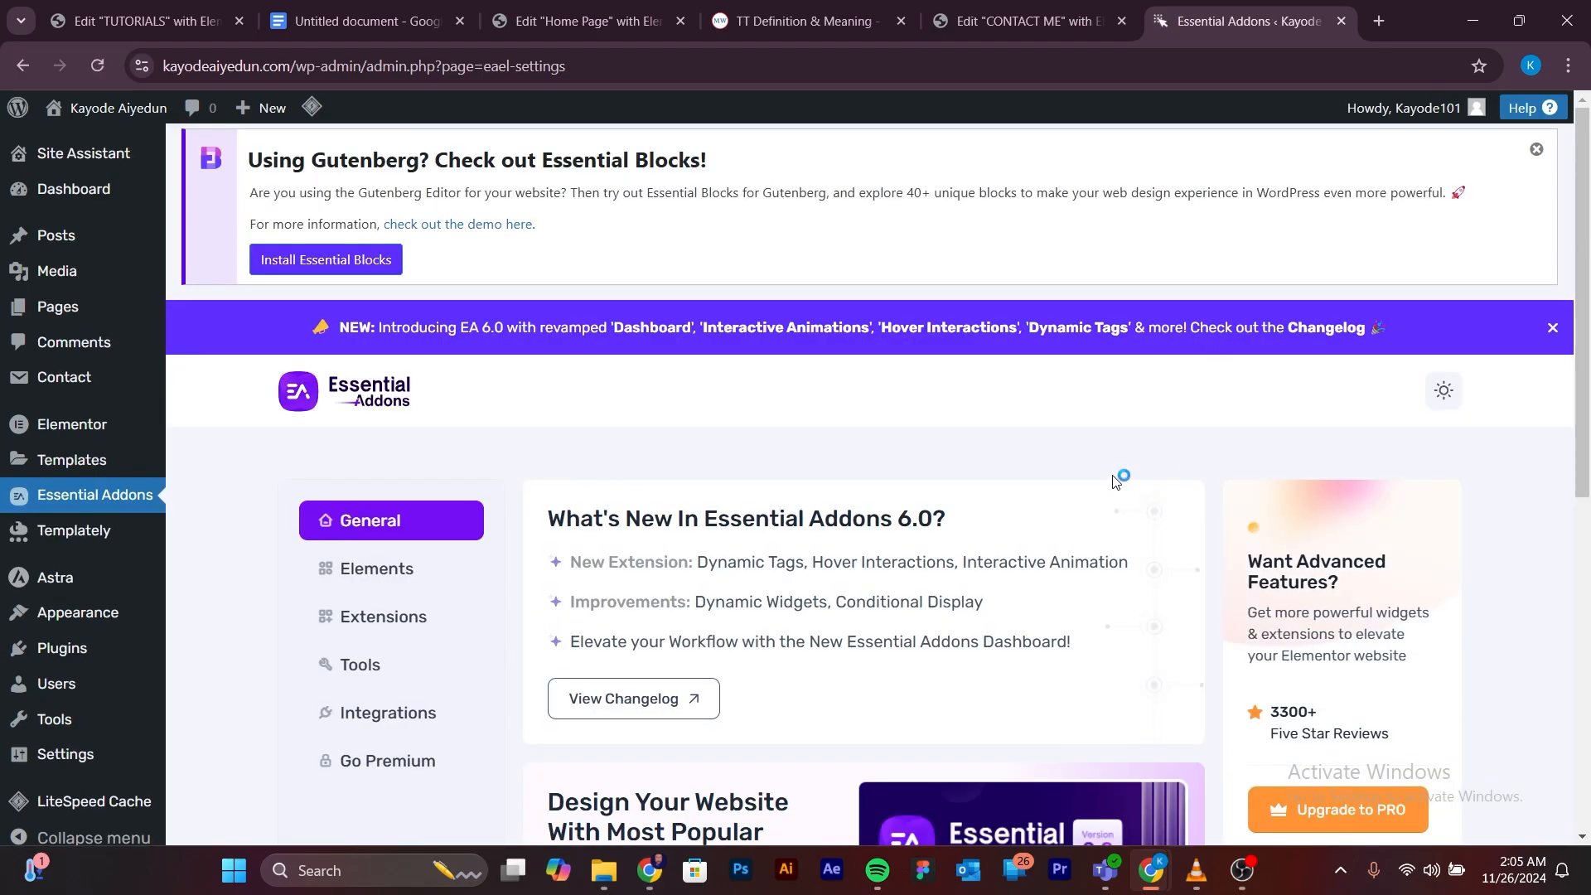
Return to the Contact Me page in the Elementor editor, publish it and reload the editor.
{"action": "left_click", "coordinate": [1027, 21]}
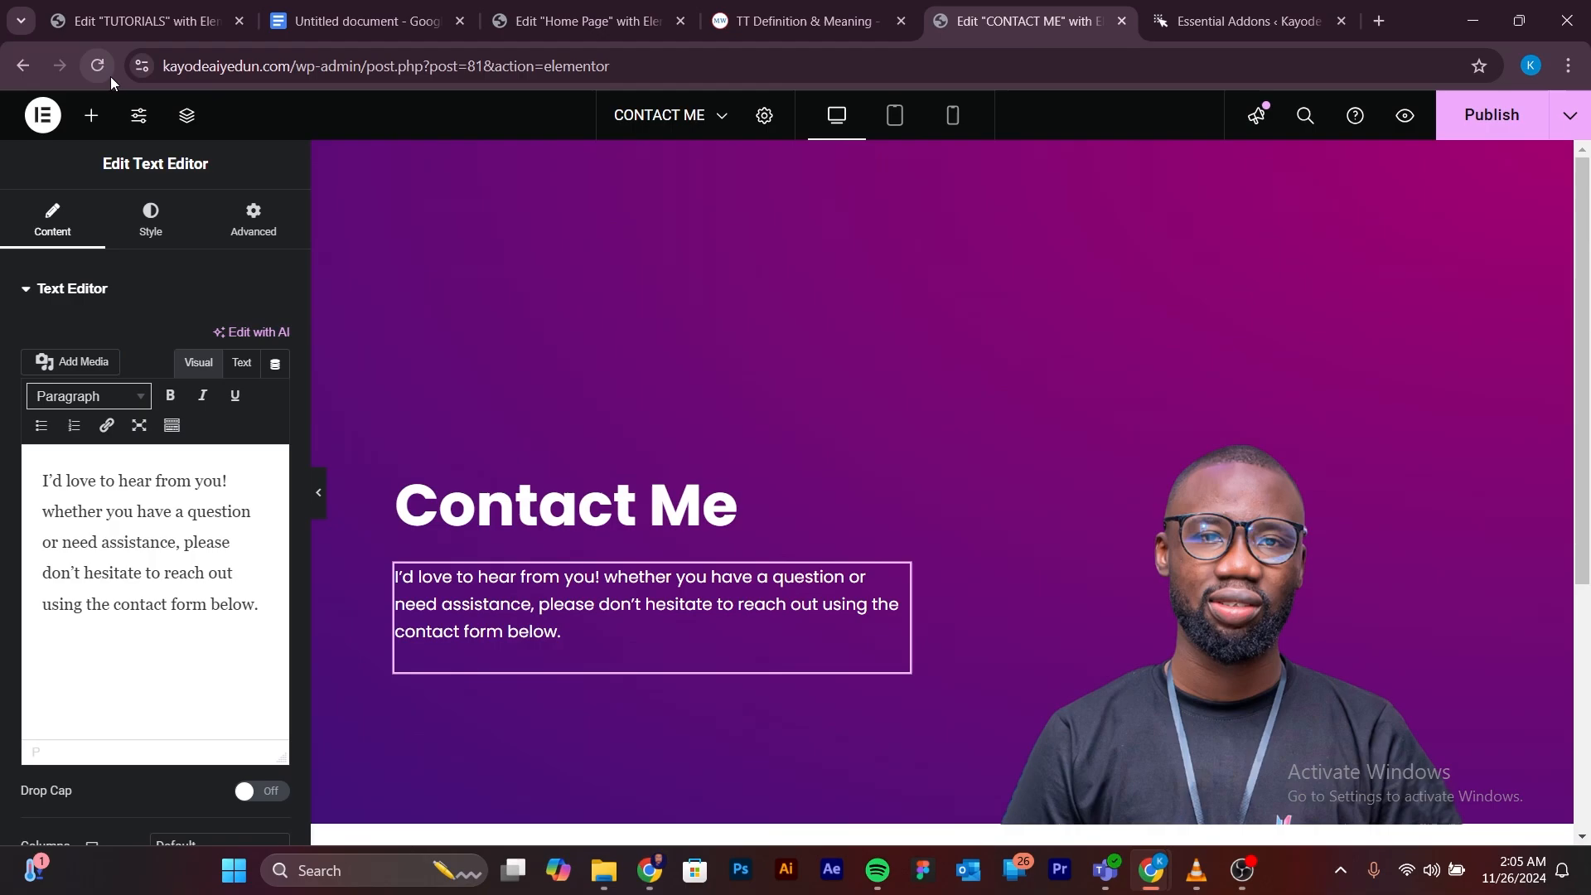
{"action": "left_click", "coordinate": [1485, 123]}
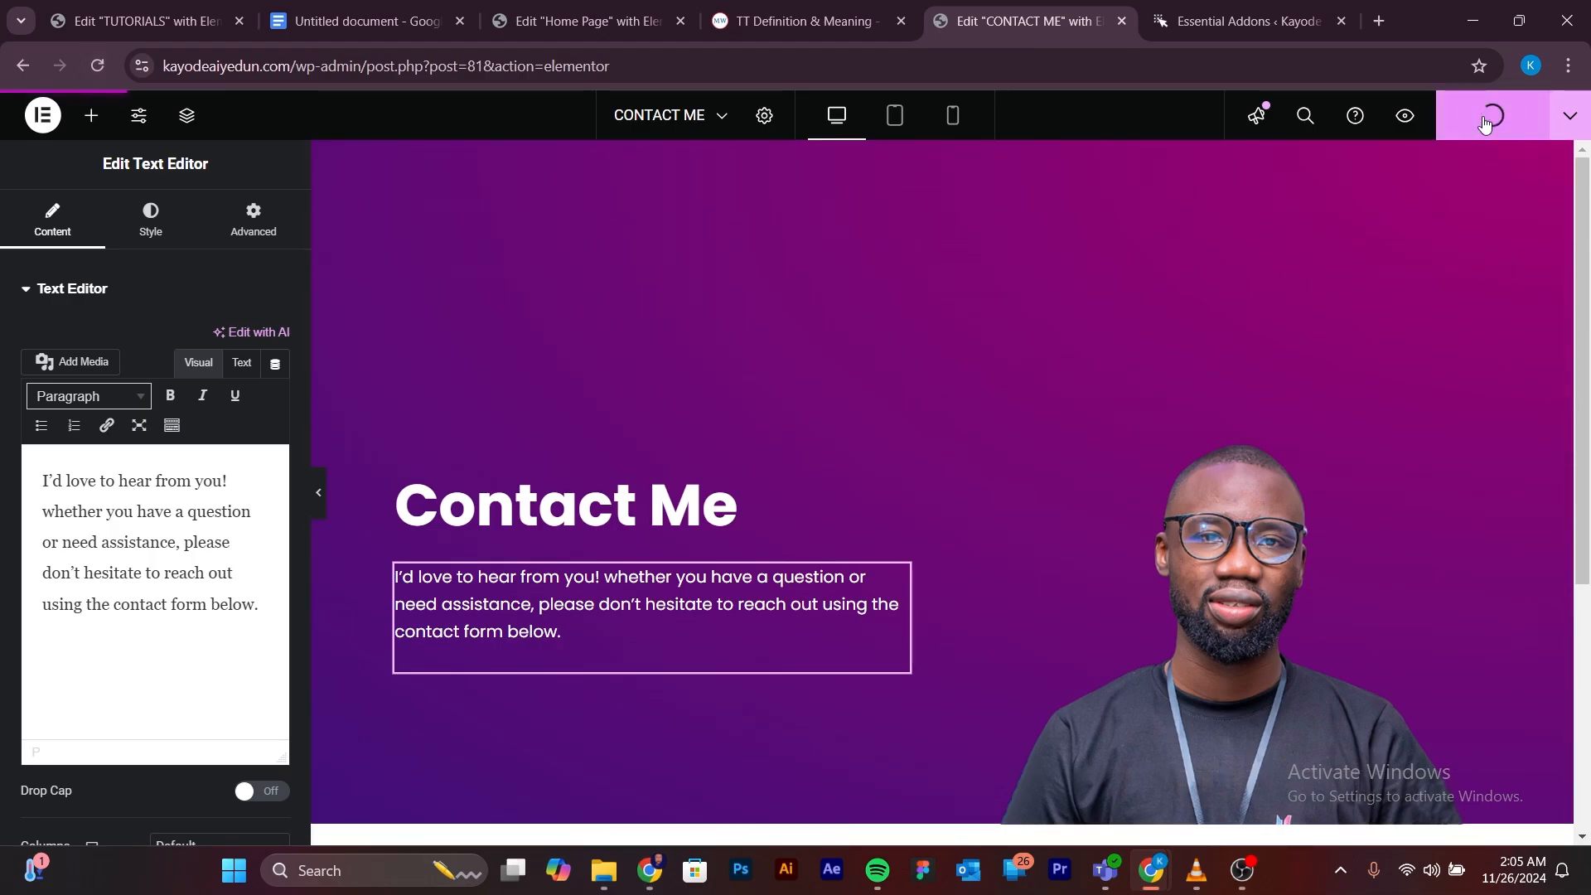
{"action": "left_click", "coordinate": [97, 67]}
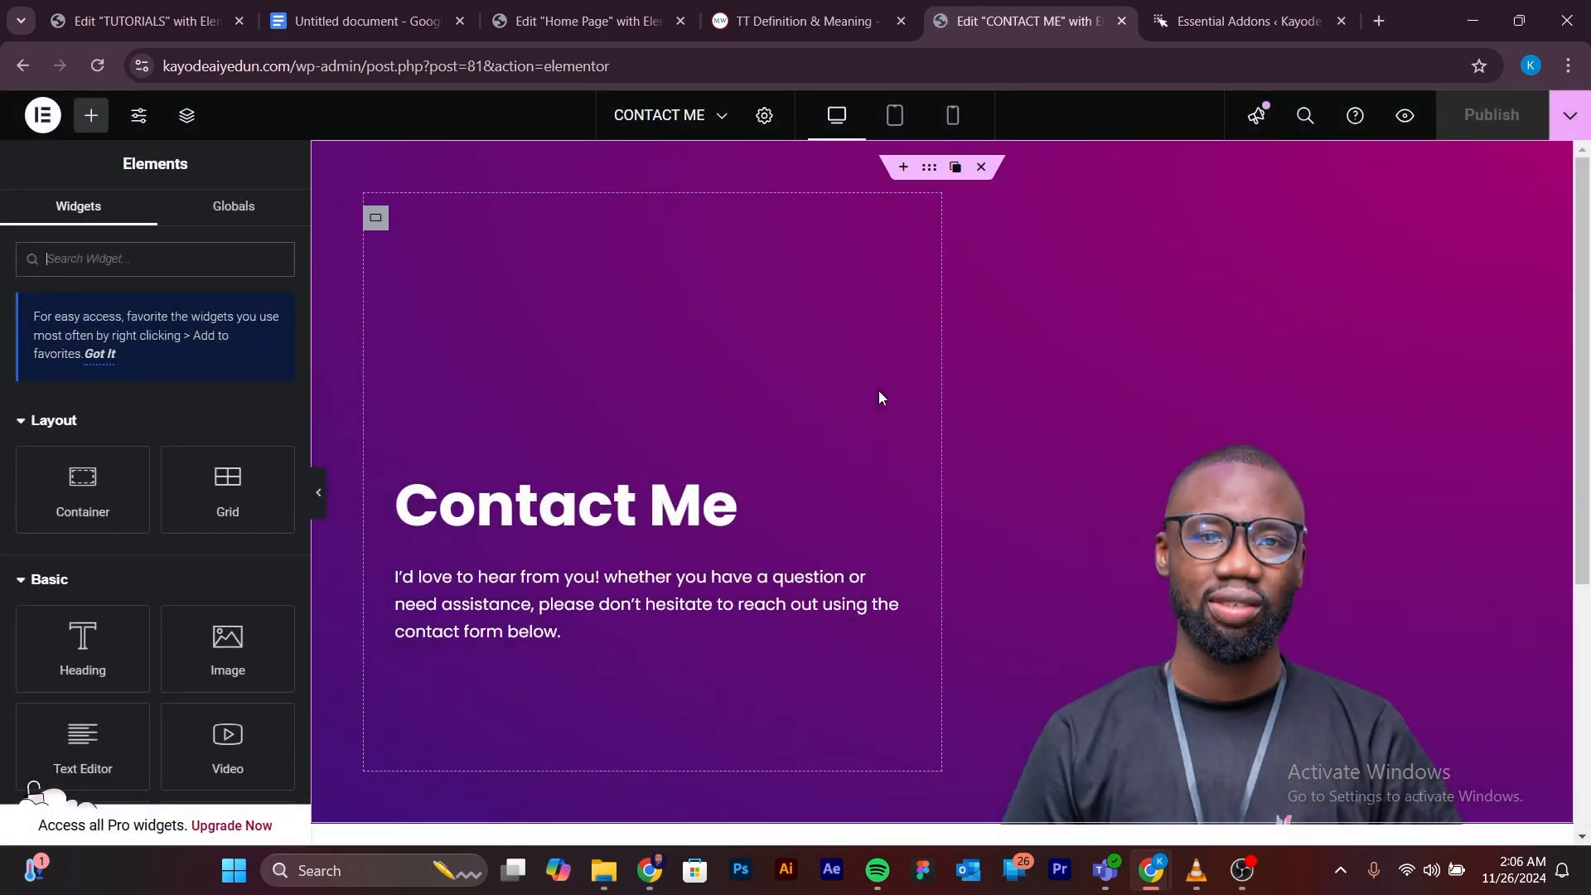
Add a single-column Flexbox container with vertical direction beneath the Contact Me header section.
{"action": "scroll", "coordinate": [737, 476], "scroll_direction": "down", "scroll_amount": 3}
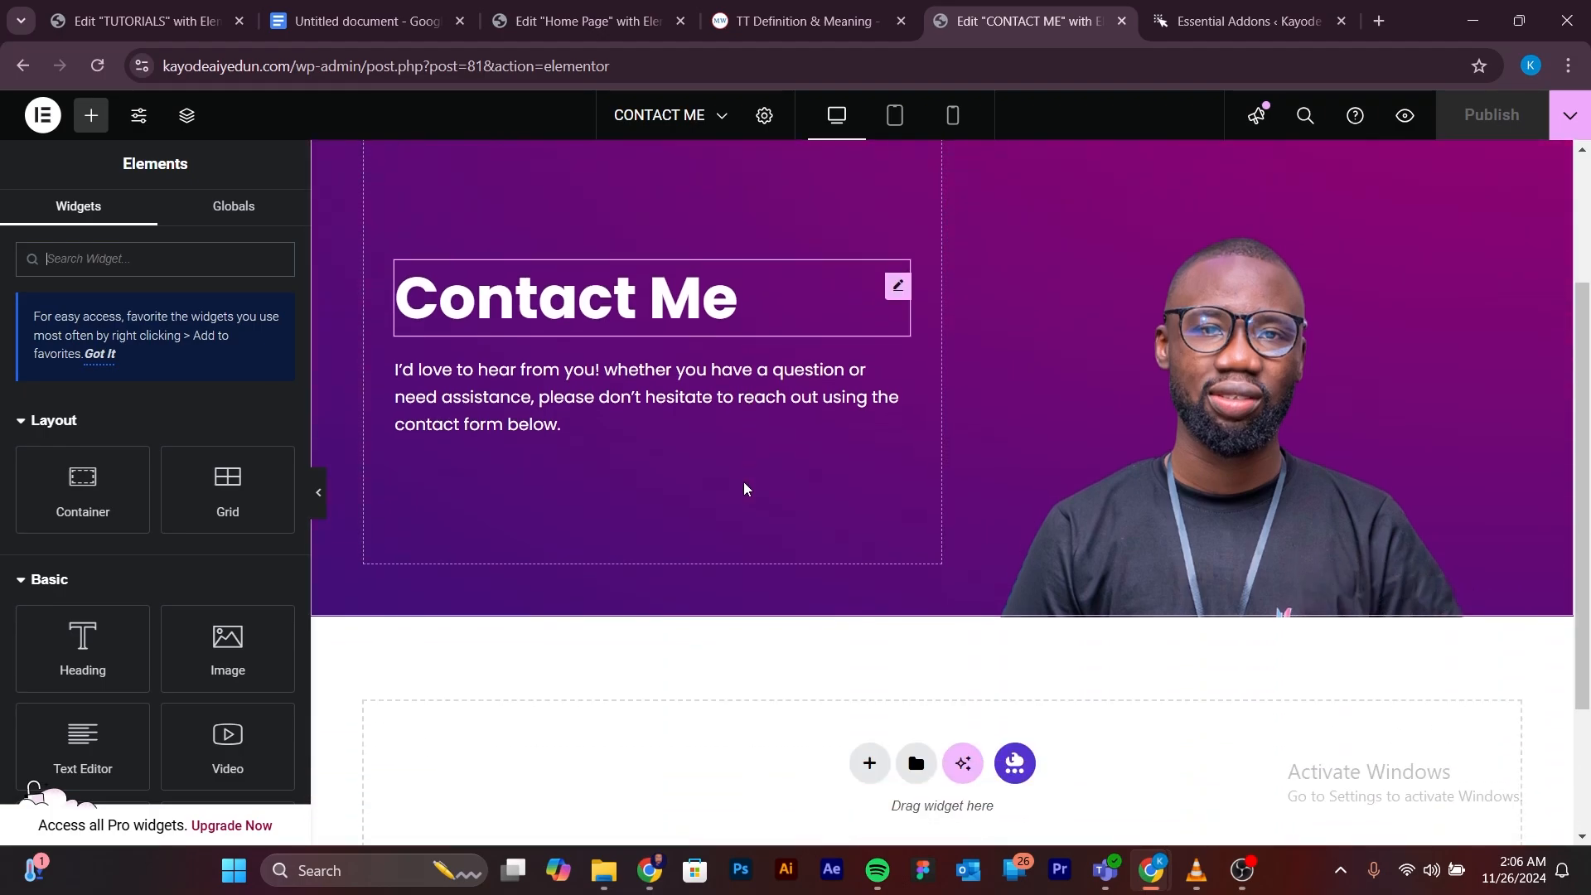
{"action": "scroll", "coordinate": [745, 491], "scroll_direction": "down", "scroll_amount": 3}
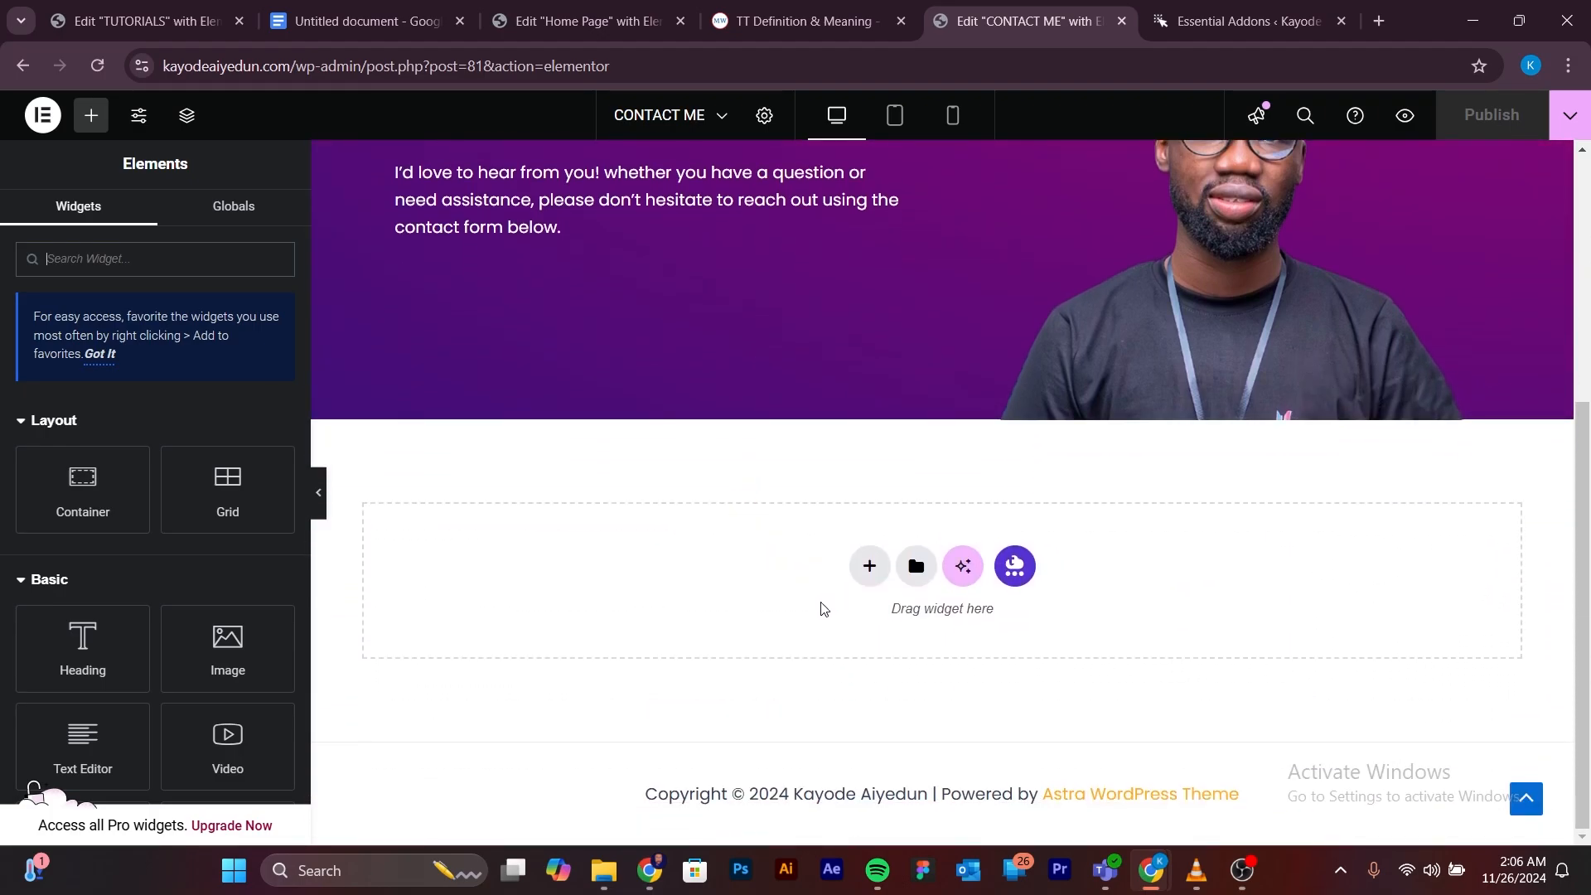
{"action": "left_click", "coordinate": [648, 870]}
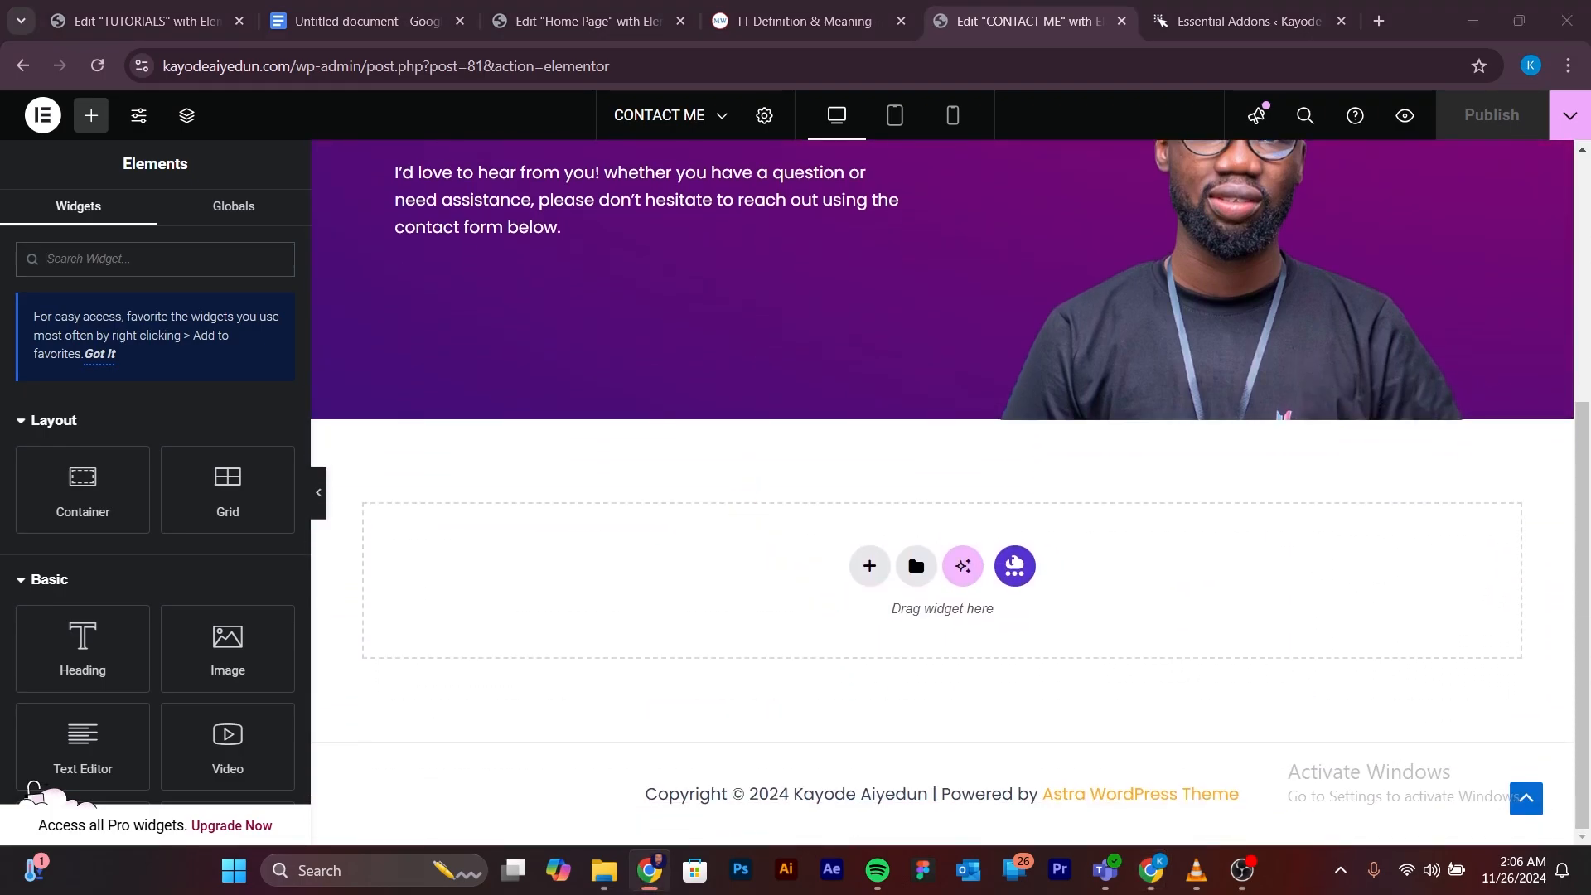
{"action": "left_click", "coordinate": [869, 567]}
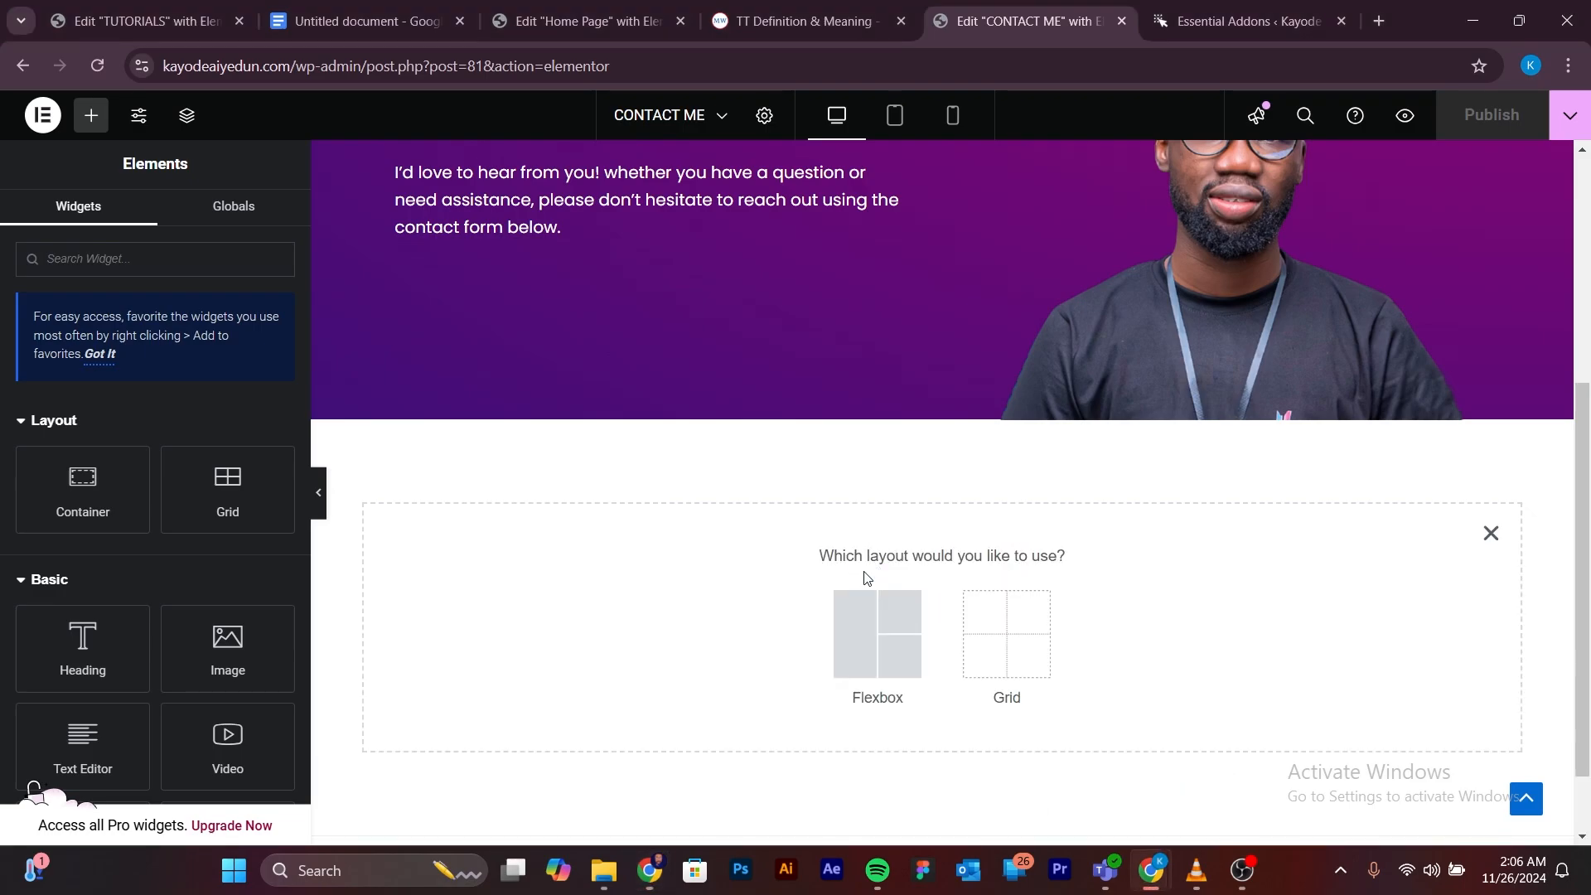
{"action": "left_click", "coordinate": [890, 657]}
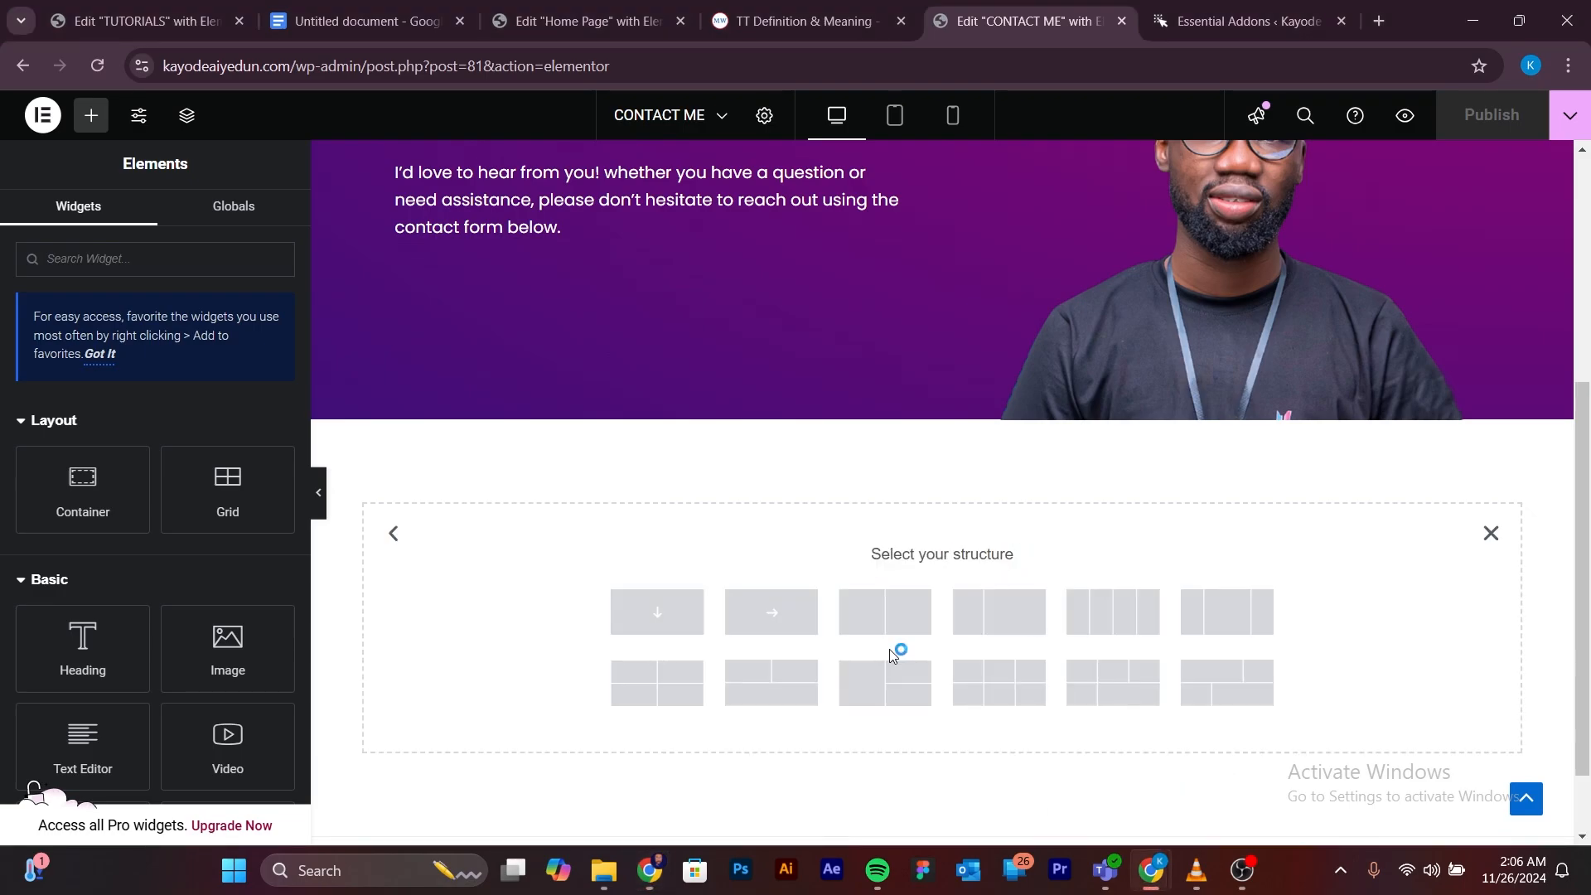
{"action": "left_click", "coordinate": [678, 590]}
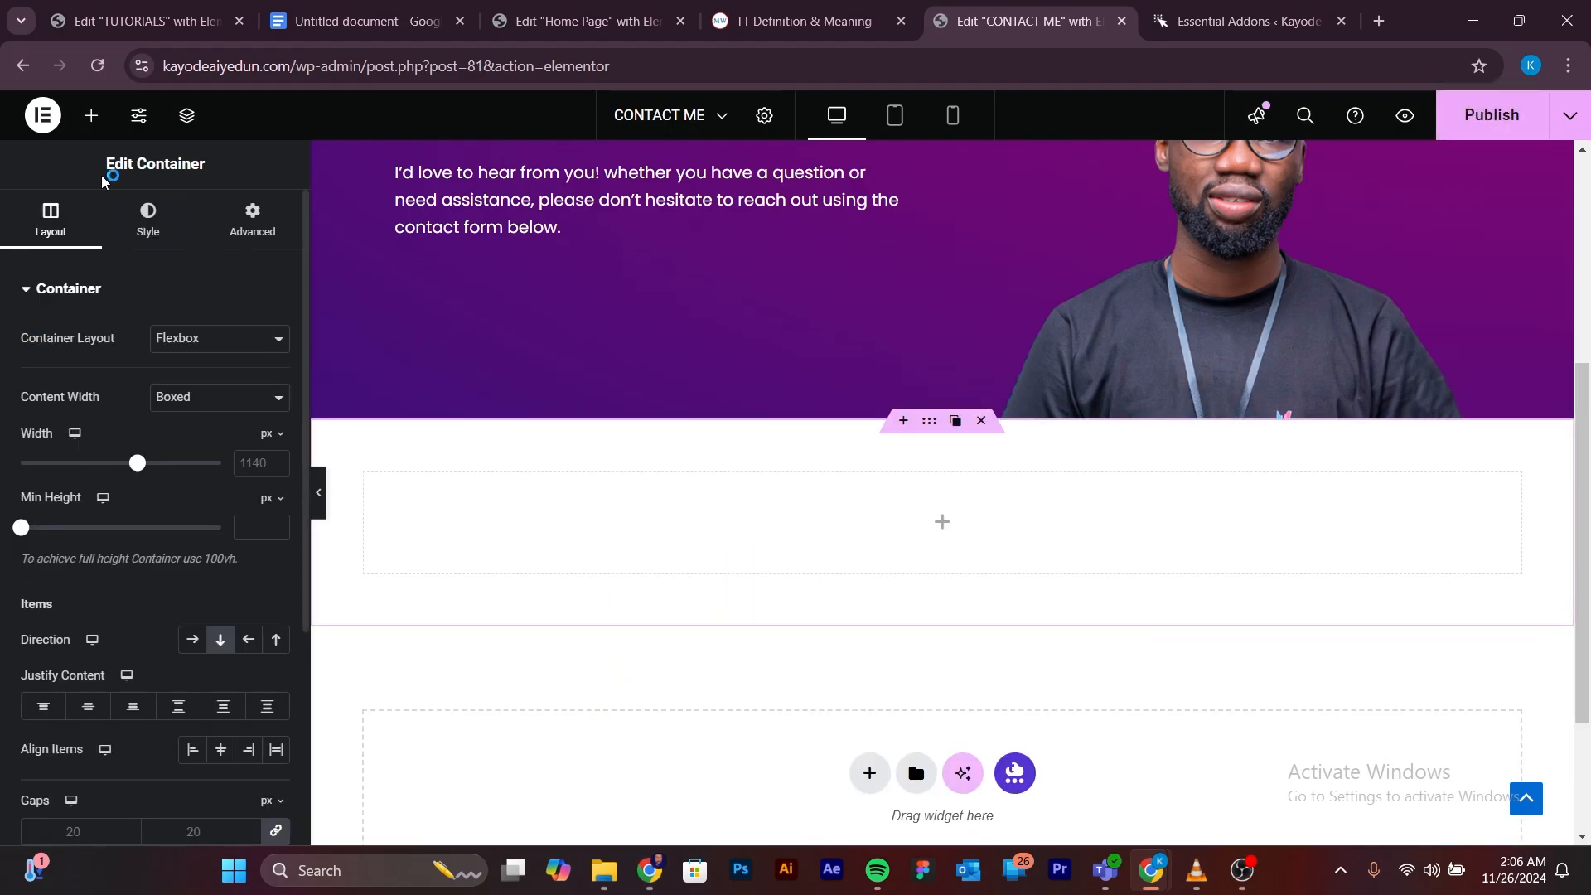
Place a Heading widget in the new container and a Social Icons widget directly beneath it.
{"action": "left_click", "coordinate": [92, 116]}
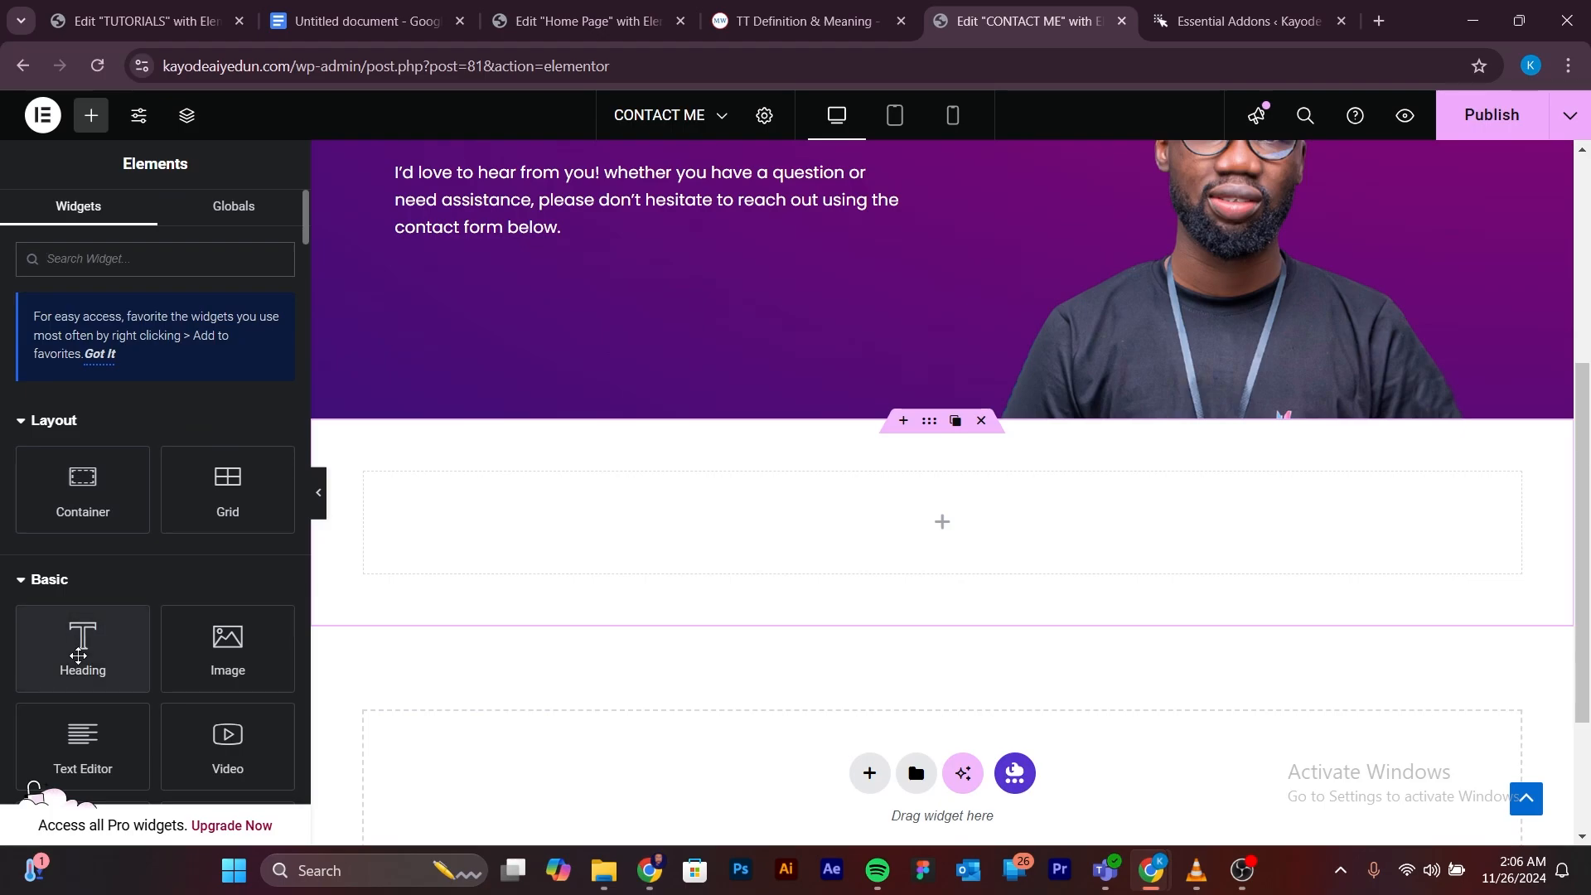
{"action": "left_click_drag", "start_coordinate": [77, 655], "coordinate": [893, 522]}
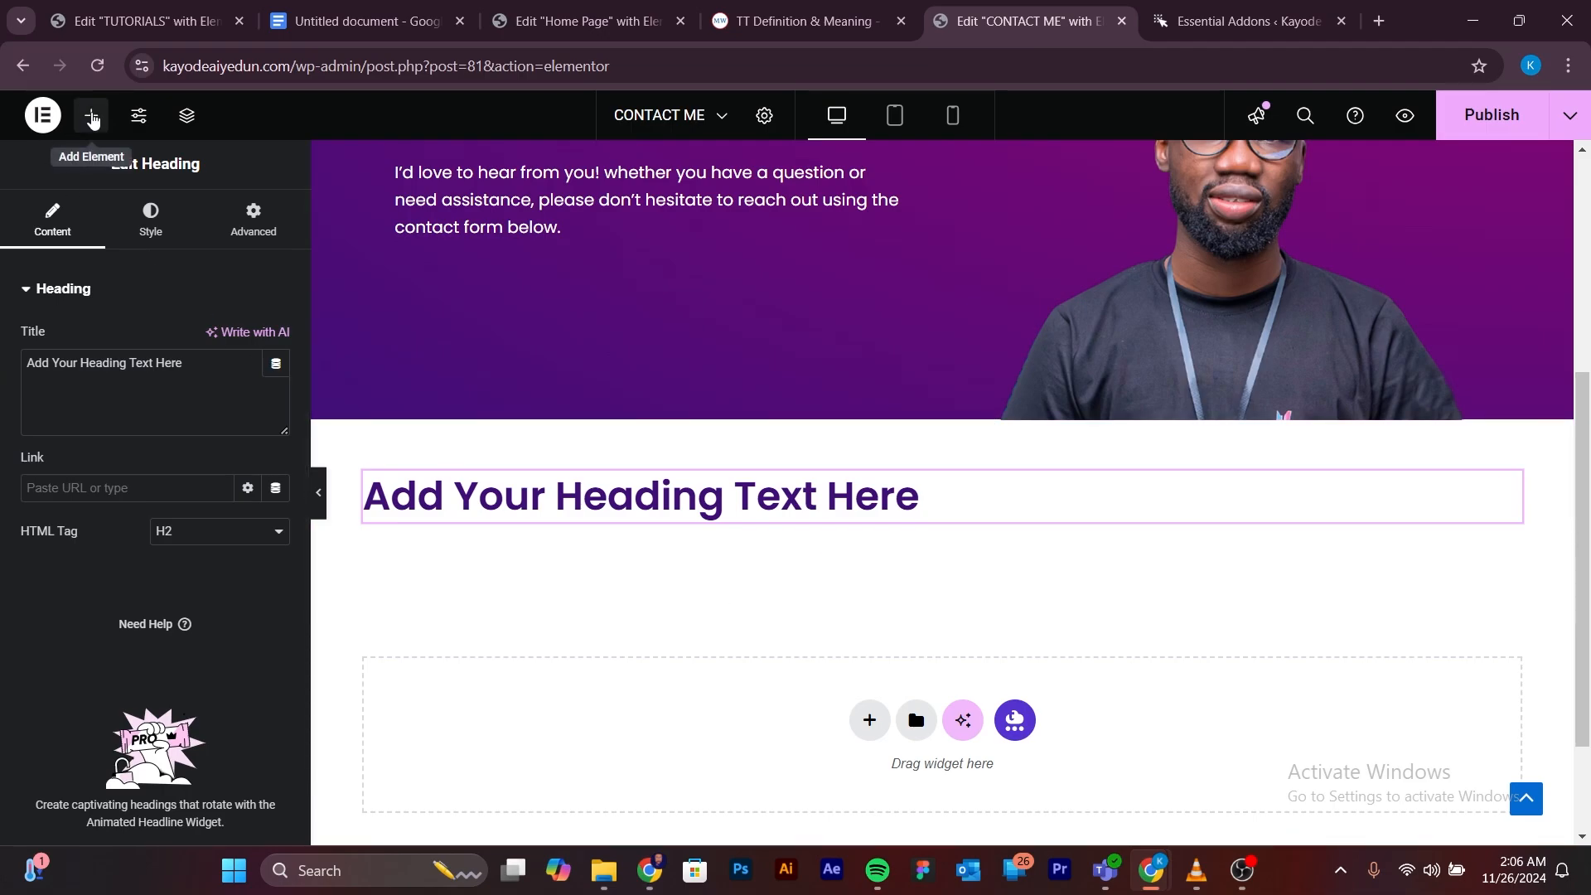
{"action": "left_click", "coordinate": [92, 120]}
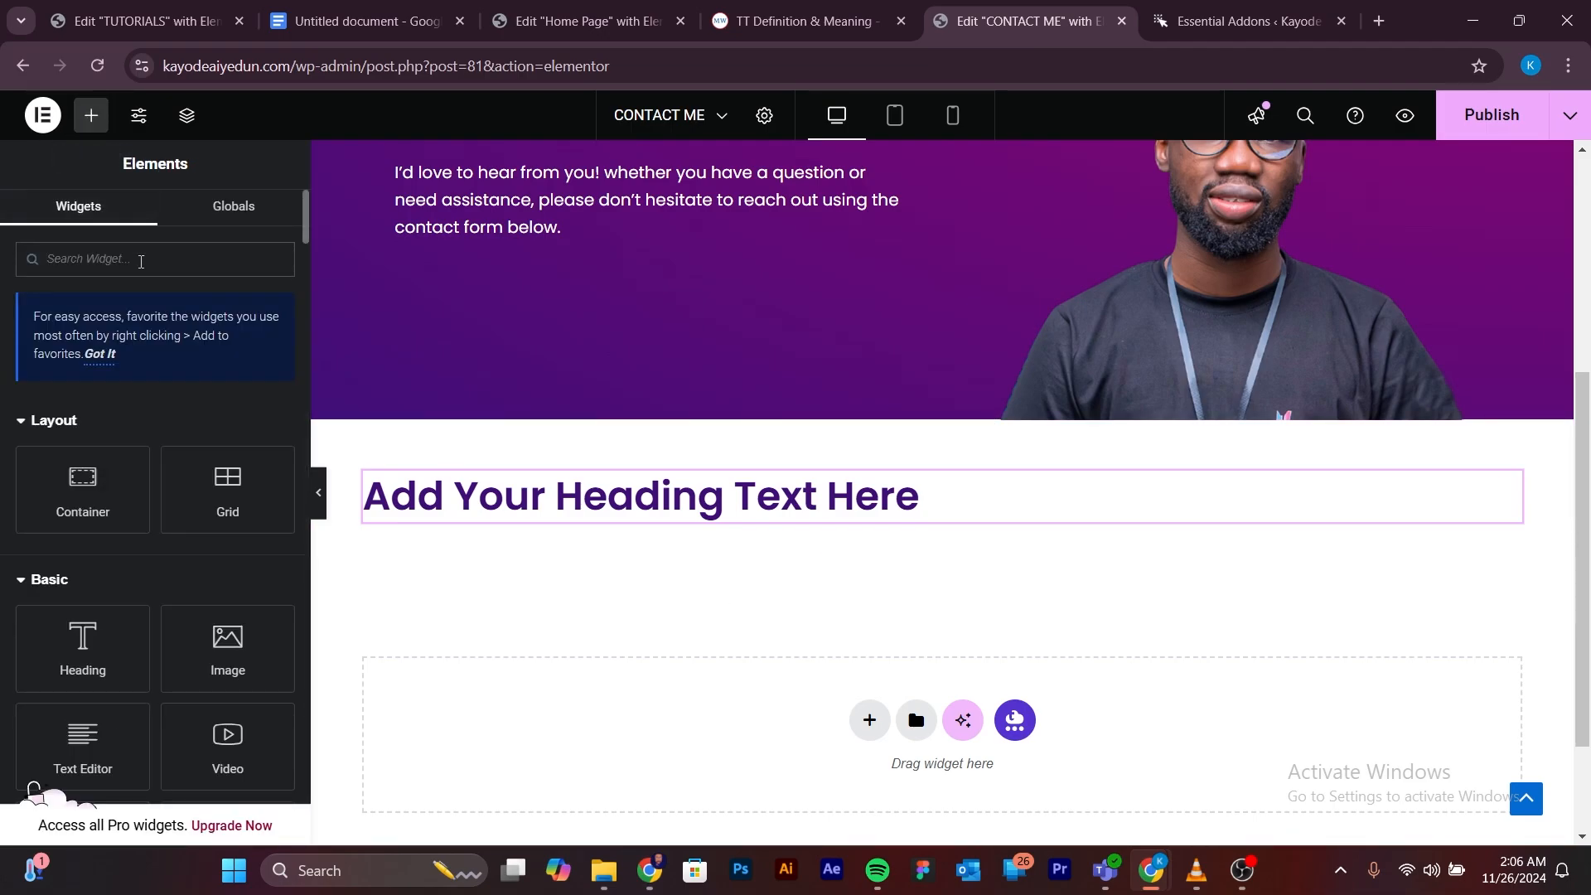
{"action": "type", "text": "soci"}
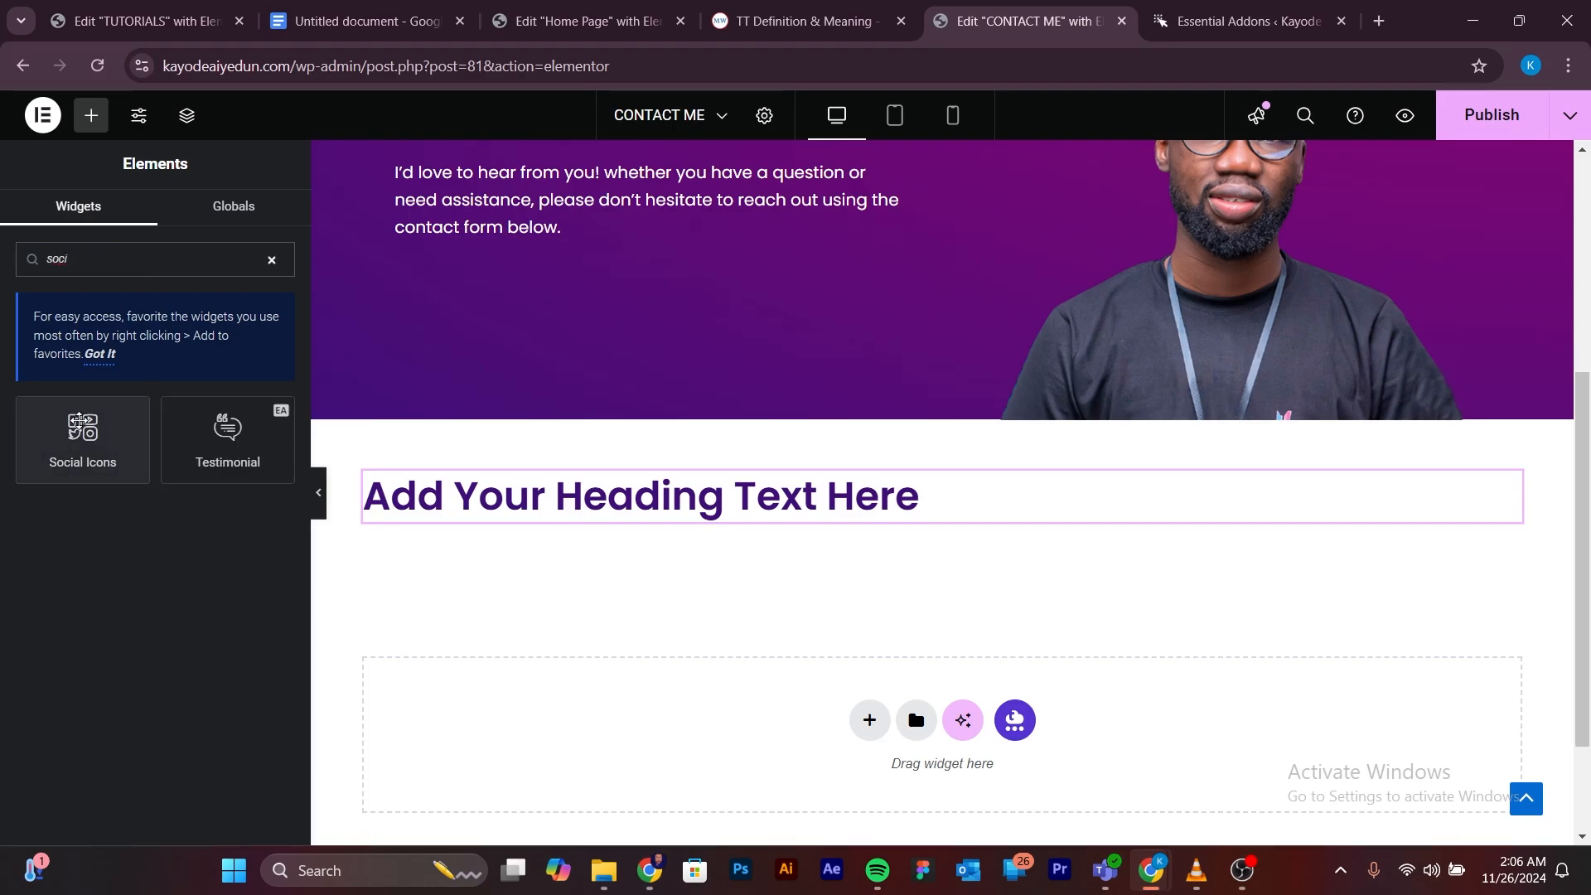
{"action": "left_click_drag", "start_coordinate": [79, 423], "coordinate": [687, 528]}
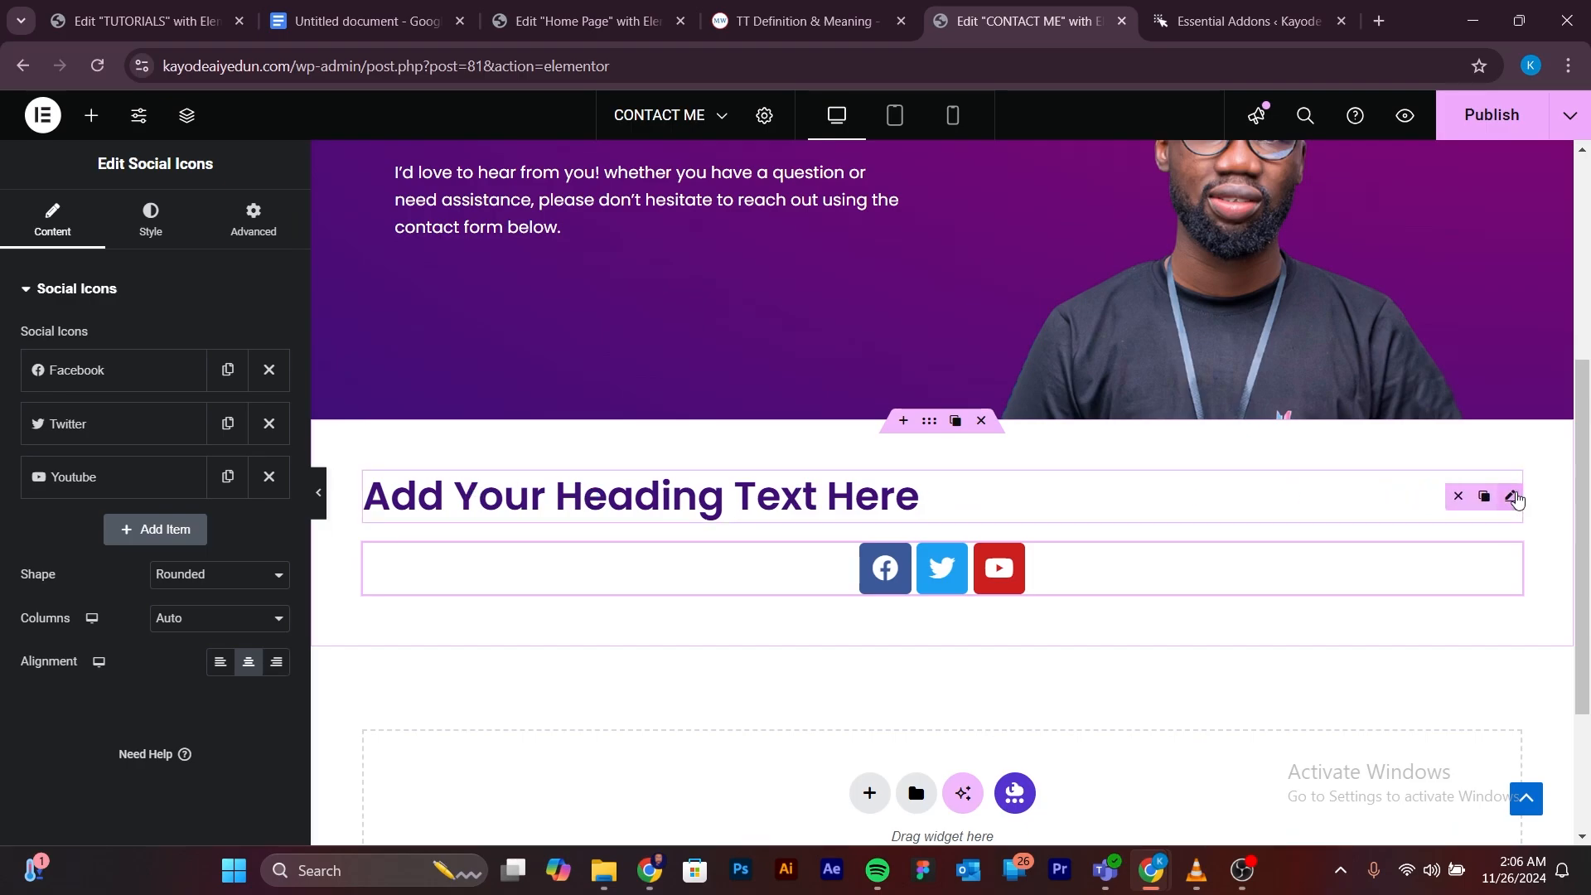
Centre-align the heading above the social icons and open its content settings.
{"action": "left_click", "coordinate": [1511, 497]}
{"action": "left_click", "coordinate": [163, 214]}
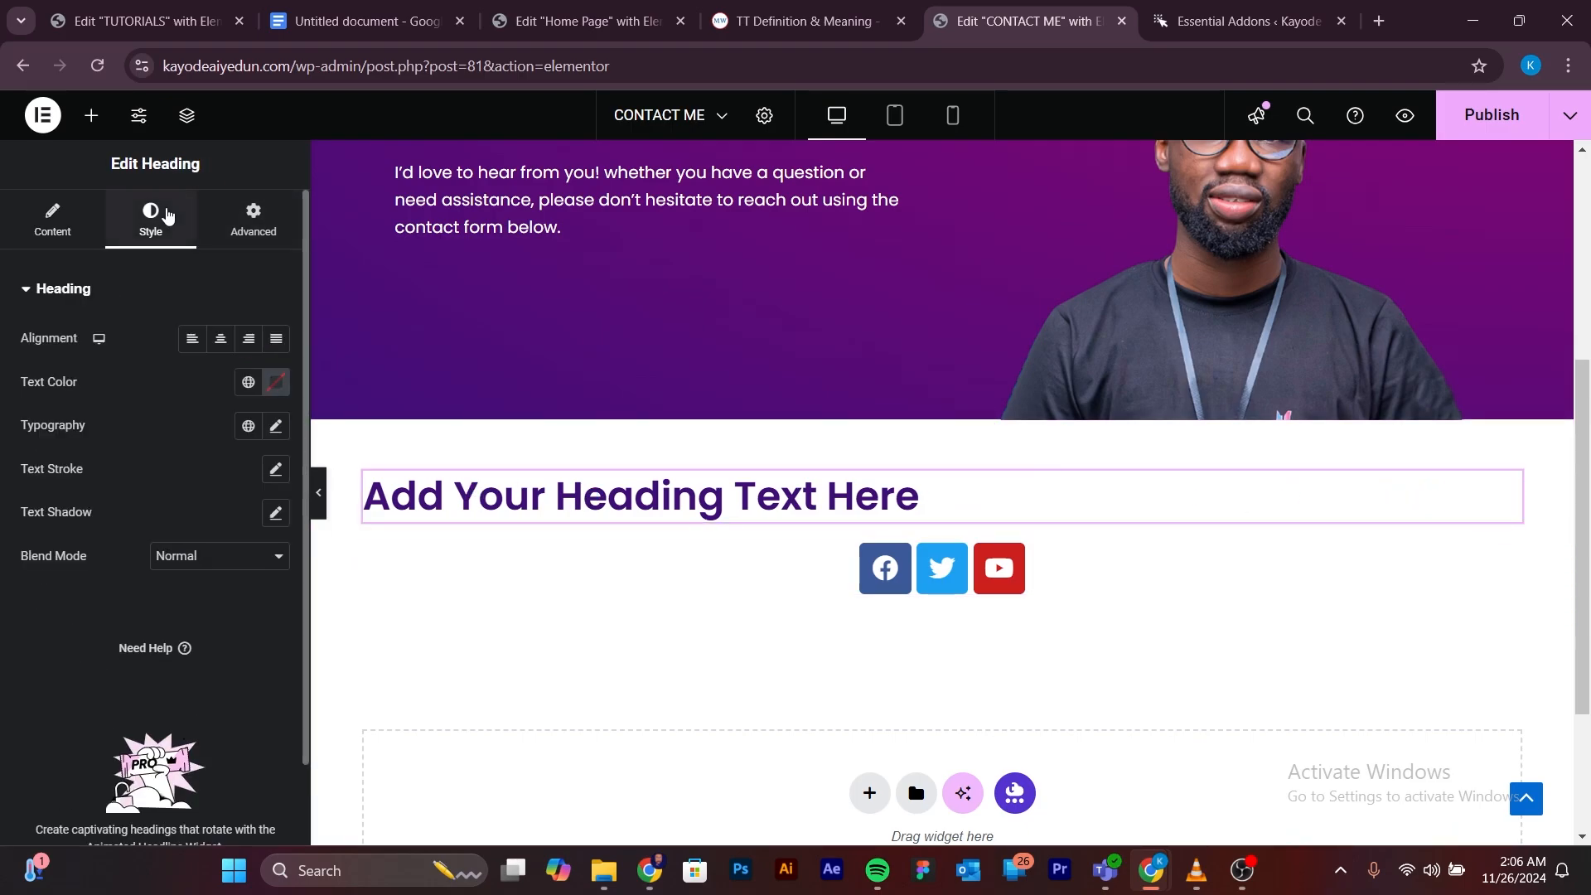
{"action": "left_click", "coordinate": [220, 338]}
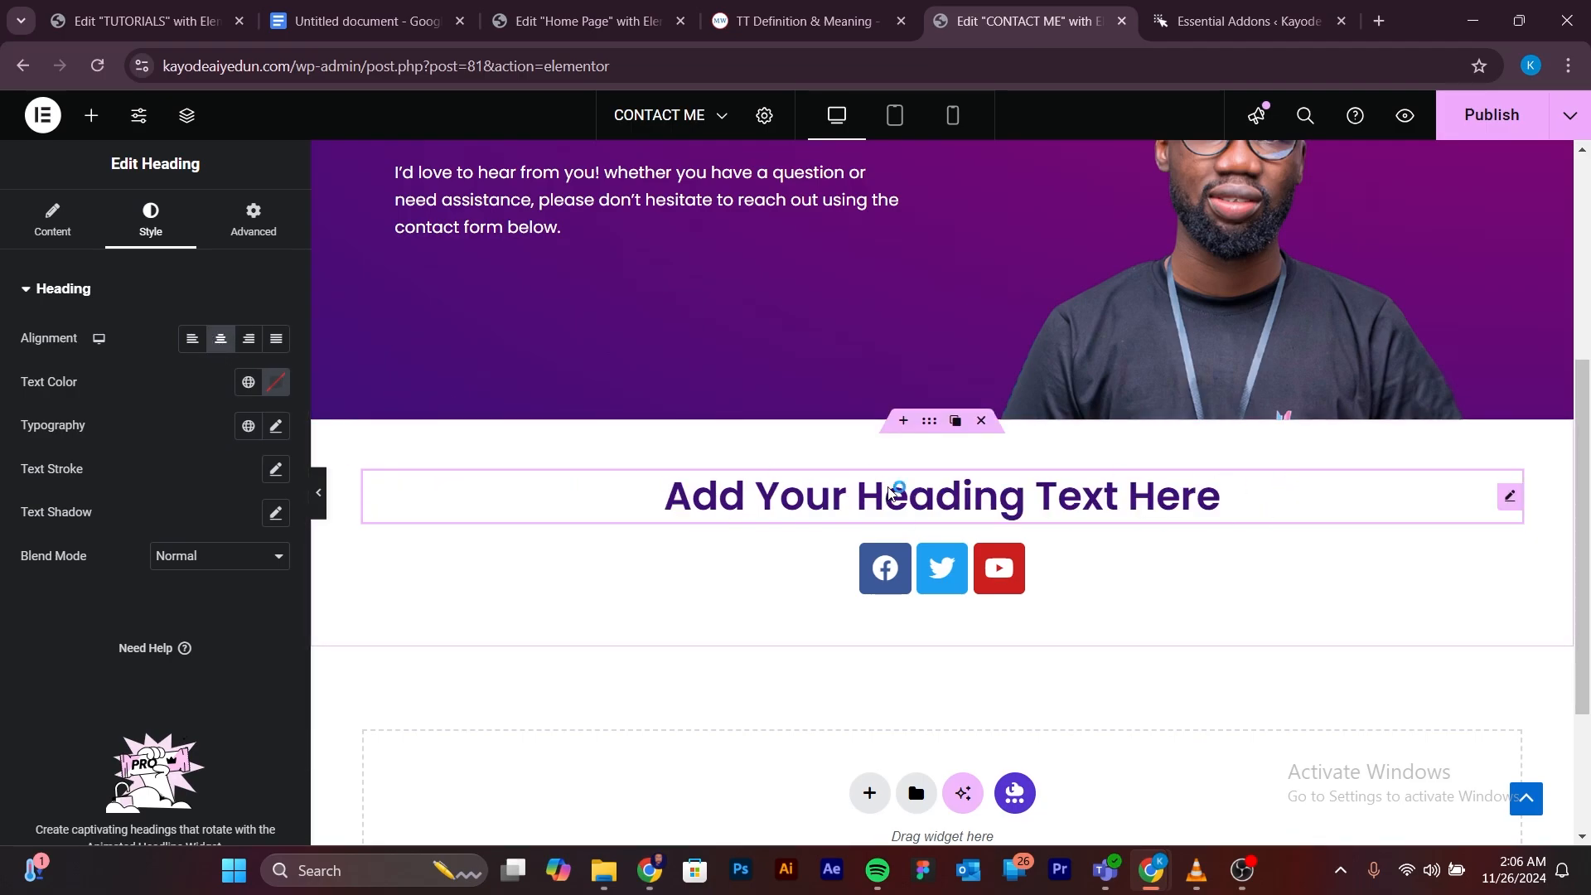
{"action": "left_click", "coordinate": [890, 492]}
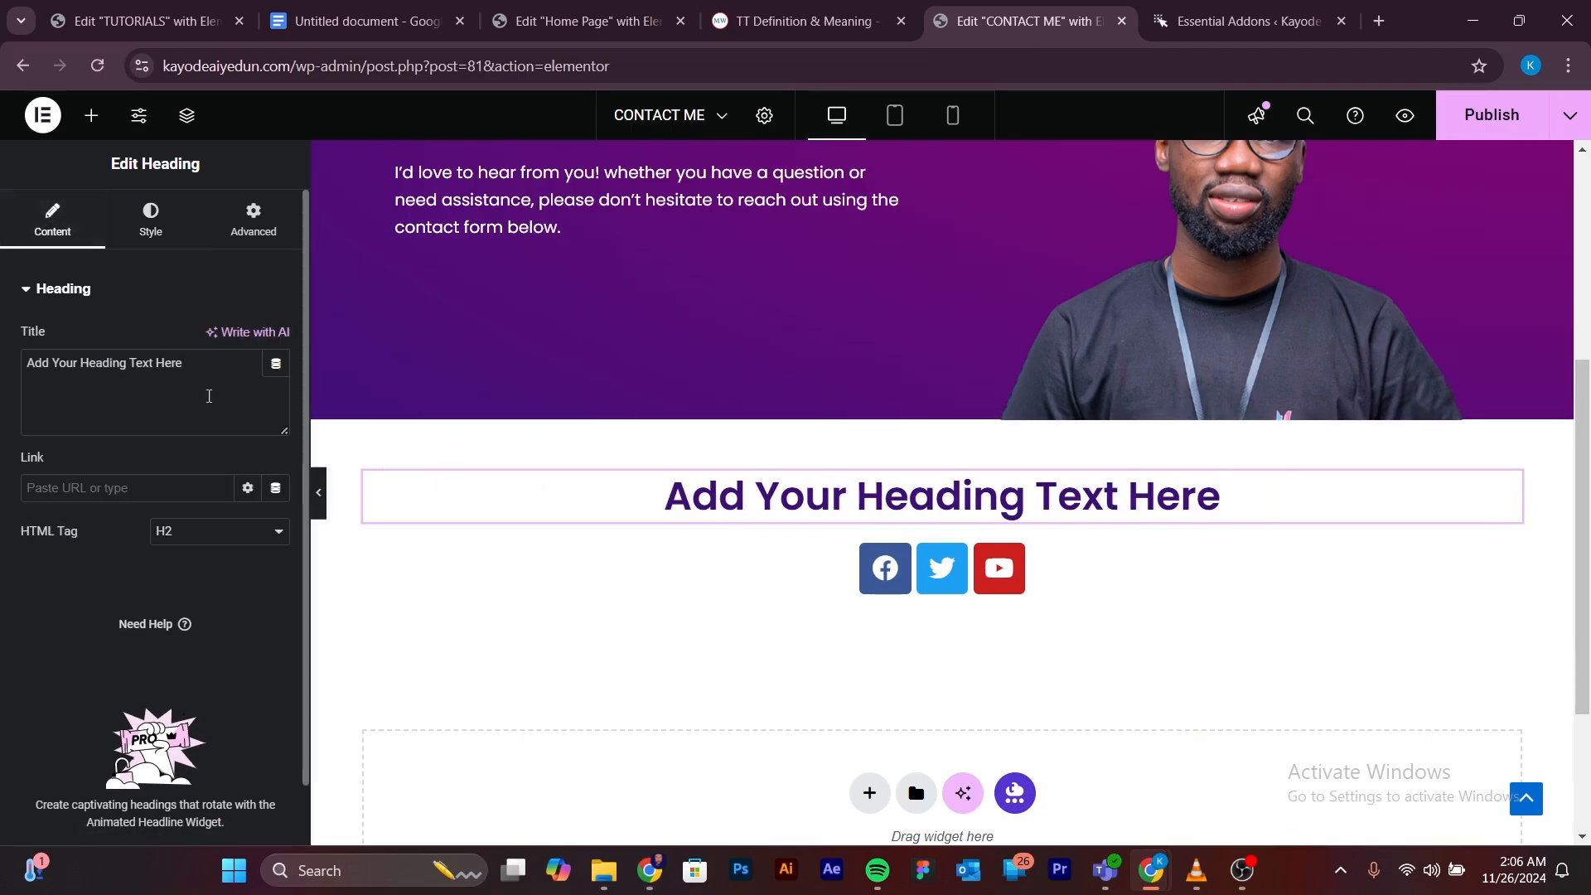
Replace the heading's placeholder title with "We'd Love to Hear From You".
{"action": "key", "text": "ctrl+a"}
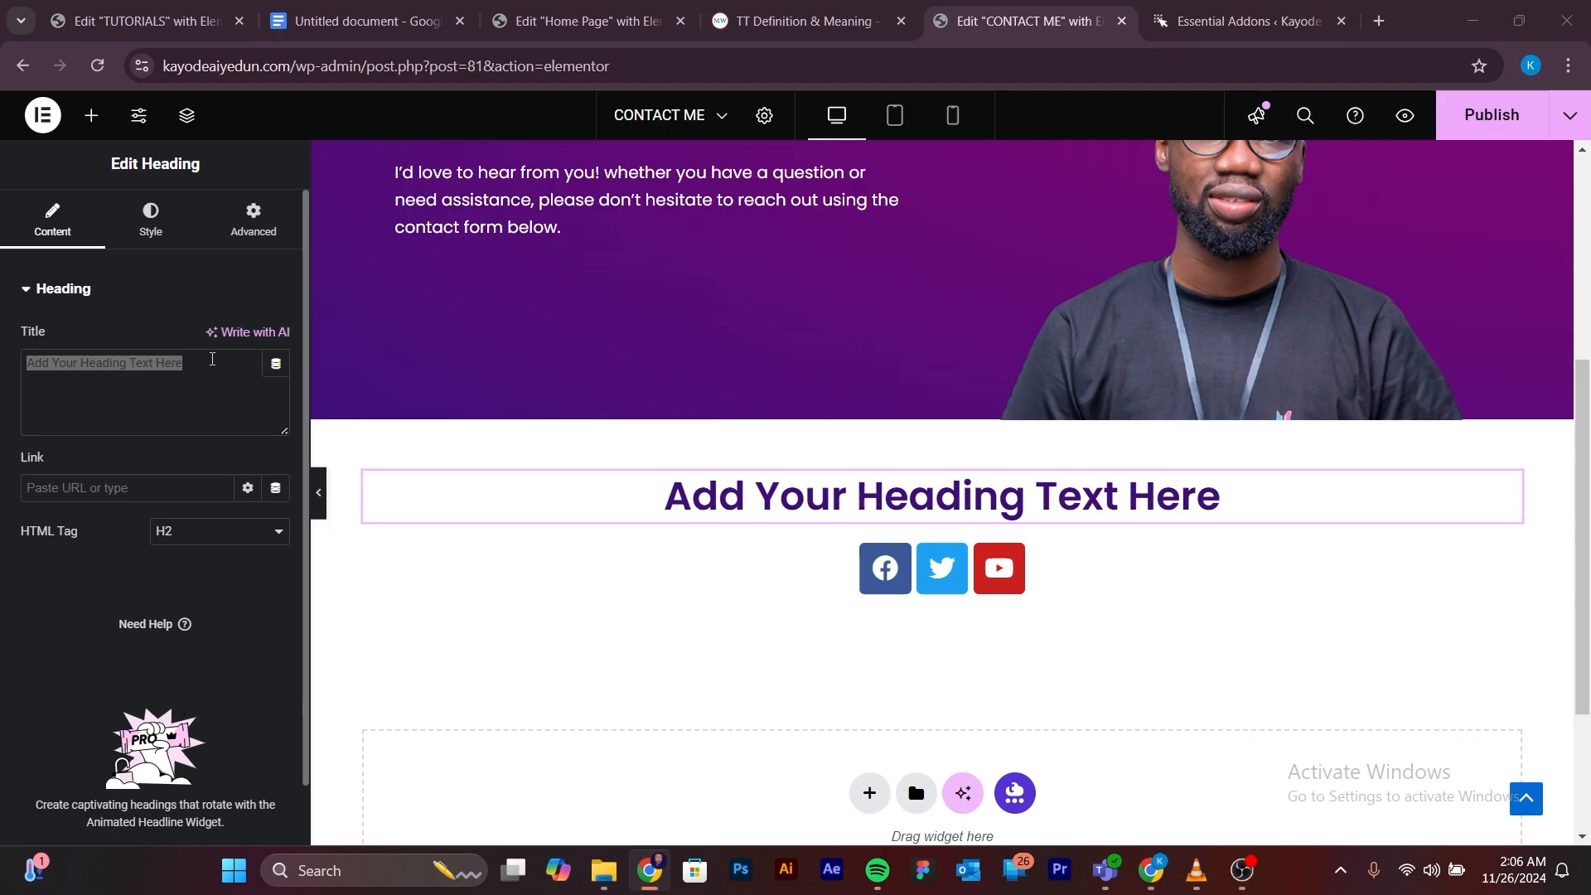
{"action": "left_click_drag", "start_coordinate": [214, 376], "coordinate": [23, 381]}
{"action": "type", "text": "We'd Love to Hear From You"}
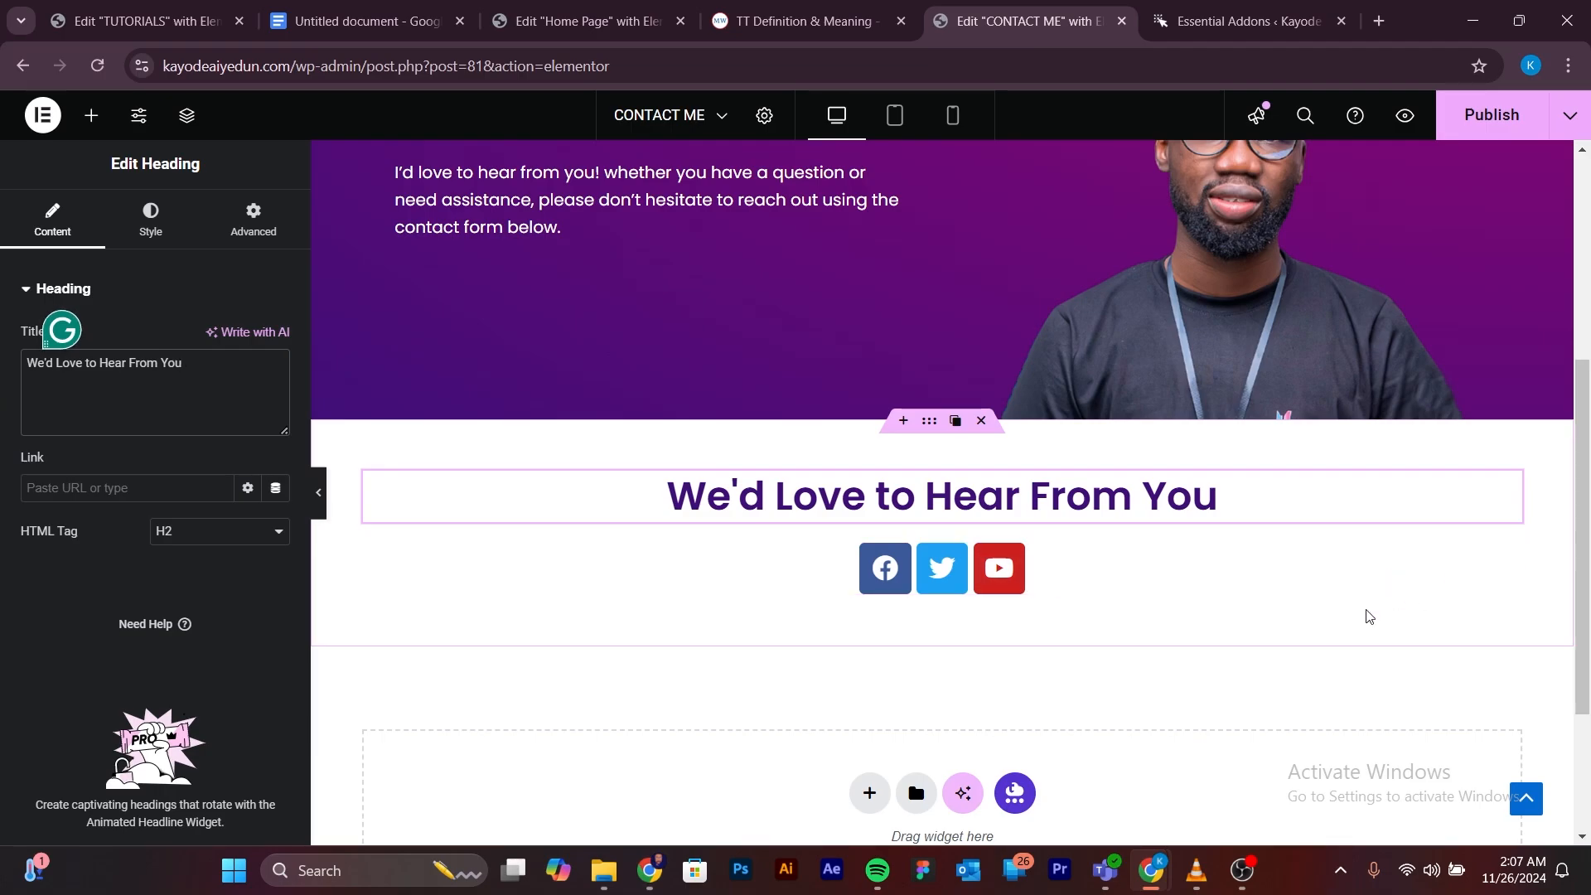
Switch the social icons to custom colouring with the global Secondary colour as their primary colour, and preview the result.
{"action": "scroll", "coordinate": [1326, 596], "scroll_direction": "down", "scroll_amount": 3}
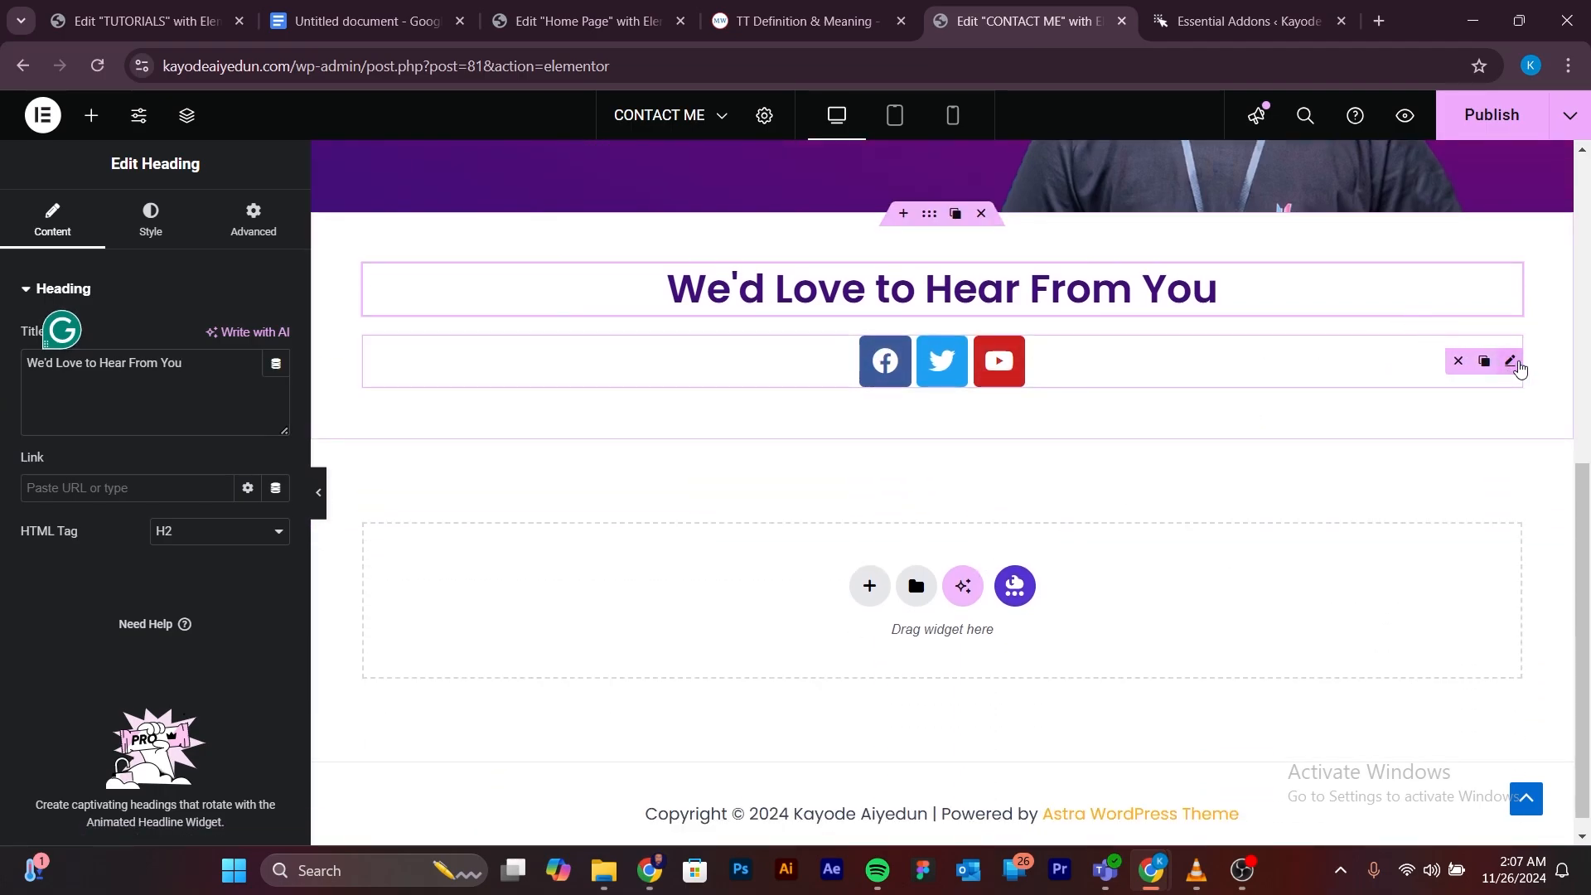
{"action": "left_click", "coordinate": [1513, 362]}
{"action": "left_click", "coordinate": [160, 231]}
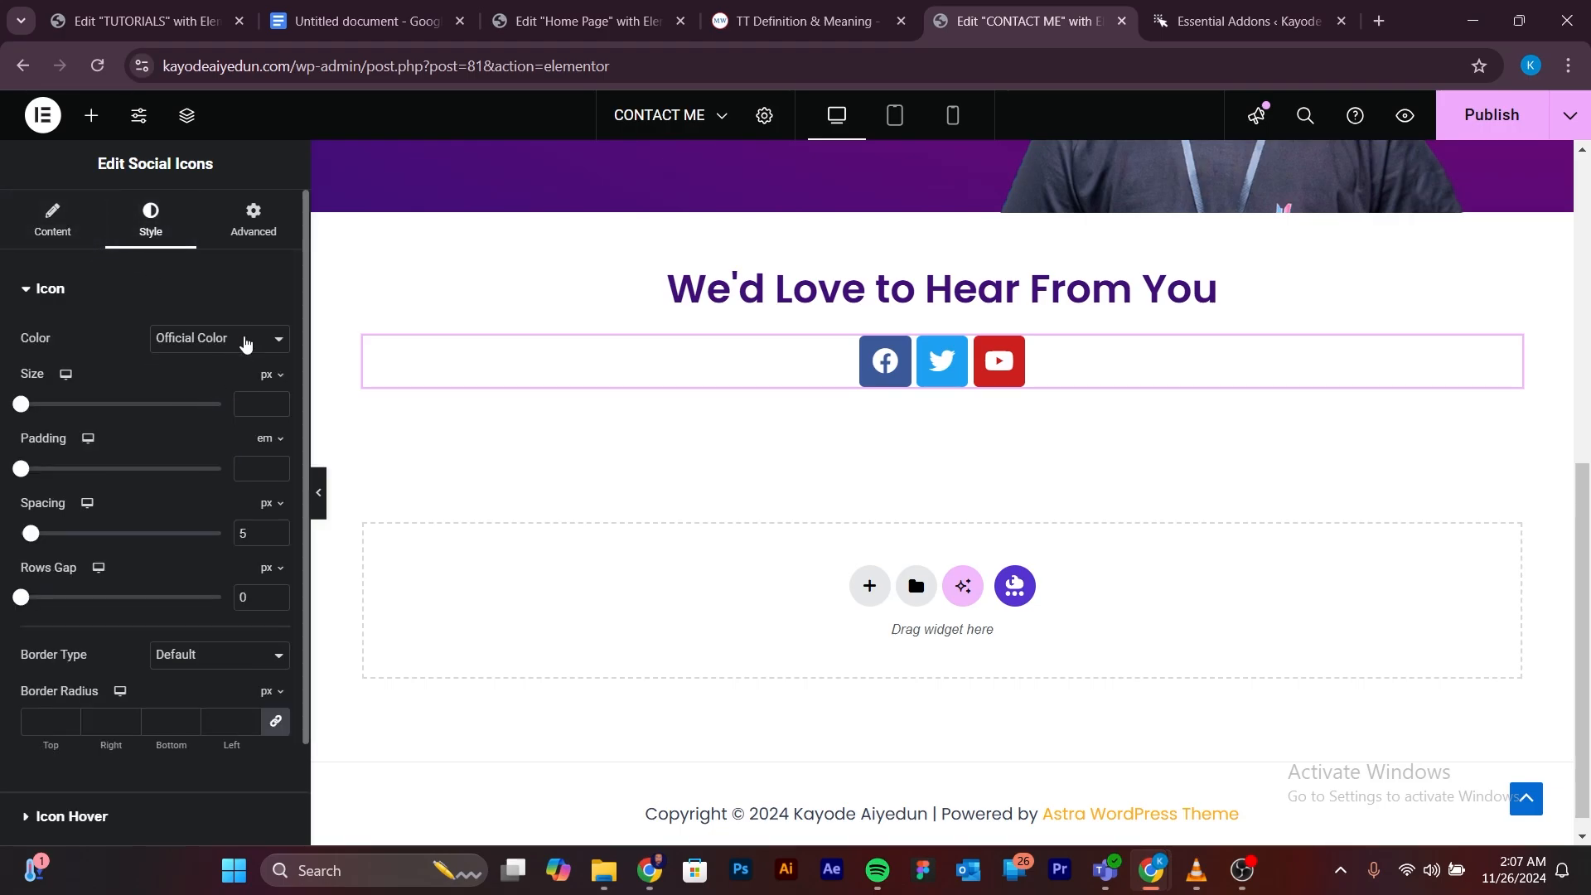
{"action": "left_click", "coordinate": [246, 341]}
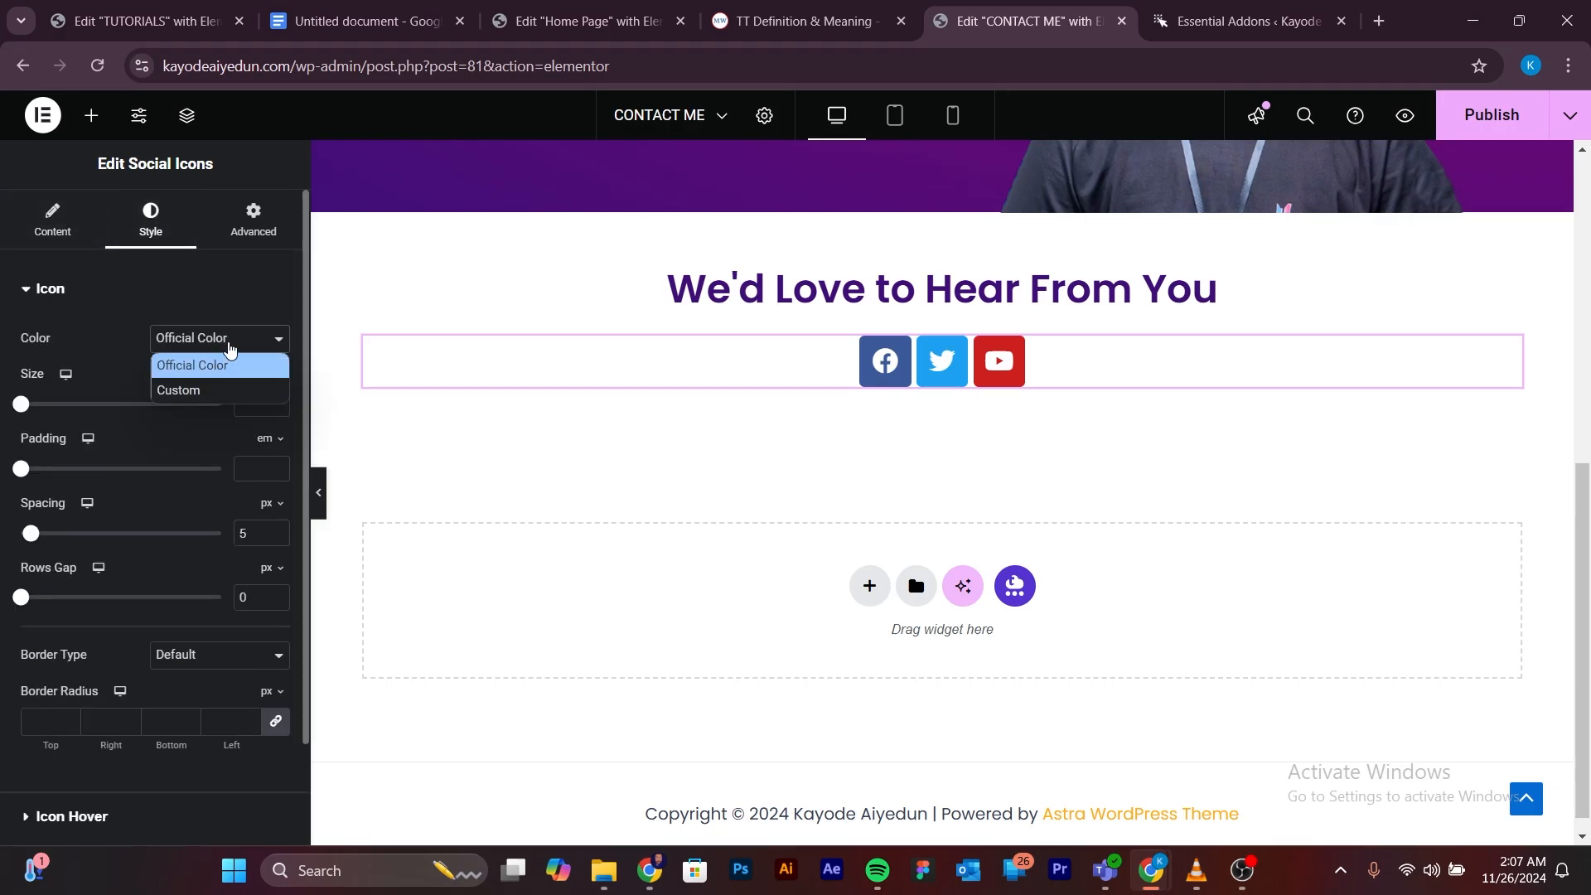
{"action": "left_click", "coordinate": [189, 393]}
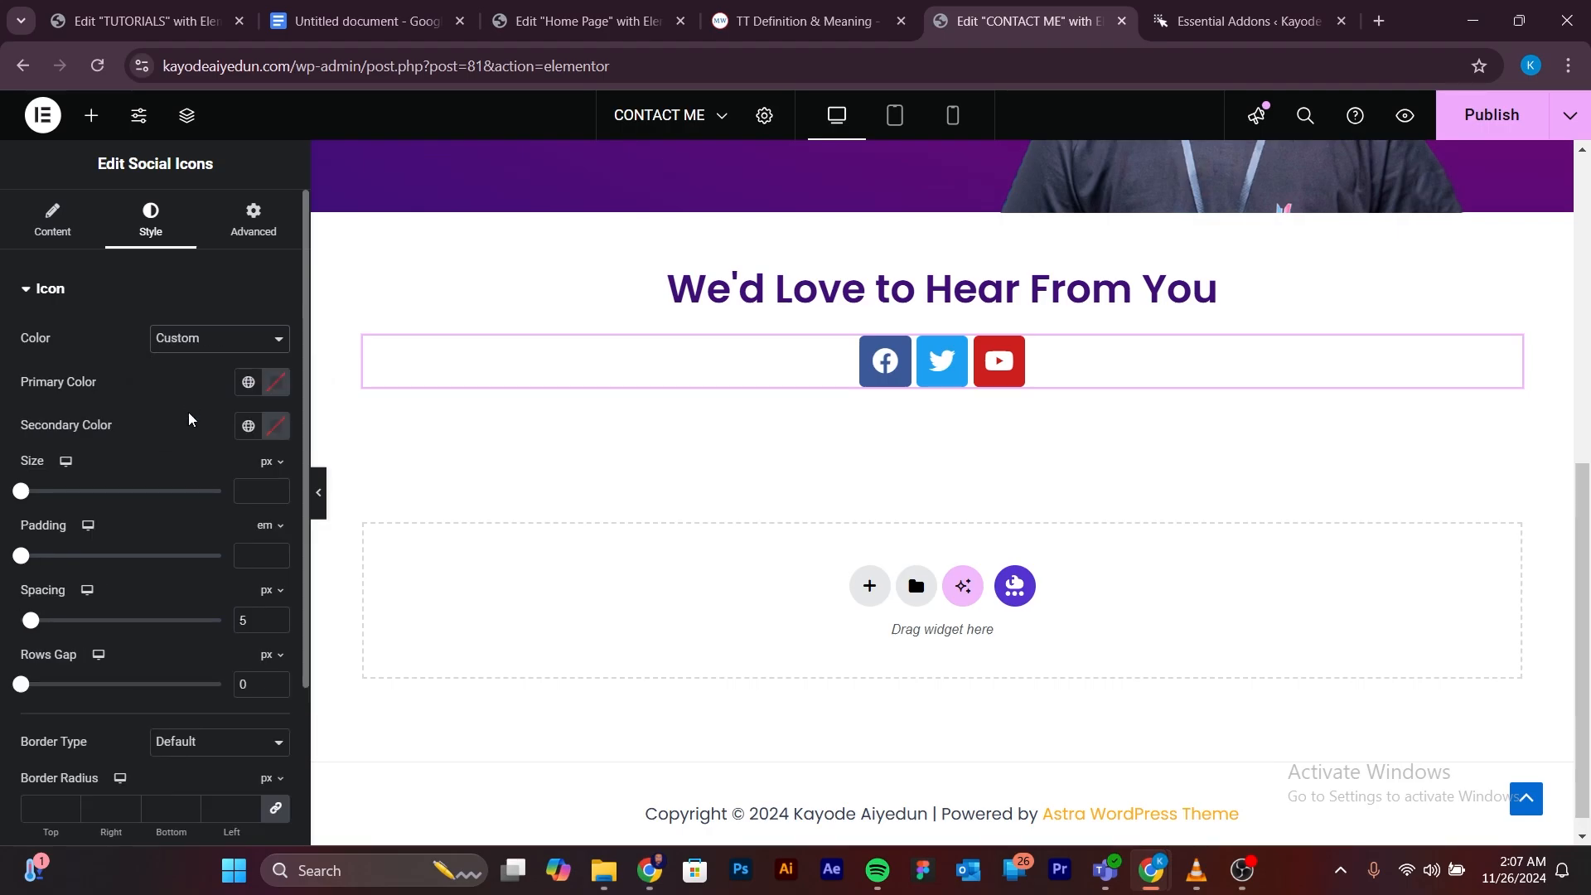
{"action": "left_click", "coordinate": [248, 382]}
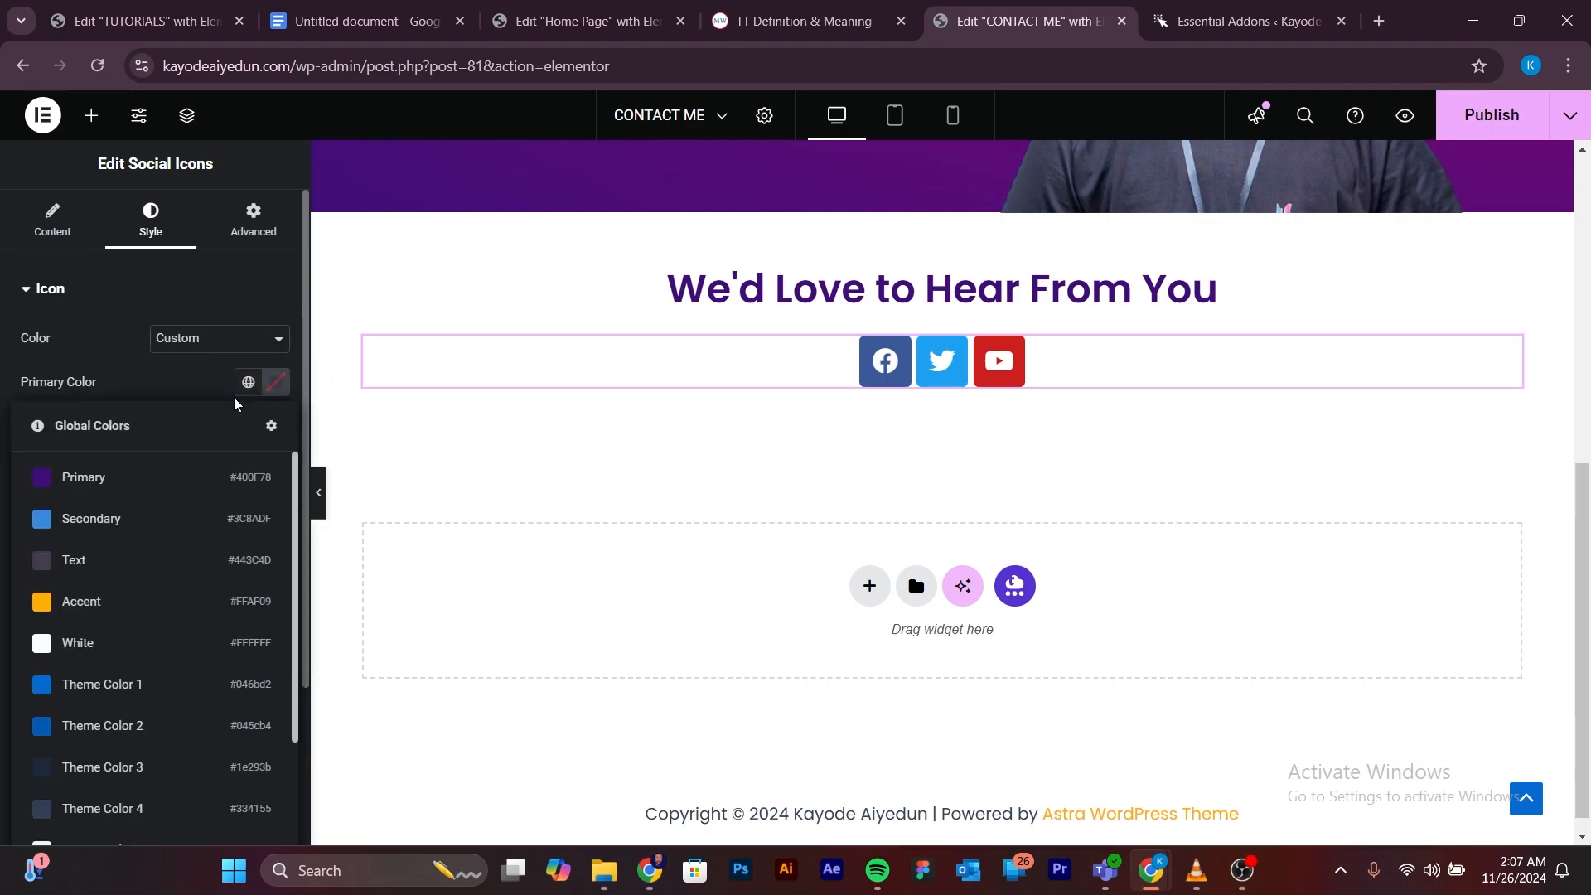
{"action": "left_click", "coordinate": [91, 518]}
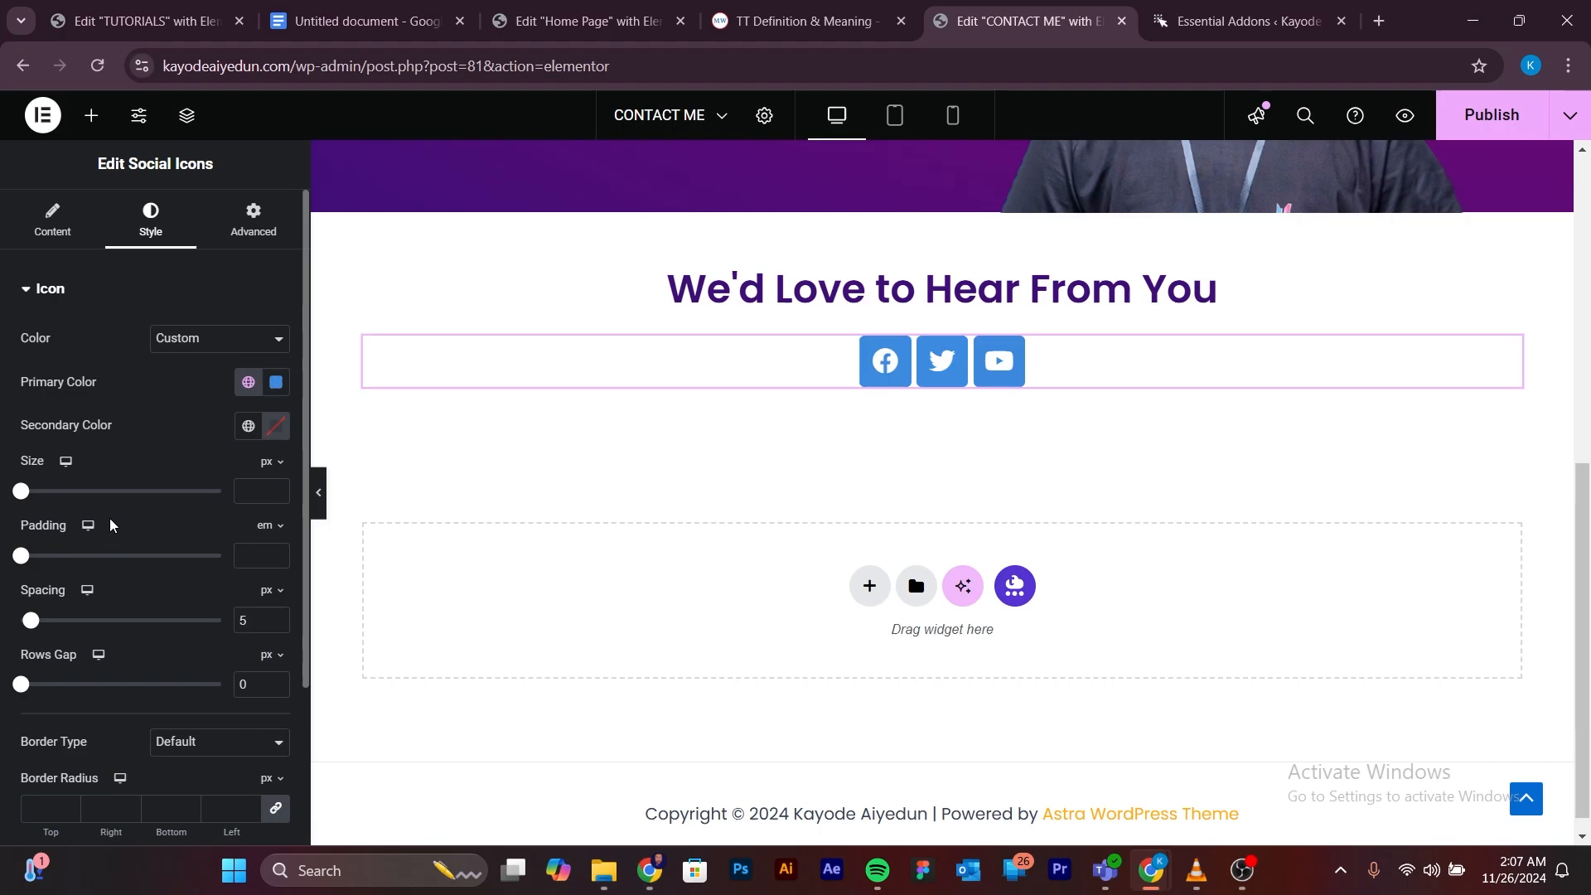
{"action": "left_click", "coordinate": [319, 492]}
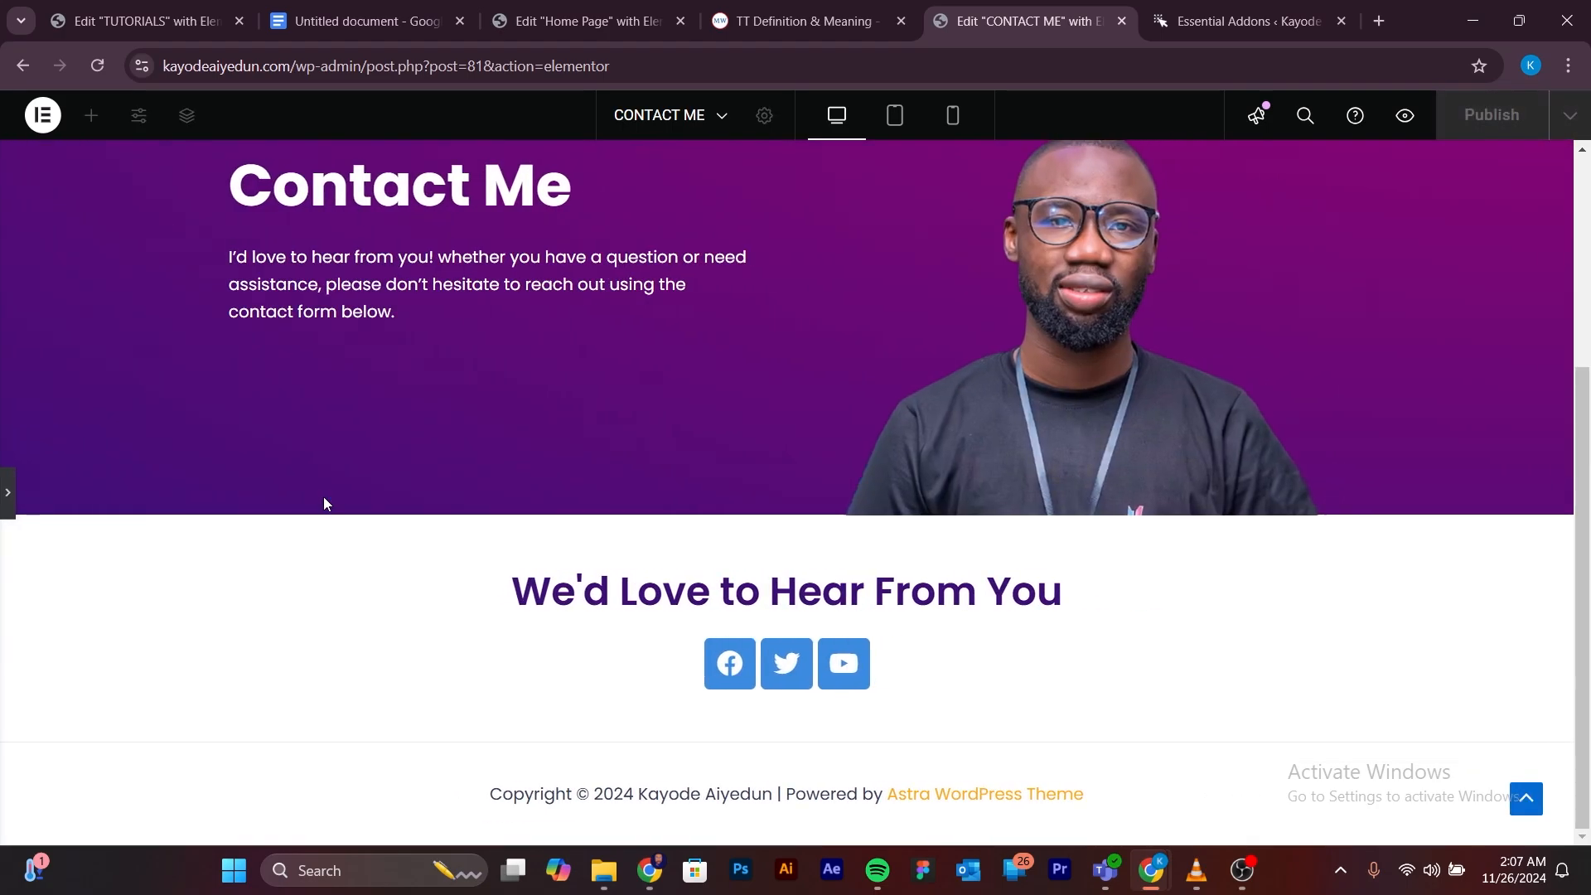
{"action": "left_click", "coordinate": [7, 494]}
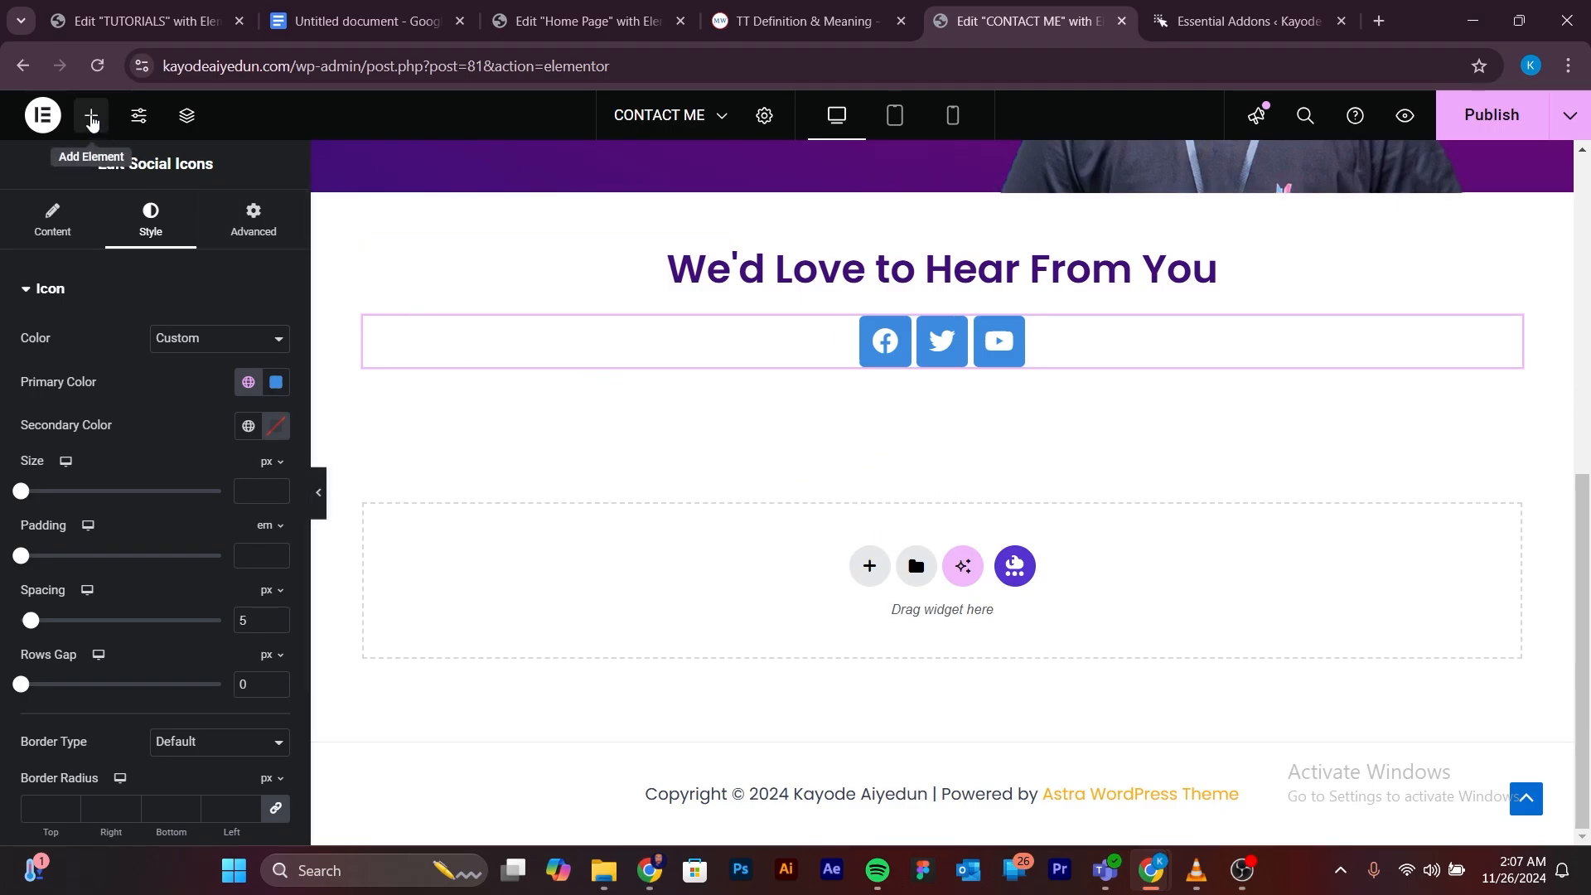
Find the Contact Form 7 widget and place it directly beneath the social icons.
{"action": "left_click", "coordinate": [92, 118]}
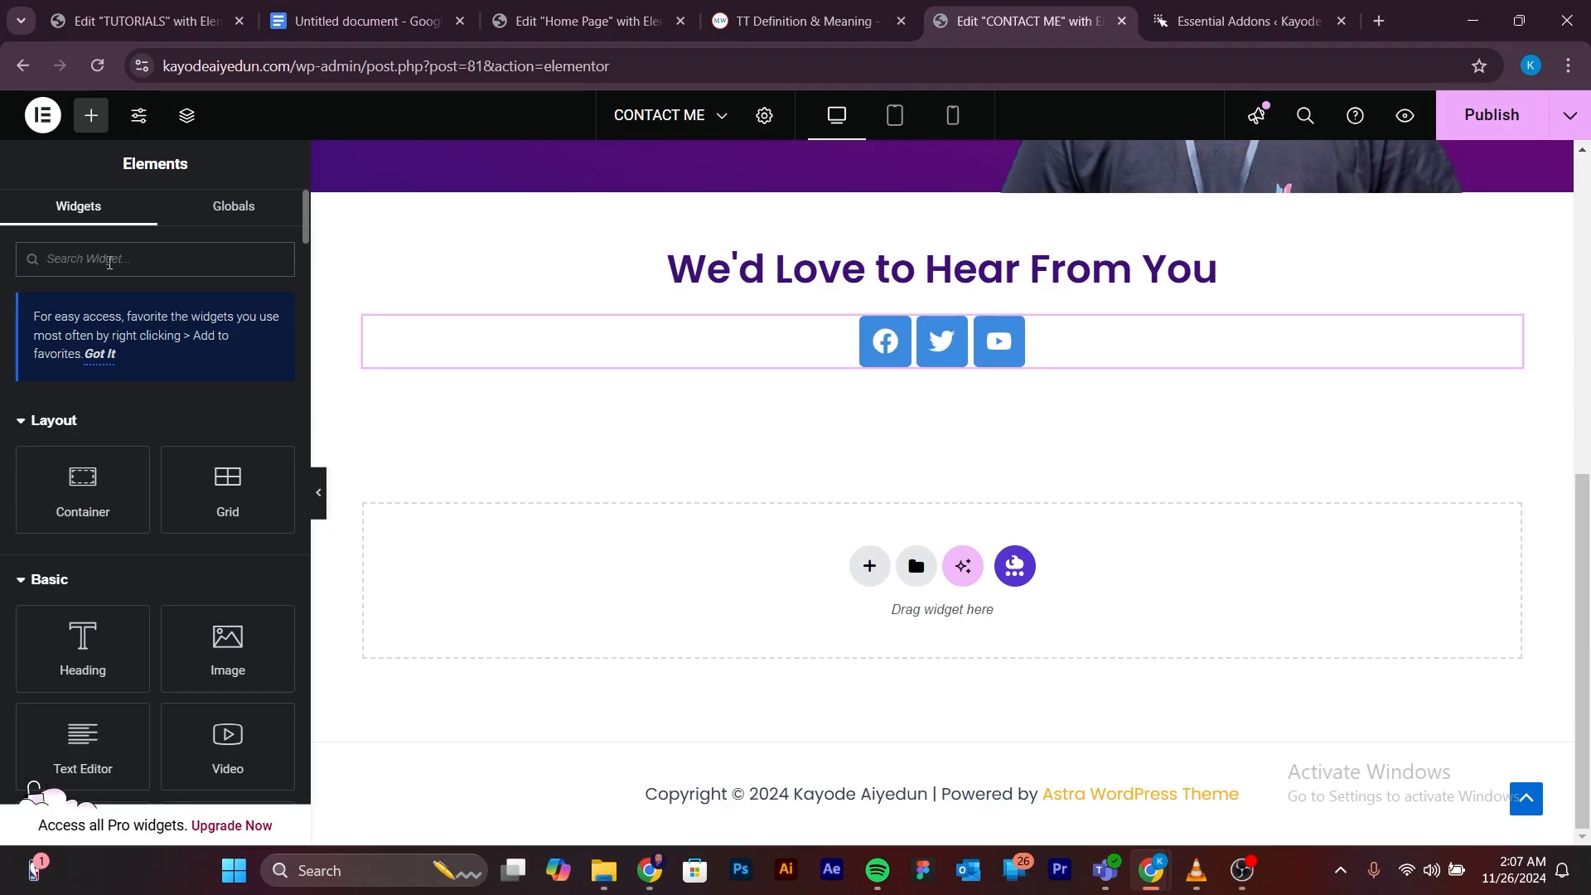
{"action": "type", "text": "conta"}
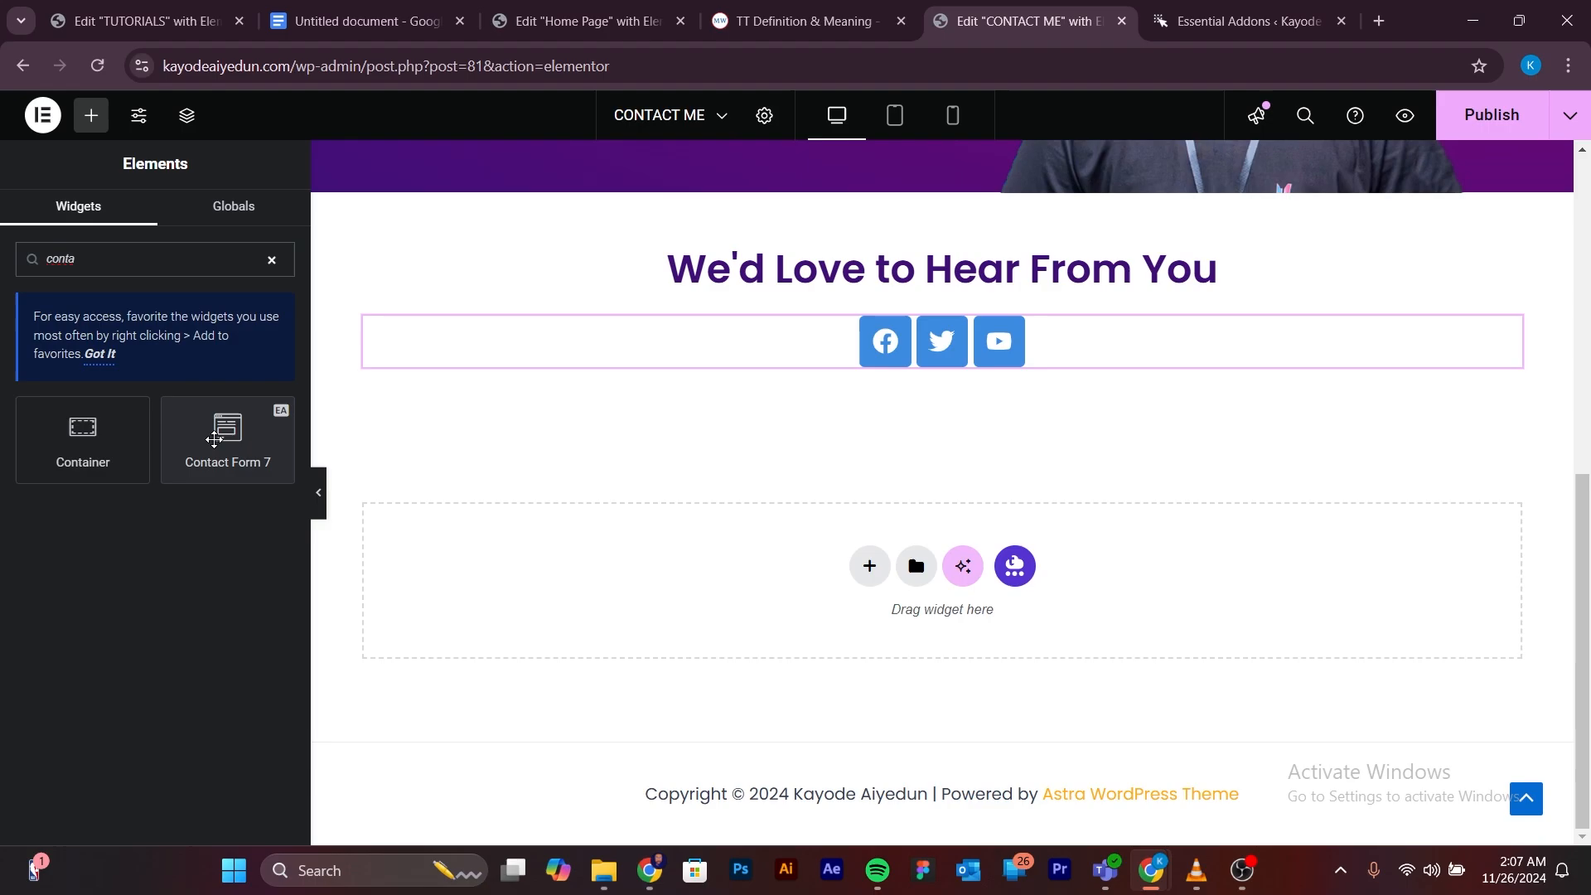
{"action": "left_click_drag", "start_coordinate": [214, 439], "coordinate": [953, 369]}
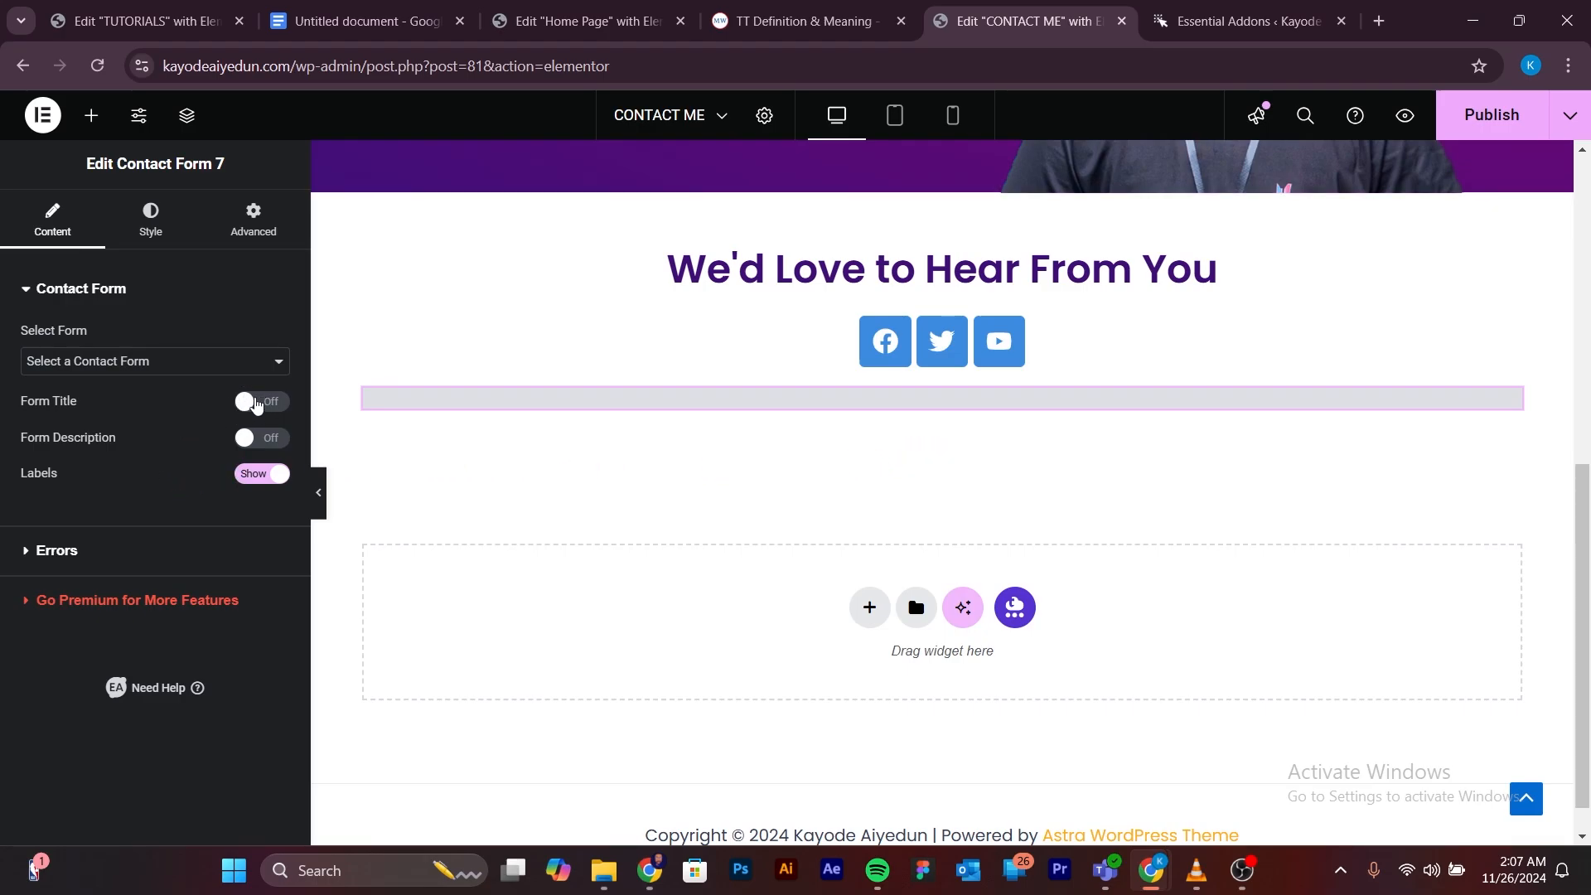
Turn on the form title for the Contact Form 7 widget and choose Contact form 1 as its form.
{"action": "left_click", "coordinate": [256, 404]}
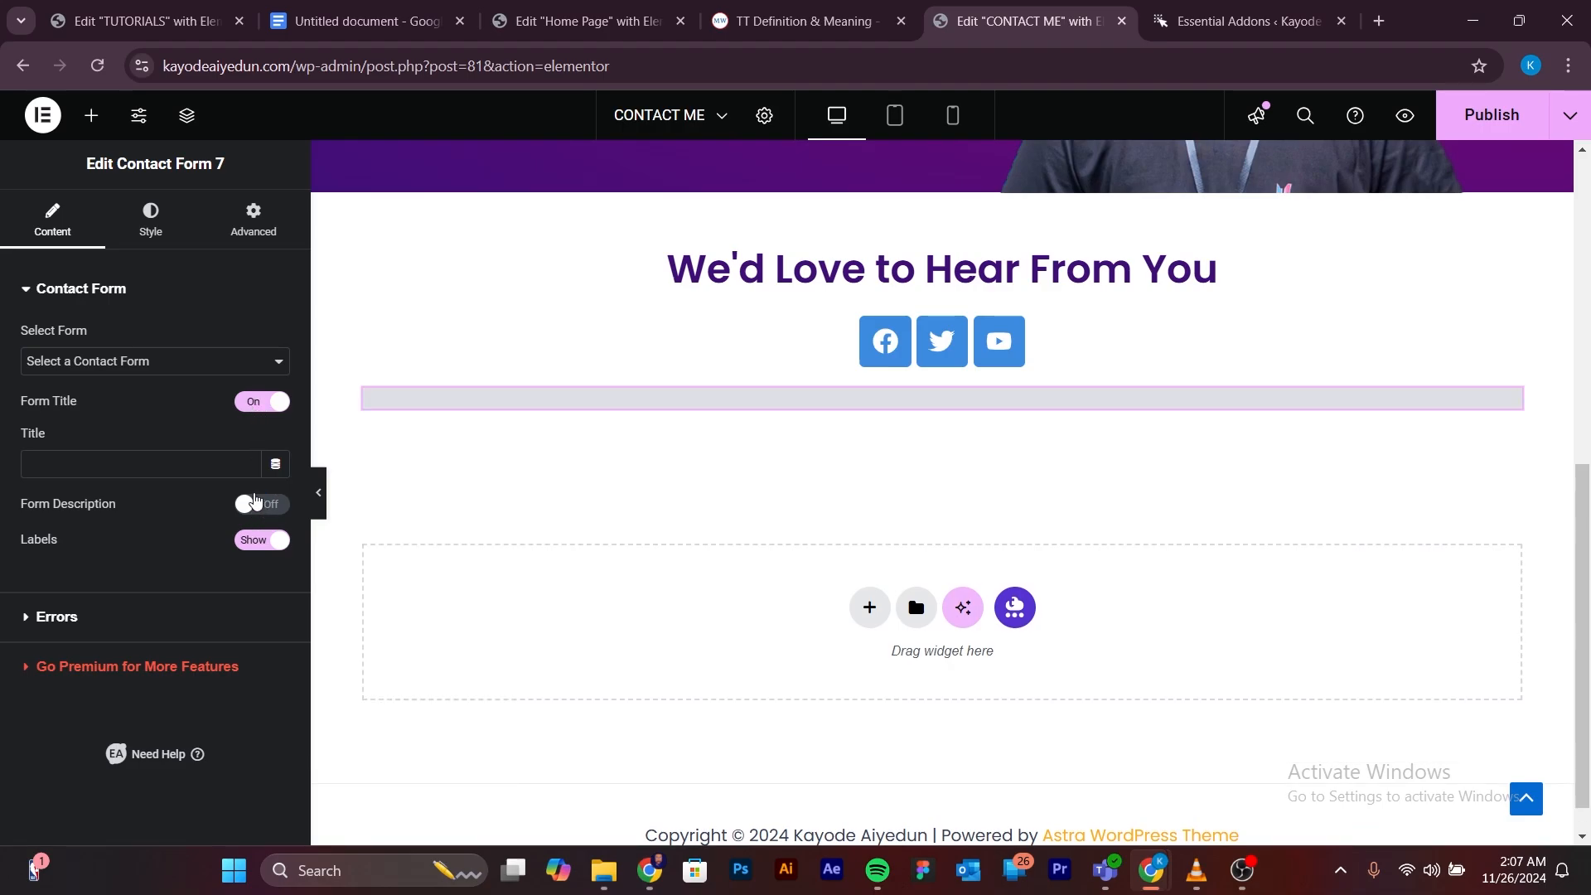
{"action": "left_click", "coordinate": [242, 361]}
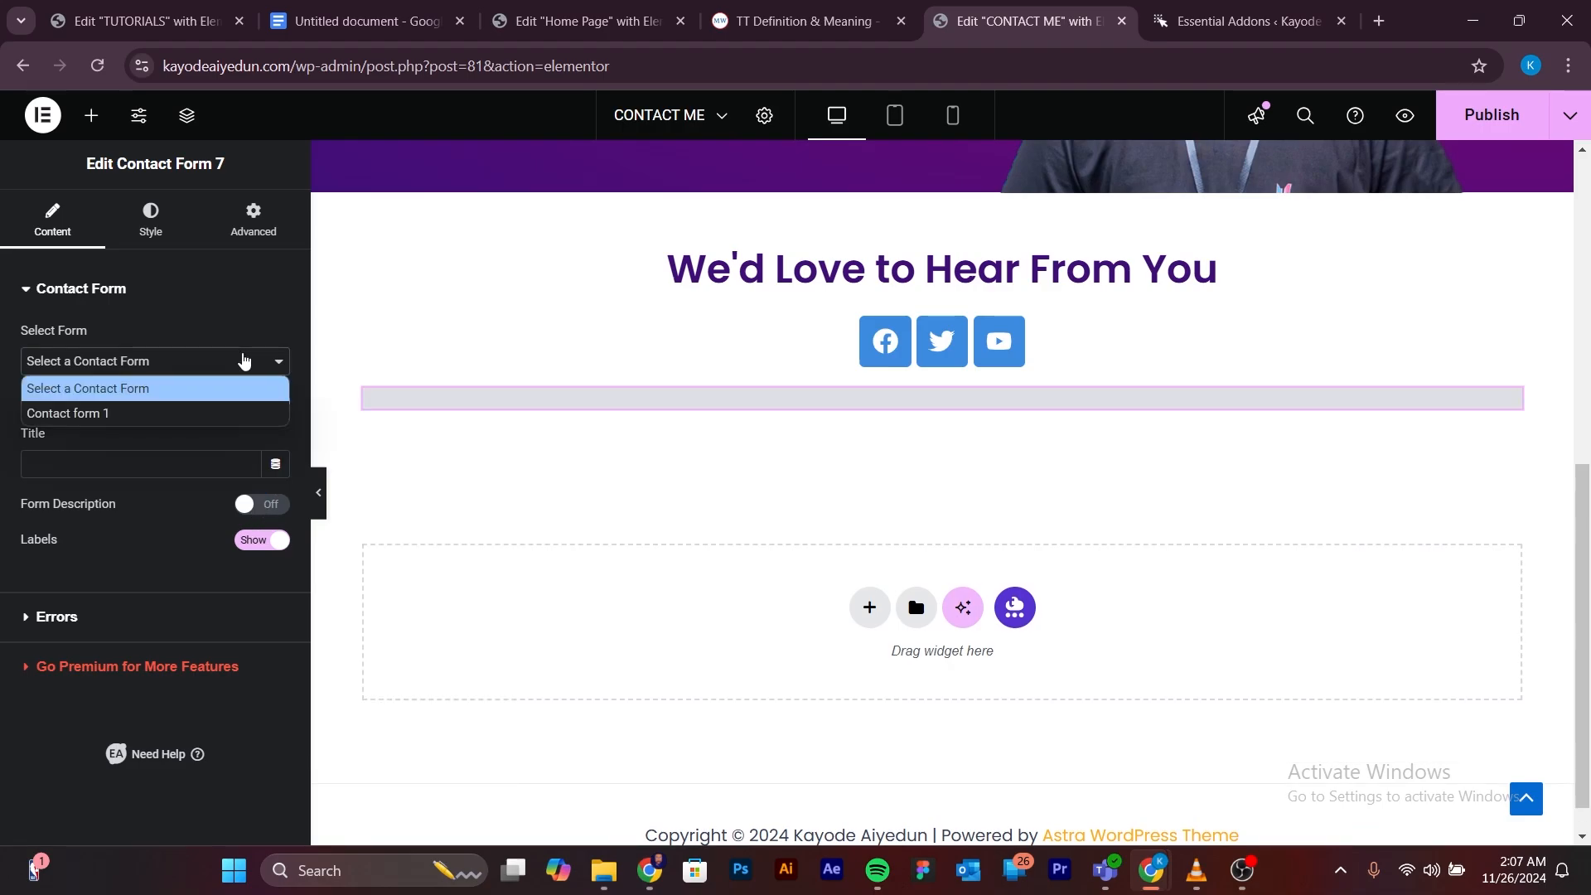
{"action": "left_click", "coordinate": [141, 416]}
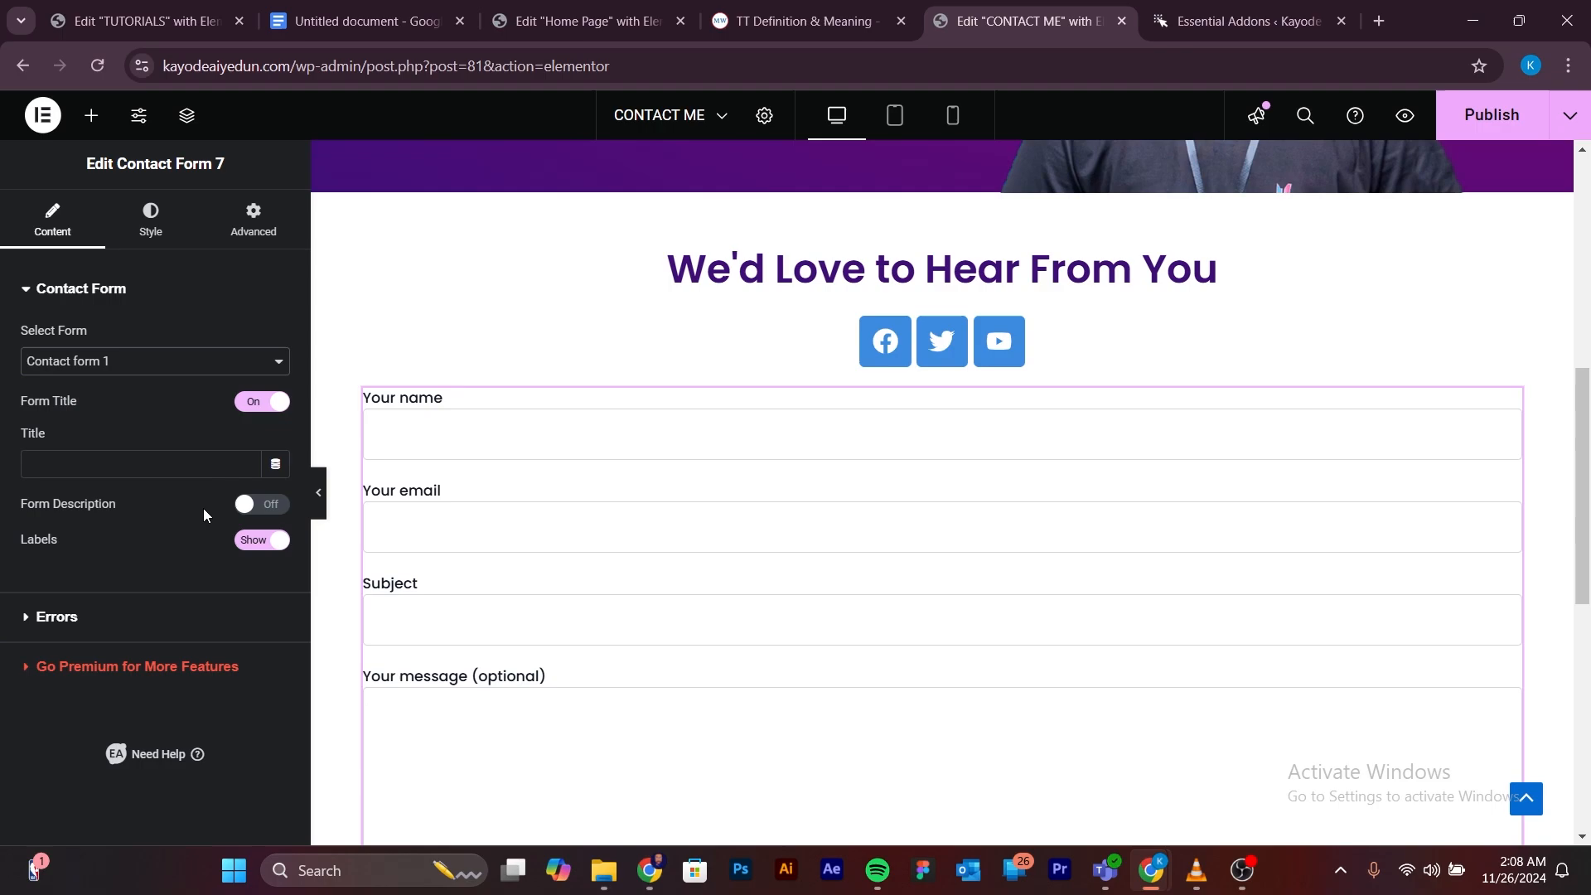
Examine the inserted contact form's fields and layout on the page, including at full preview width.
{"action": "scroll", "coordinate": [579, 455], "scroll_direction": "down", "scroll_amount": 3}
{"action": "scroll", "coordinate": [586, 469], "scroll_direction": "up", "scroll_amount": 3}
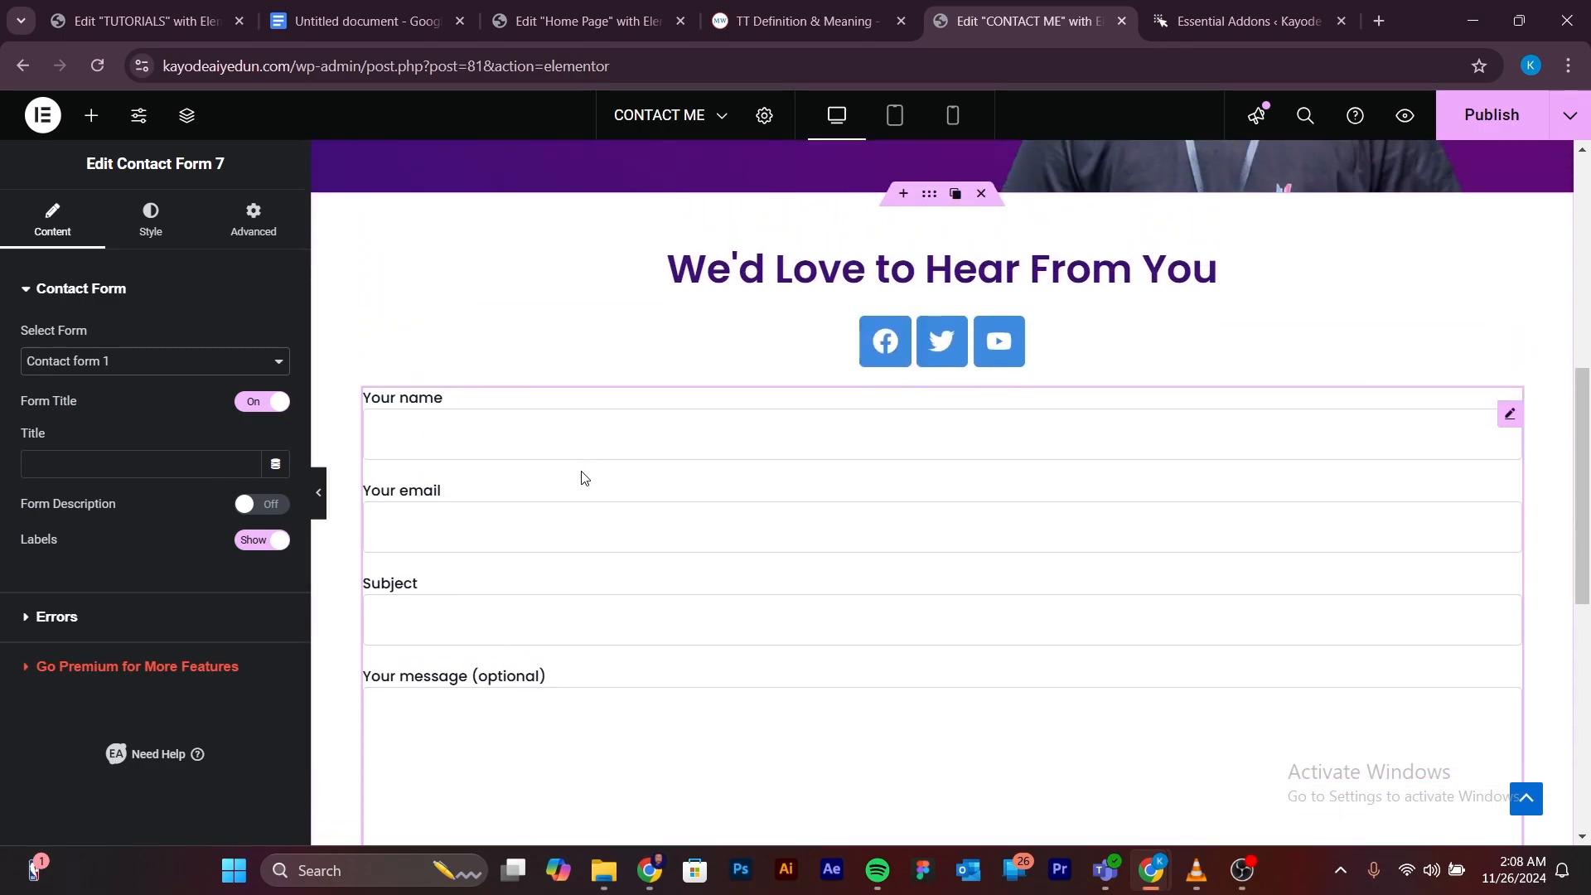
{"action": "left_click", "coordinate": [318, 493]}
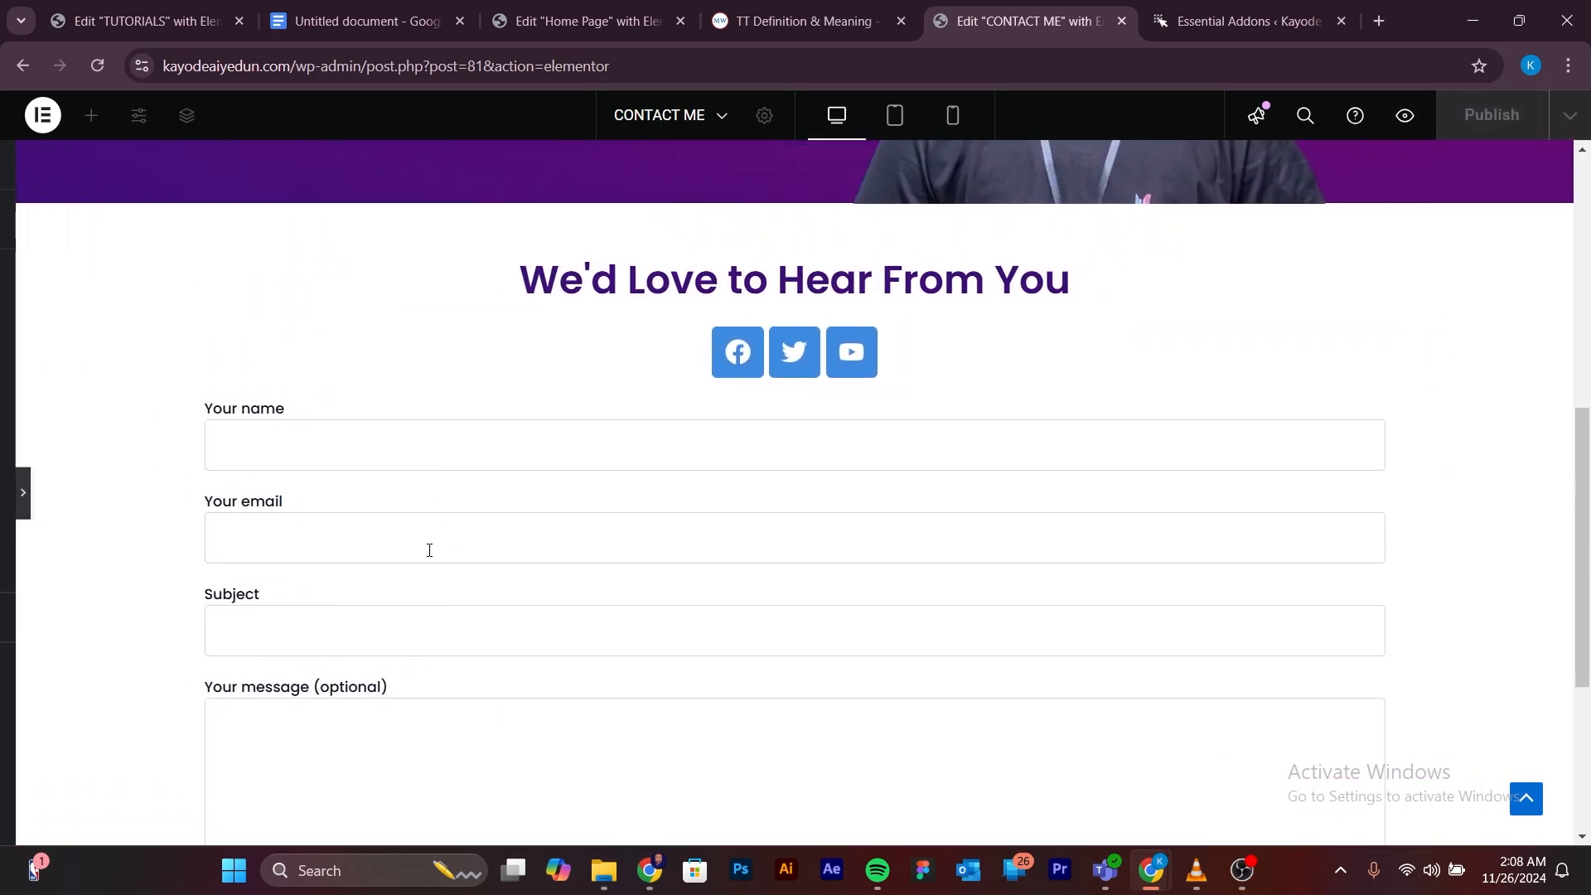
{"action": "left_click", "coordinate": [7, 492]}
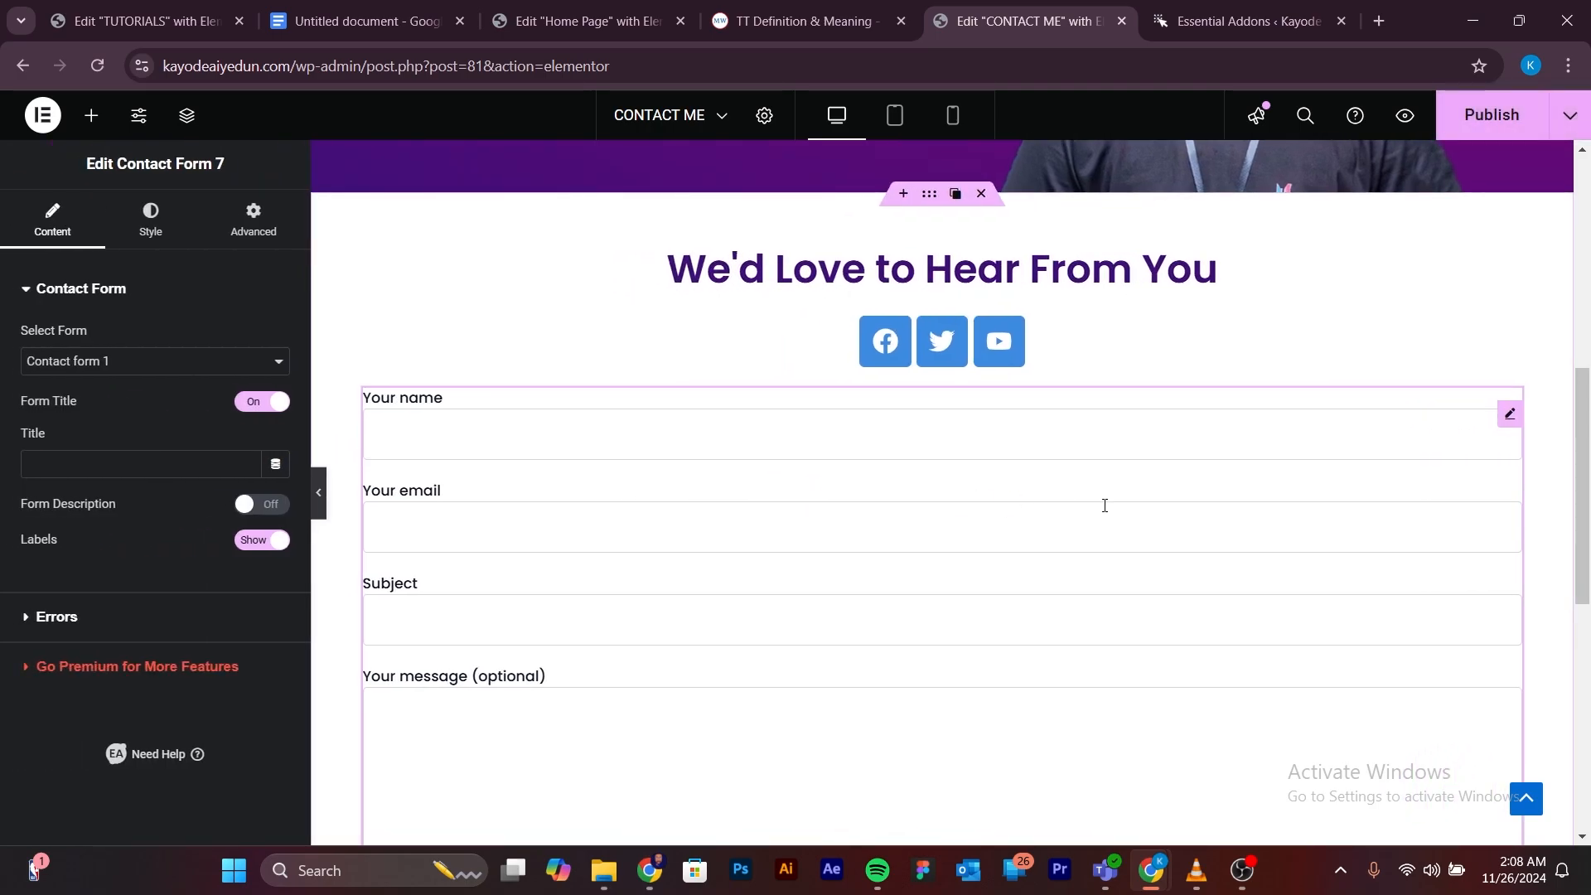
{"action": "scroll", "coordinate": [1104, 505], "scroll_direction": "down", "scroll_amount": 3}
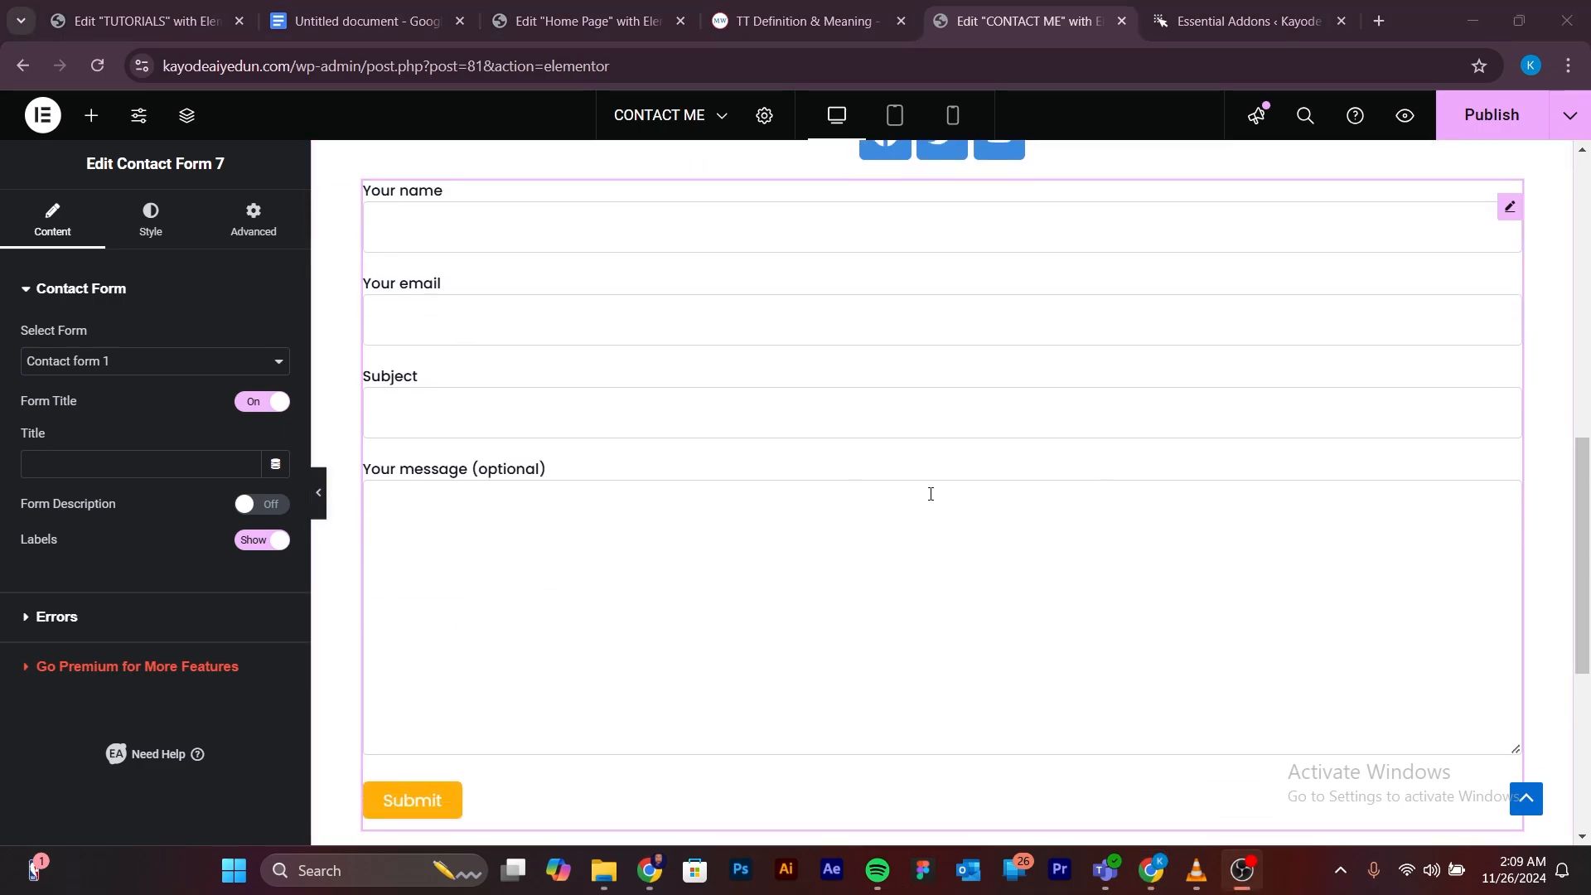
{"action": "scroll", "coordinate": [930, 494], "scroll_direction": "up", "scroll_amount": 3}
{"action": "scroll", "coordinate": [1160, 494], "scroll_direction": "up", "scroll_amount": 1}
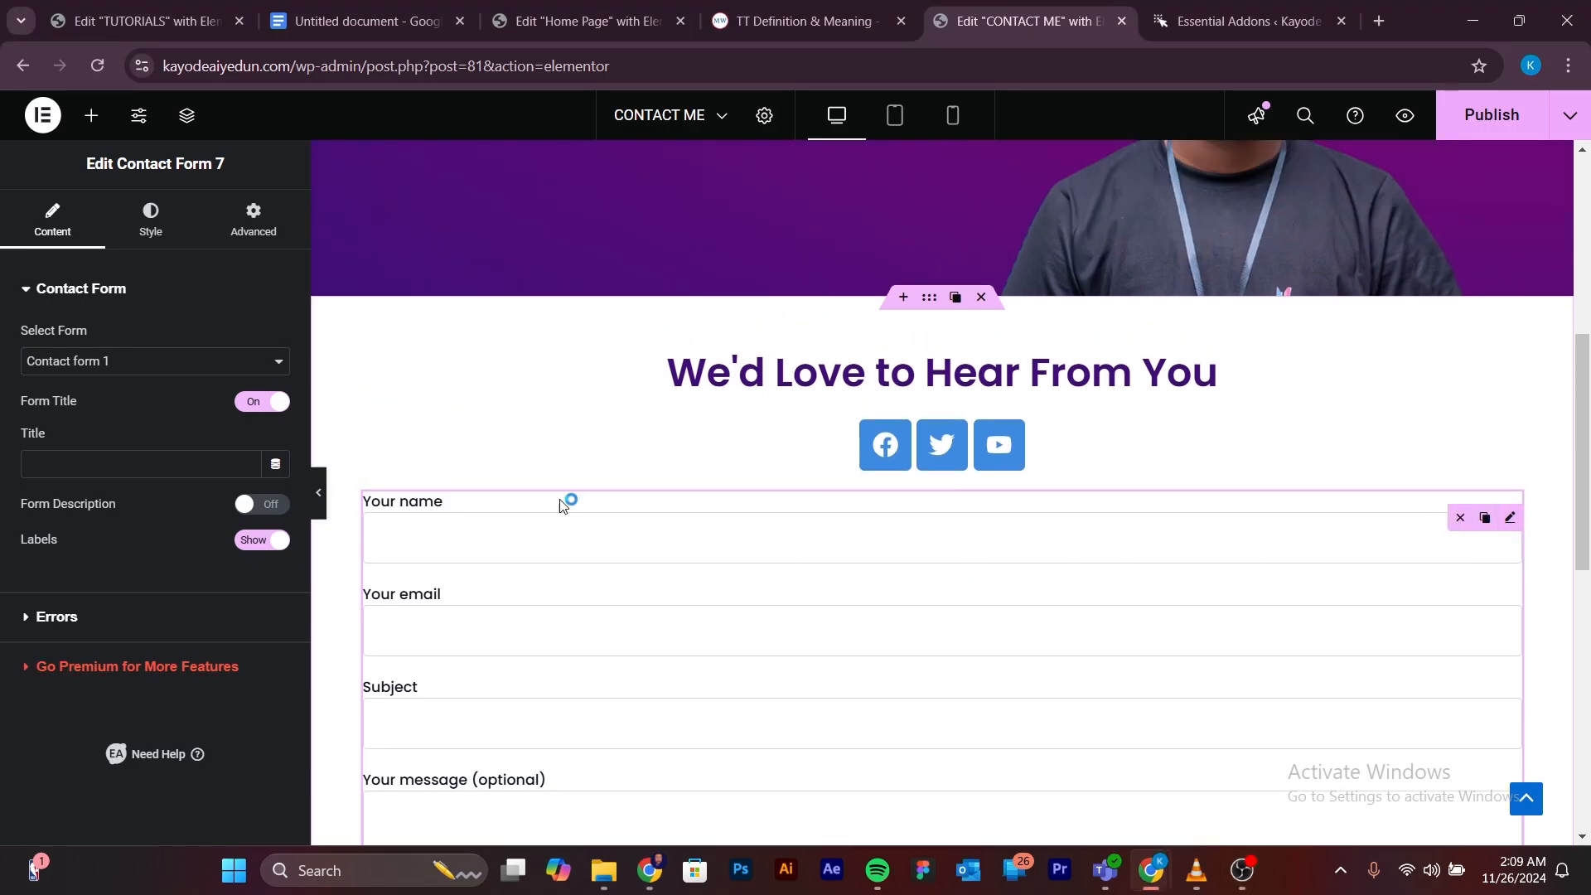
Set the contact form's padding to 60 px at the top and 0 on the right, bottom and left.
{"action": "left_click", "coordinate": [241, 231]}
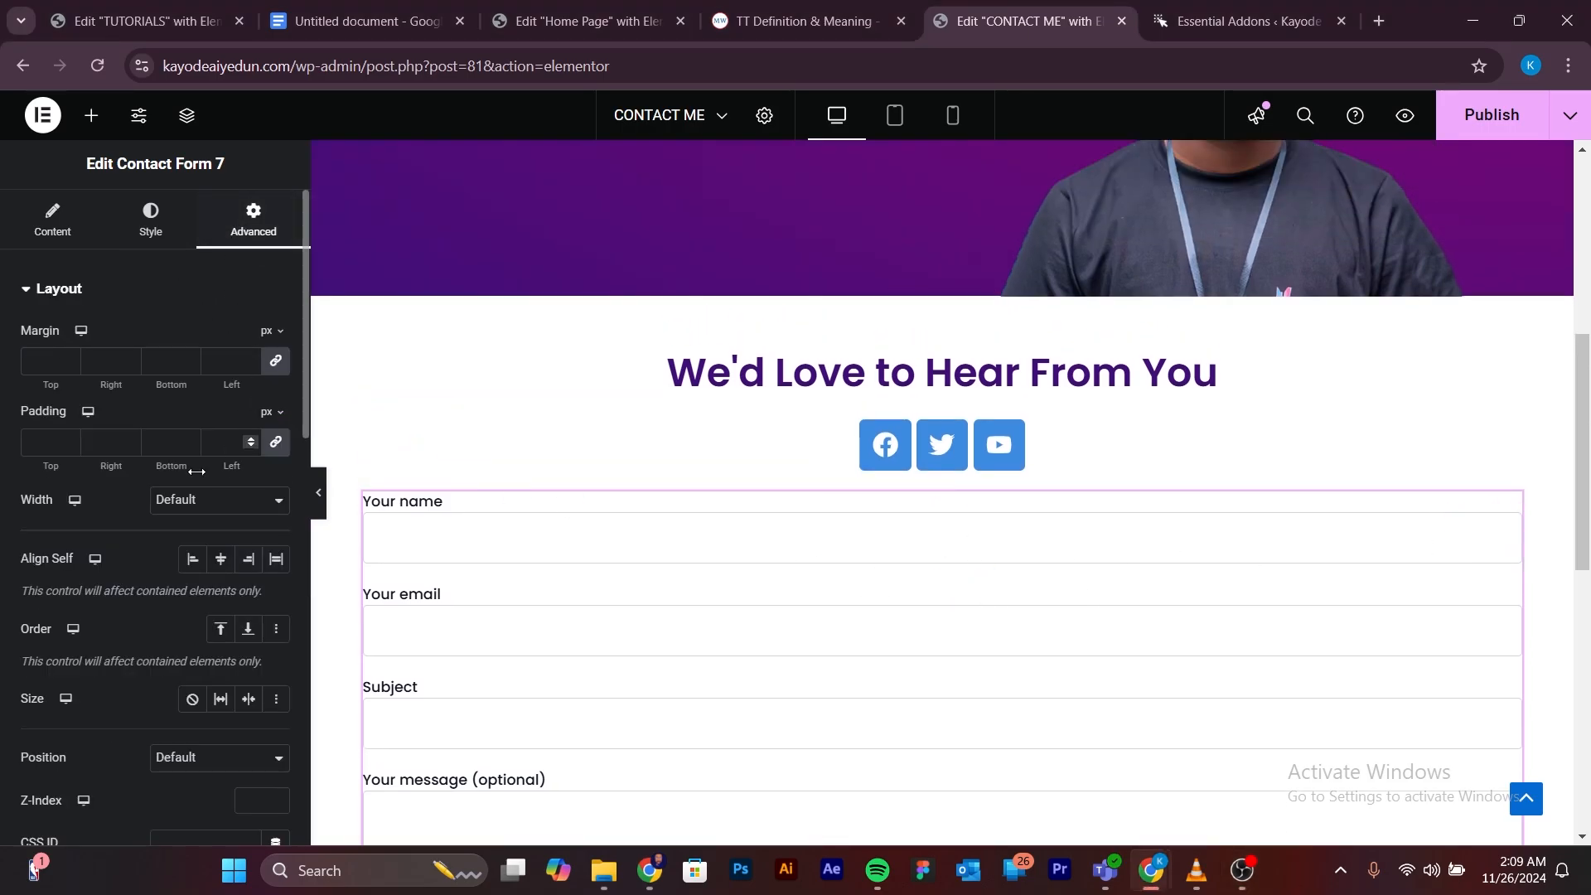
{"action": "left_click", "coordinate": [47, 443]}
{"action": "type", "text": "60"}
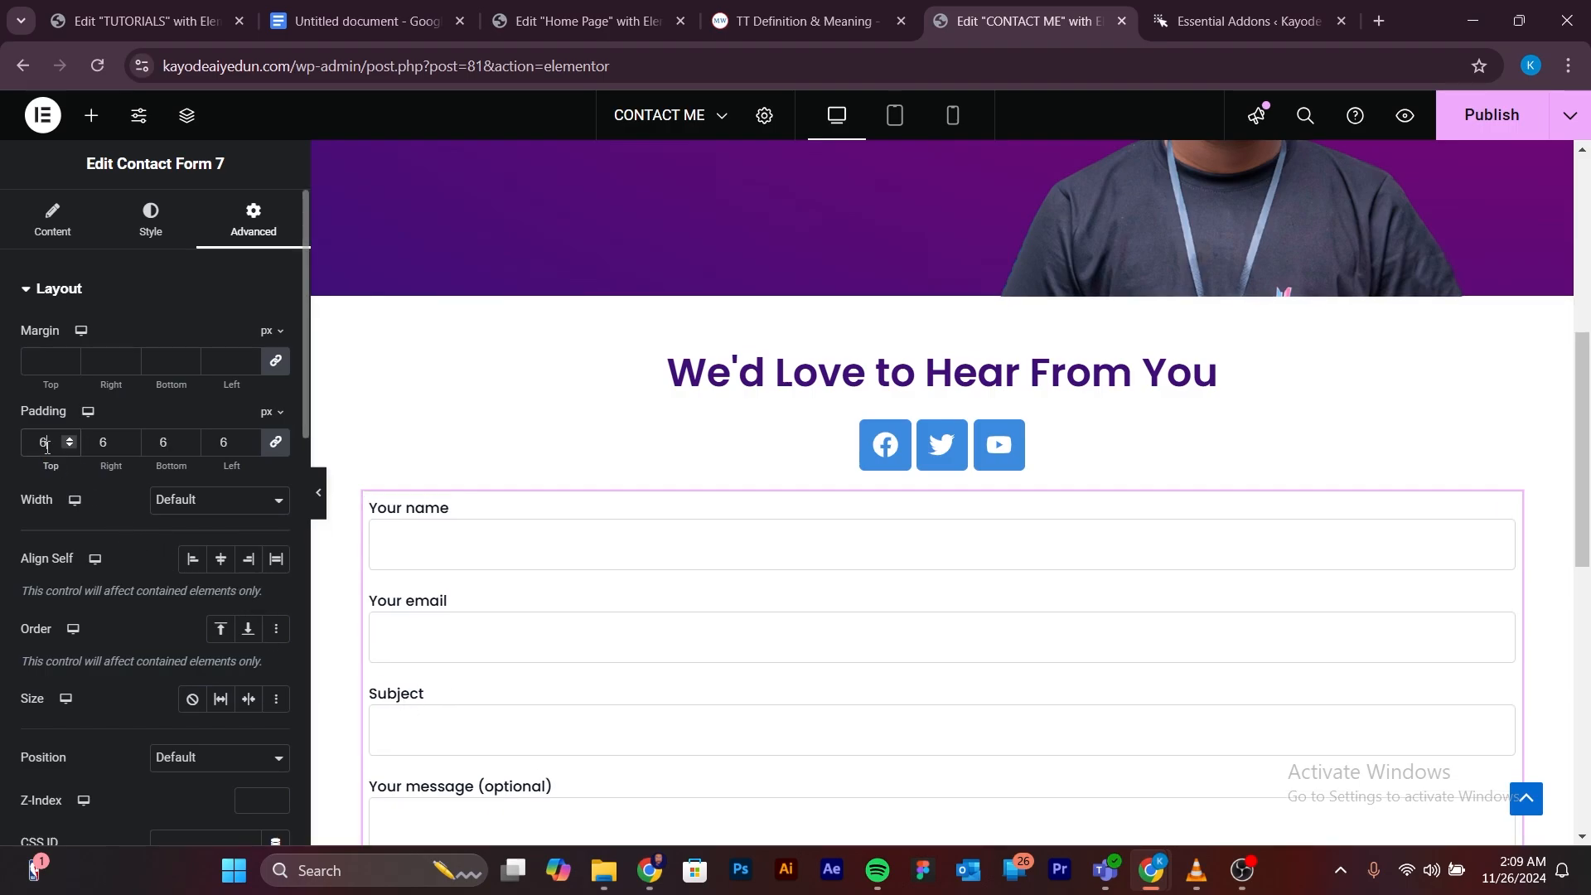
{"action": "left_click", "coordinate": [276, 446]}
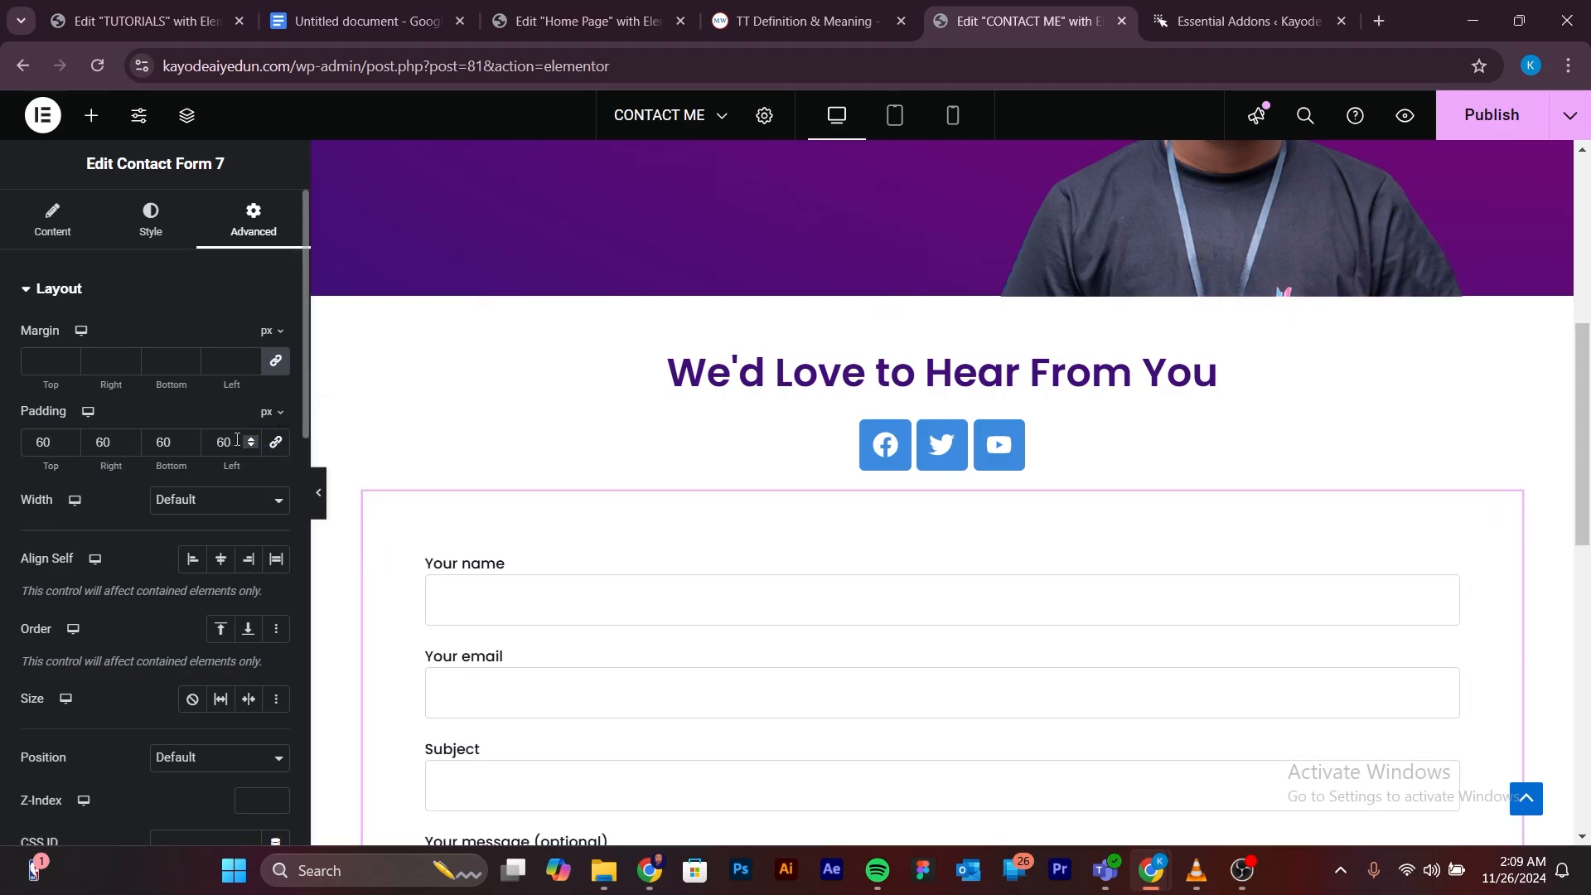
{"action": "double_click", "coordinate": [237, 440]}
{"action": "type", "text": "0"}
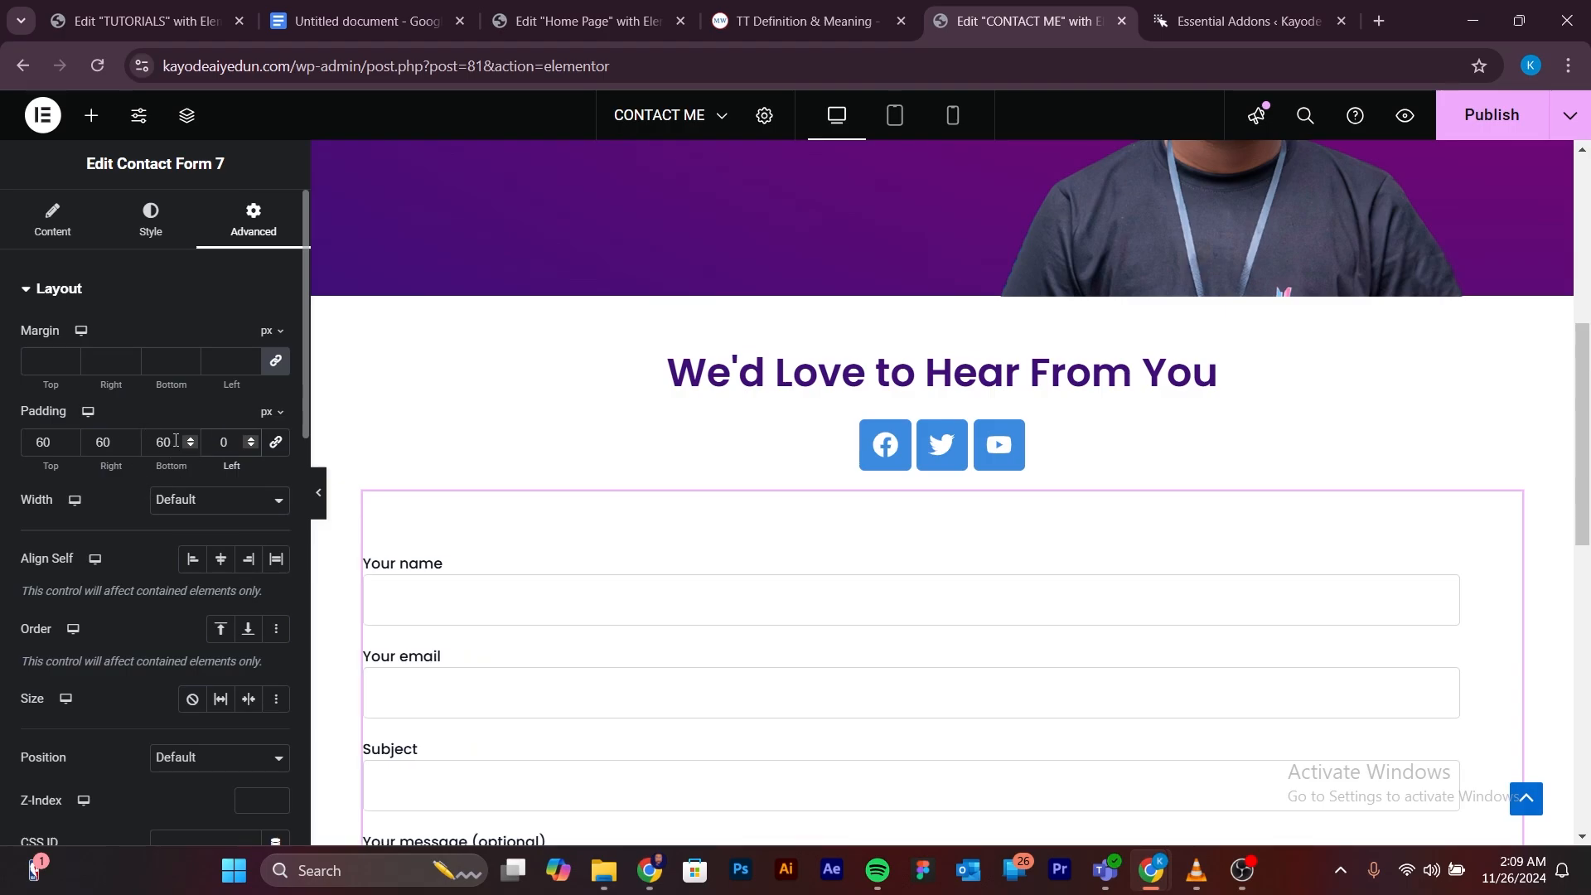
{"action": "double_click", "coordinate": [176, 440]}
{"action": "type", "text": "0"}
{"action": "double_click", "coordinate": [105, 447]}
{"action": "type", "text": "0"}
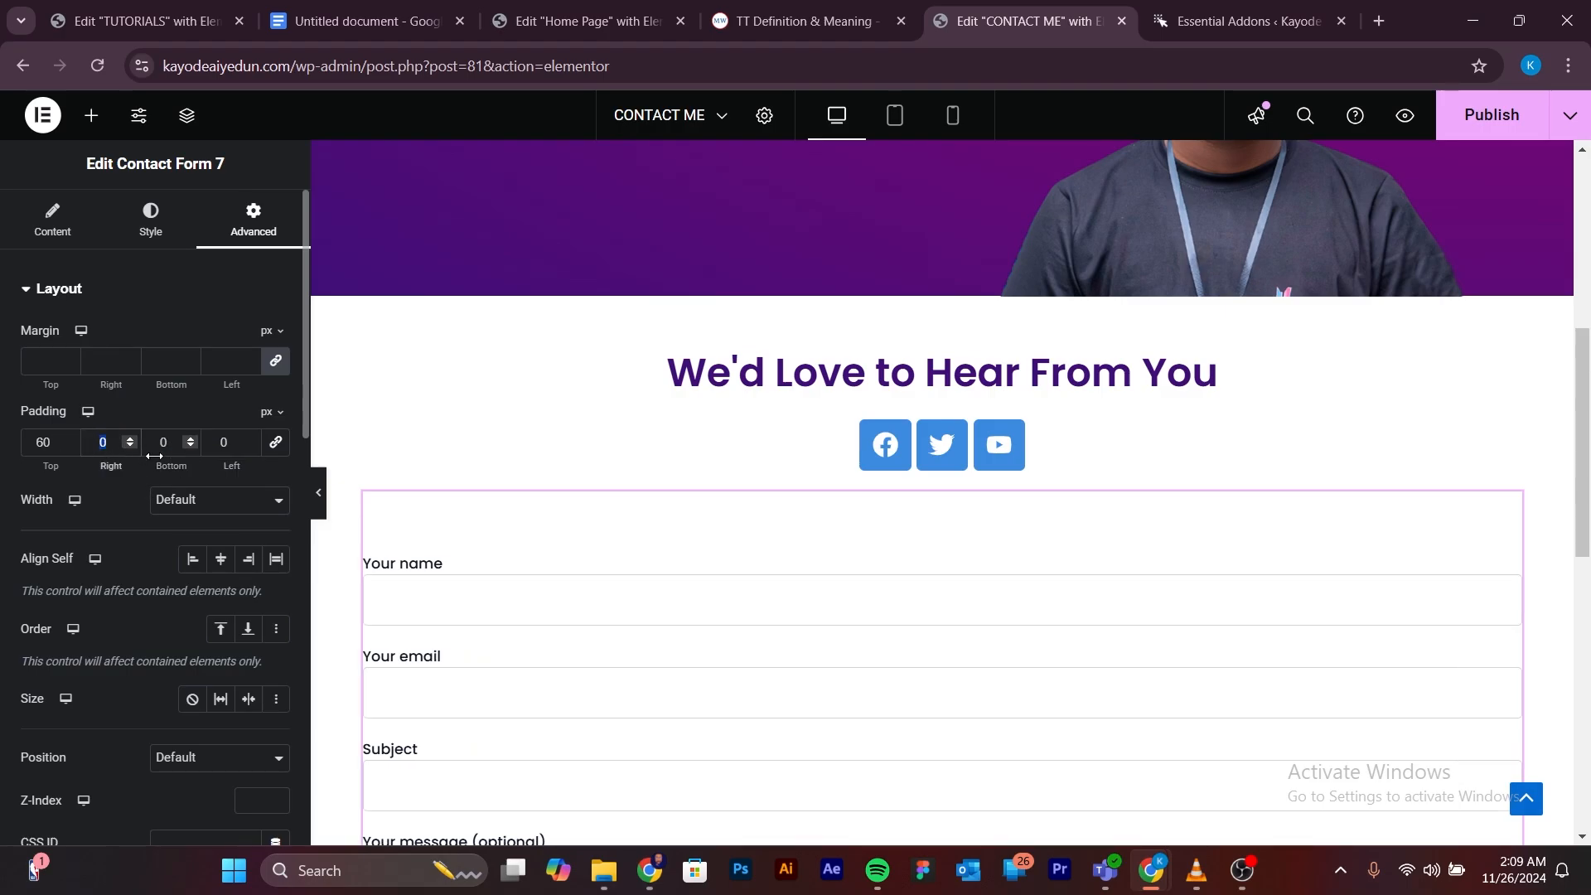
{"action": "left_click", "coordinate": [187, 433]}
{"action": "scroll", "coordinate": [770, 464], "scroll_direction": "down", "scroll_amount": 3}
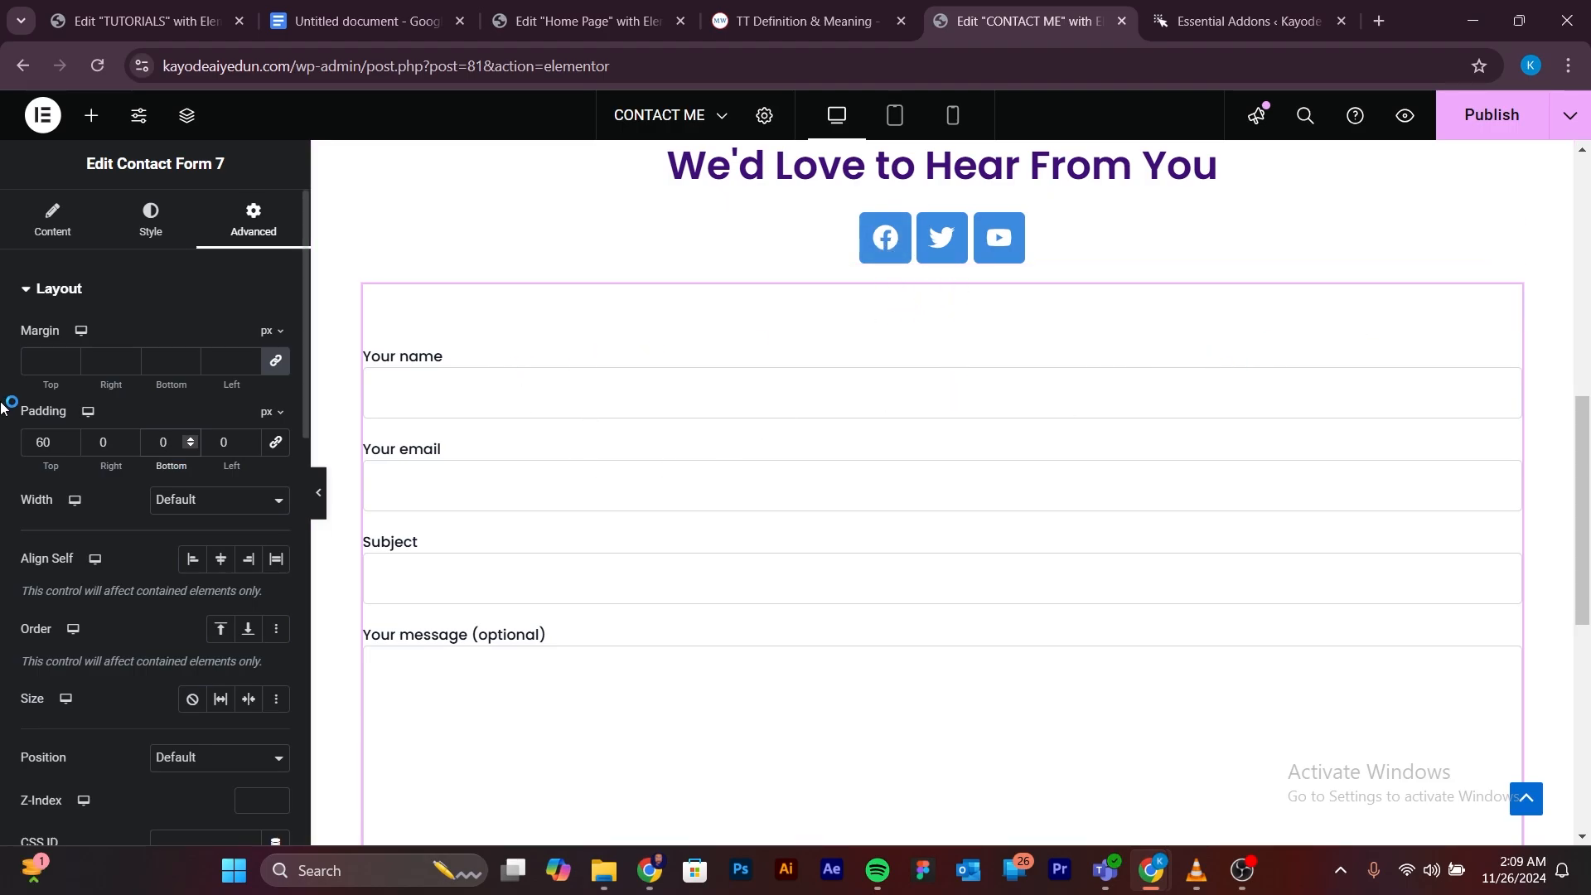
Give the contact form widget a custom width of 40%.
{"action": "left_click", "coordinate": [146, 217]}
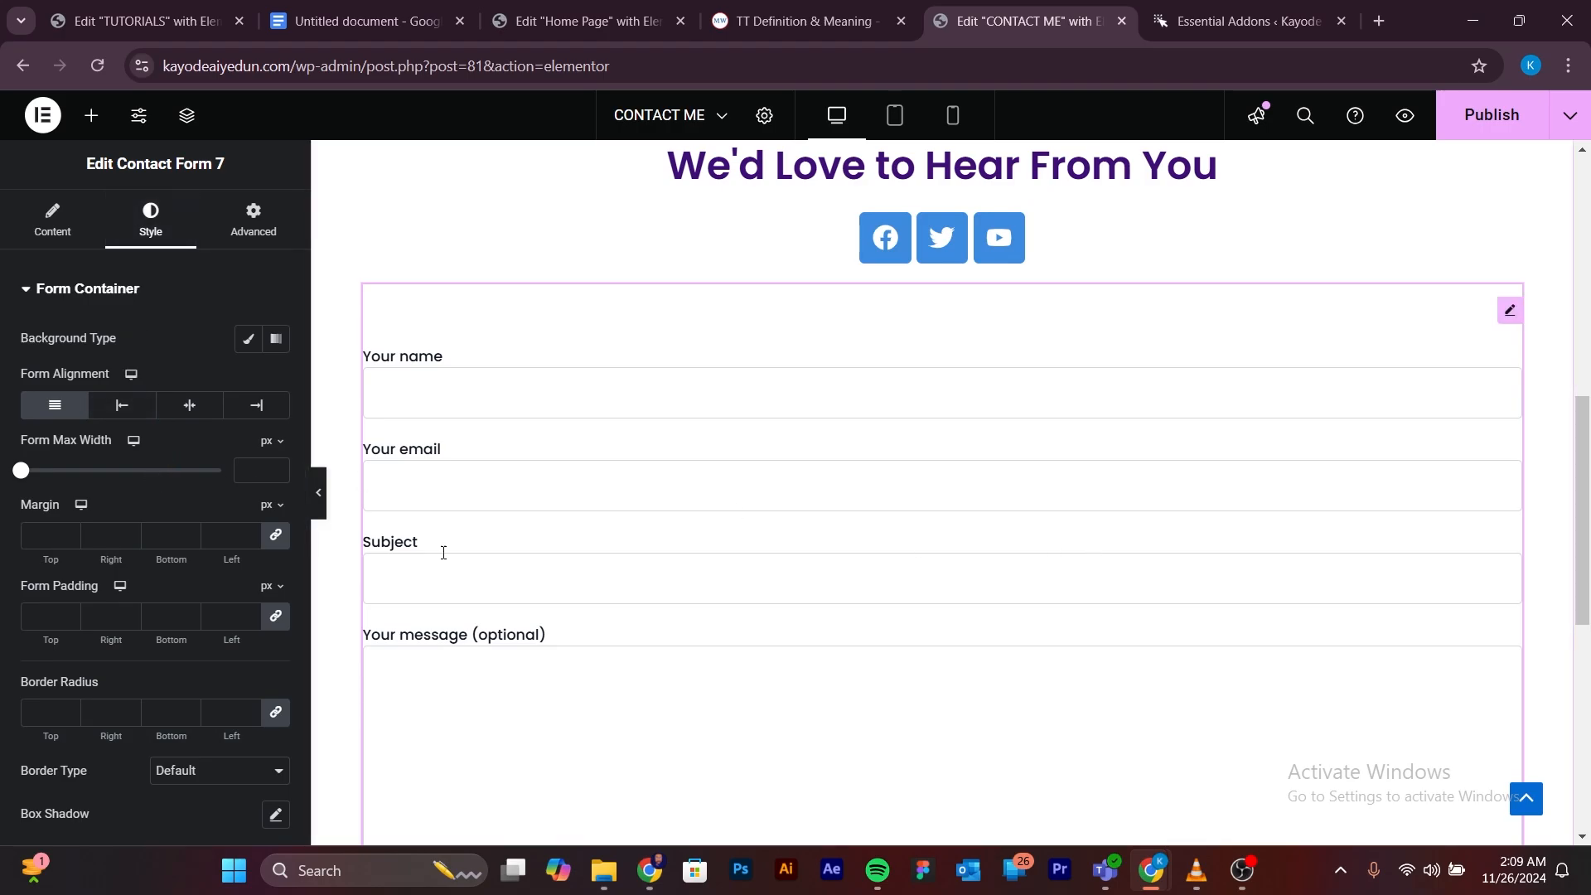
{"action": "left_click", "coordinate": [266, 240]}
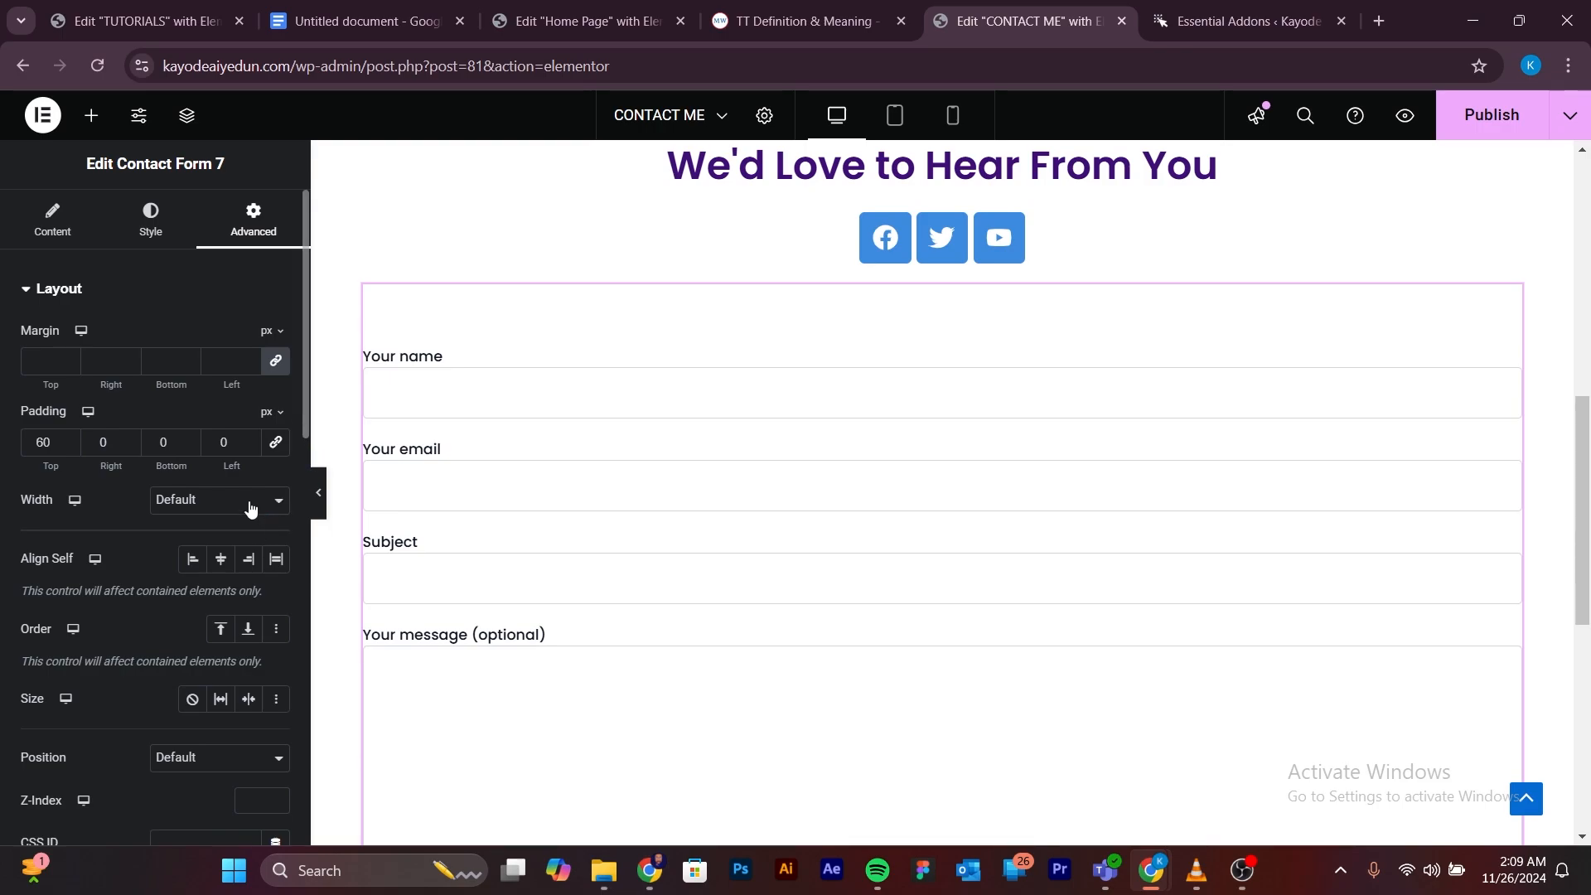
{"action": "left_click", "coordinate": [249, 508]}
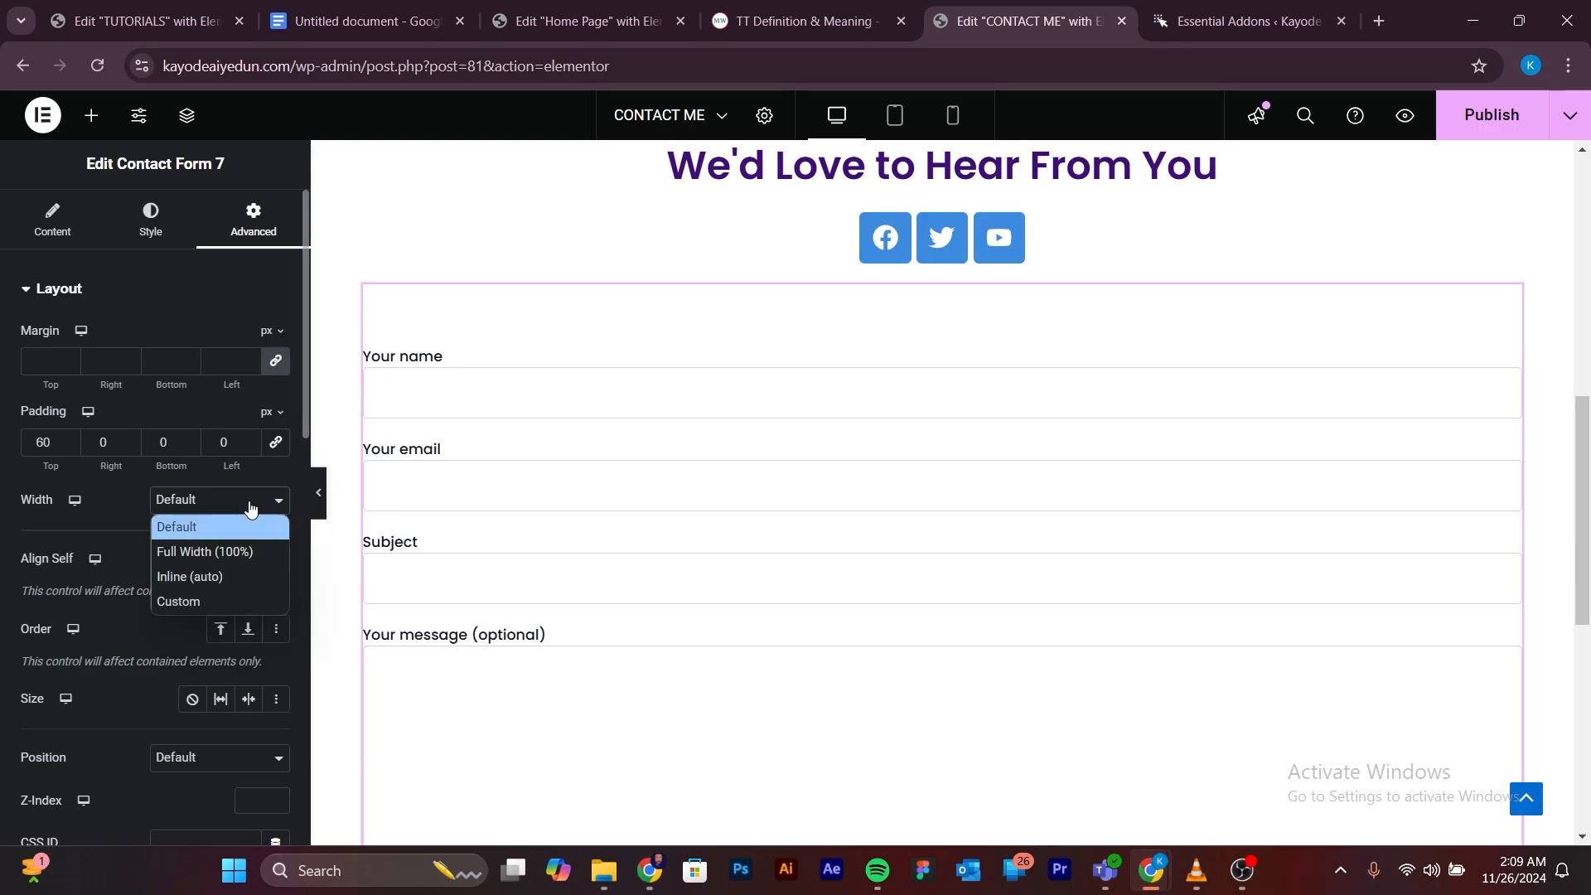
{"action": "left_click", "coordinate": [189, 602]}
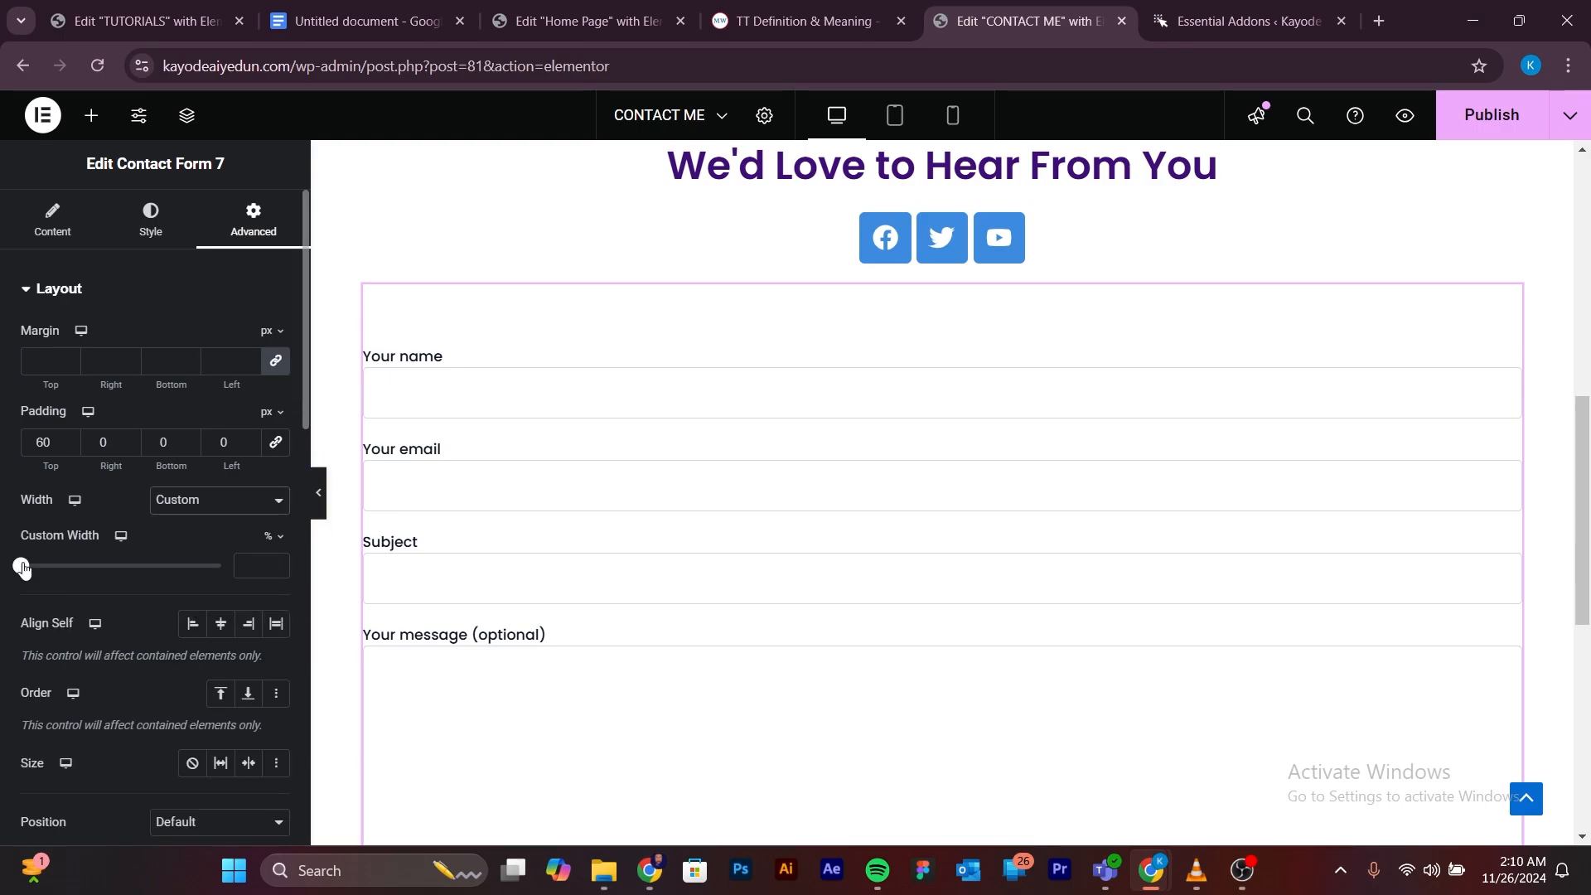
{"action": "left_click_drag", "start_coordinate": [24, 568], "coordinate": [105, 585]}
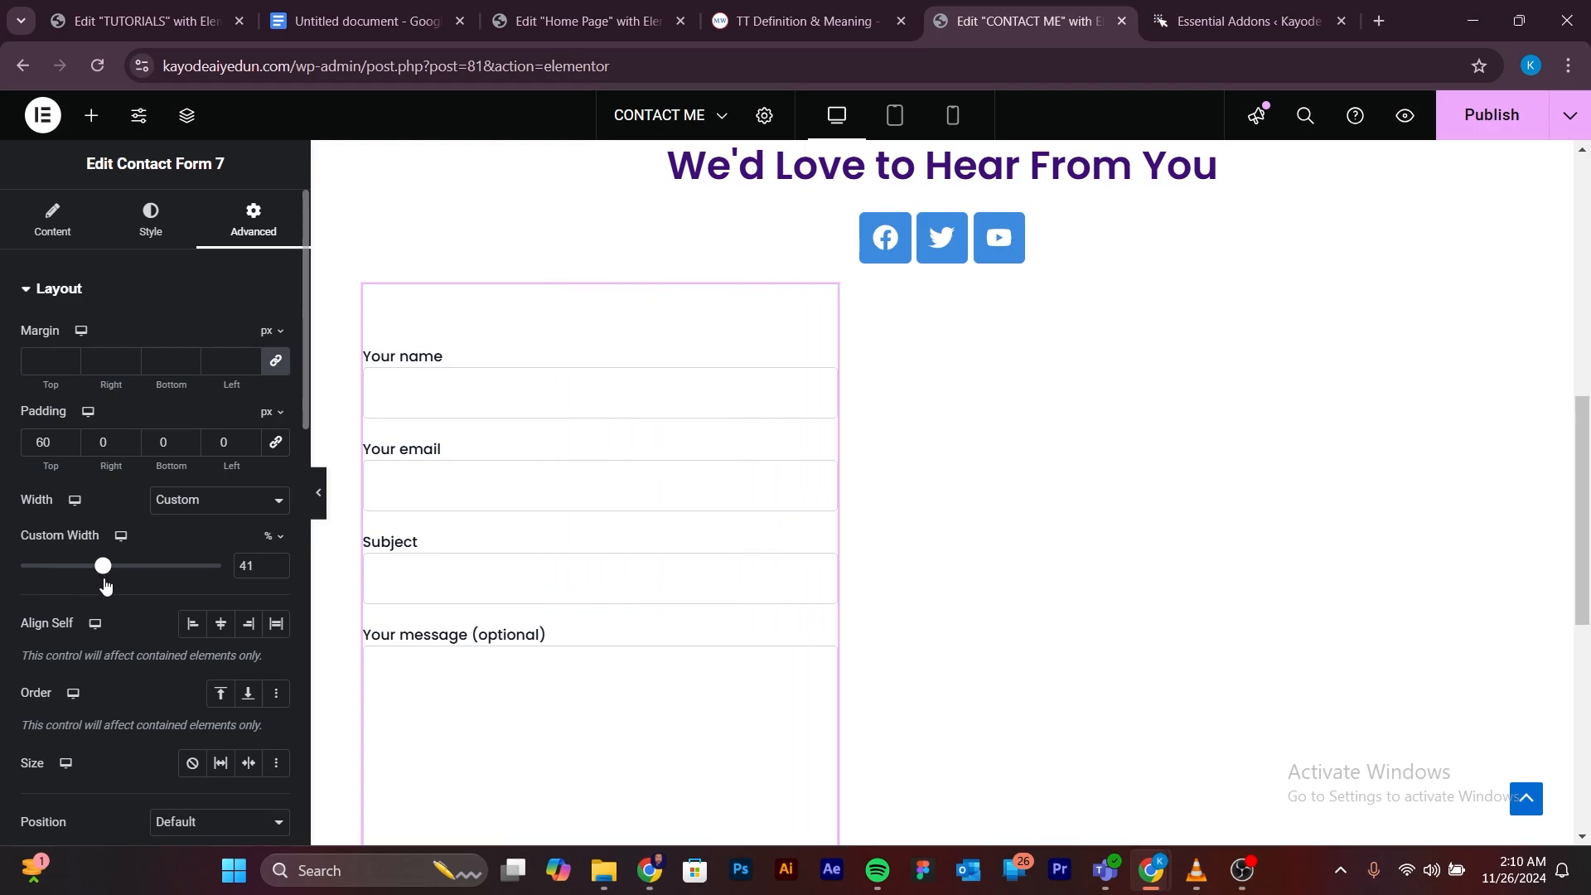
{"action": "left_click", "coordinate": [277, 568]}
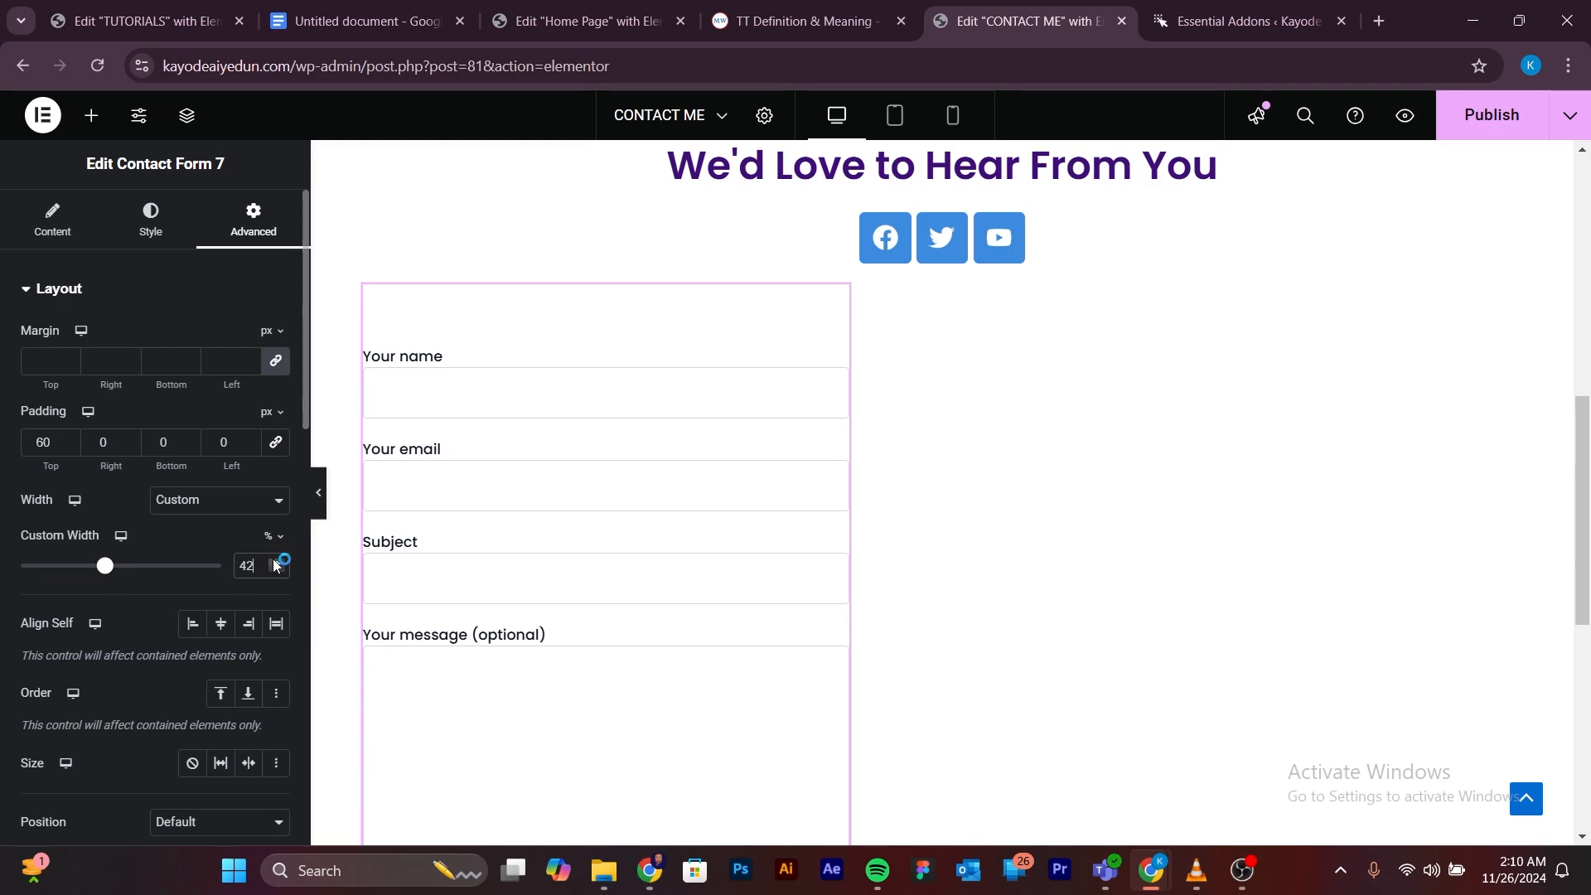
{"action": "left_click", "coordinate": [274, 565]}
{"action": "left_click", "coordinate": [278, 571]}
{"action": "left_click", "coordinate": [278, 571]}
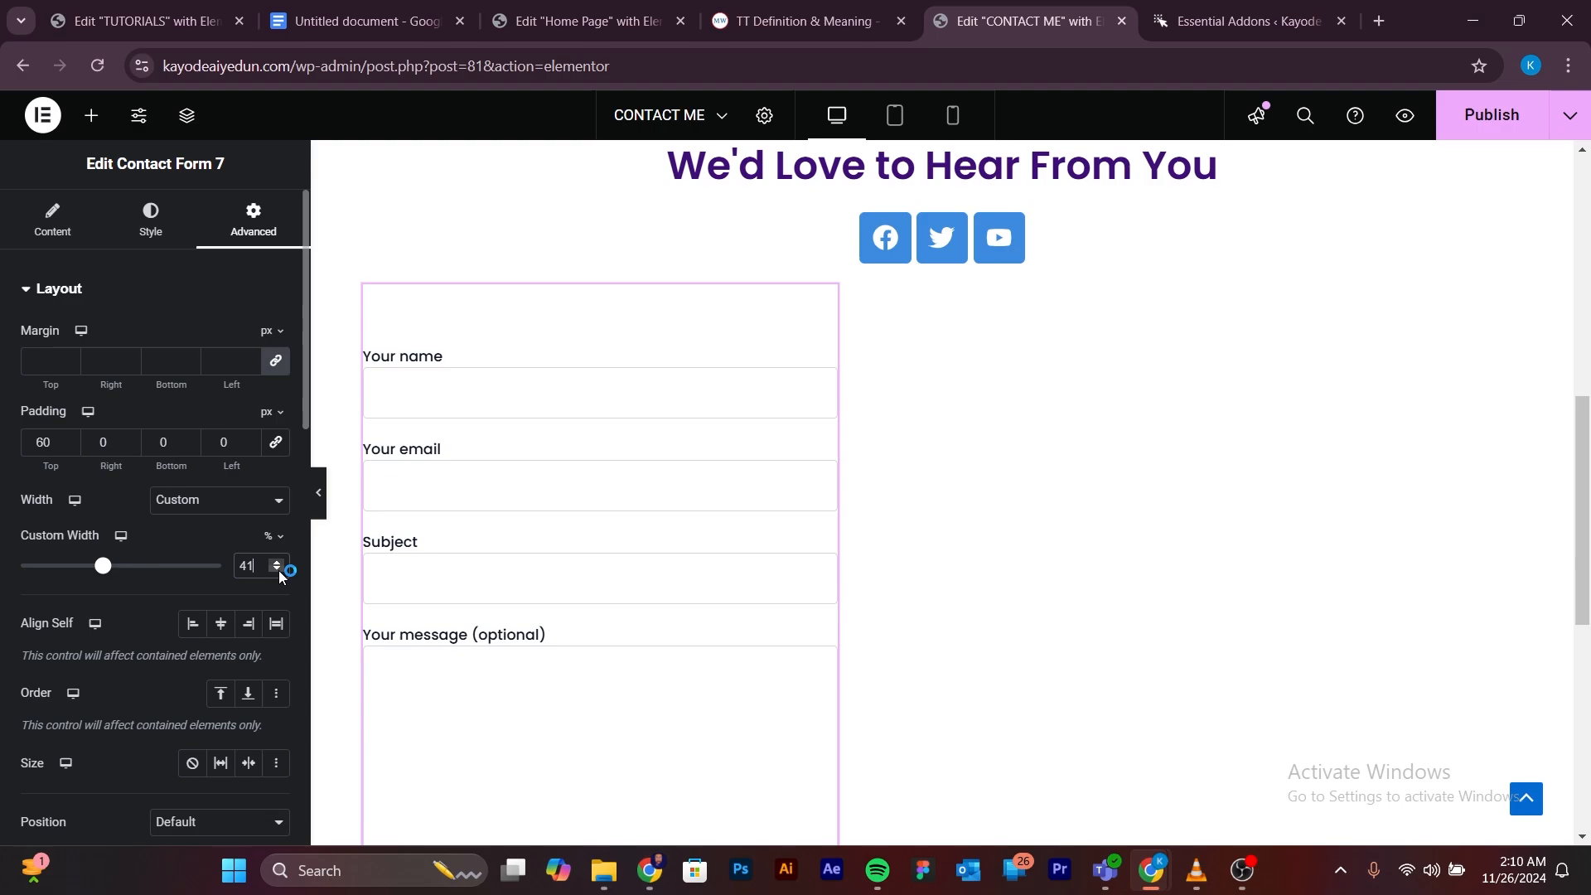
{"action": "left_click", "coordinate": [279, 571]}
{"action": "scroll", "coordinate": [564, 595], "scroll_direction": "up", "scroll_amount": 1}
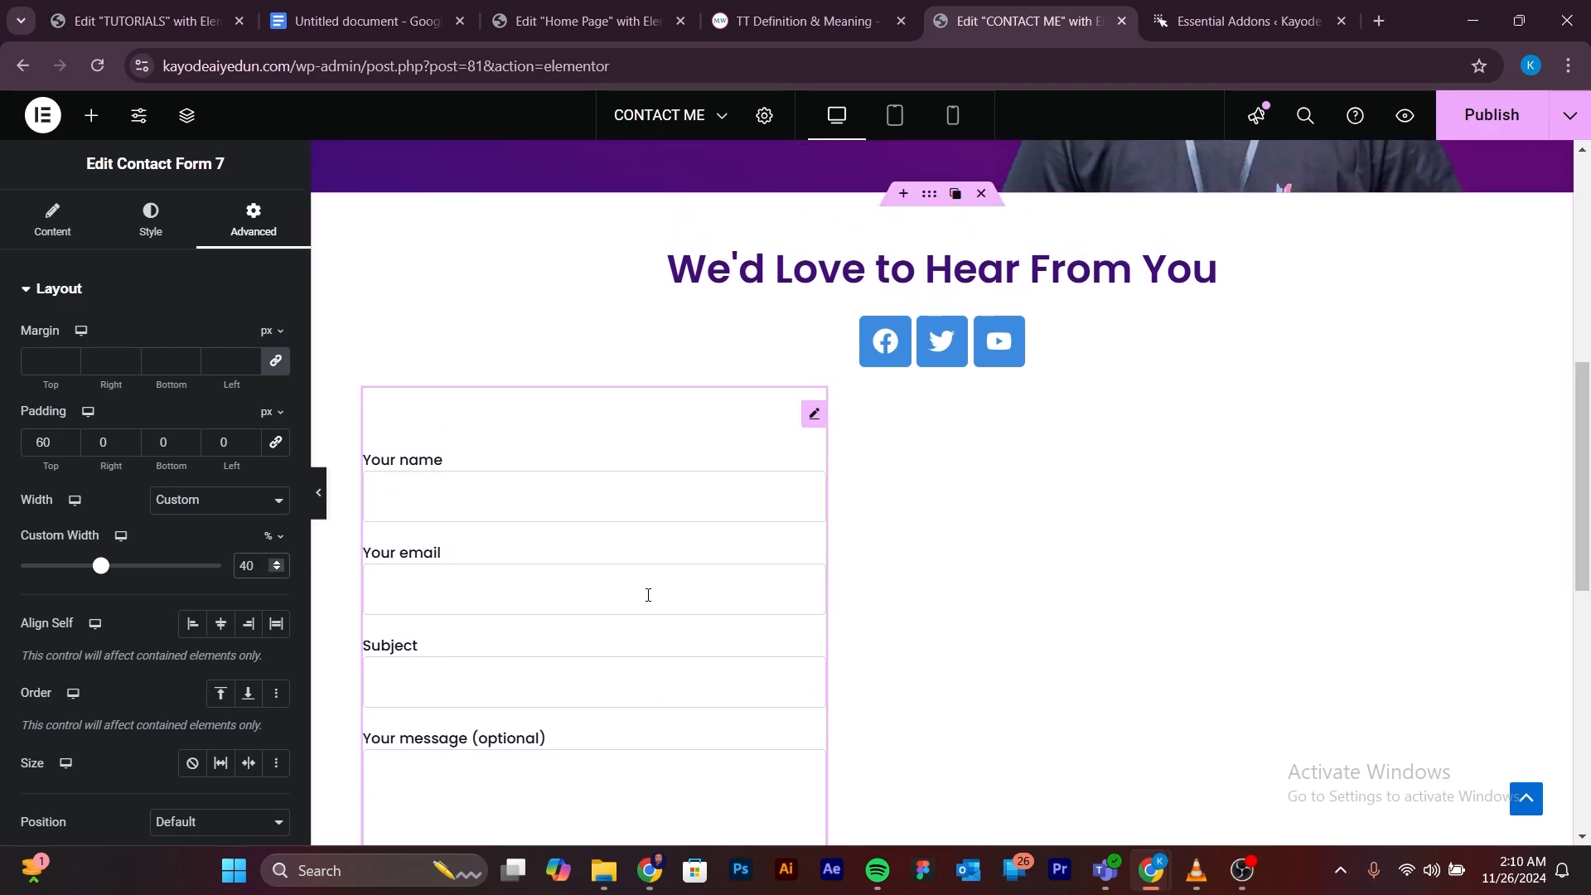
Center the contact form widget horizontally within its container using its self-alignment setting.
{"action": "scroll", "coordinate": [679, 590], "scroll_direction": "down", "scroll_amount": 1}
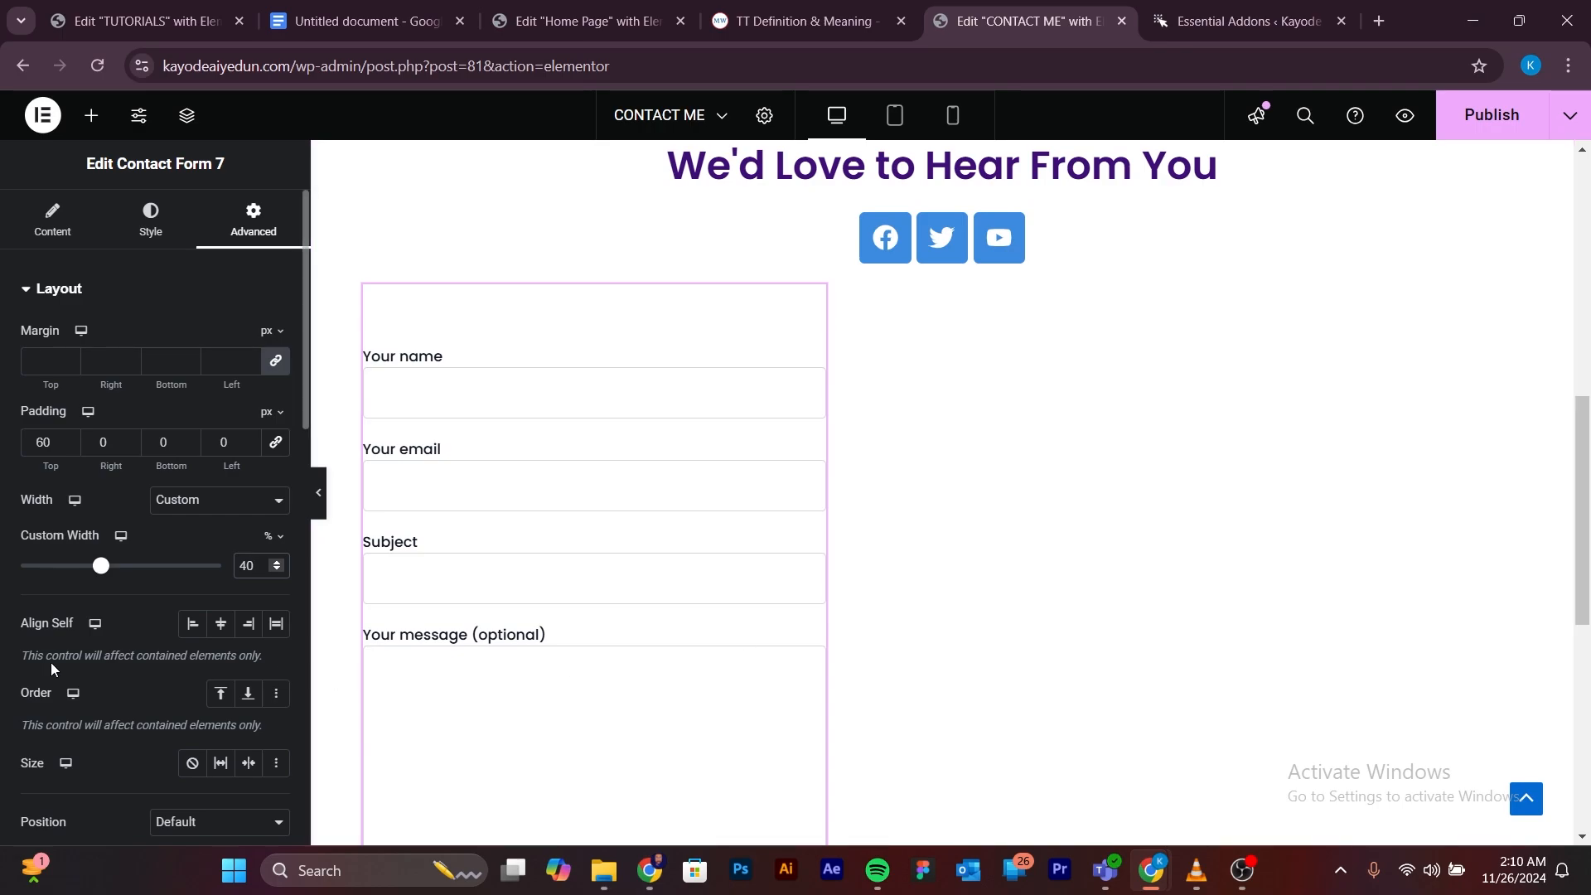
{"action": "left_click", "coordinate": [220, 626]}
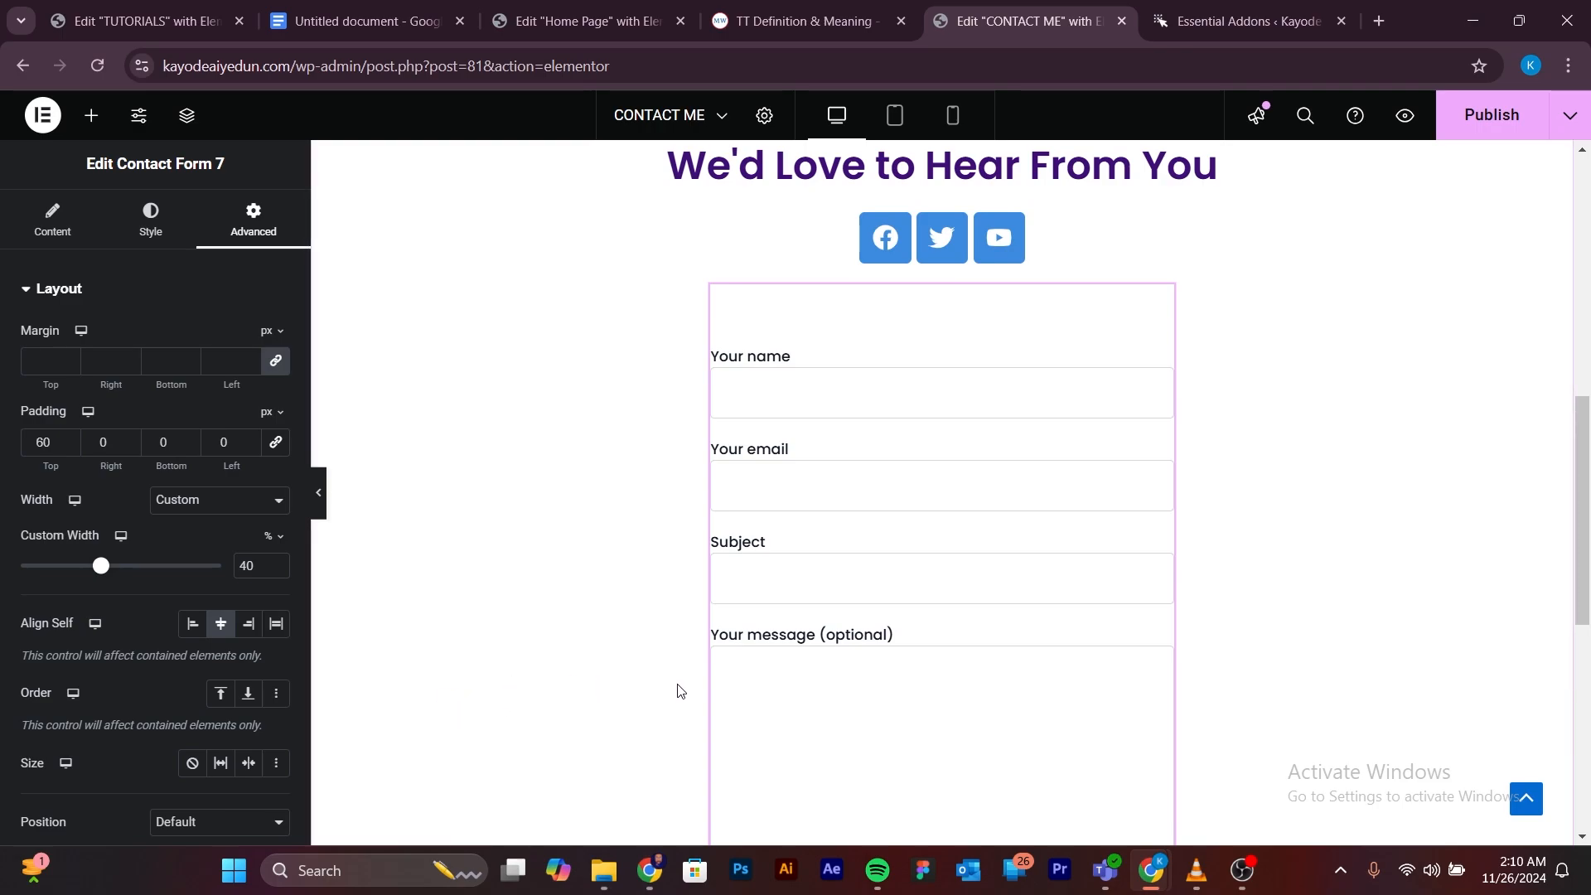
{"action": "key", "text": "alt+Tab"}
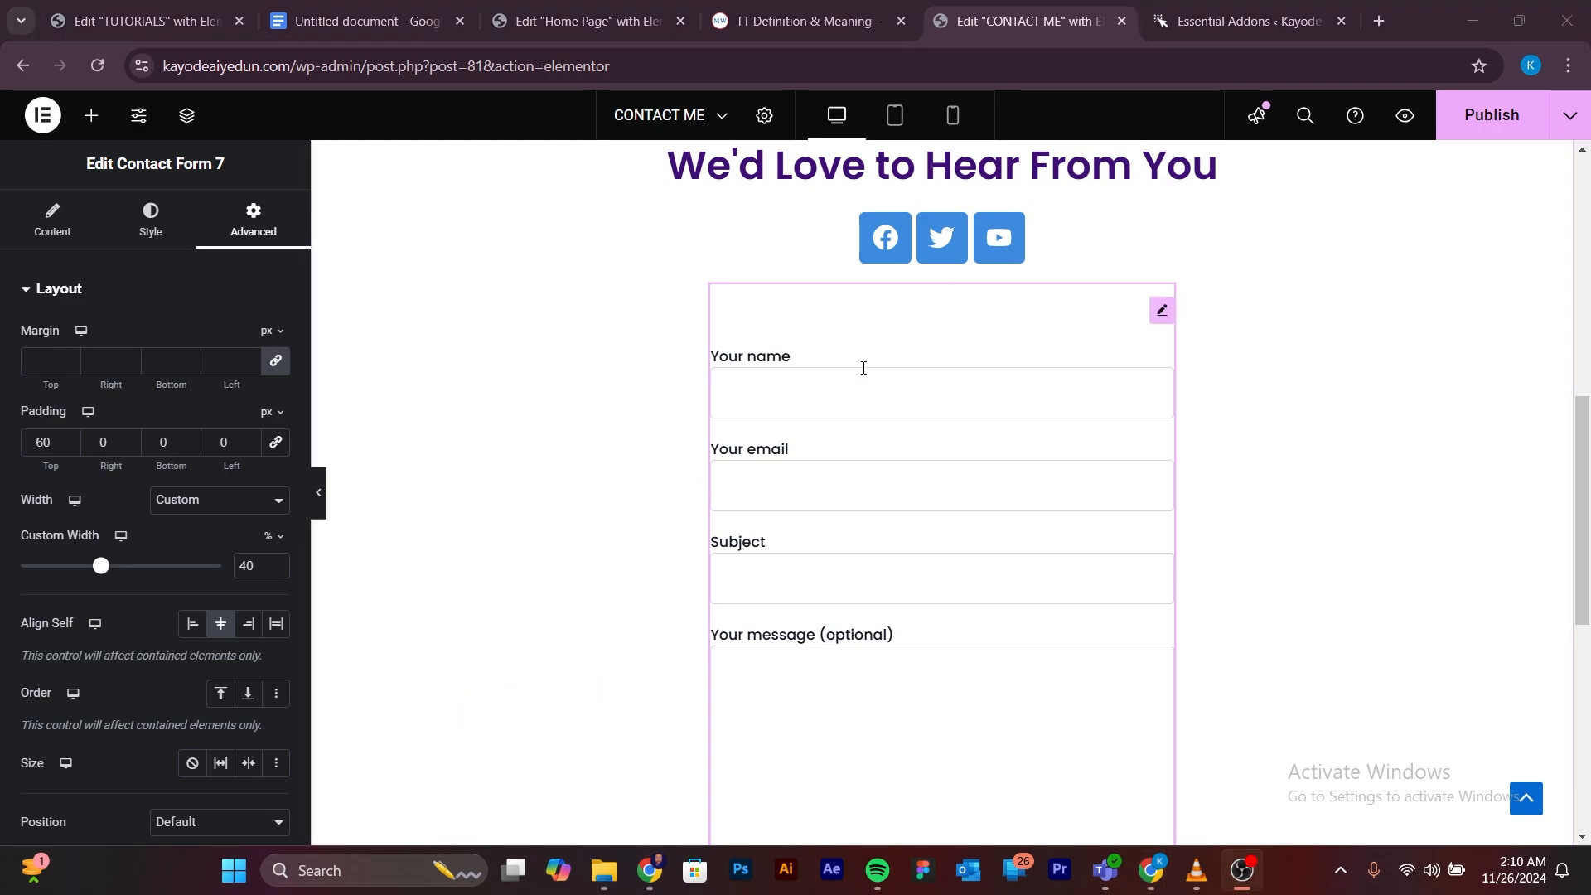
Give the form container a classic background in the global White color.
{"action": "left_click", "coordinate": [1162, 310]}
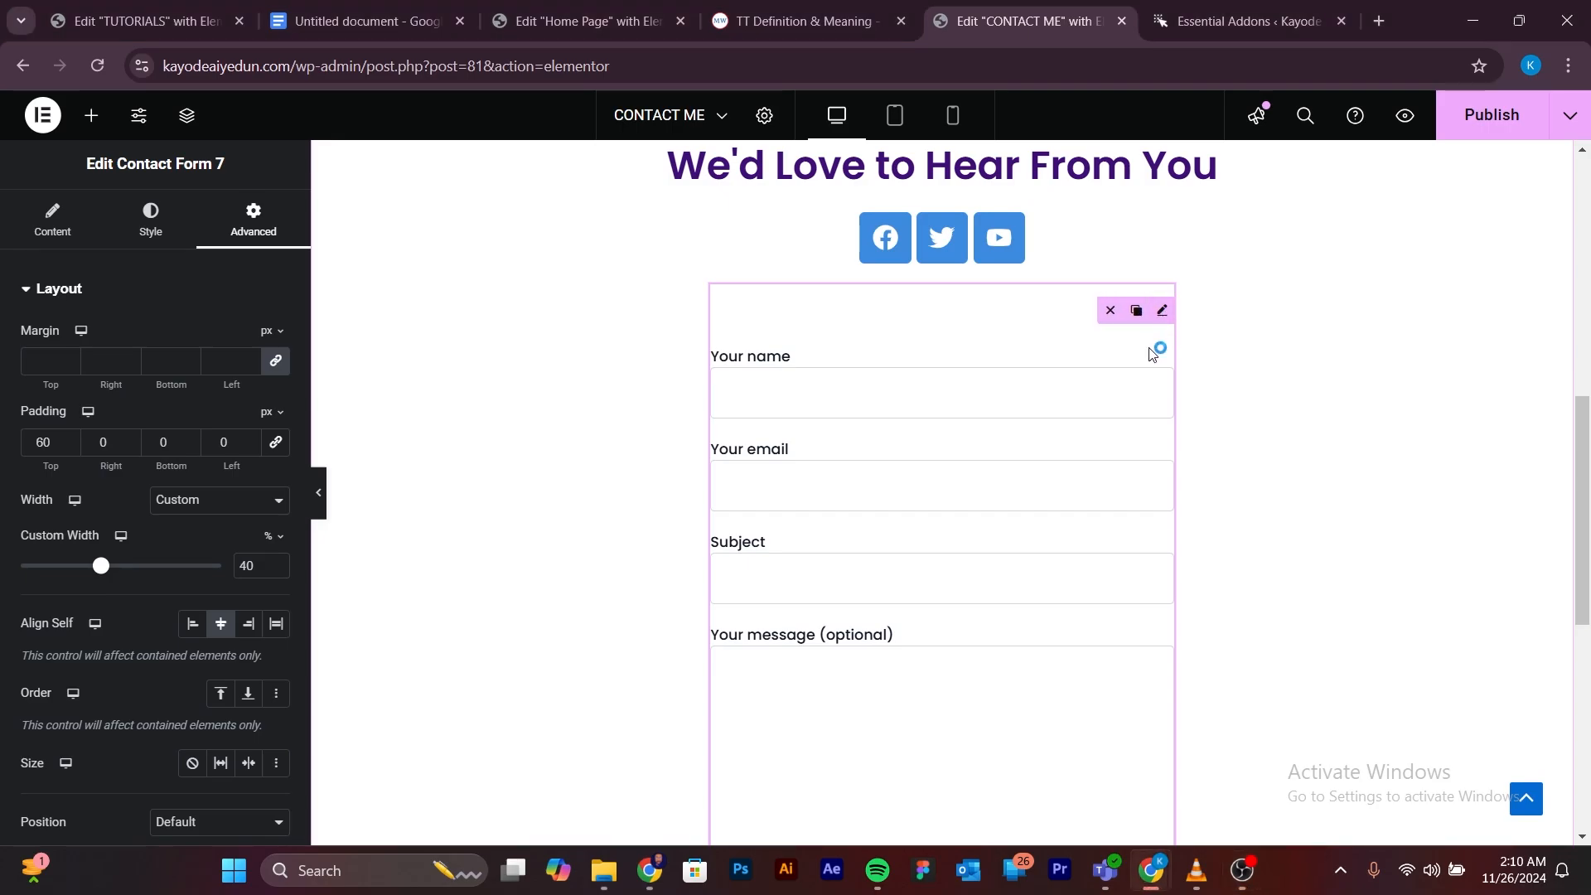
{"action": "left_click", "coordinate": [163, 226]}
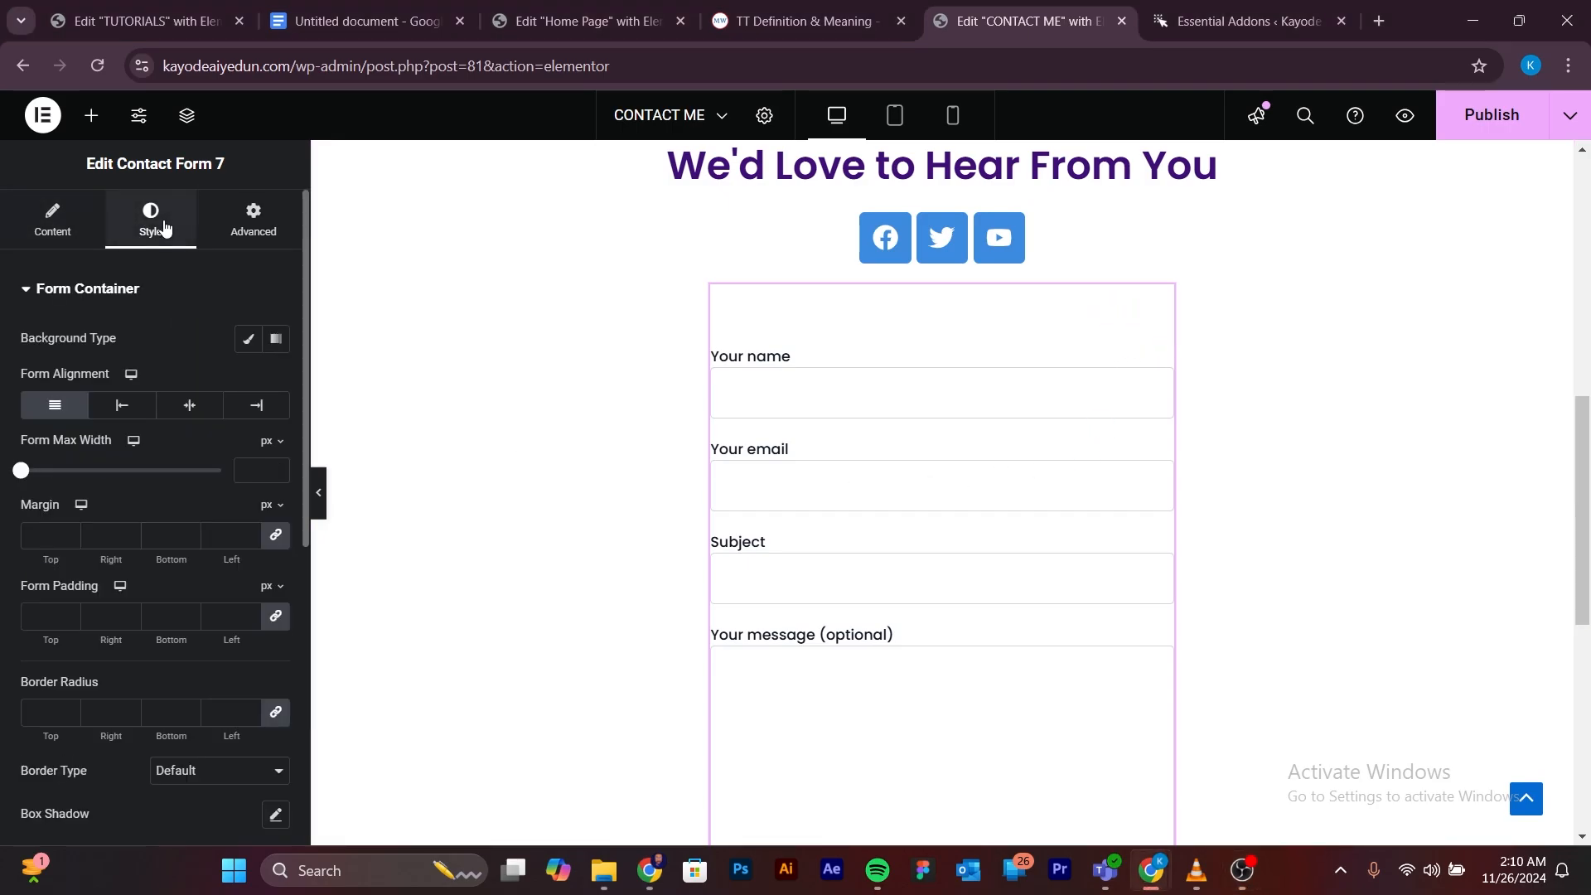
{"action": "left_click", "coordinate": [248, 338]}
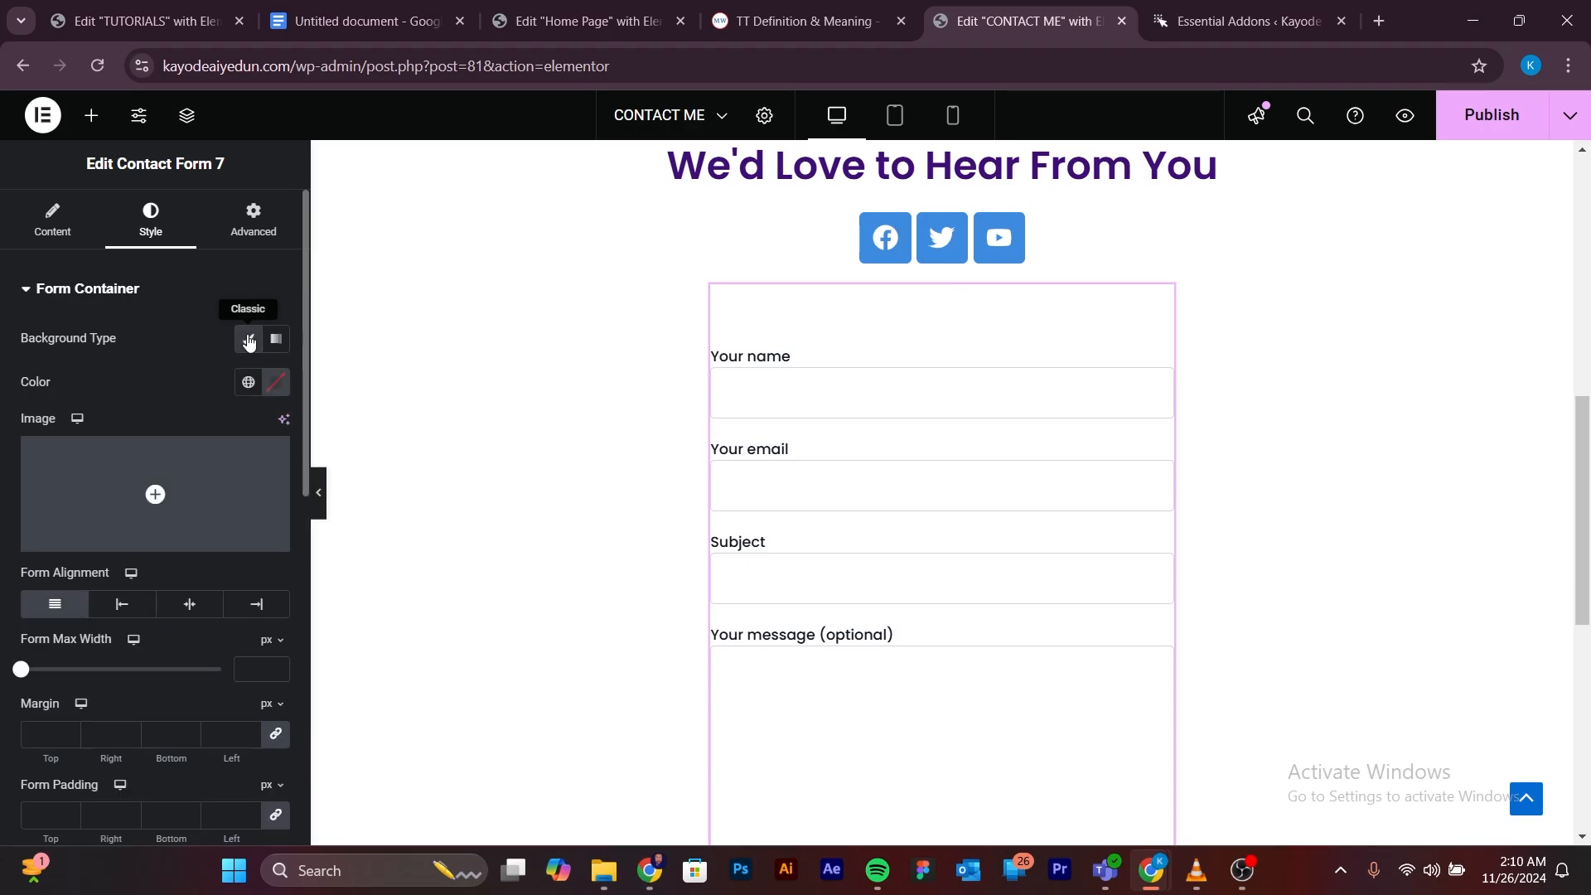
{"action": "left_click", "coordinate": [248, 382]}
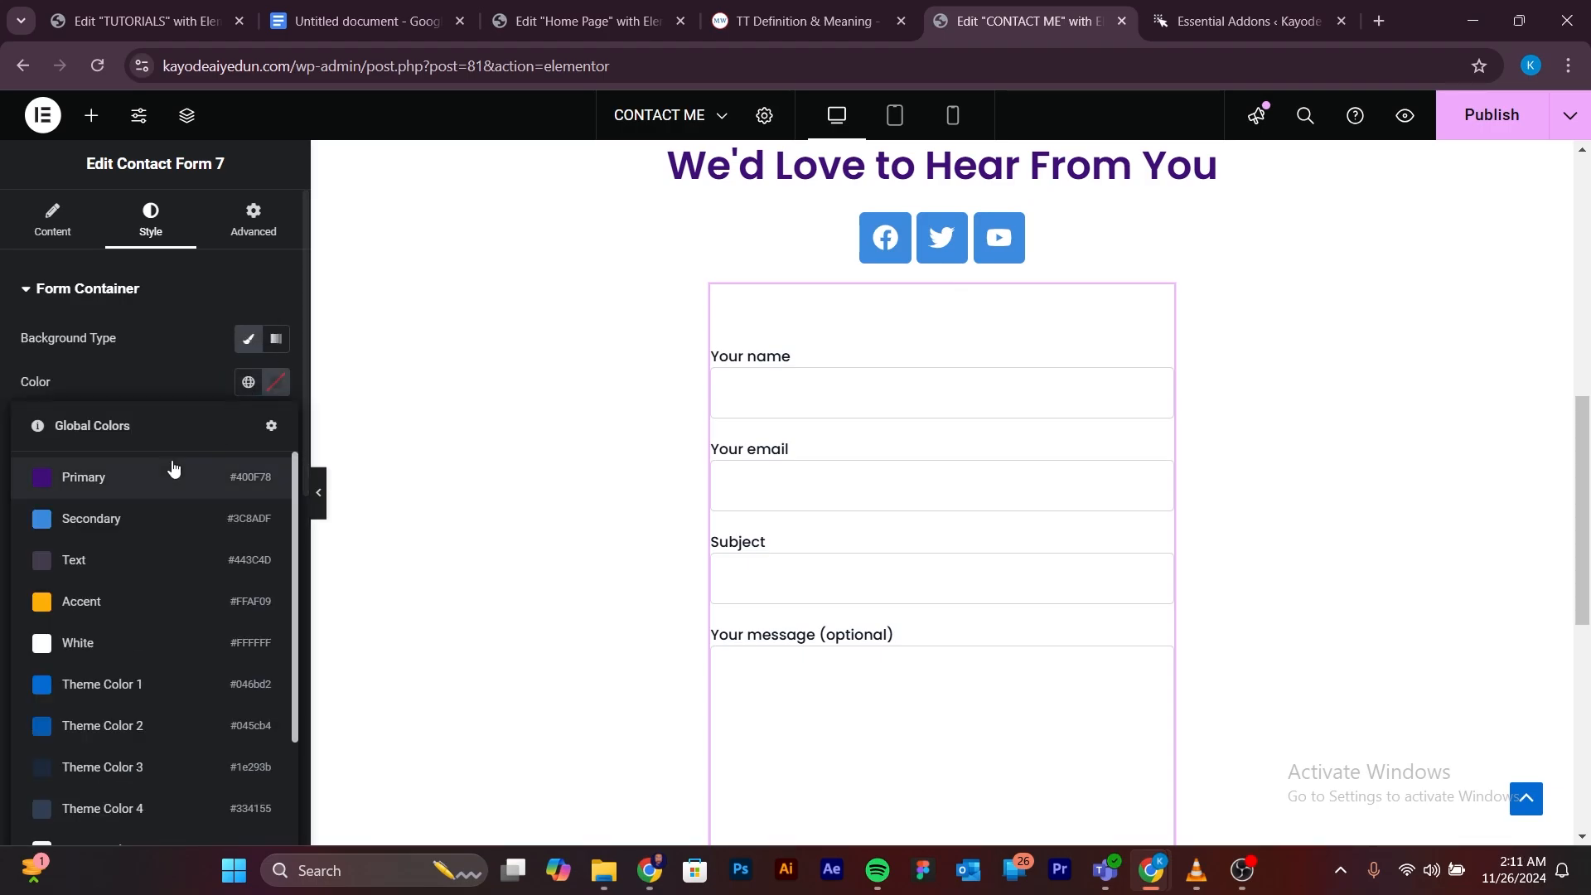
{"action": "left_click", "coordinate": [80, 602]}
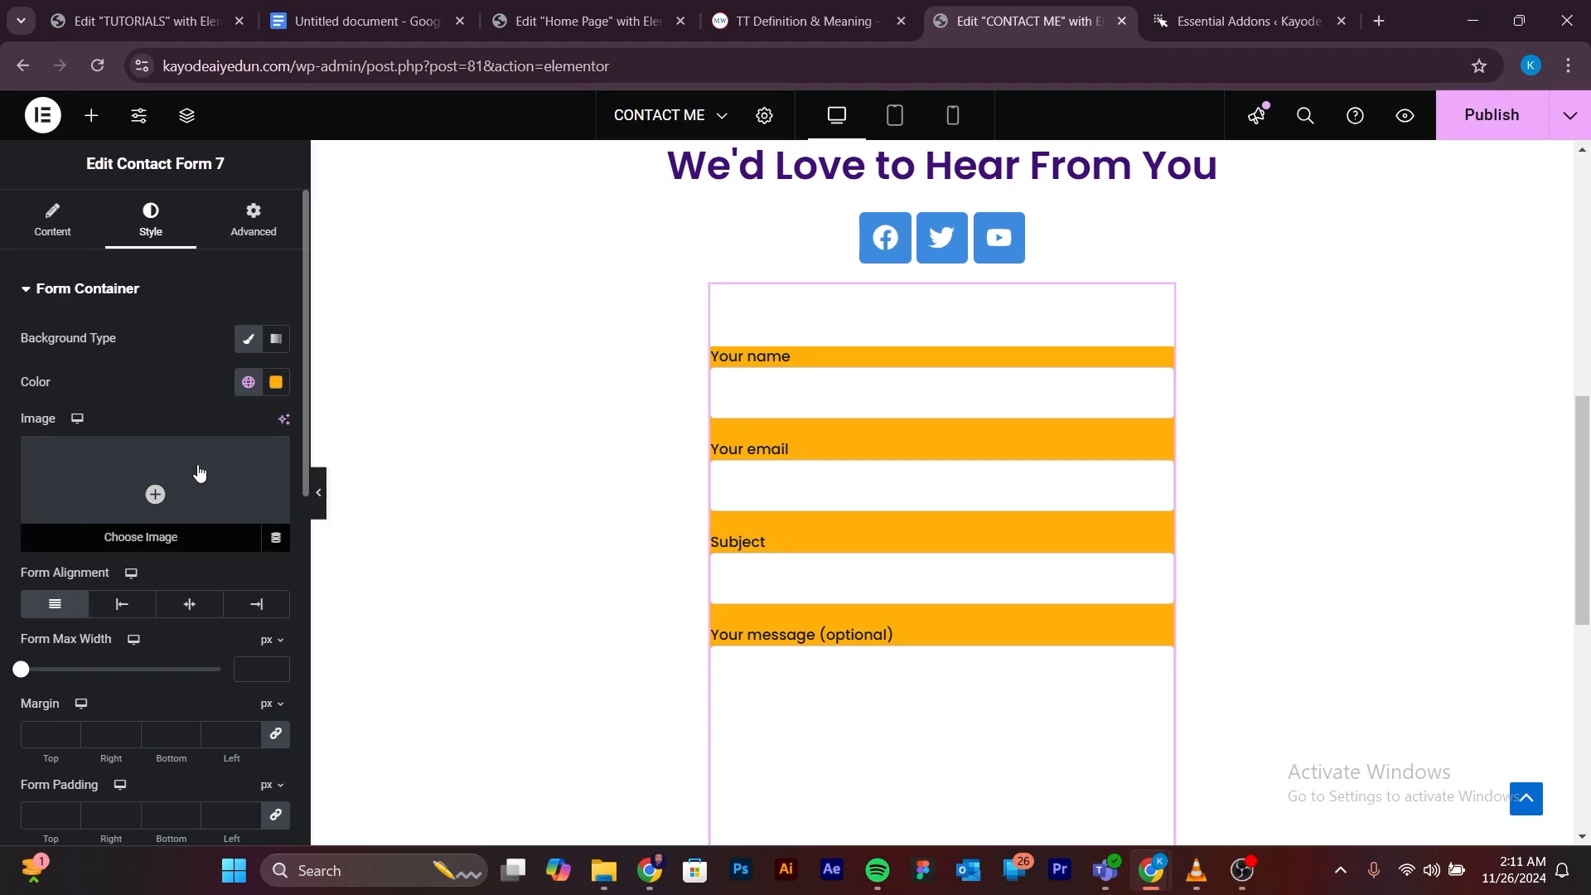
{"action": "left_click", "coordinate": [247, 382]}
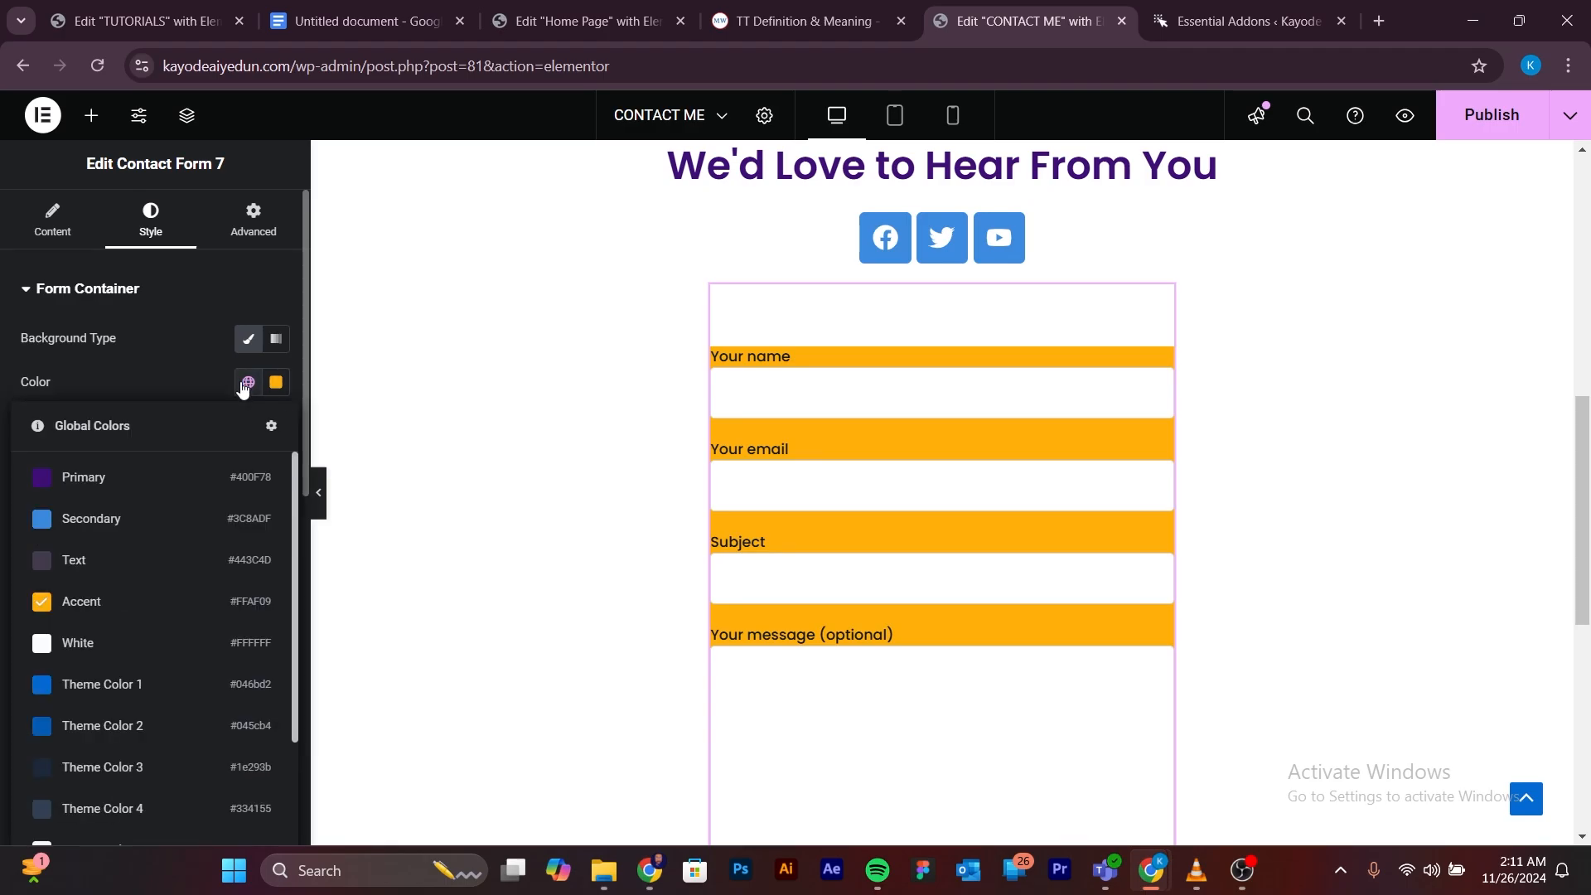
{"action": "left_click", "coordinate": [104, 644]}
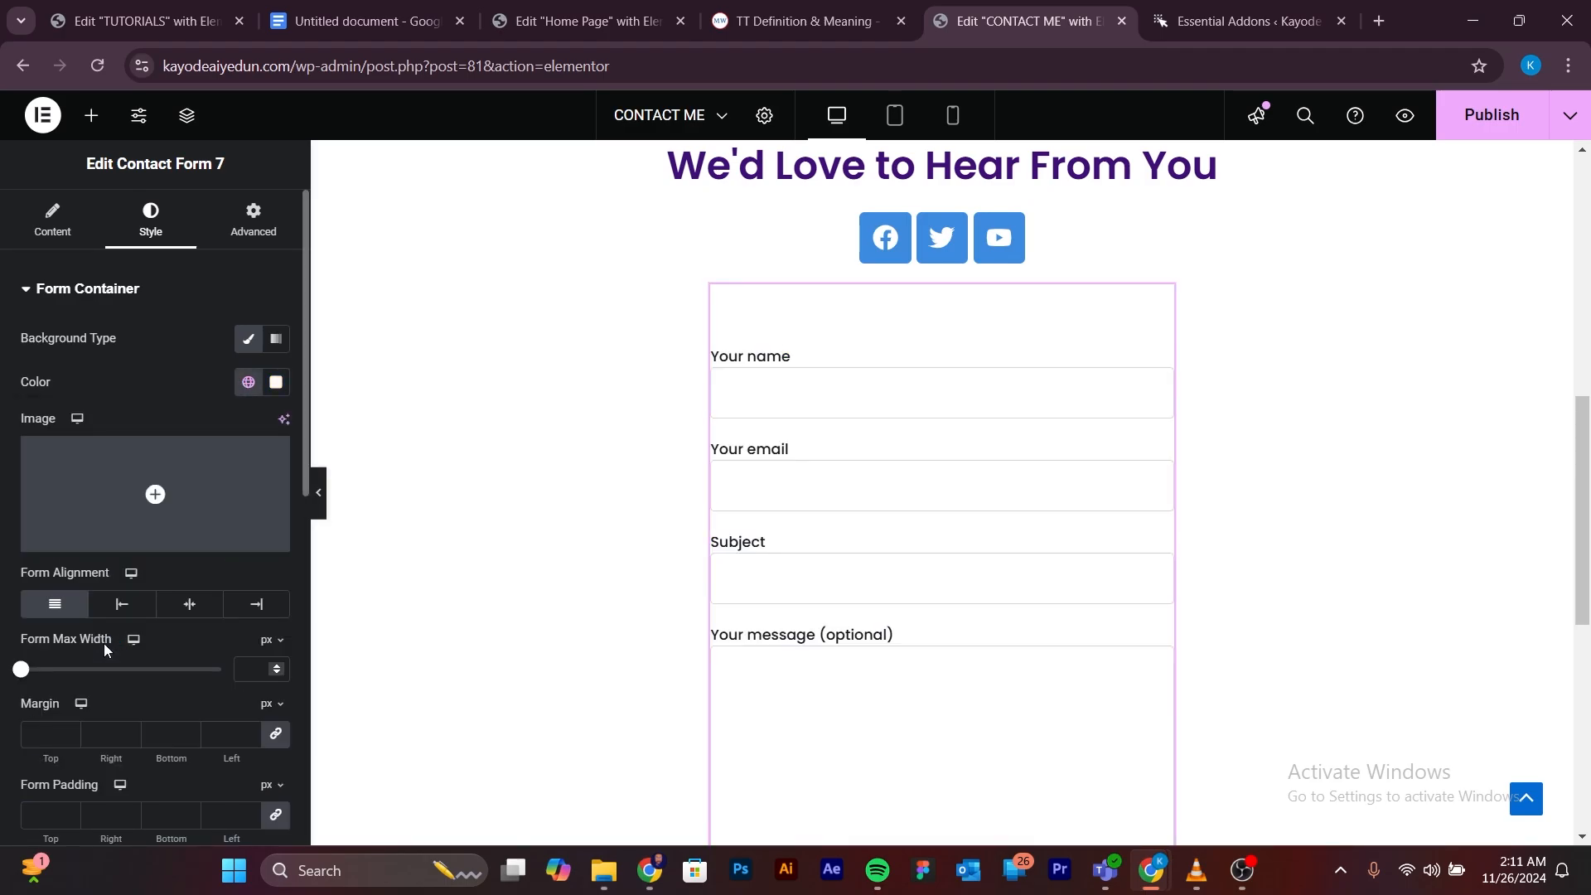
Set the form container's padding to 50 px on all four sides.
{"action": "scroll", "coordinate": [269, 609], "scroll_direction": "down", "scroll_amount": 2}
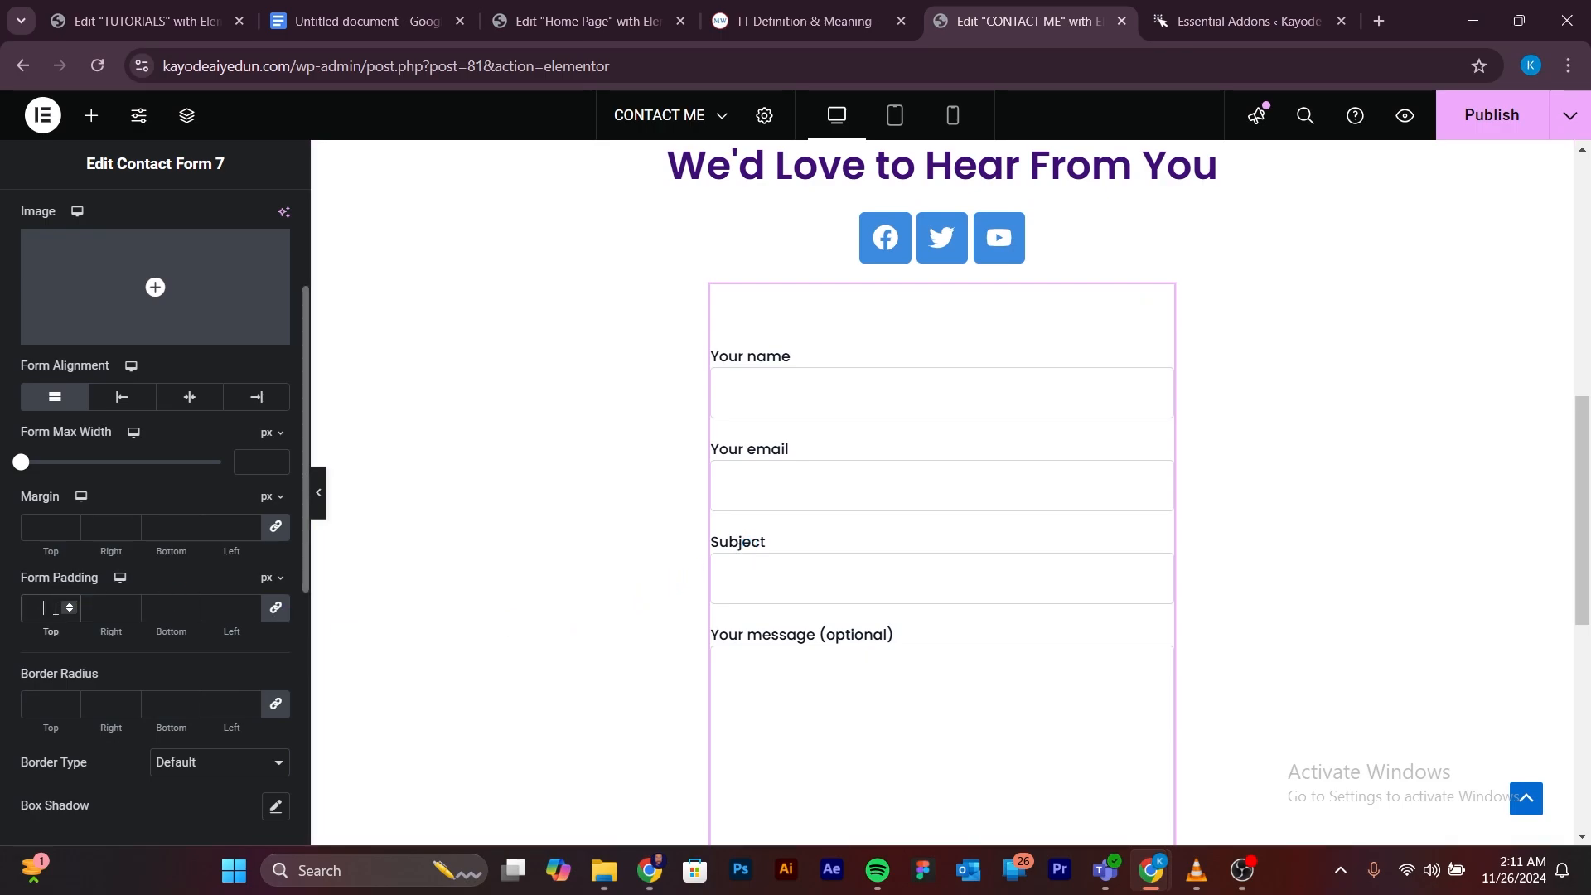
{"action": "type", "text": "50"}
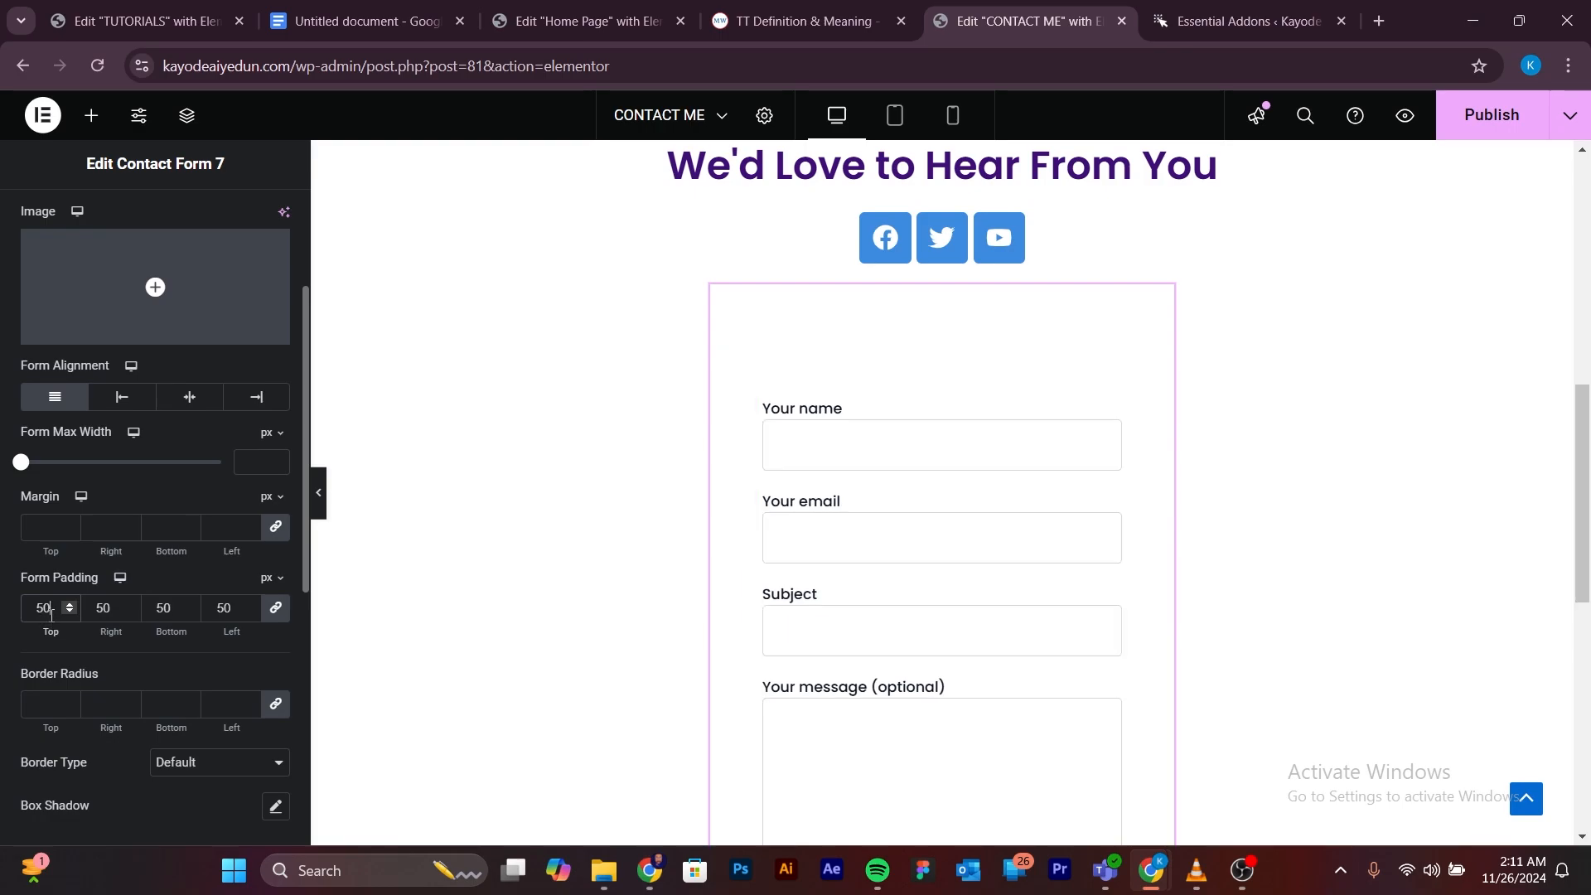
{"action": "scroll", "coordinate": [820, 514], "scroll_direction": "down", "scroll_amount": 3}
{"action": "scroll", "coordinate": [822, 524], "scroll_direction": "down", "scroll_amount": 1}
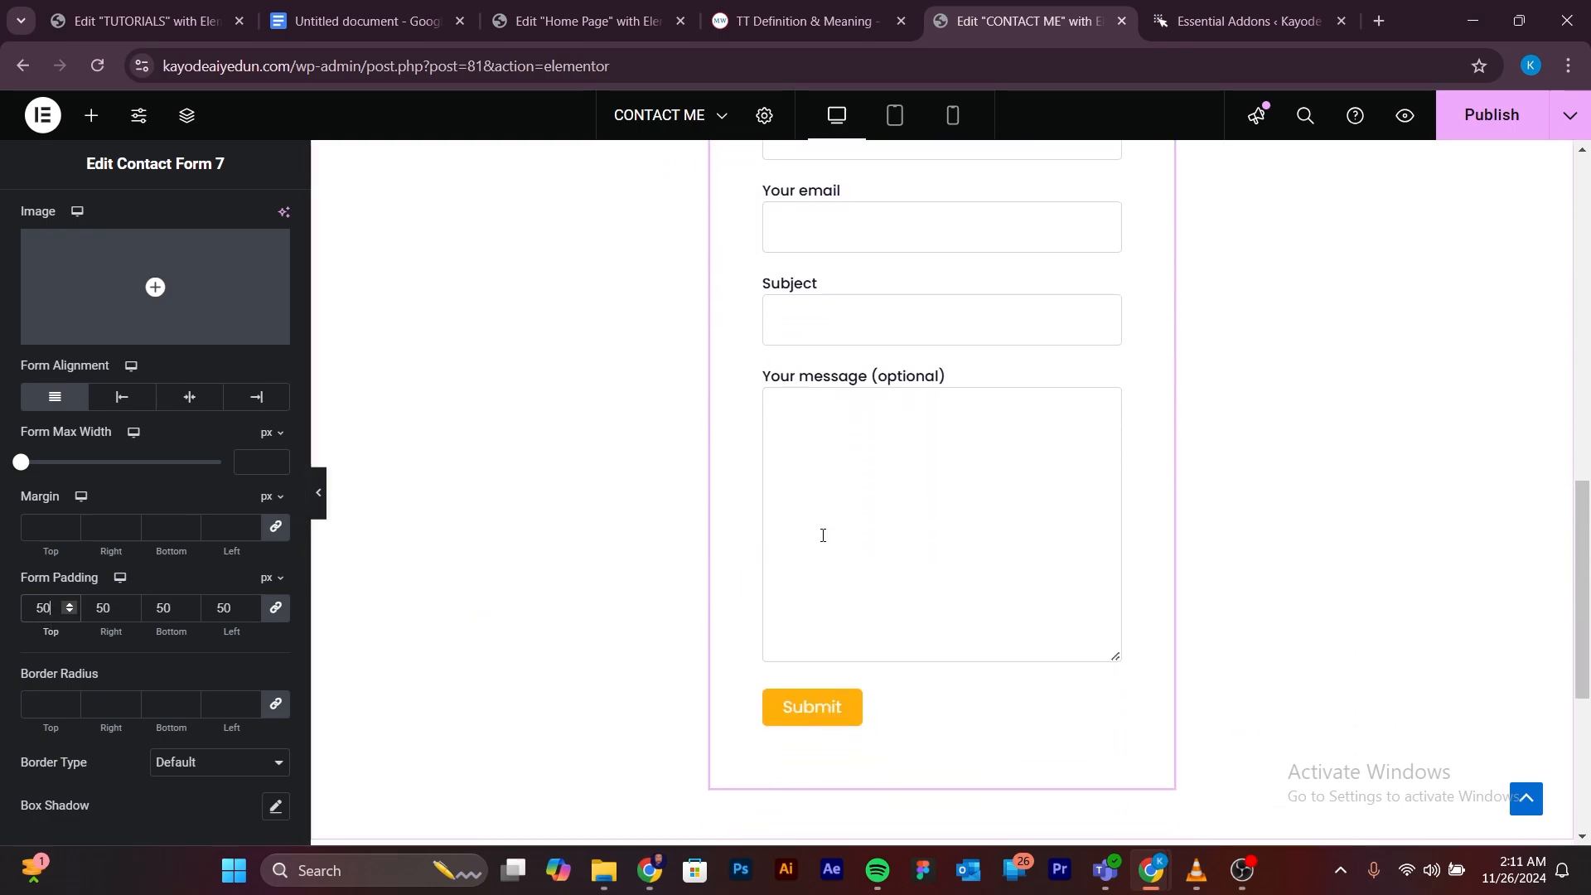
{"action": "scroll", "coordinate": [823, 524], "scroll_direction": "up", "scroll_amount": 4}
{"action": "scroll", "coordinate": [823, 535], "scroll_direction": "down", "scroll_amount": 1}
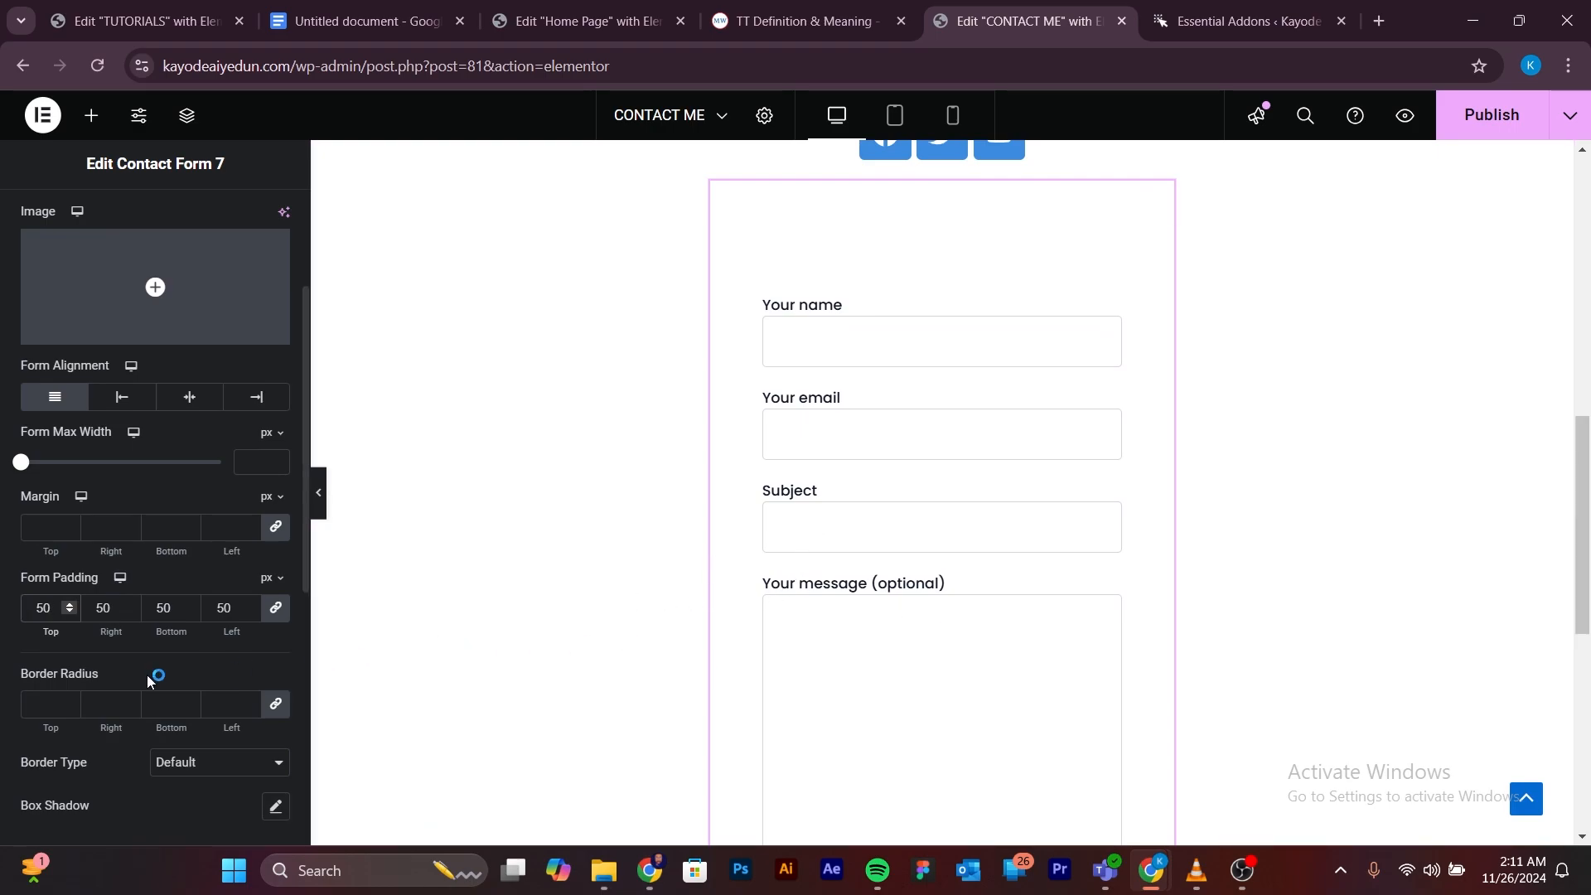
Round the form container's corners with a border radius of 30 px on all sides.
{"action": "left_click", "coordinate": [58, 706]}
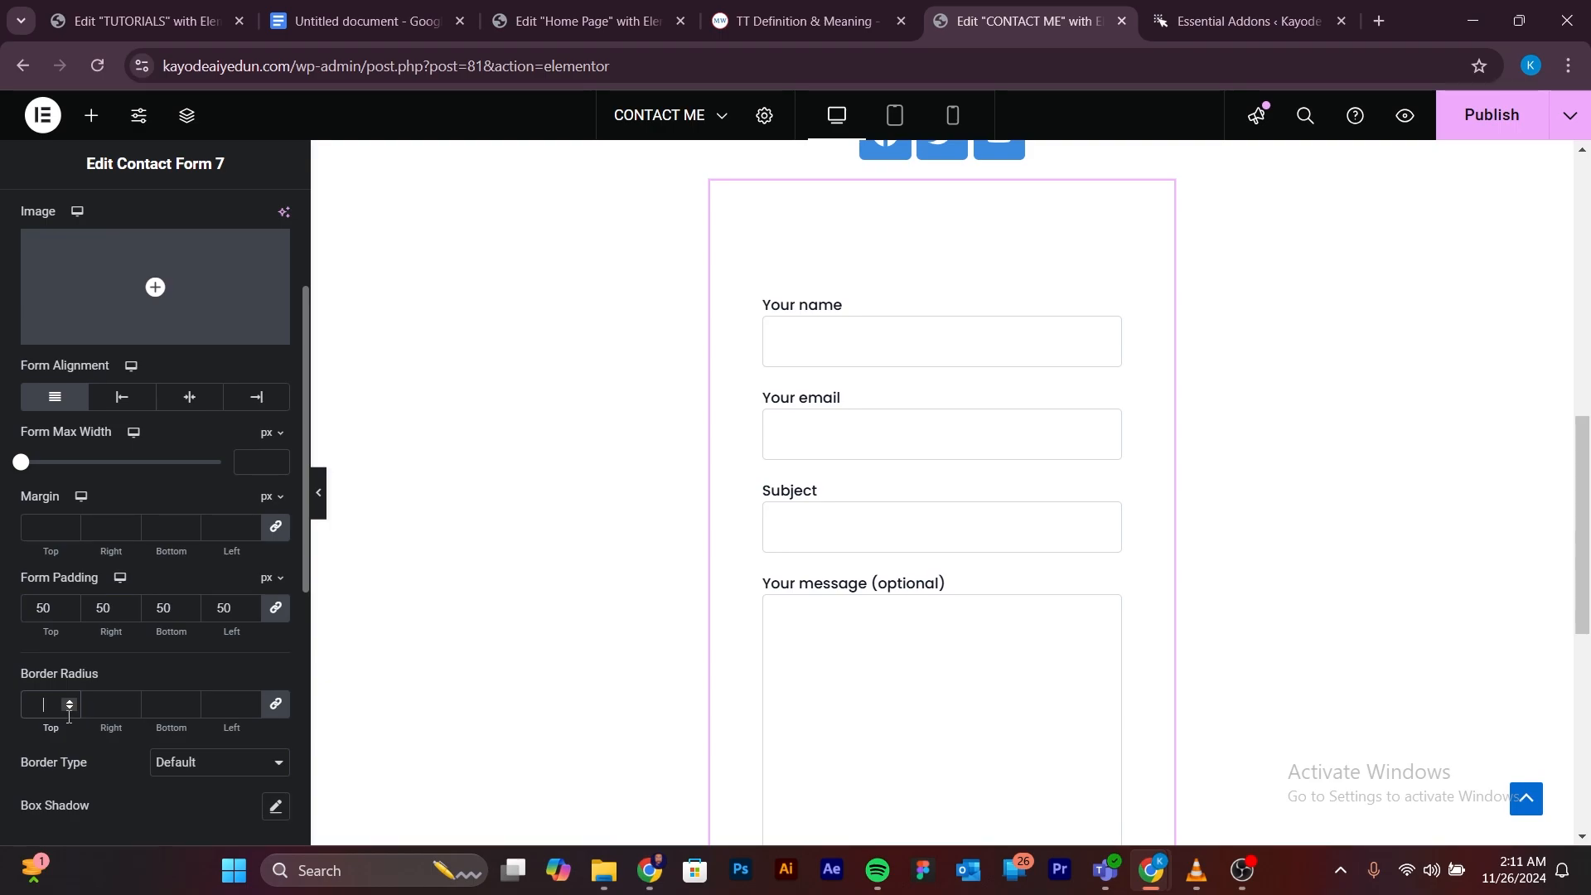
{"action": "type", "text": "30"}
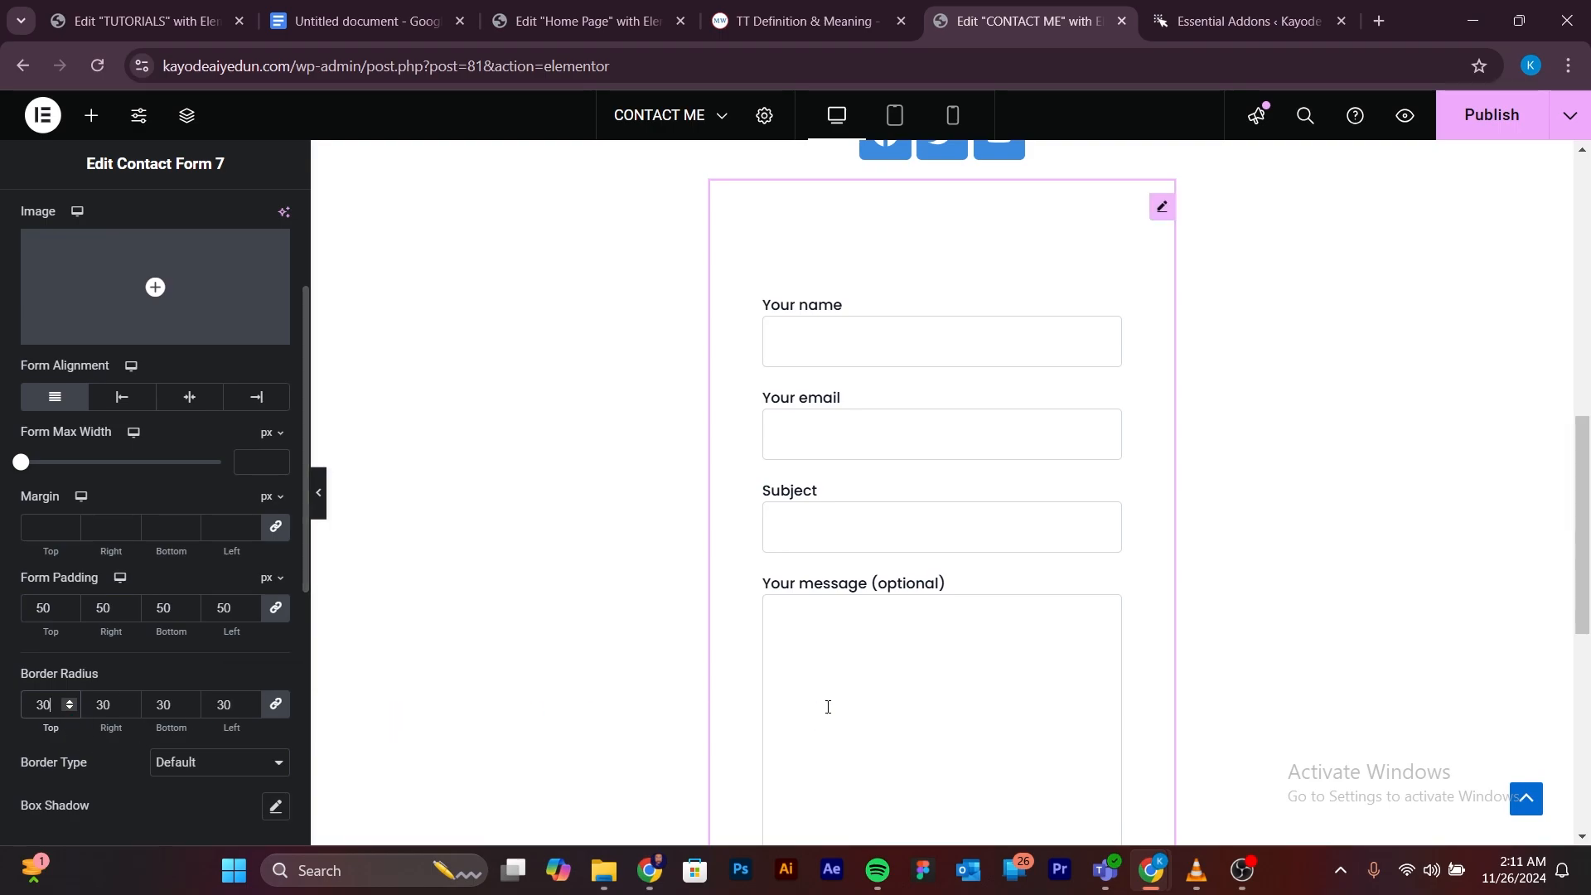
{"action": "scroll", "coordinate": [927, 617], "scroll_direction": "up", "scroll_amount": 3}
{"action": "scroll", "coordinate": [931, 596], "scroll_direction": "down", "scroll_amount": 1}
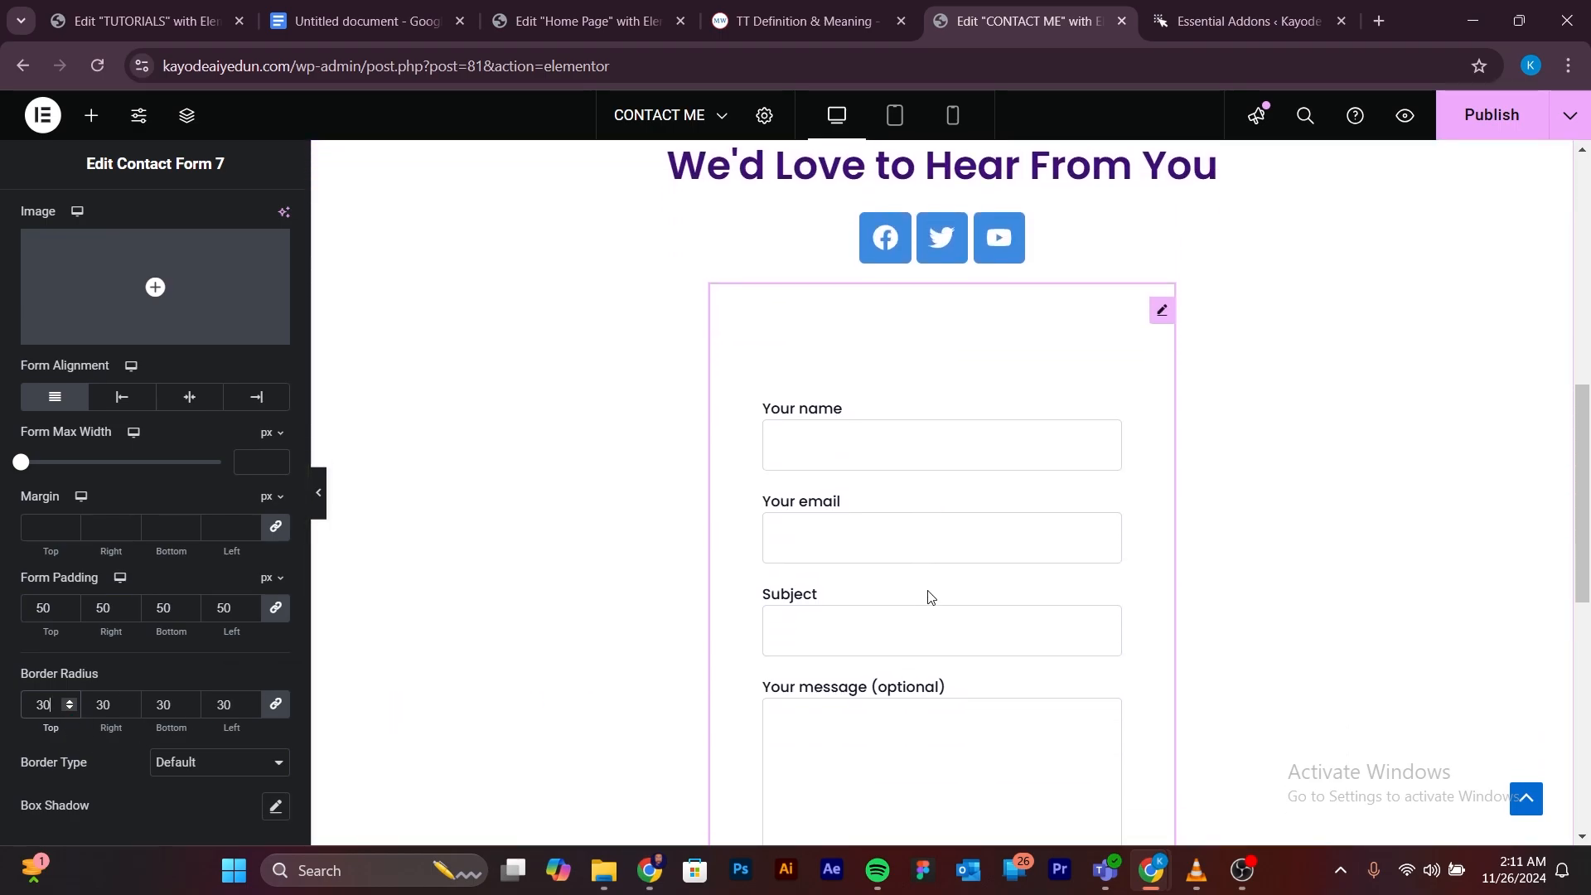
{"action": "scroll", "coordinate": [941, 575], "scroll_direction": "down", "scroll_amount": 1}
{"action": "scroll", "coordinate": [942, 570], "scroll_direction": "up", "scroll_amount": 2}
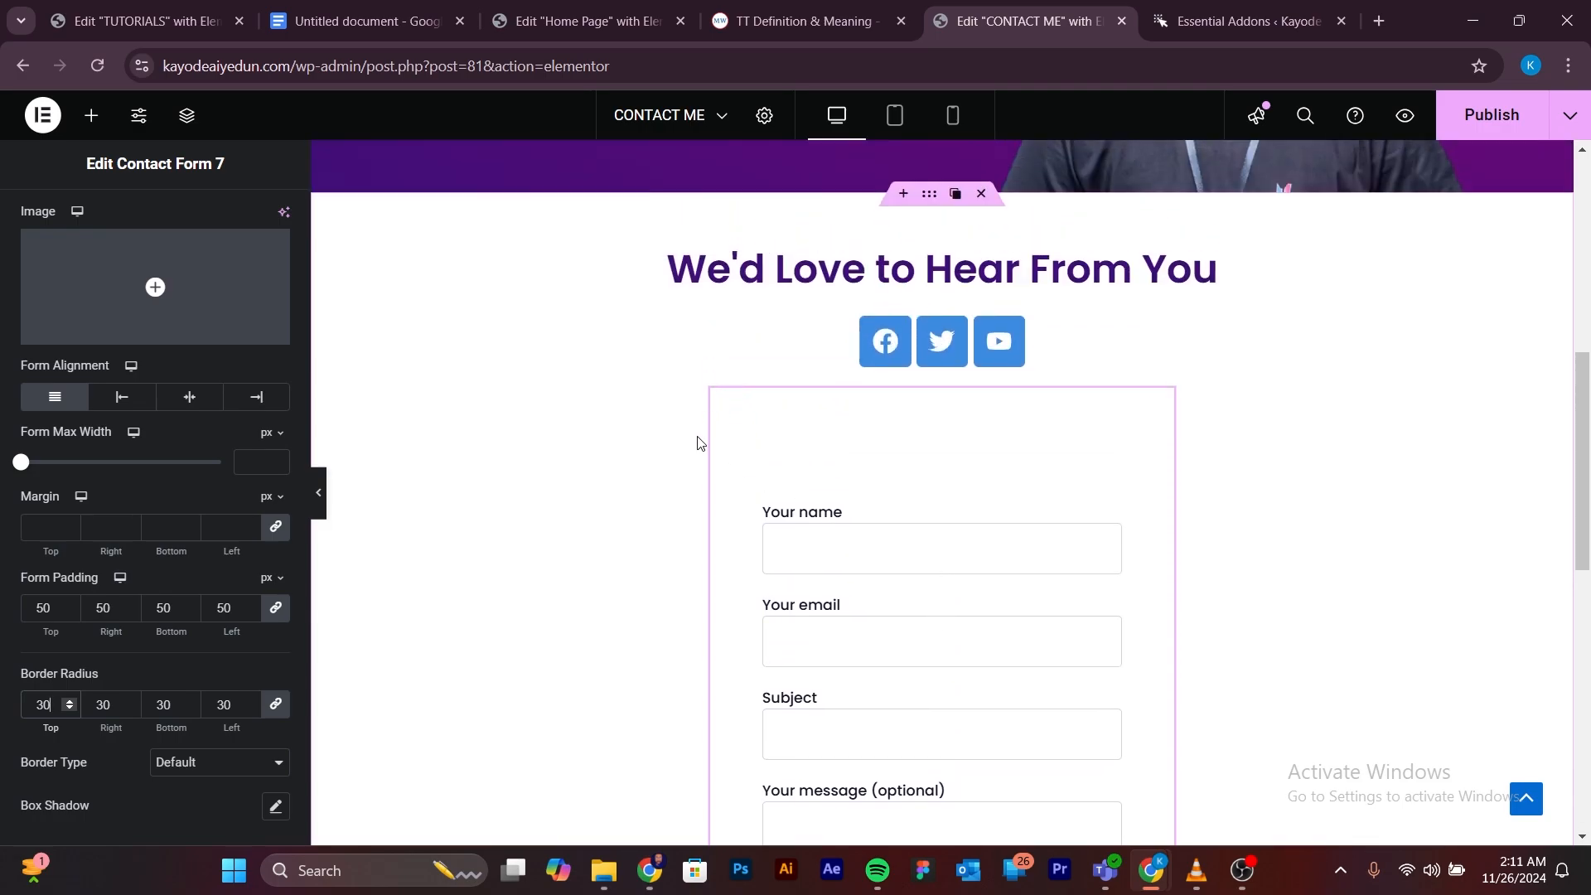
{"action": "scroll", "coordinate": [957, 684], "scroll_direction": "down", "scroll_amount": 5}
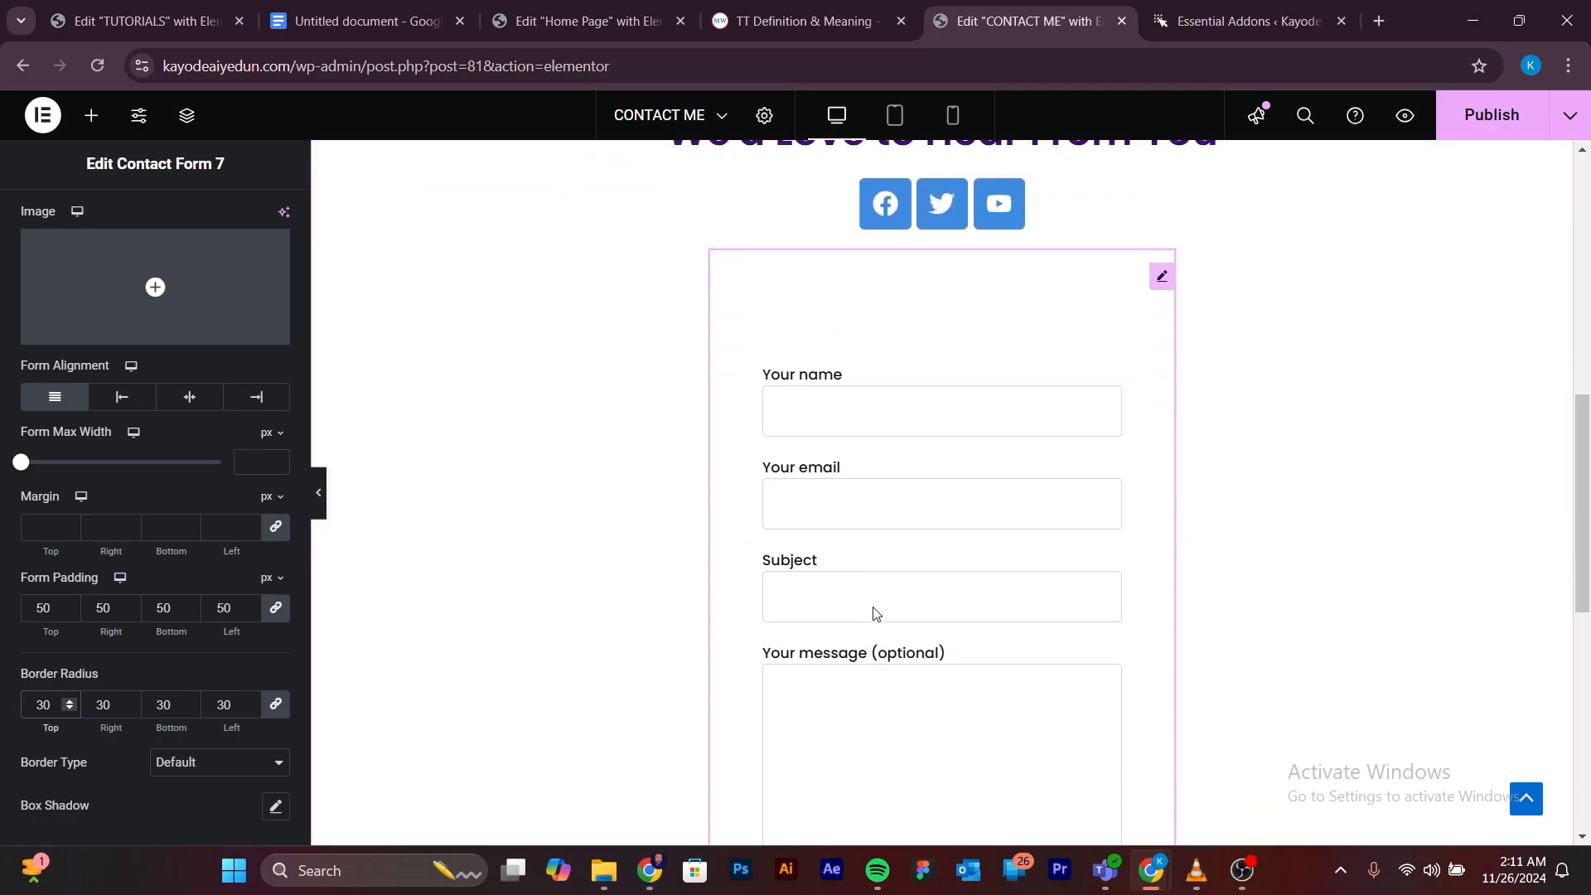
{"action": "scroll", "coordinate": [291, 659], "scroll_direction": "down", "scroll_amount": 1}
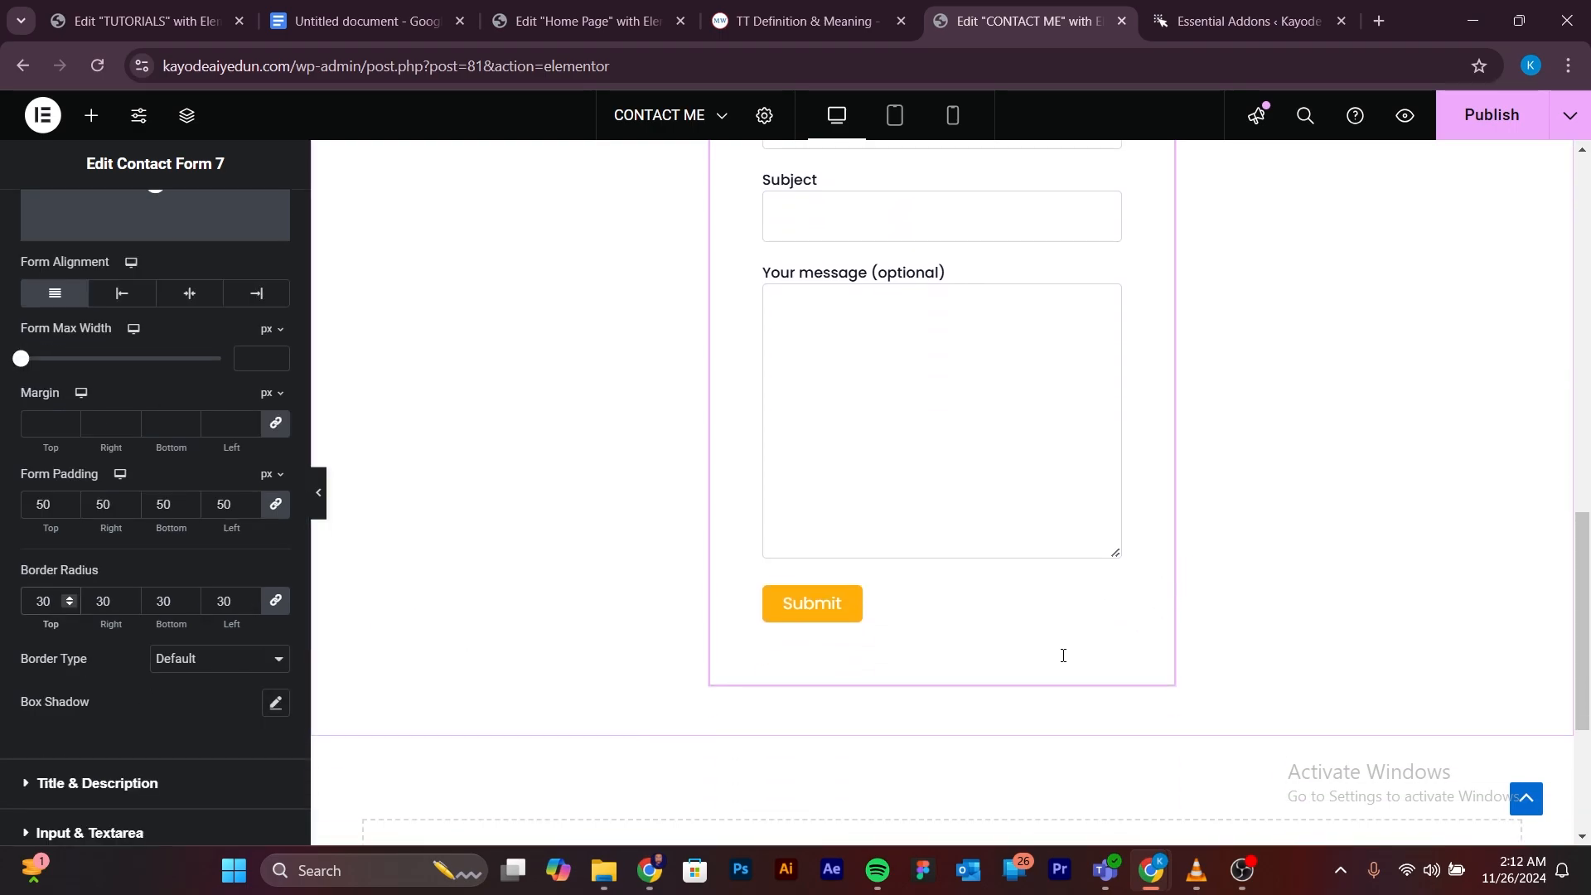
Add a box shadow with the default settings around the form container.
{"action": "left_click", "coordinate": [275, 703]}
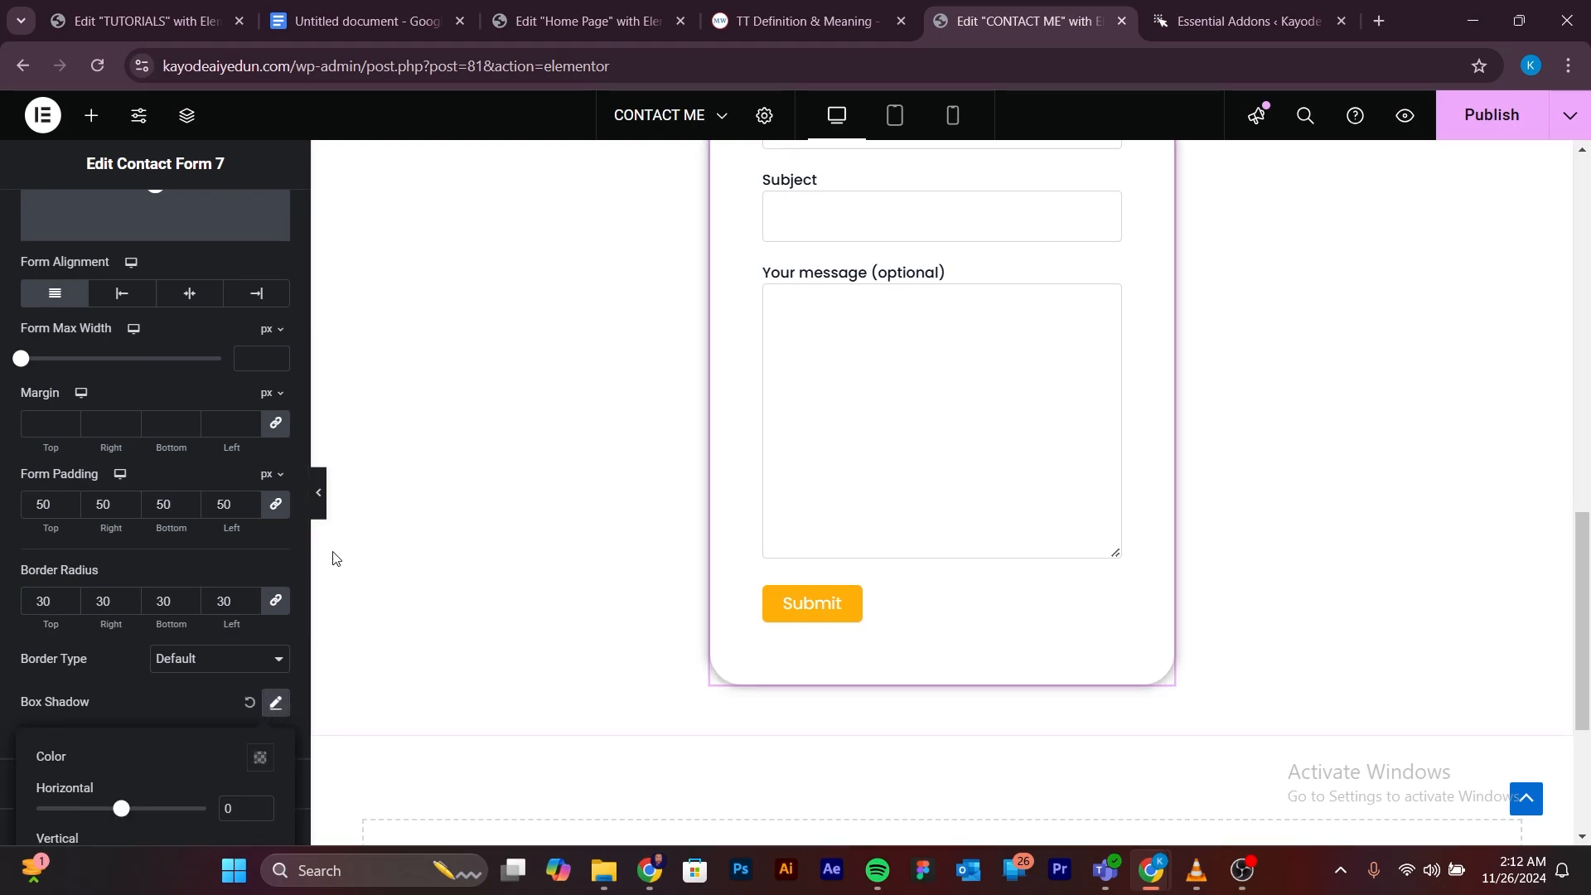
{"action": "scroll", "coordinate": [962, 419], "scroll_direction": "up", "scroll_amount": 4}
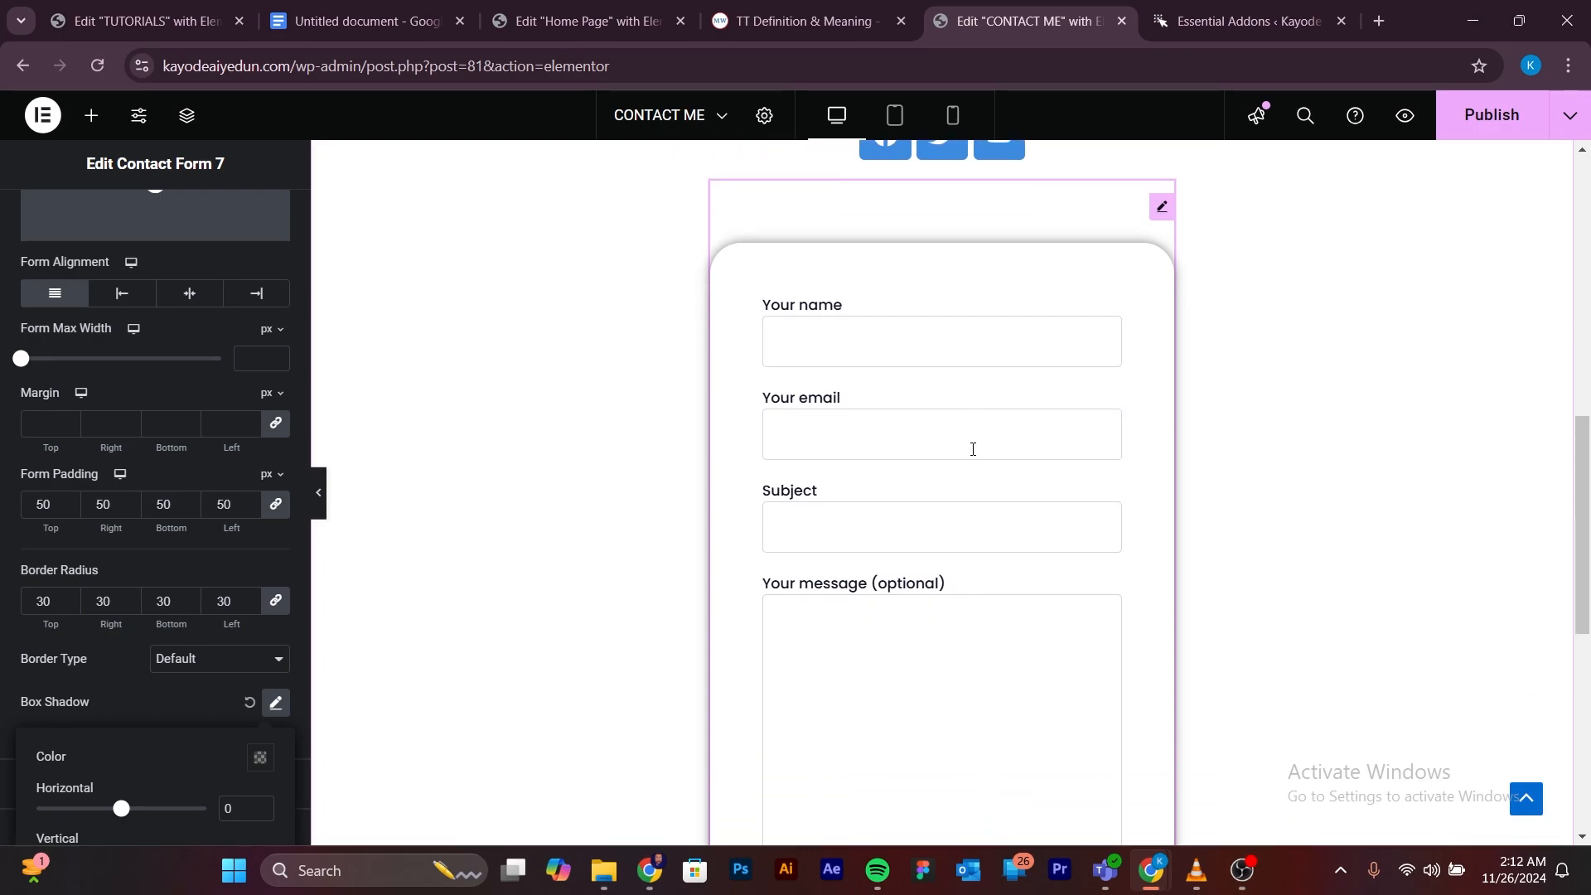
{"action": "scroll", "coordinate": [1051, 530], "scroll_direction": "down", "scroll_amount": 3}
{"action": "scroll", "coordinate": [1189, 648], "scroll_direction": "down", "scroll_amount": 2}
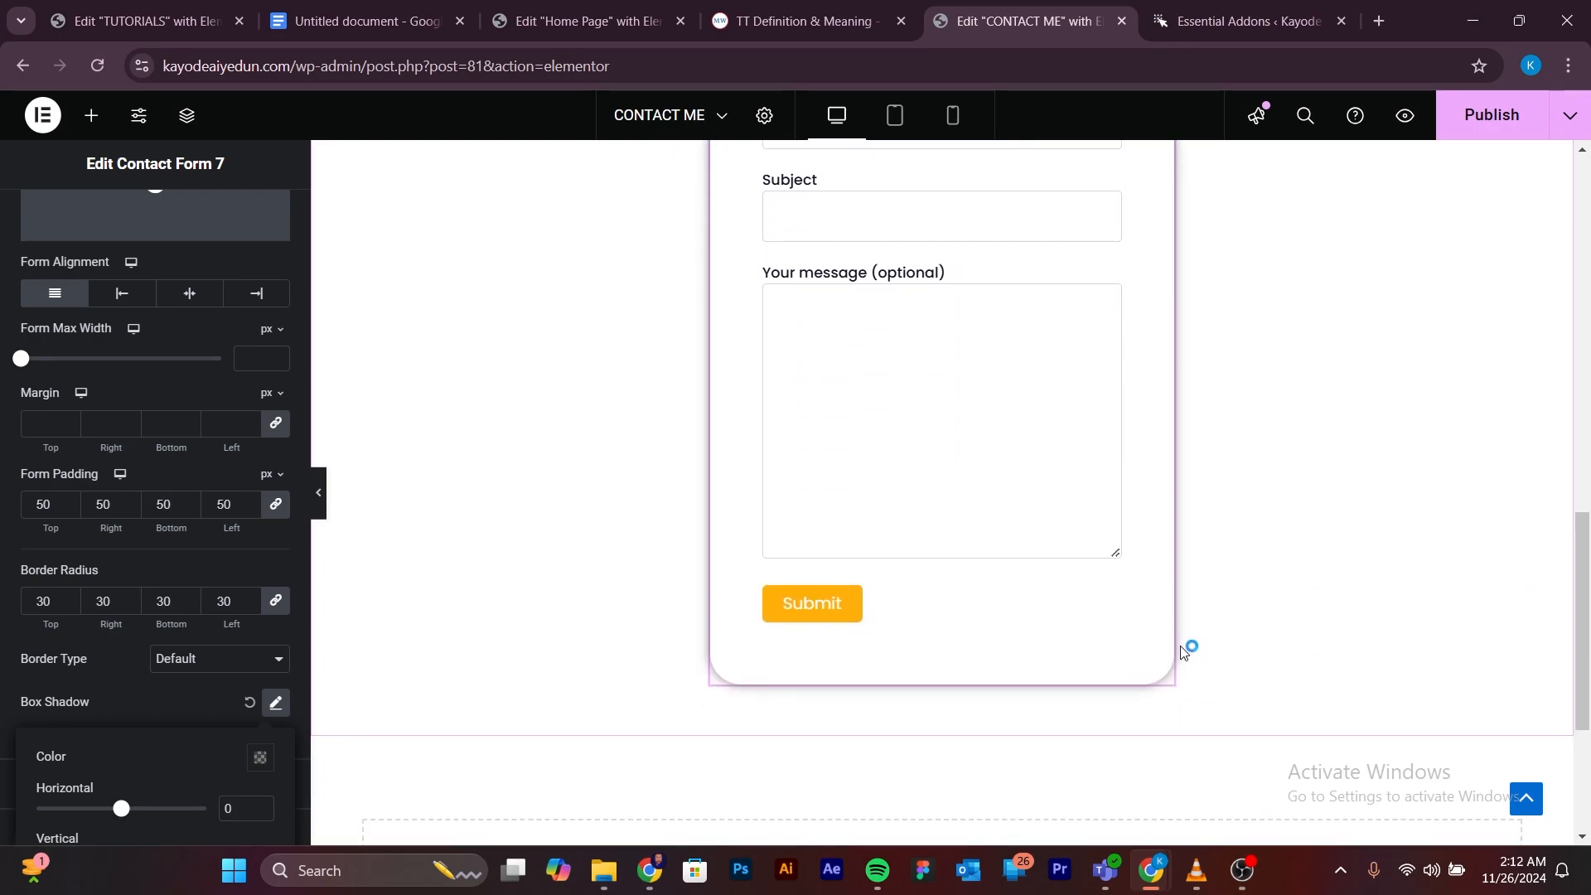
{"action": "scroll", "coordinate": [1214, 621], "scroll_direction": "up", "scroll_amount": 5}
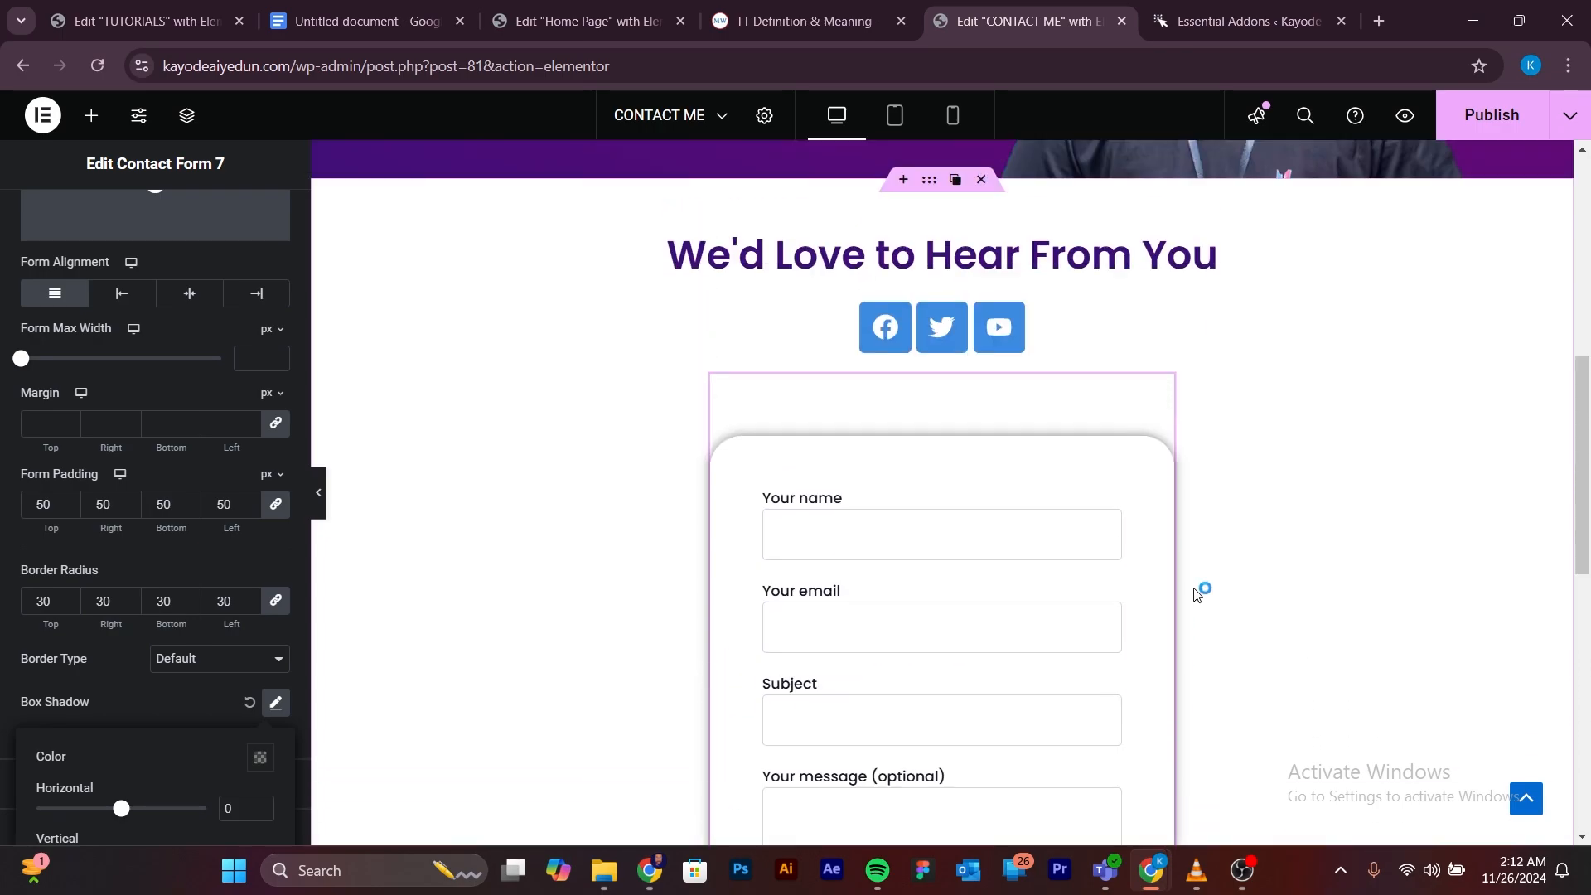
{"action": "scroll", "coordinate": [166, 646], "scroll_direction": "down", "scroll_amount": 2}
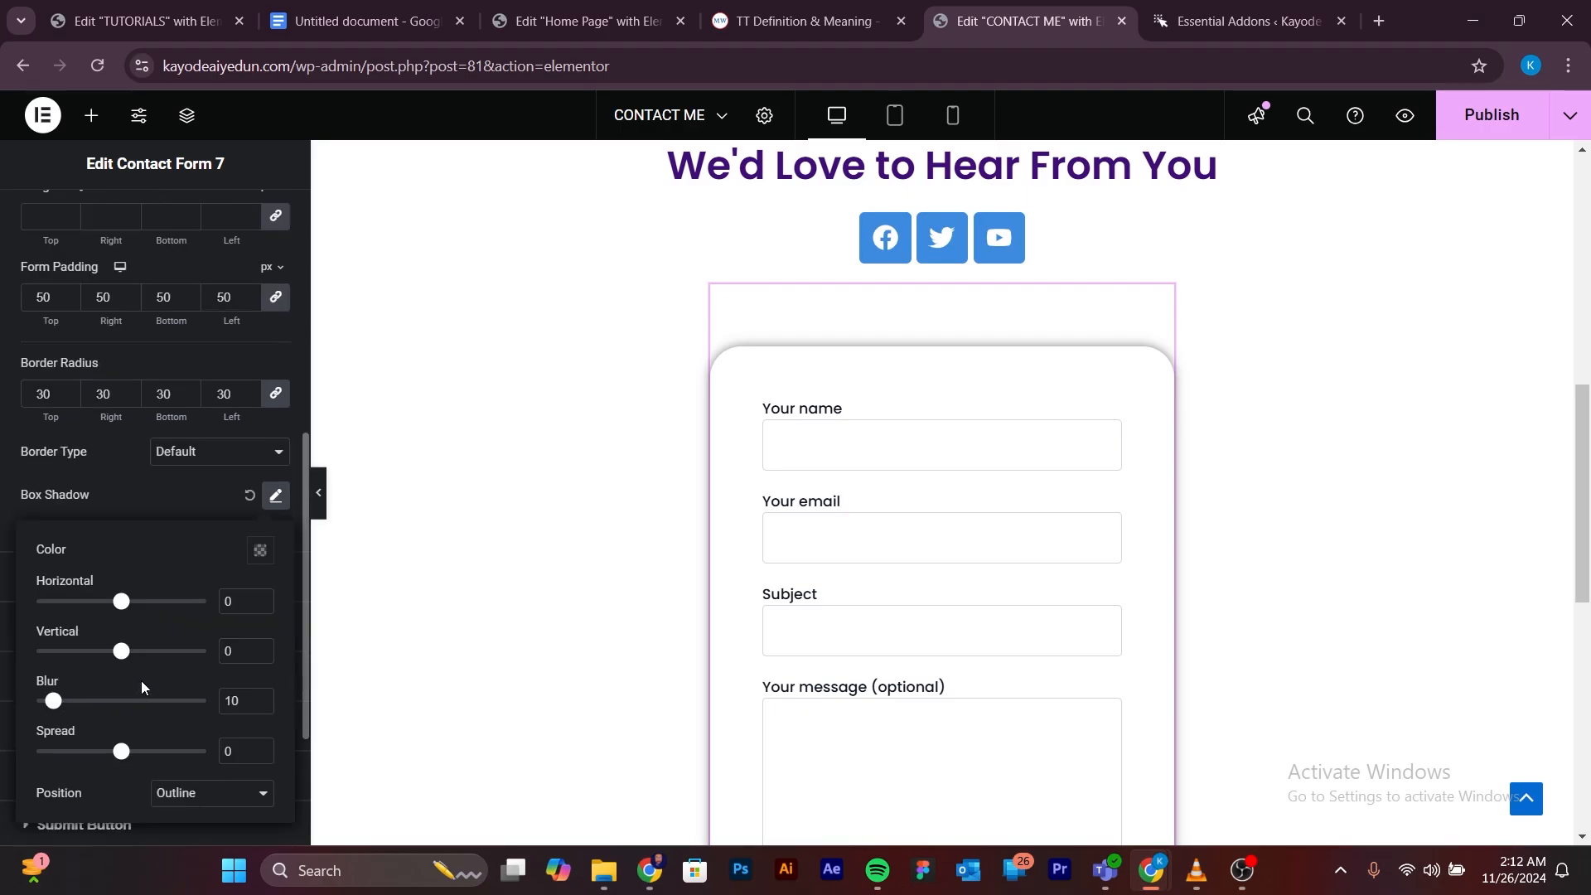
Lighten the form container's box shadow by setting its color to rgba(0, 0, 0, 0.28).
{"action": "left_click", "coordinate": [257, 551]}
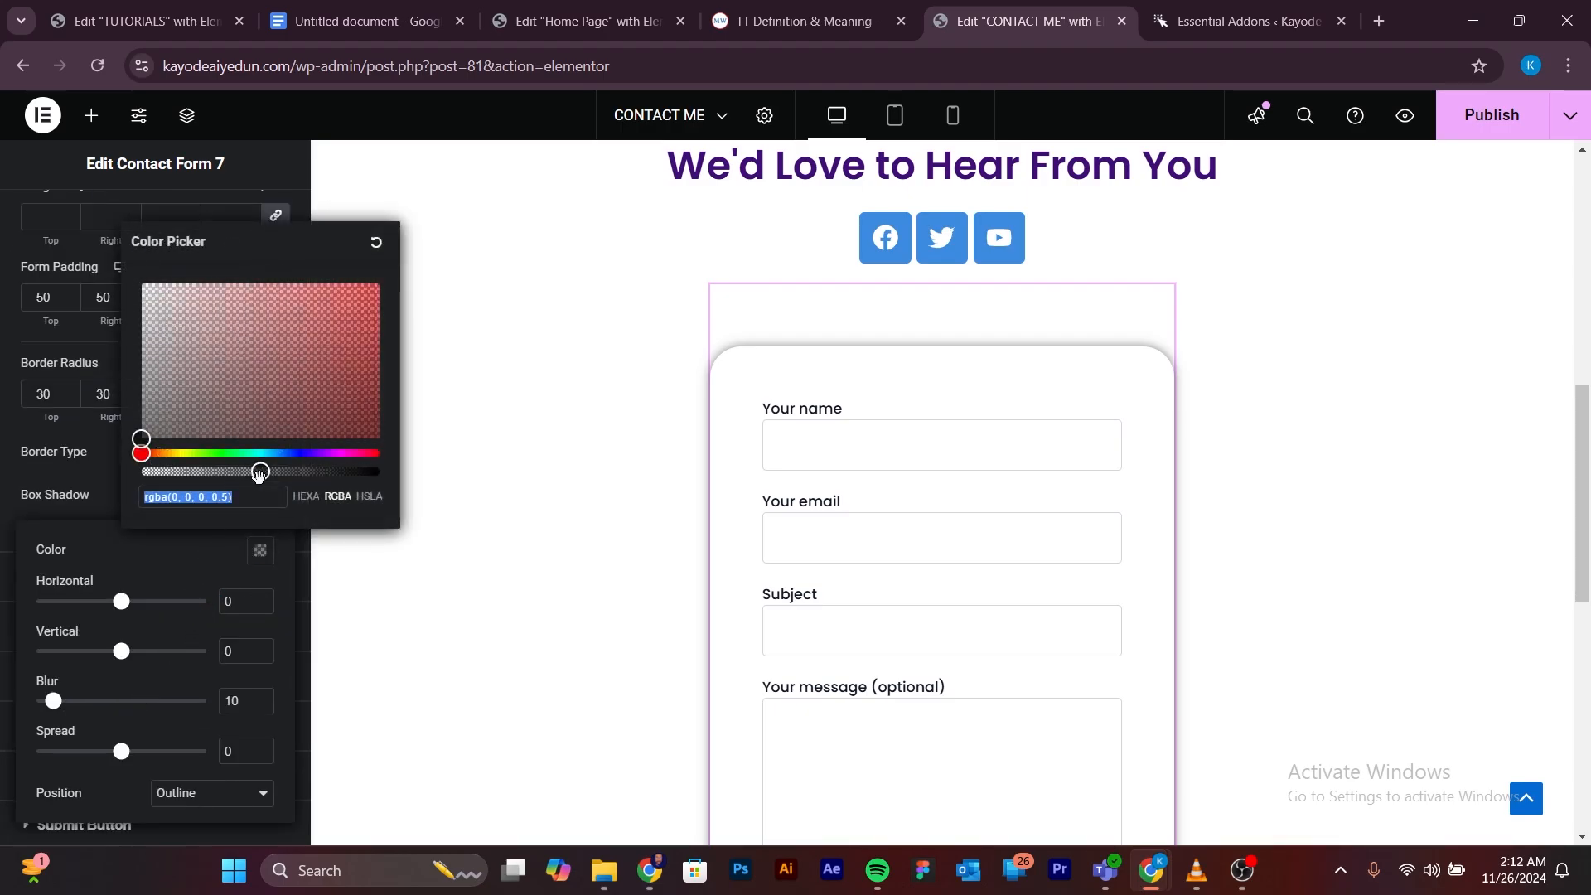
{"action": "left_click", "coordinate": [258, 472]}
{"action": "left_click_drag", "start_coordinate": [259, 472], "coordinate": [207, 472]}
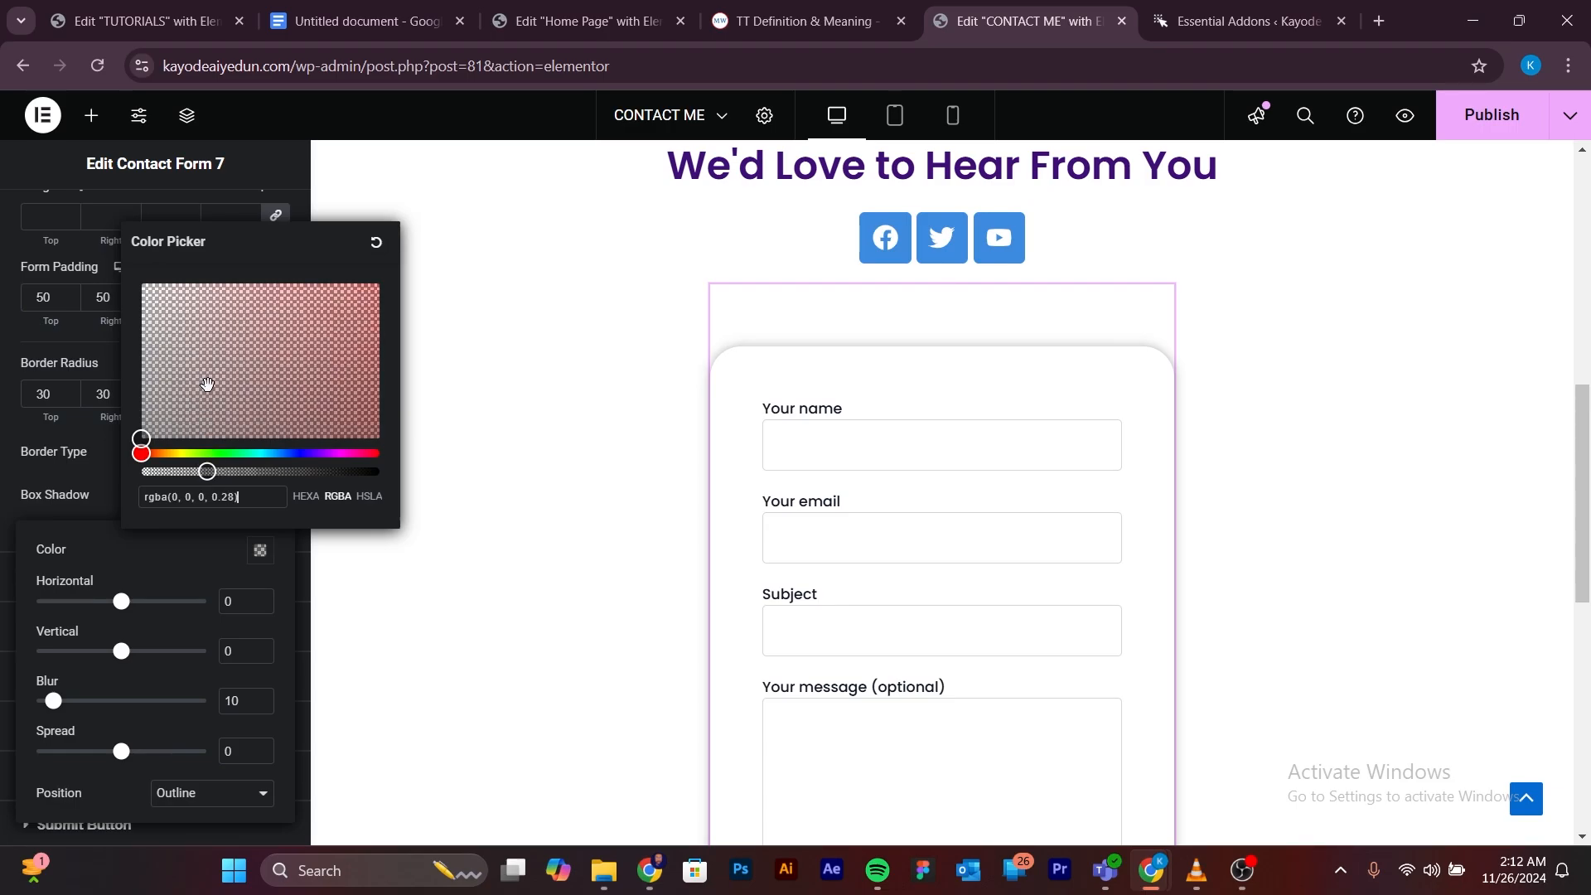
{"action": "left_click", "coordinate": [195, 554]}
{"action": "scroll", "coordinate": [859, 552], "scroll_direction": "down", "scroll_amount": 1}
{"action": "scroll", "coordinate": [860, 552], "scroll_direction": "down", "scroll_amount": 4}
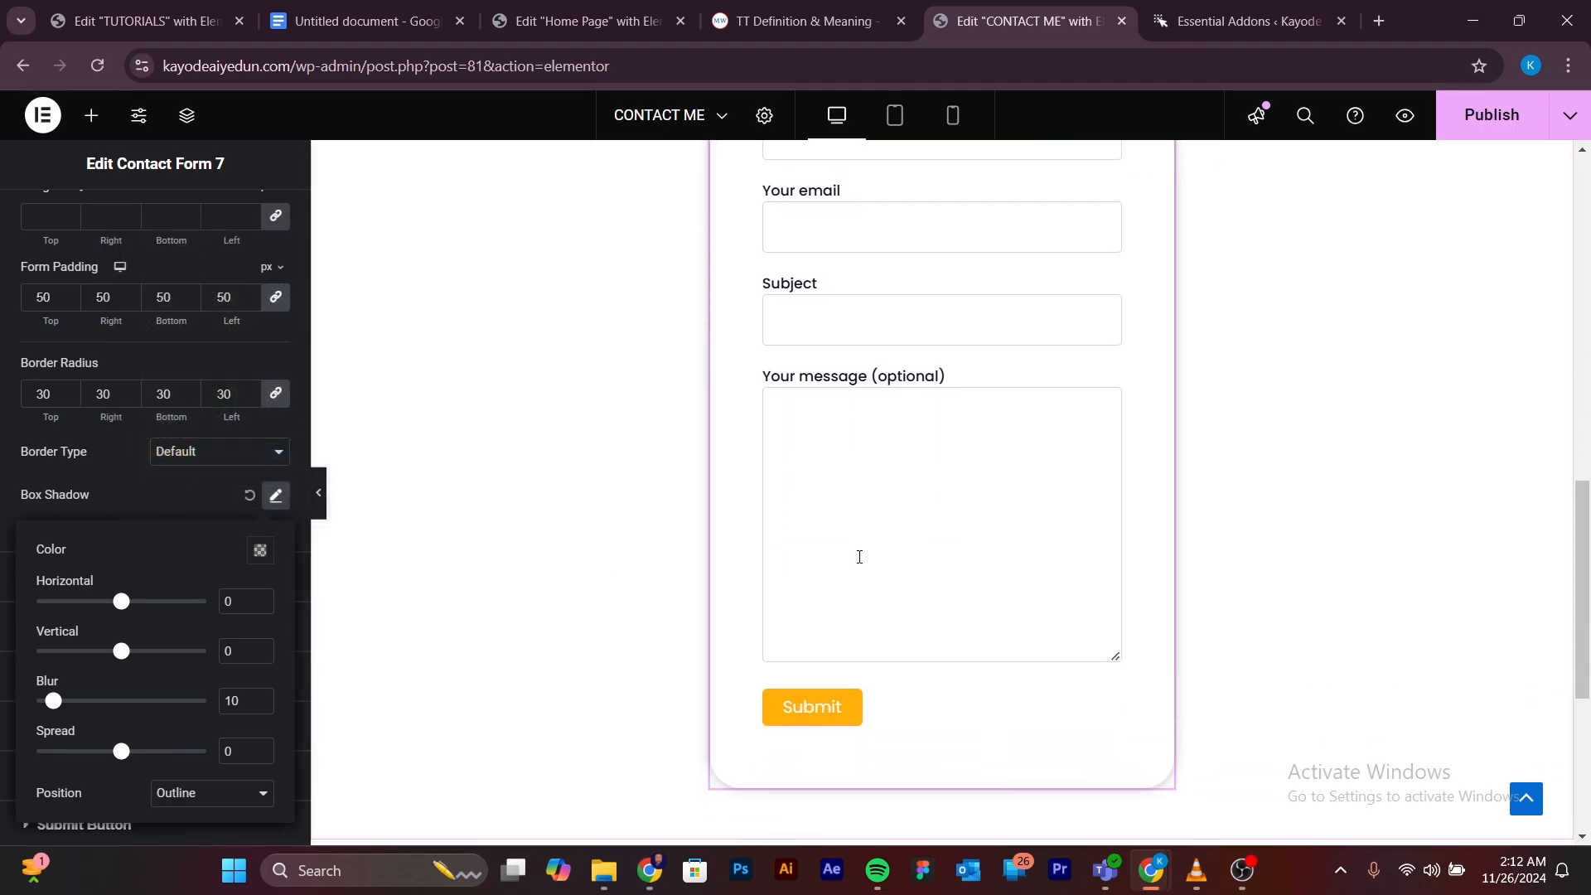
{"action": "scroll", "coordinate": [202, 678], "scroll_direction": "down", "scroll_amount": 3}
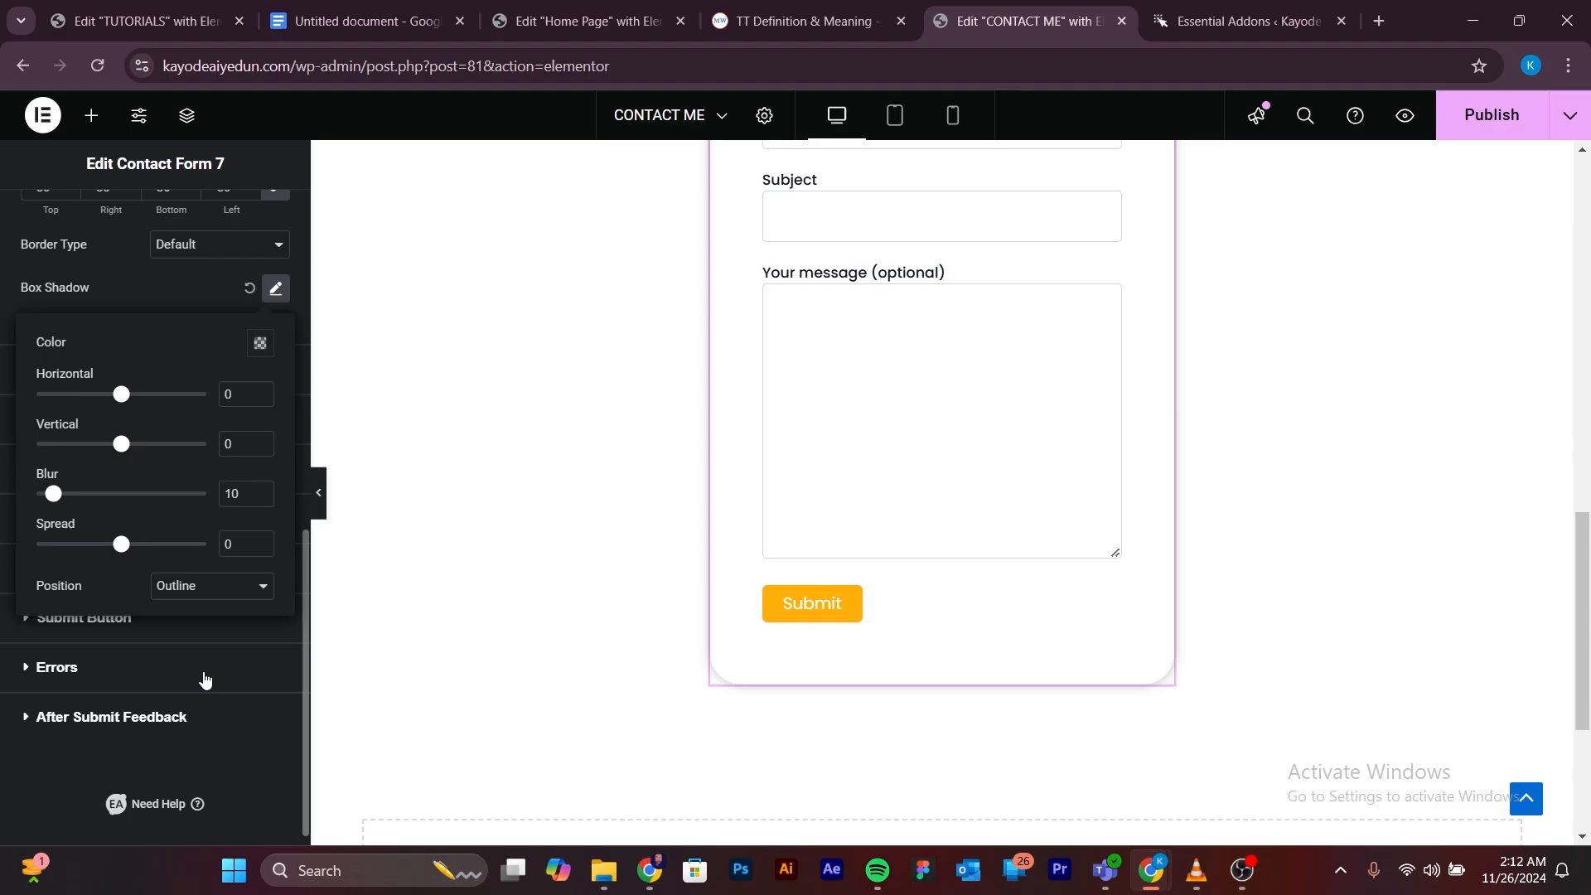
{"action": "scroll", "coordinate": [195, 650], "scroll_direction": "up", "scroll_amount": 4}
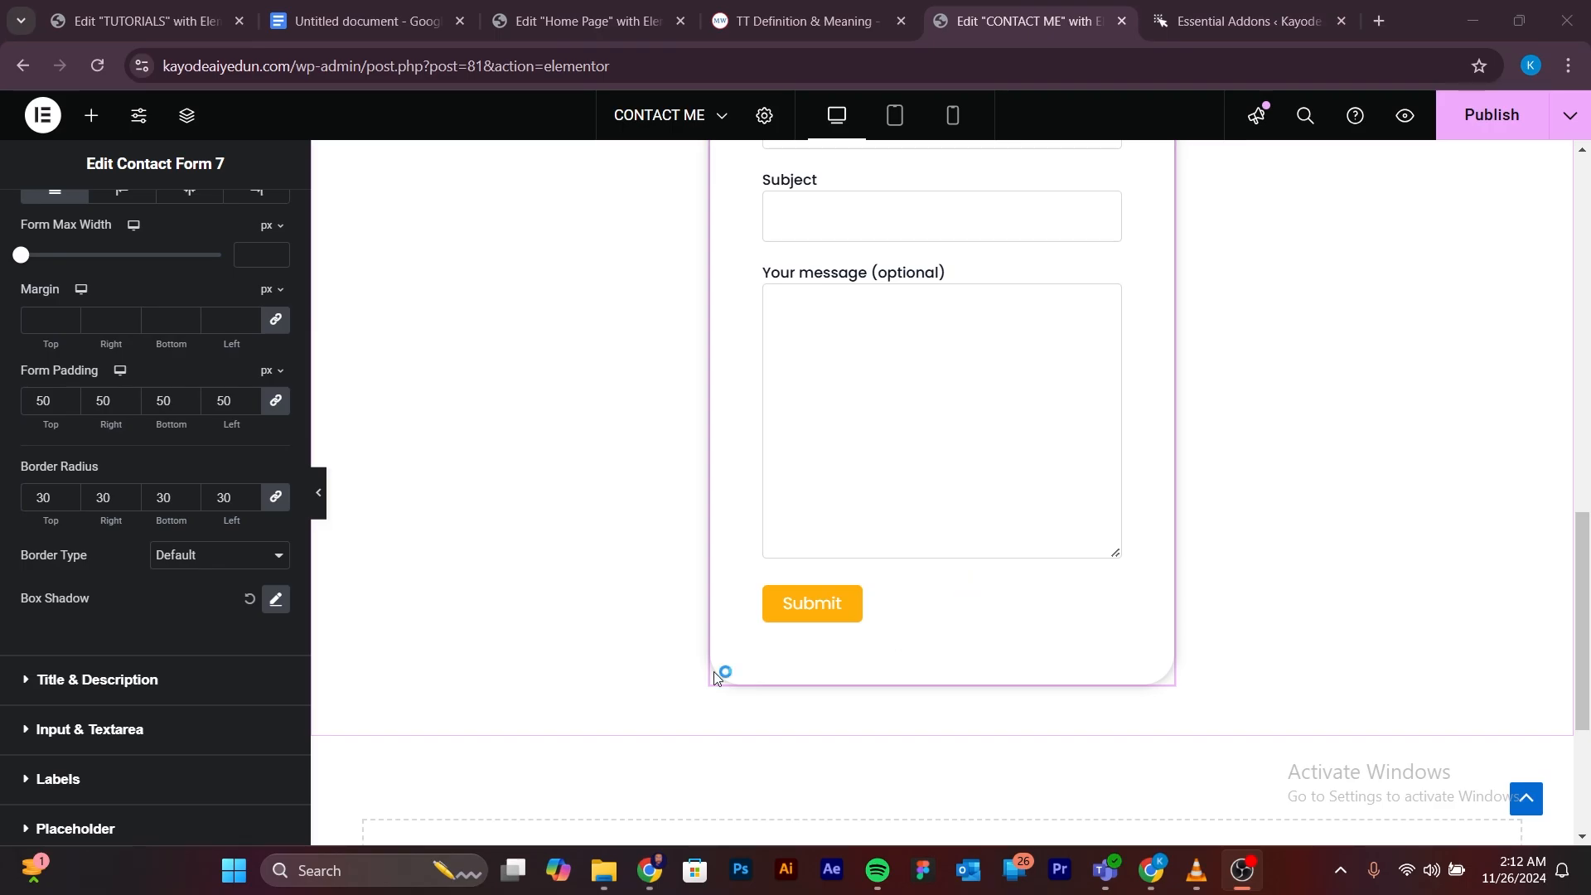
Center the contact form's Submit button beneath the message field.
{"action": "scroll", "coordinate": [127, 643], "scroll_direction": "down", "scroll_amount": 1}
{"action": "scroll", "coordinate": [127, 646], "scroll_direction": "down", "scroll_amount": 1}
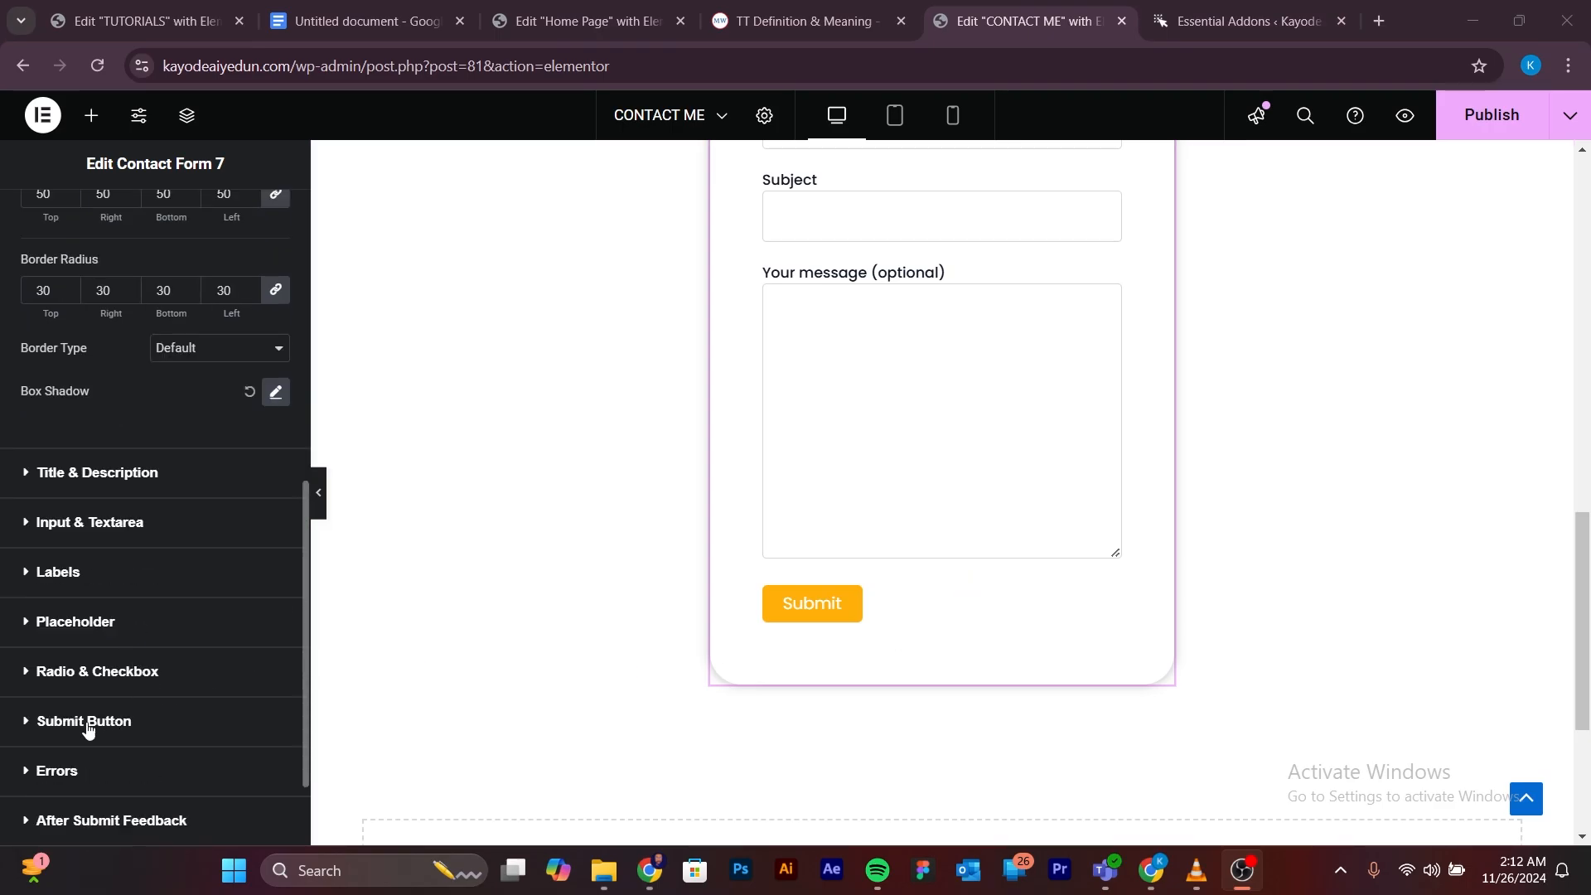
{"action": "left_click", "coordinate": [25, 723]}
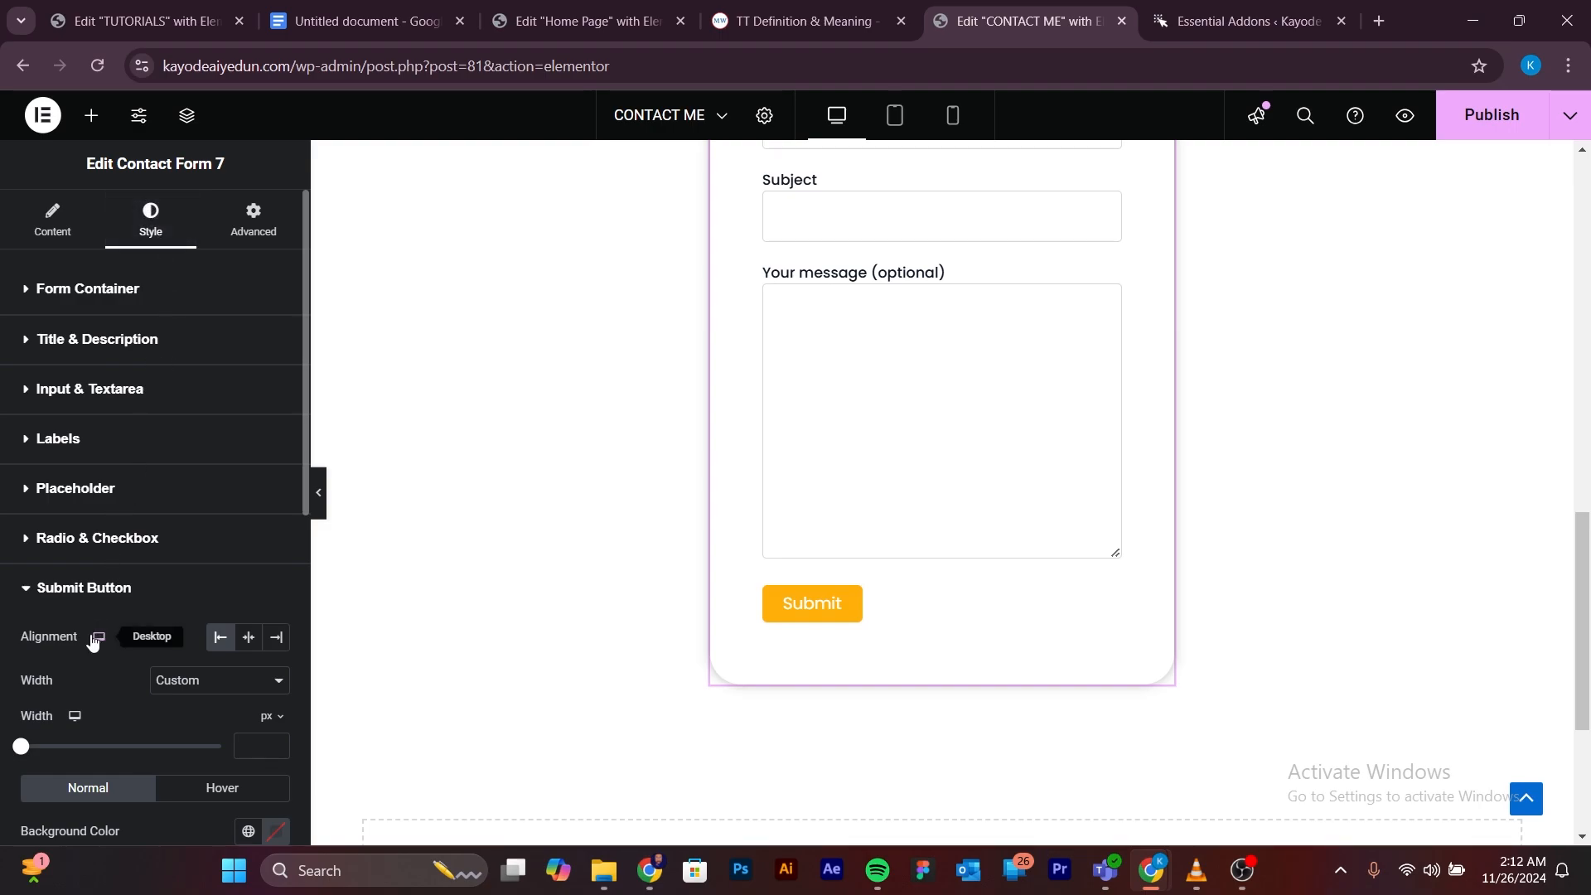
{"action": "left_click", "coordinate": [247, 640]}
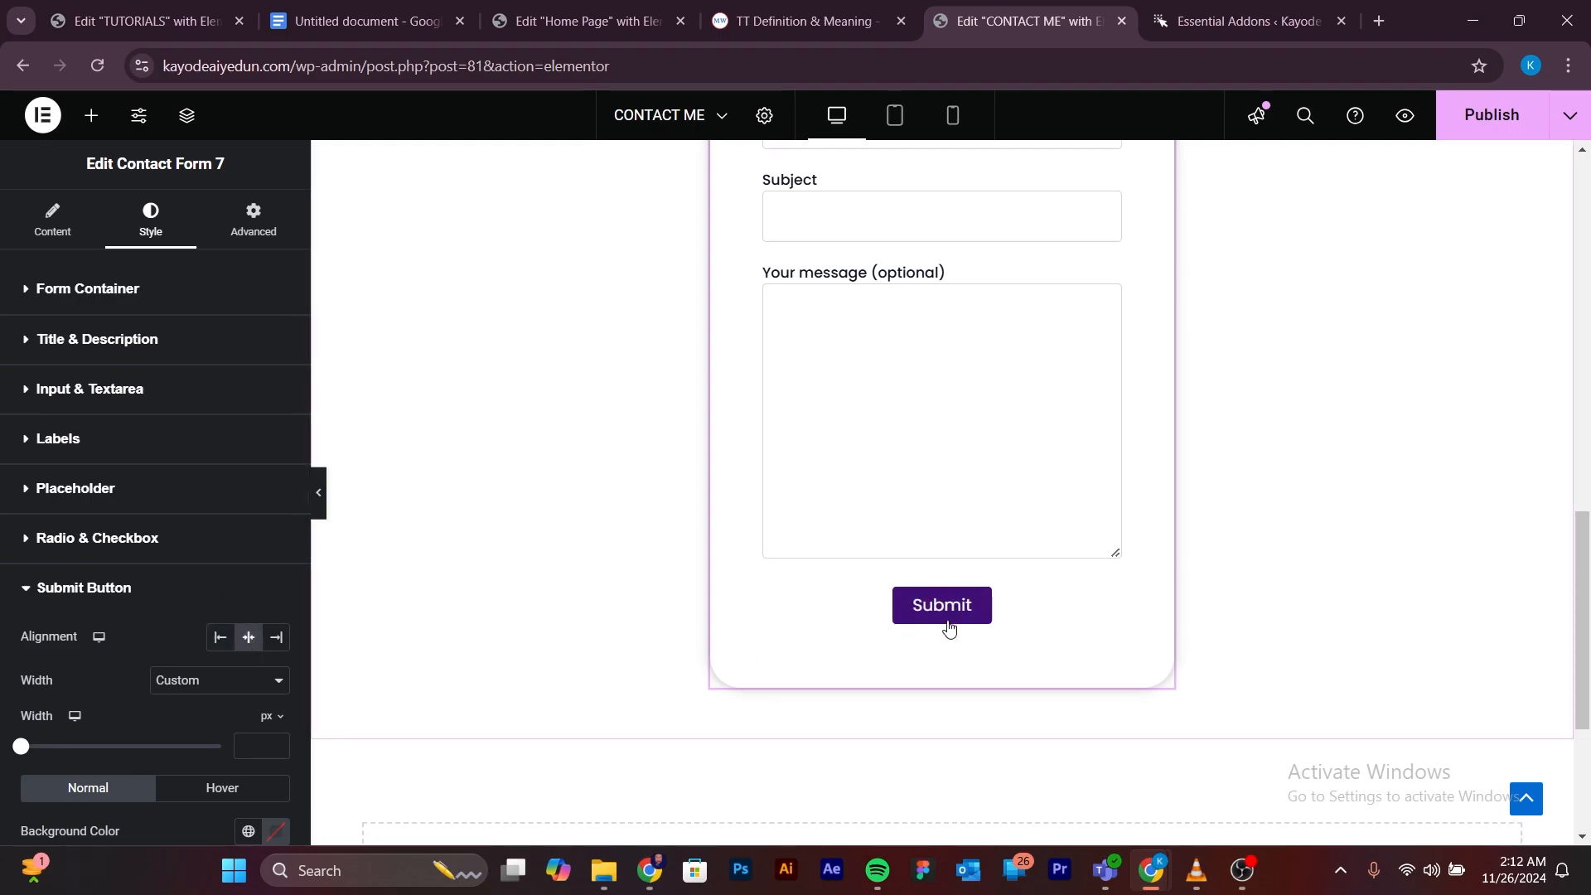
{"action": "scroll", "coordinate": [998, 461], "scroll_direction": "up", "scroll_amount": 6}
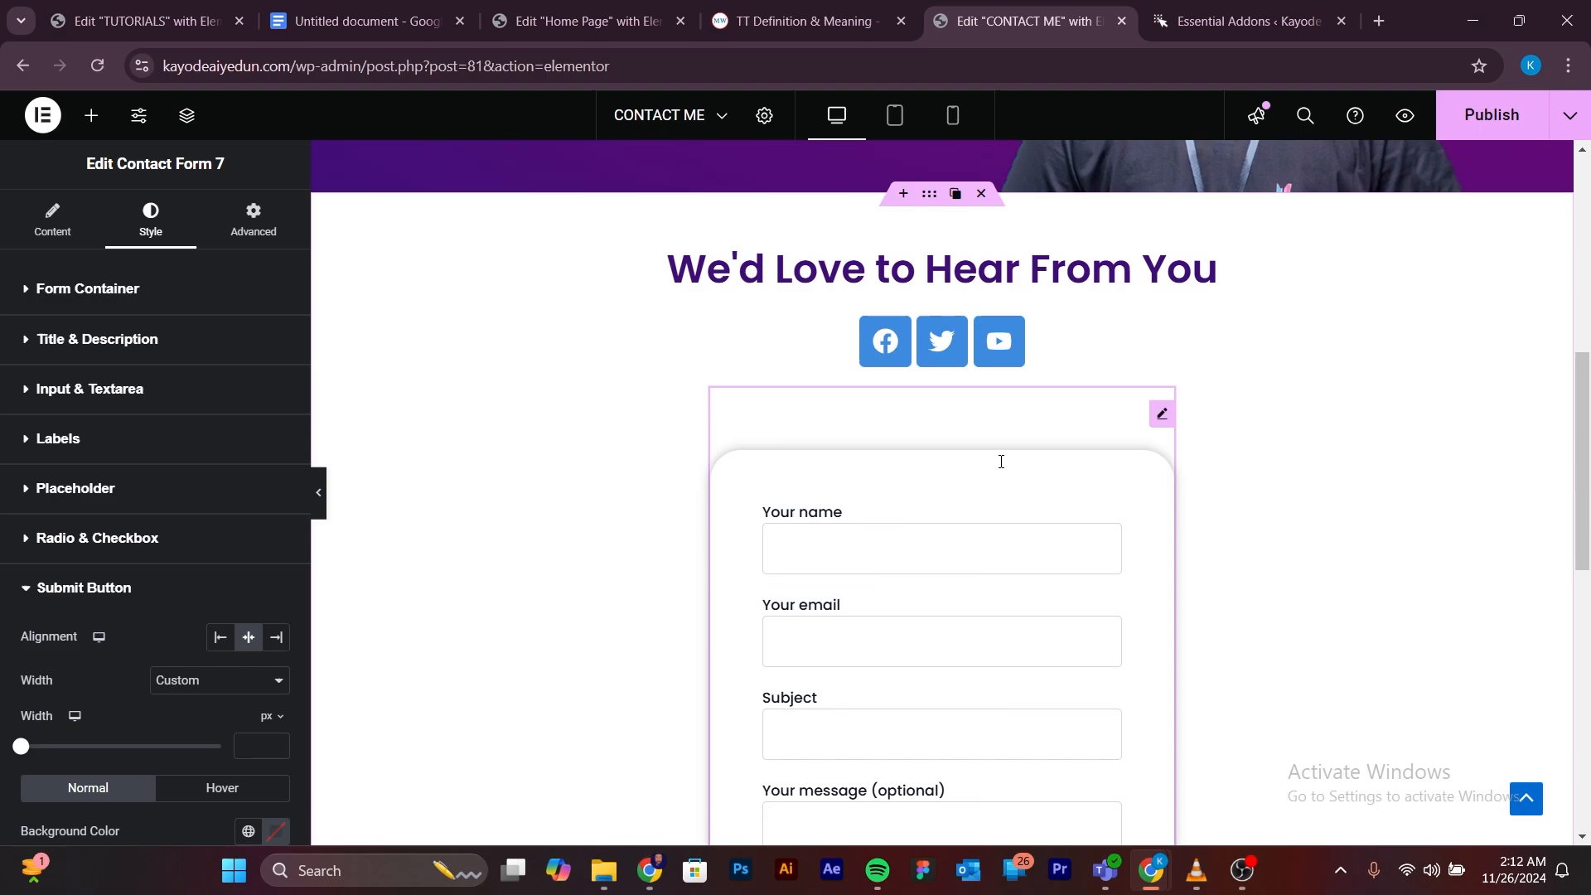
{"action": "scroll", "coordinate": [1043, 503], "scroll_direction": "up", "scroll_amount": 4}
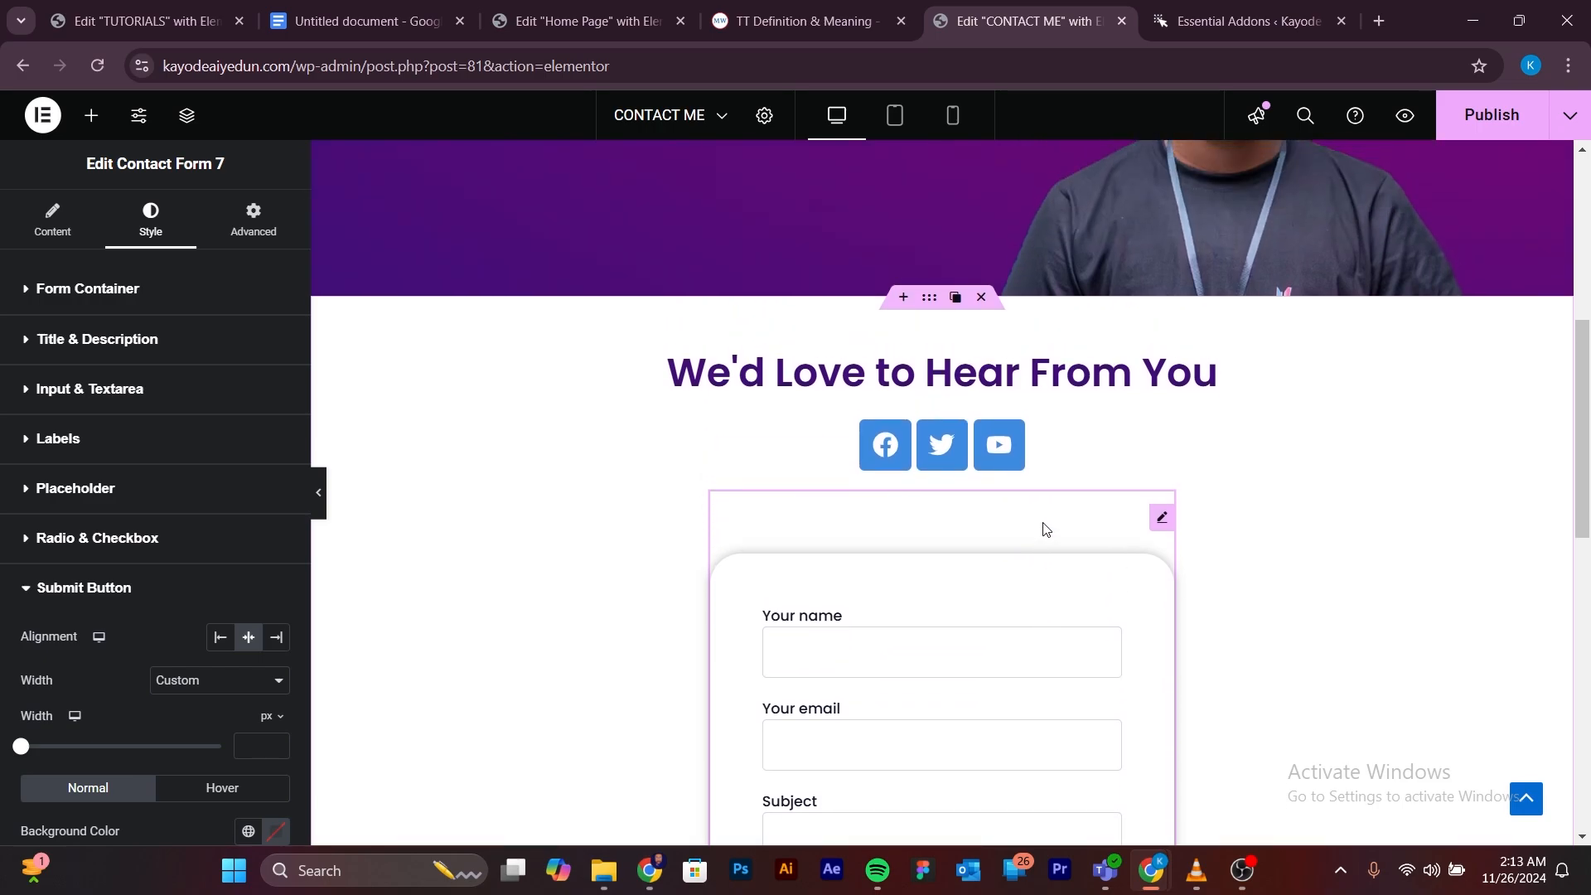
Review the styled contact form from the heading down to the Submit button and the empty area below.
{"action": "scroll", "coordinate": [1064, 539], "scroll_direction": "down", "scroll_amount": 6}
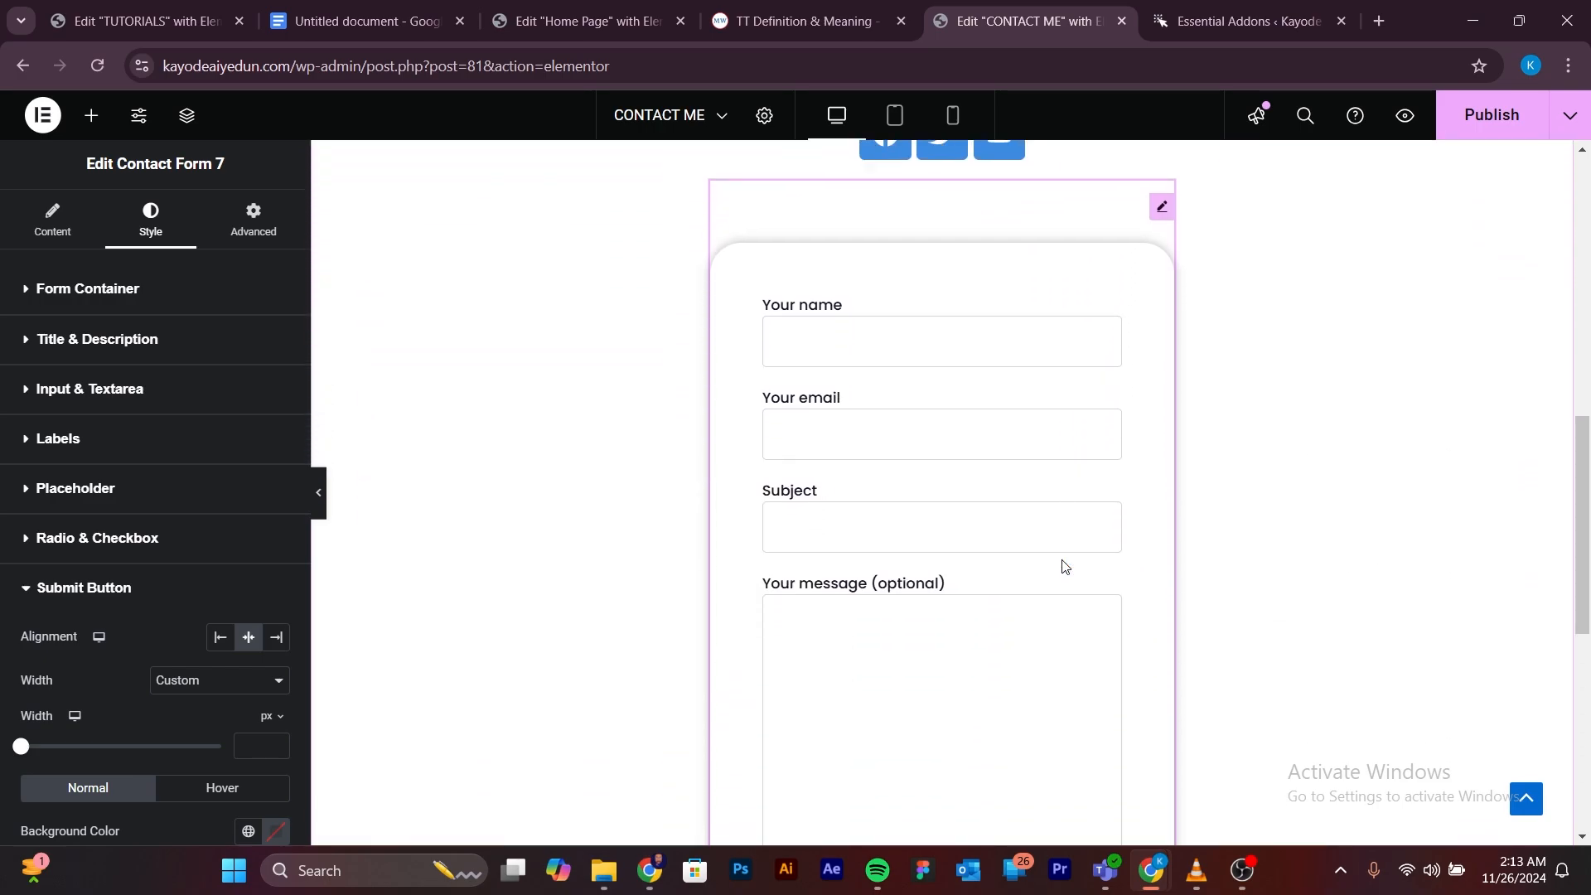
{"action": "scroll", "coordinate": [1068, 573], "scroll_direction": "down", "scroll_amount": 1}
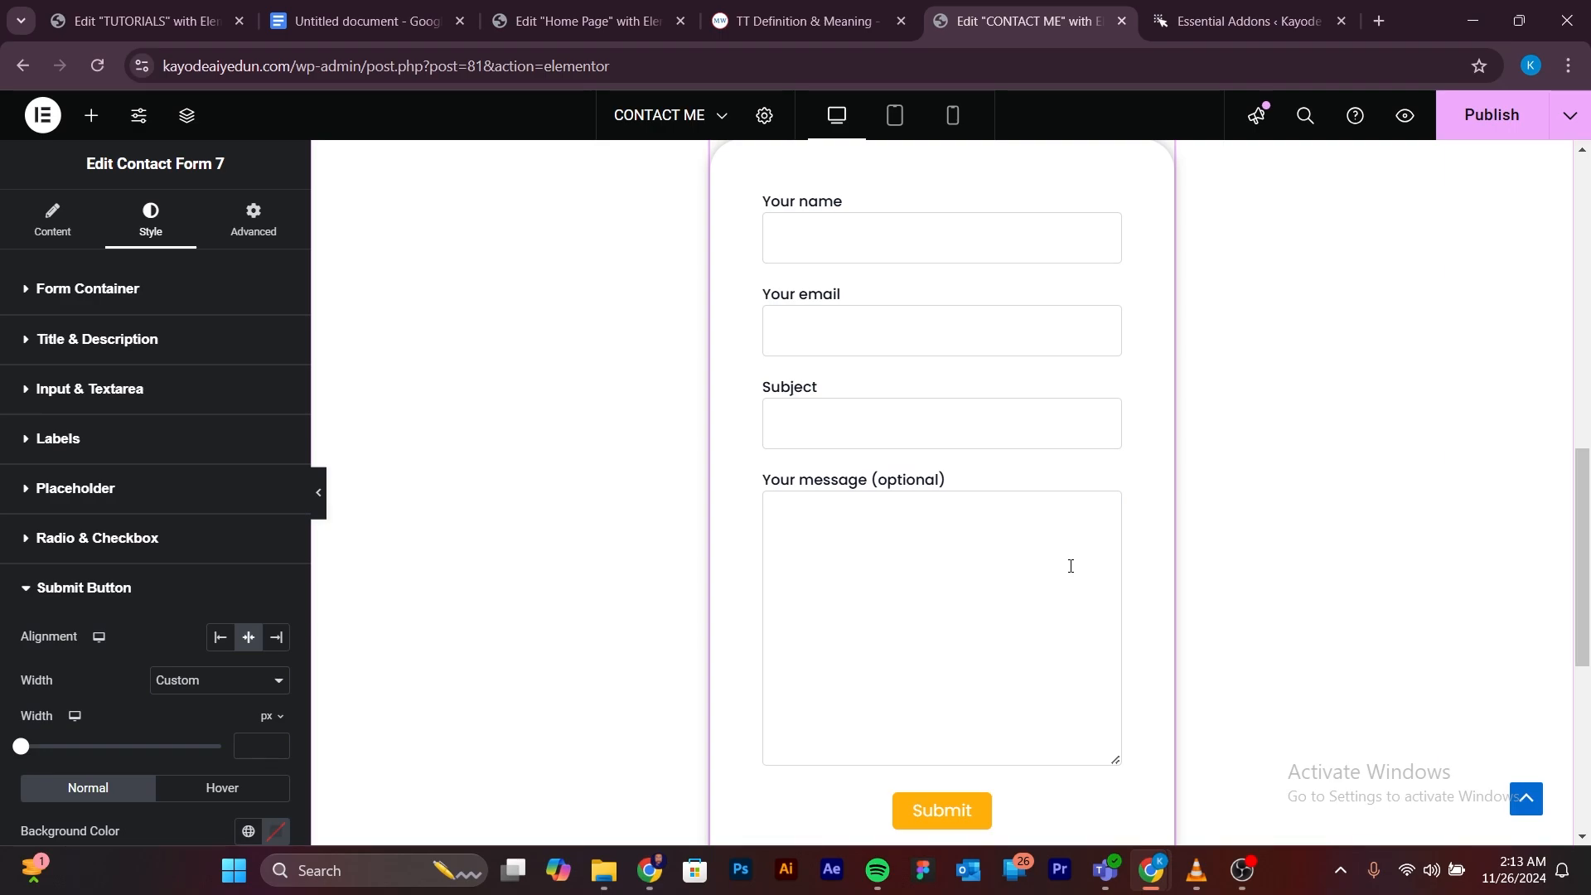
{"action": "scroll", "coordinate": [1071, 566], "scroll_direction": "down", "scroll_amount": 1}
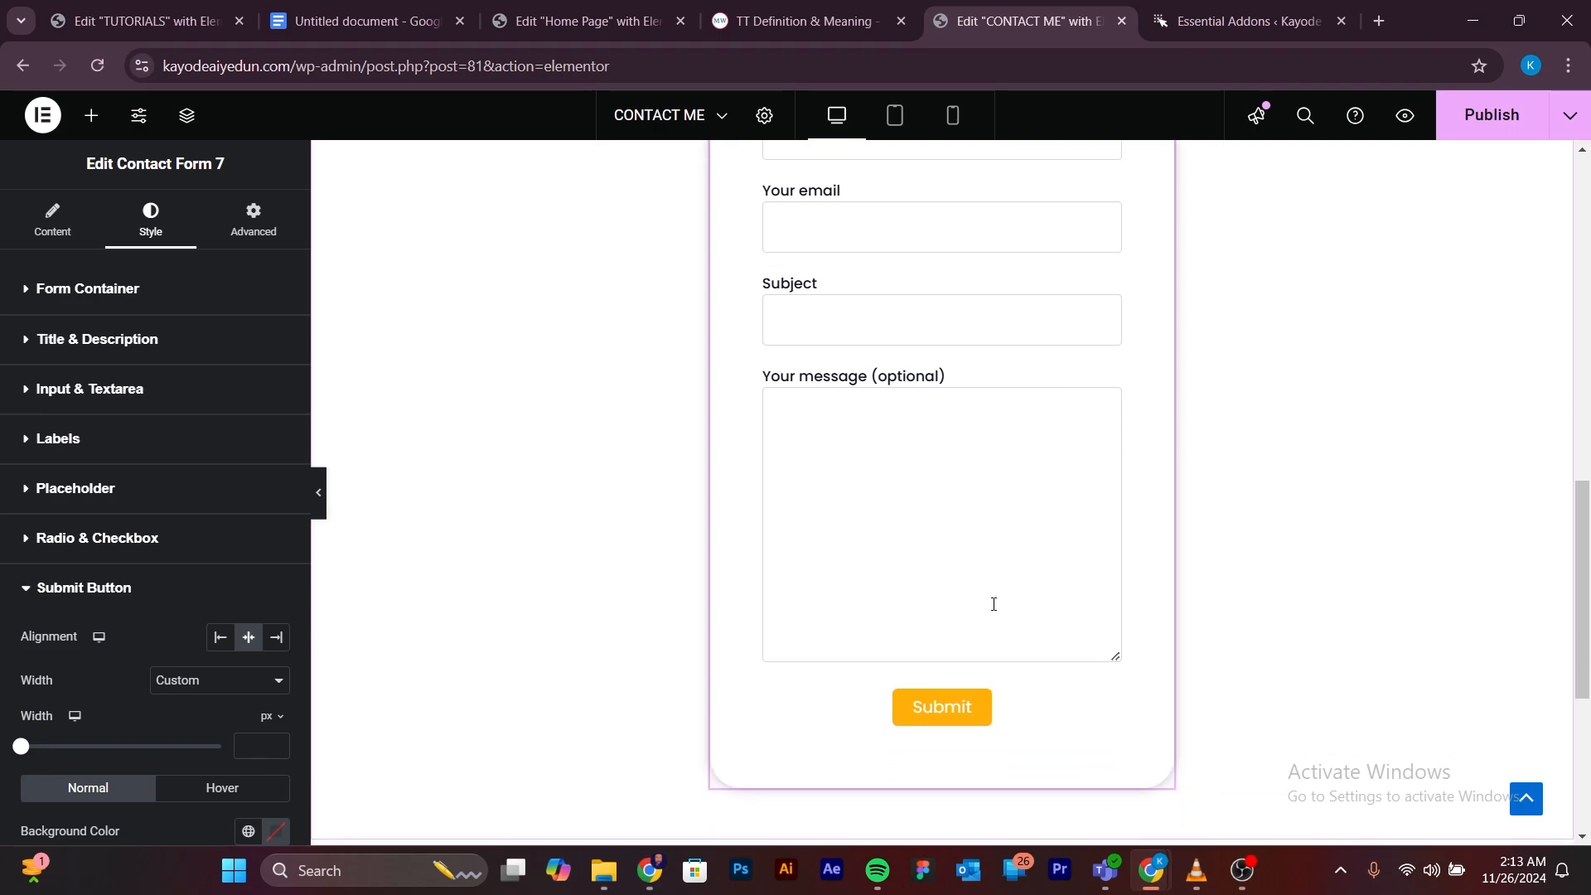
{"action": "scroll", "coordinate": [851, 460], "scroll_direction": "up", "scroll_amount": 5}
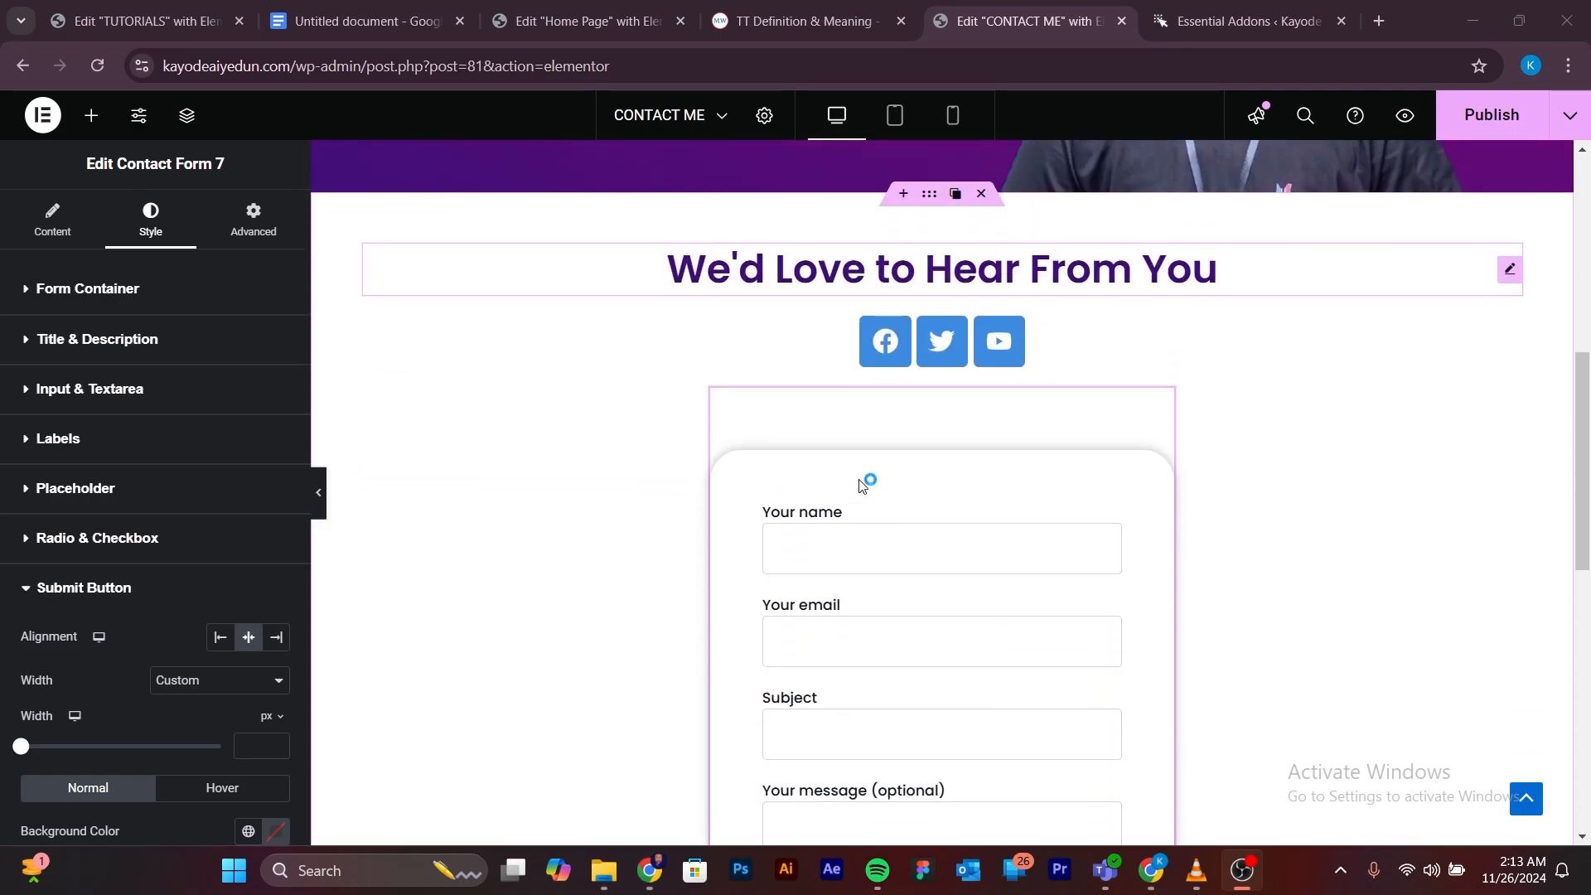
{"action": "scroll", "coordinate": [861, 484], "scroll_direction": "down", "scroll_amount": 5}
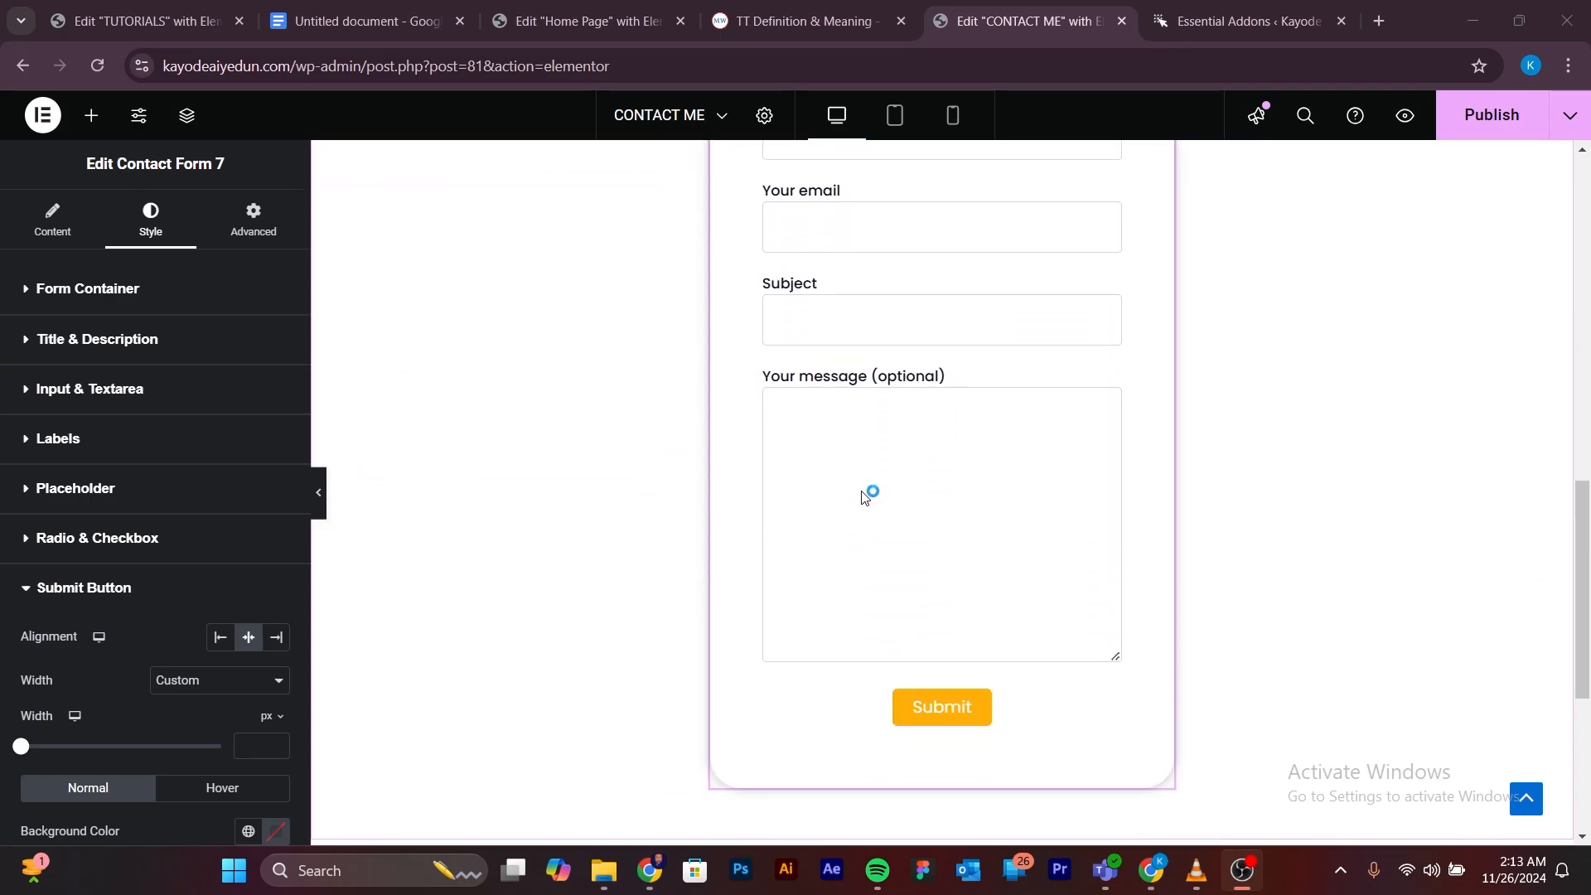
{"action": "scroll", "coordinate": [862, 496], "scroll_direction": "down", "scroll_amount": 4}
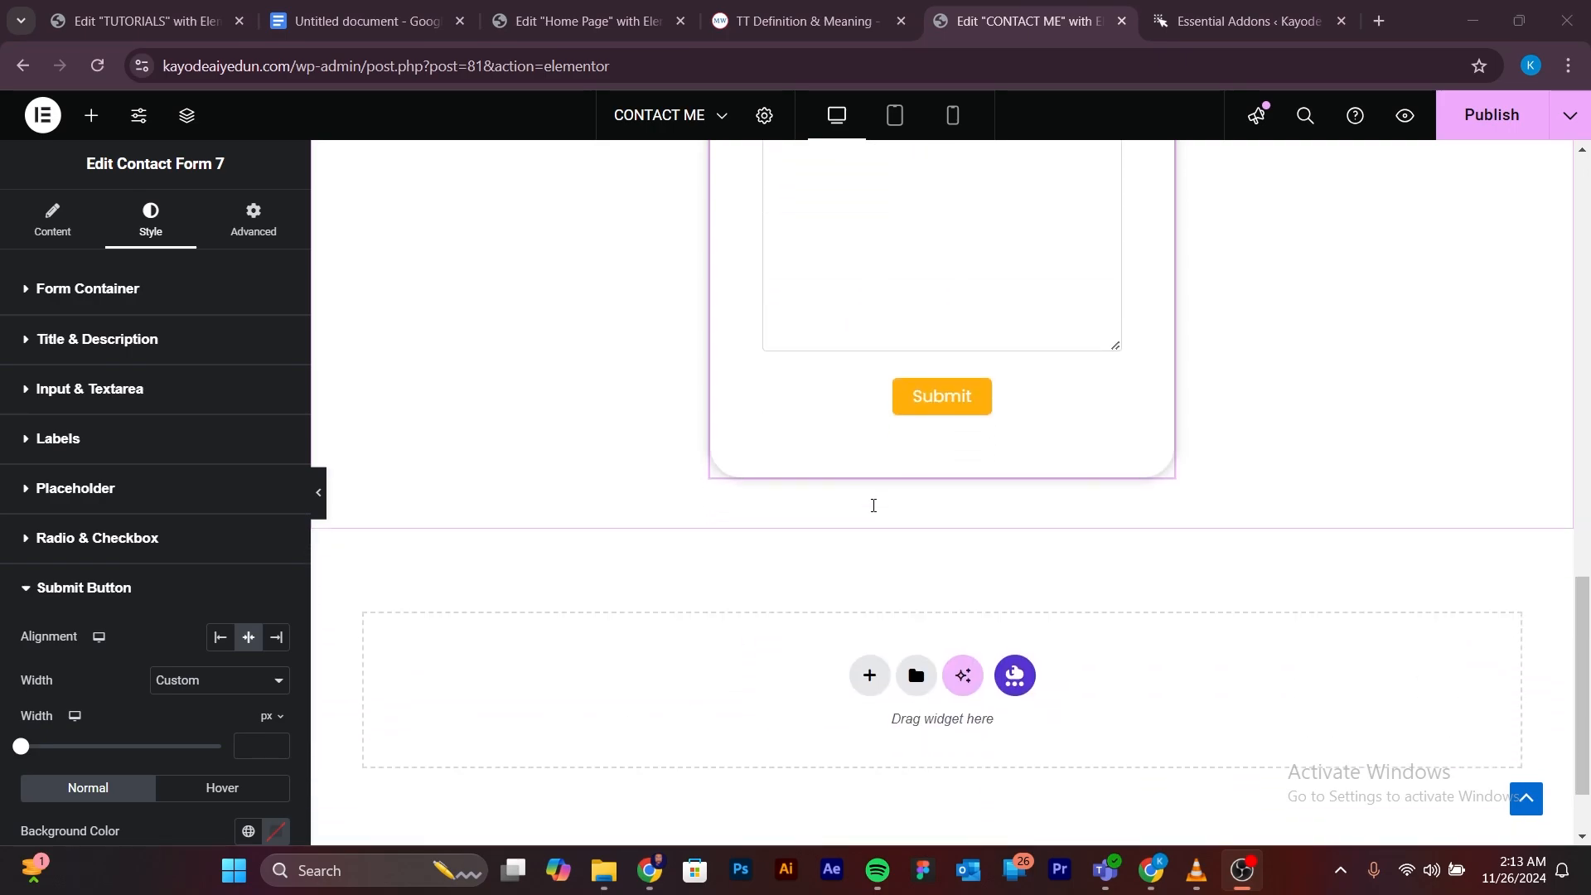
{"action": "scroll", "coordinate": [873, 505], "scroll_direction": "down", "scroll_amount": 1}
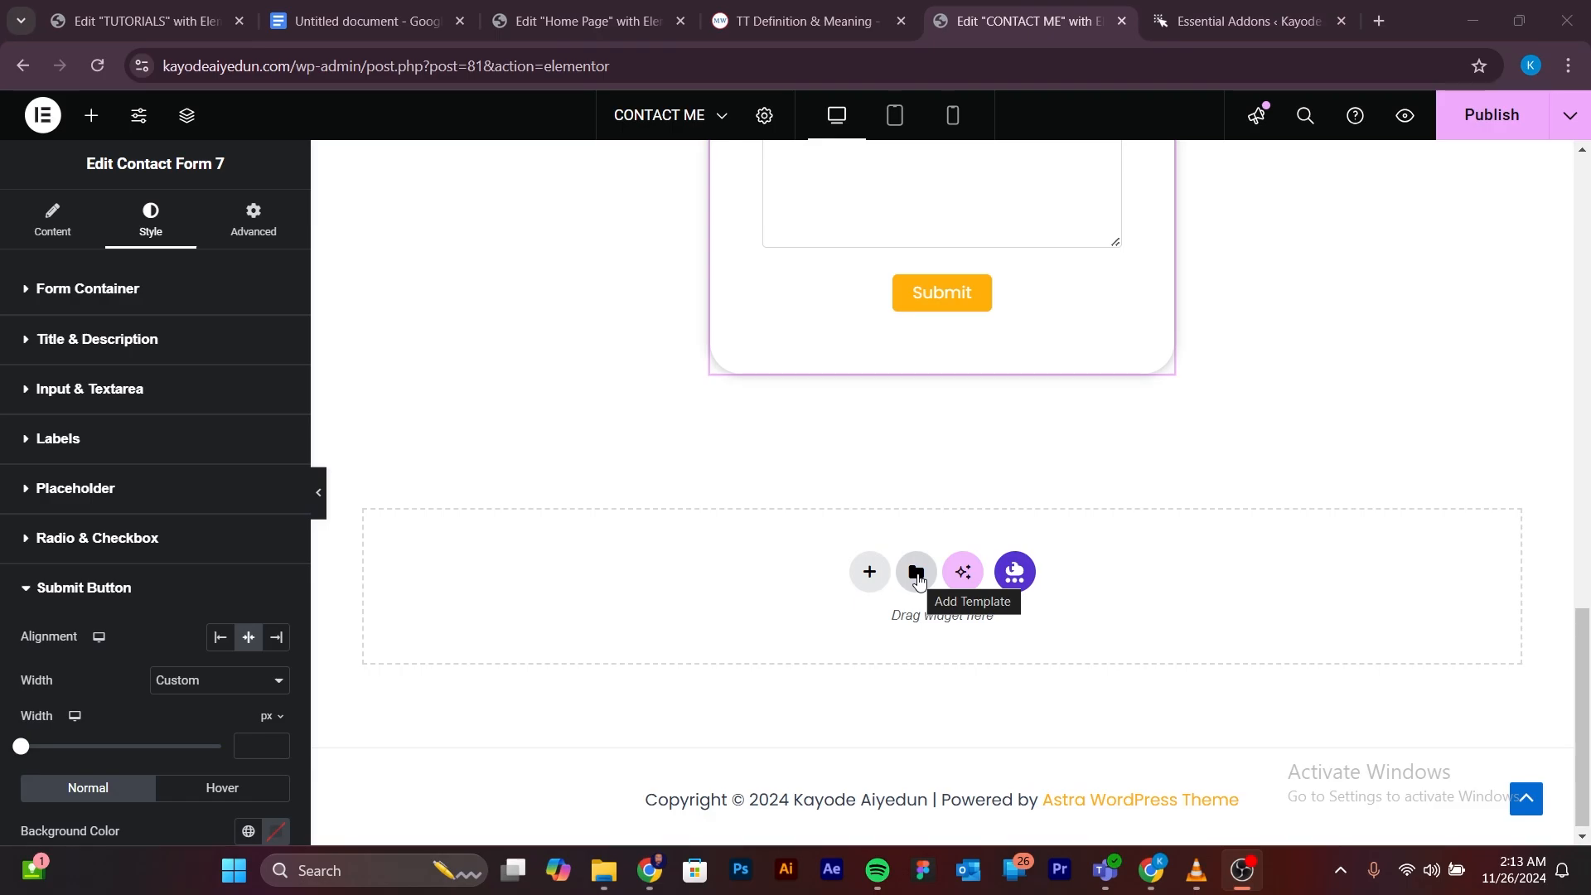
{"action": "left_click", "coordinate": [917, 578]}
{"action": "left_click", "coordinate": [918, 574]}
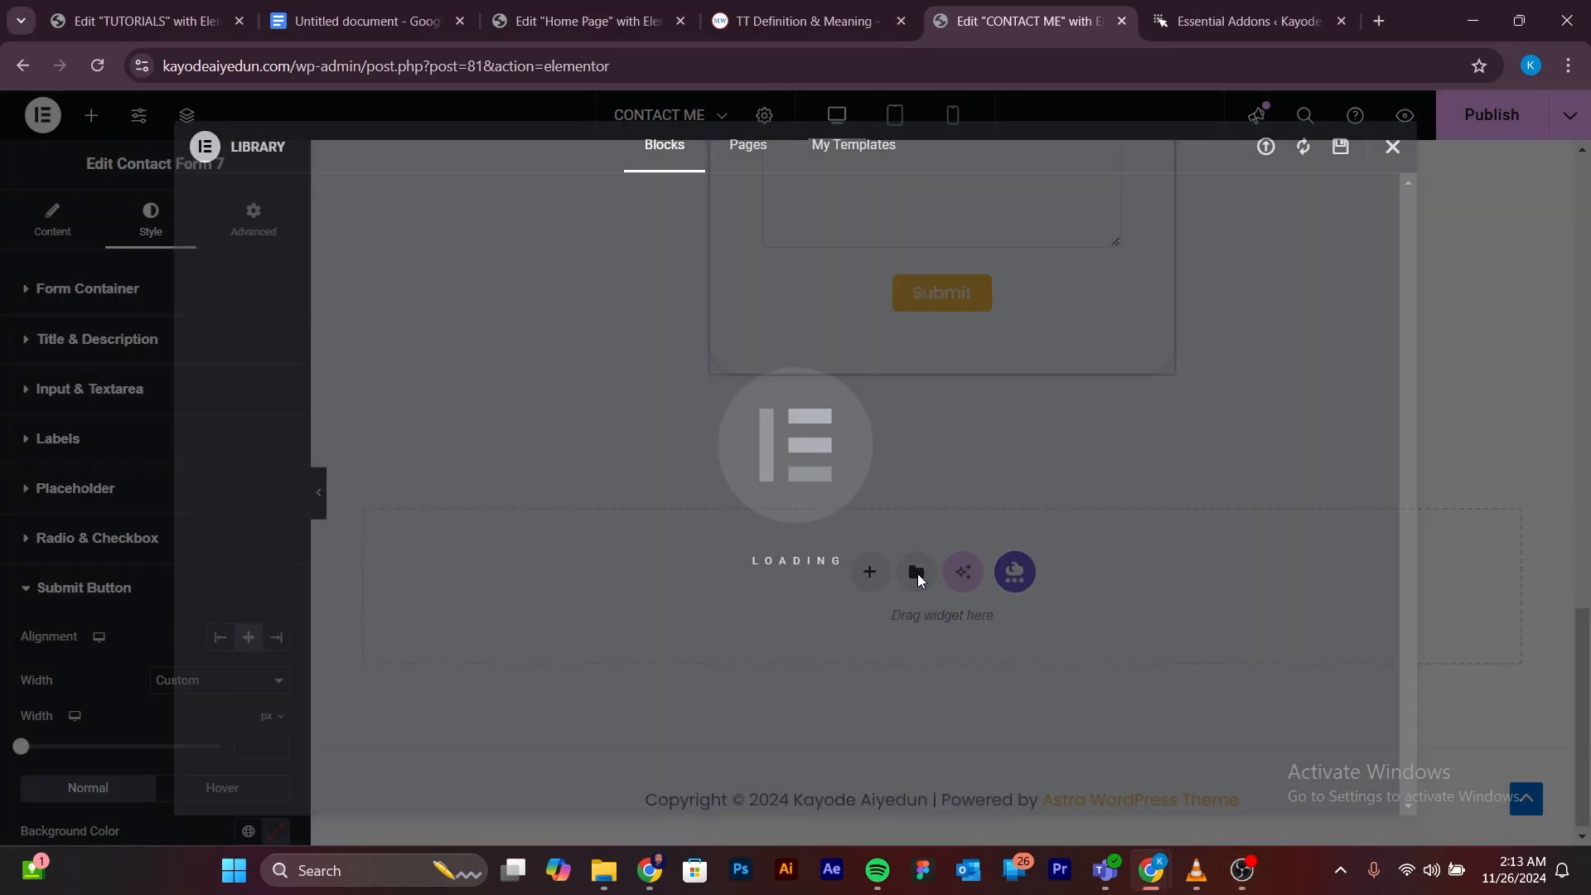
{"action": "left_click", "coordinate": [866, 155]}
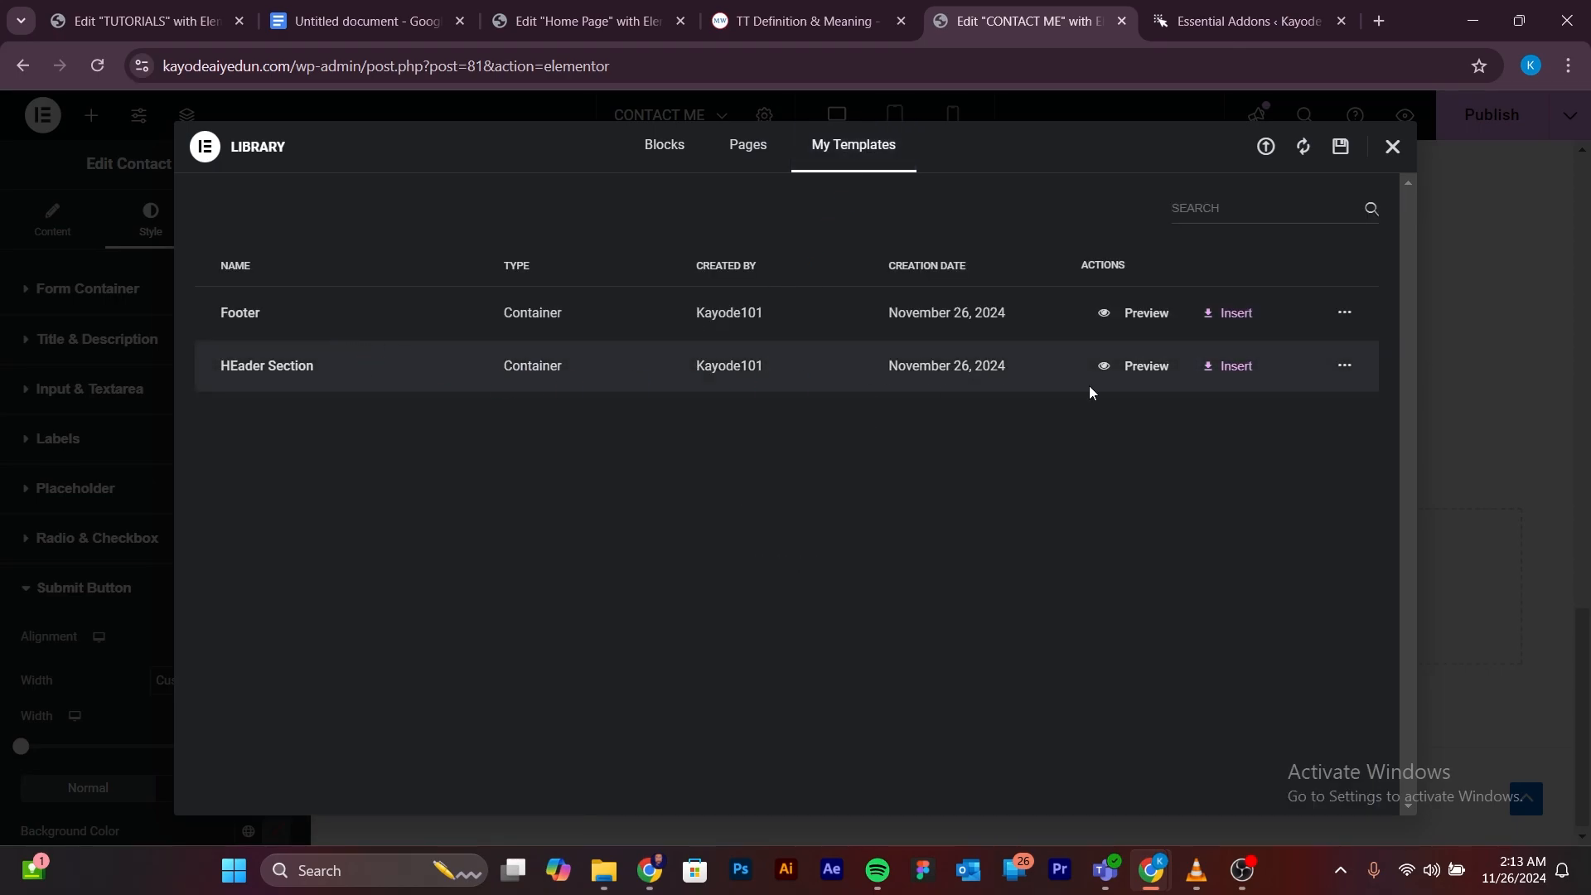
{"action": "left_click", "coordinate": [1235, 380]}
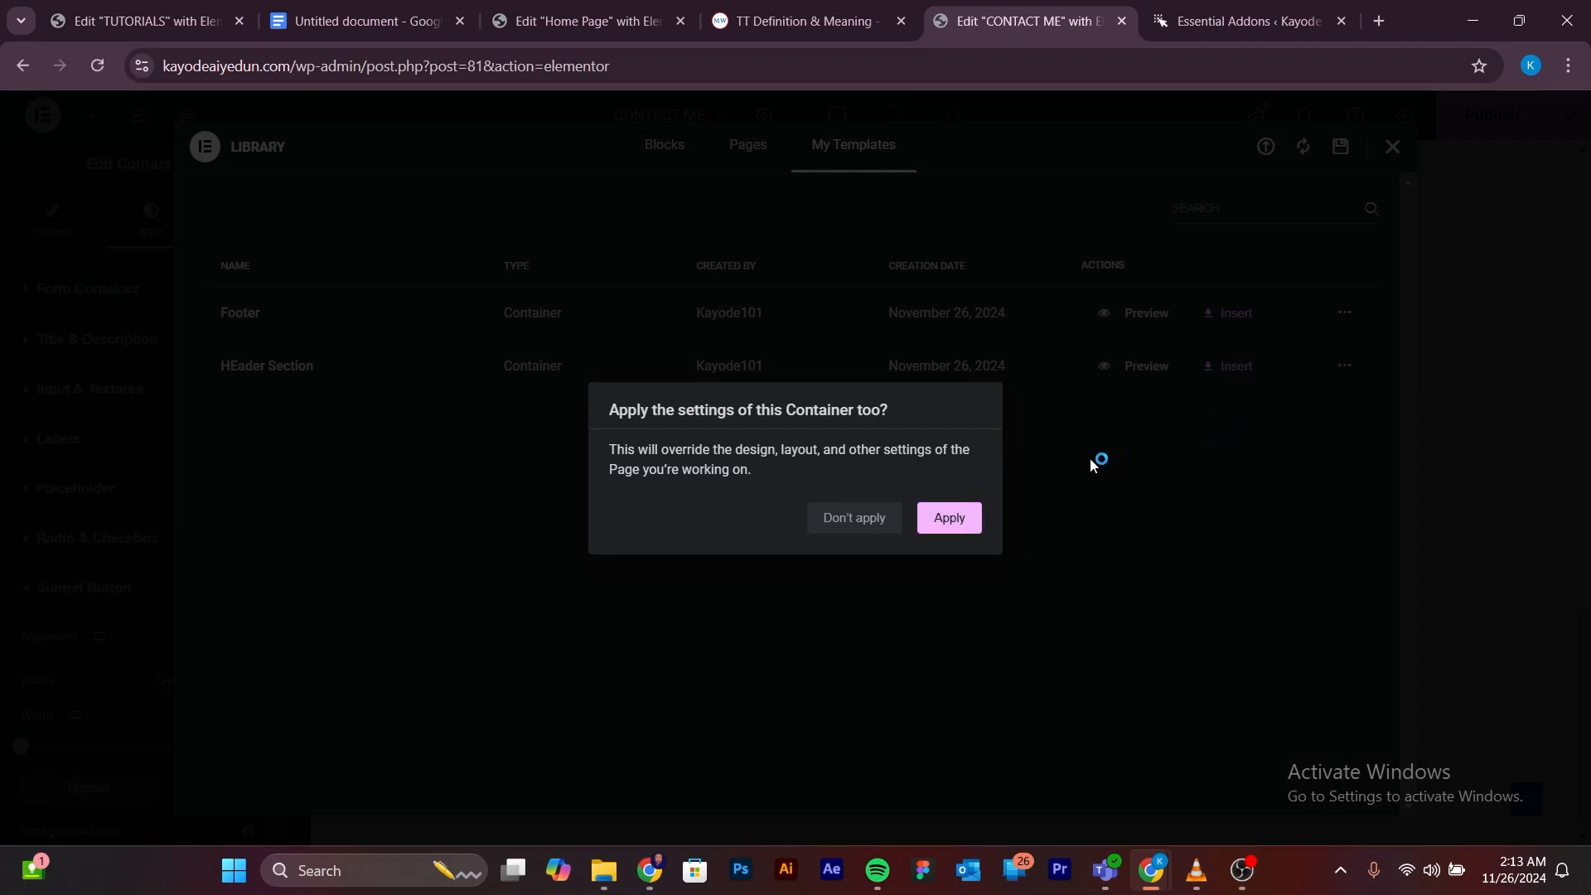
{"action": "left_click", "coordinate": [950, 522]}
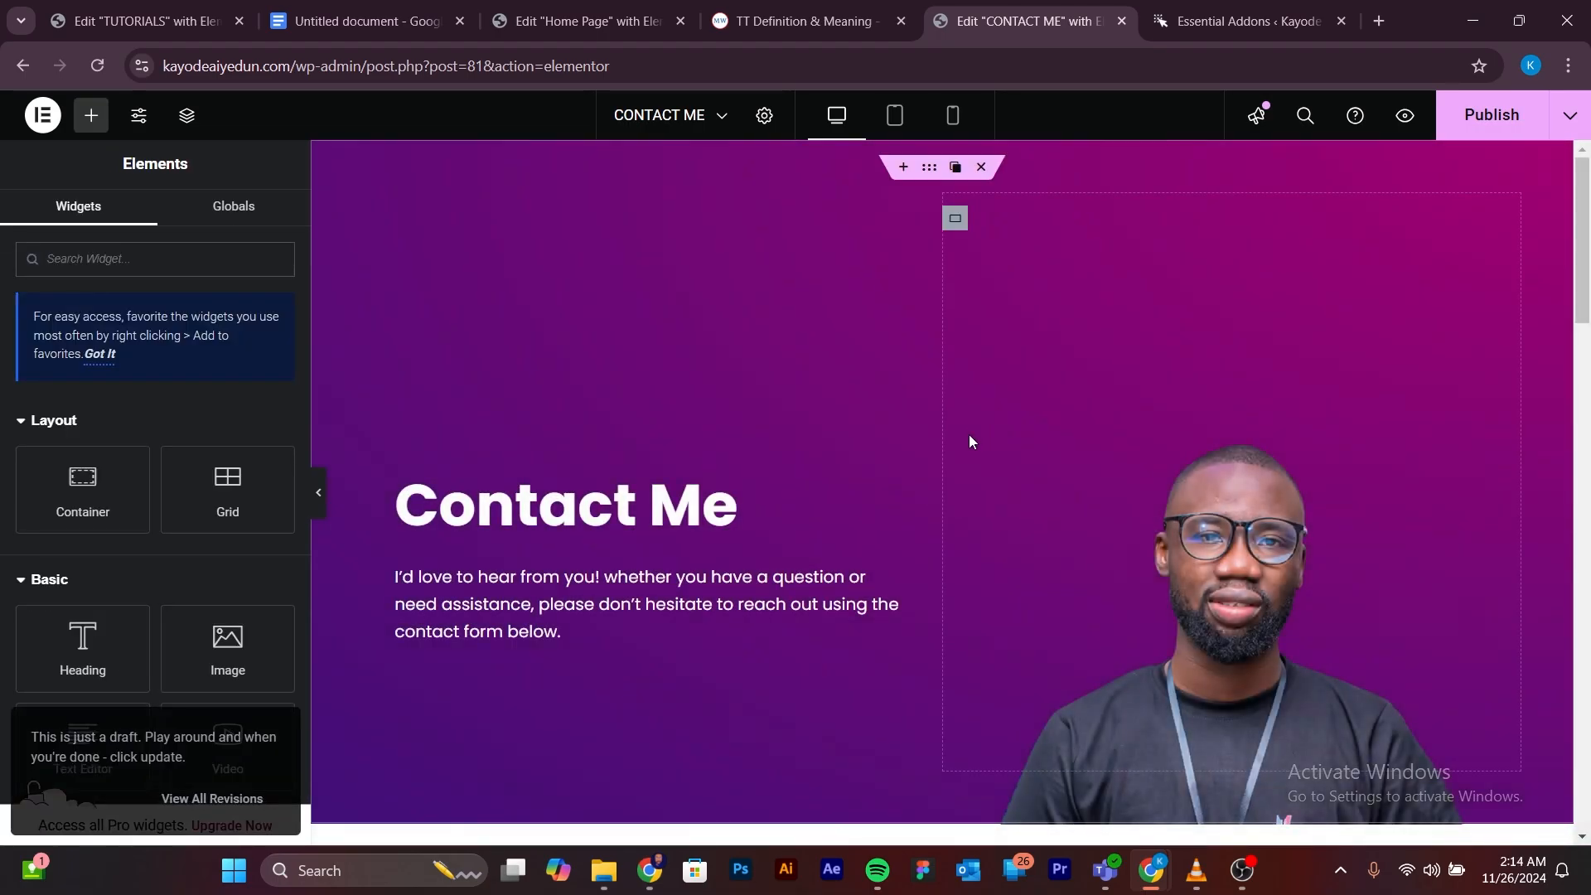
{"action": "scroll", "coordinate": [971, 440], "scroll_direction": "down", "scroll_amount": 15}
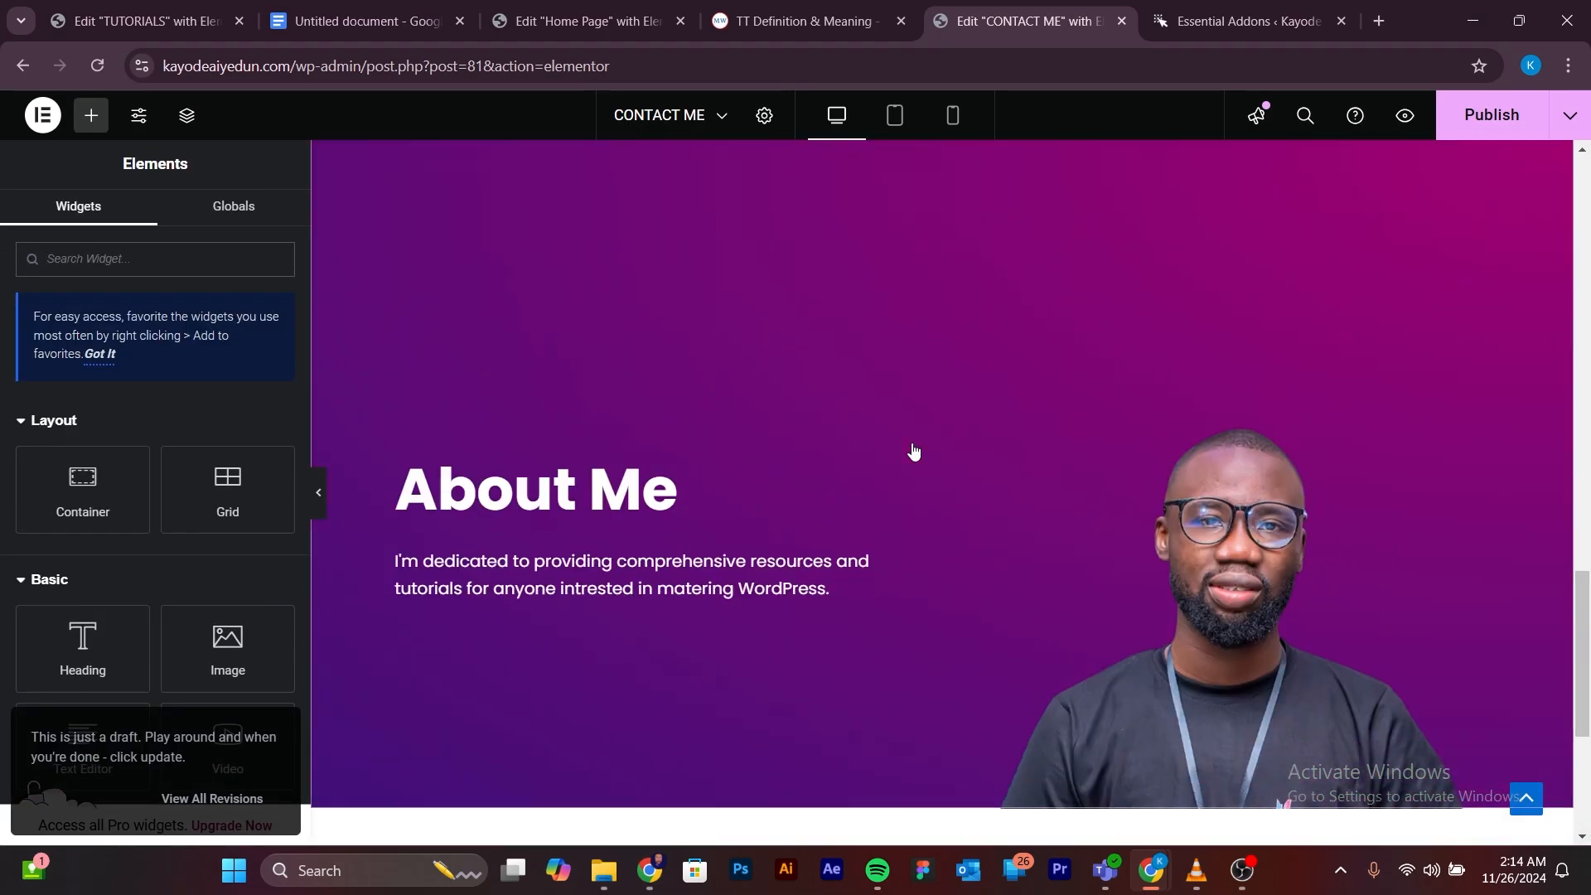
{"action": "scroll", "coordinate": [920, 439], "scroll_direction": "up", "scroll_amount": 3}
{"action": "scroll", "coordinate": [1054, 475], "scroll_direction": "down", "scroll_amount": 5}
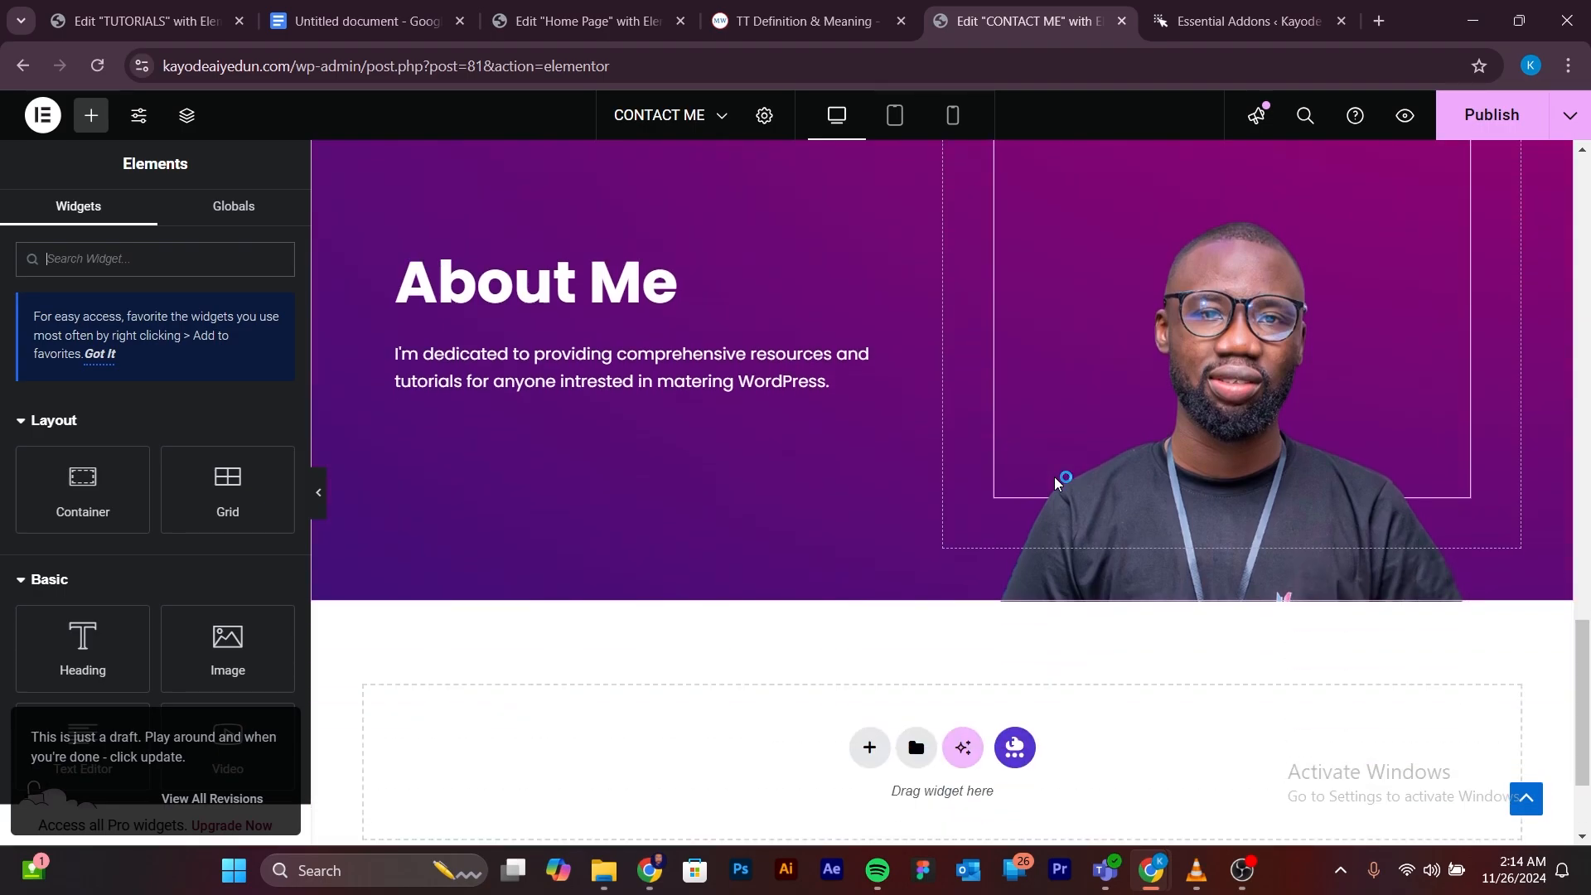
{"action": "scroll", "coordinate": [1054, 483], "scroll_direction": "up", "scroll_amount": 5}
{"action": "left_click", "coordinate": [989, 335]}
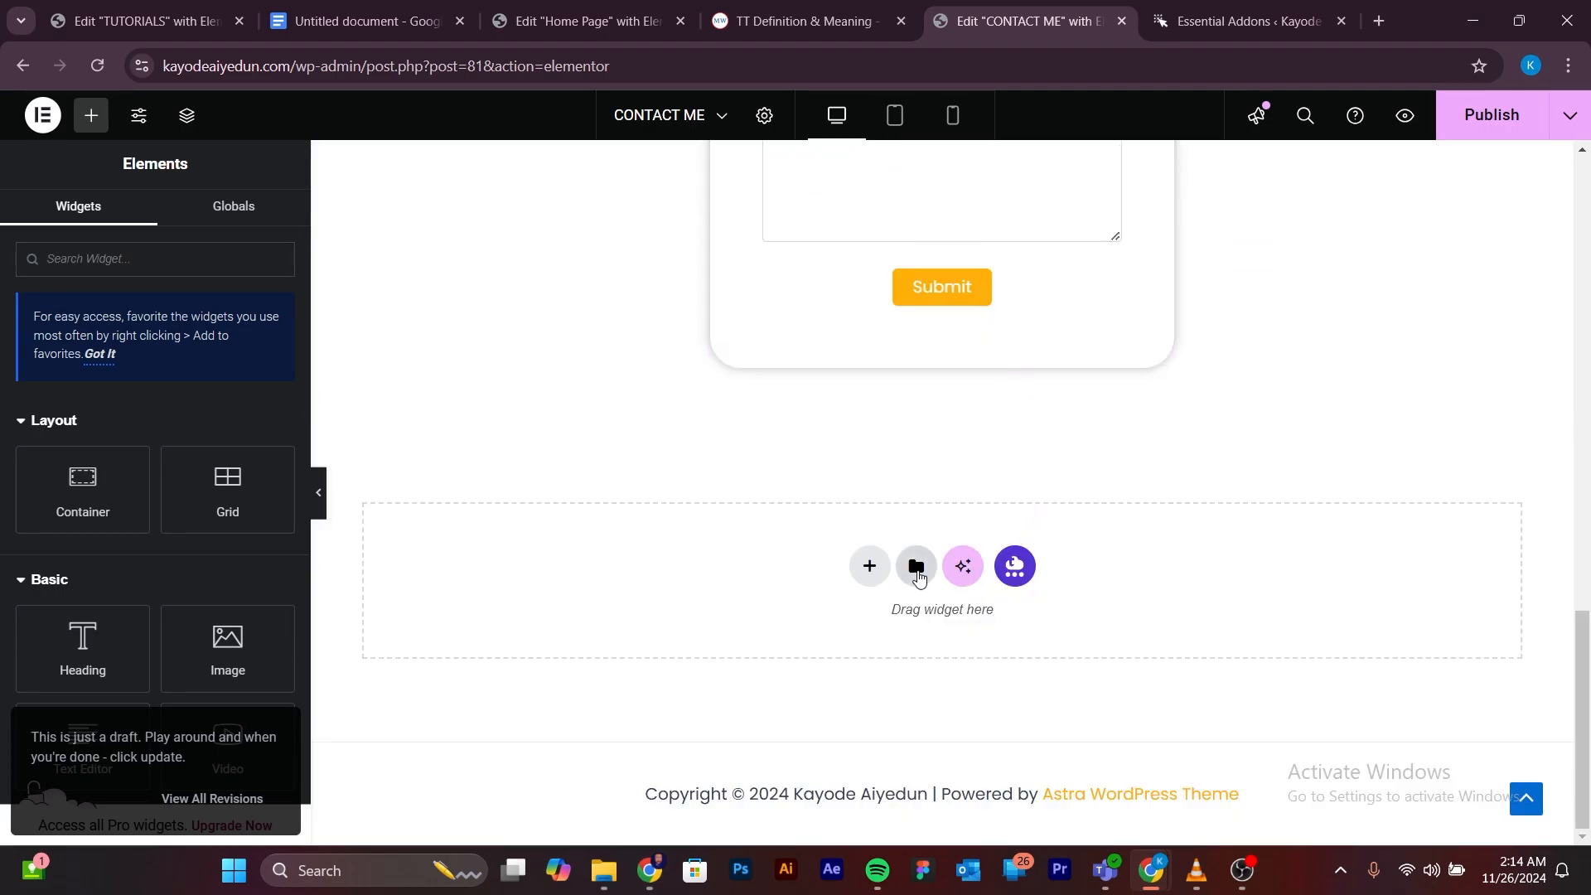
Insert the saved Footer template below the contact form, applying its container settings too.
{"action": "left_click", "coordinate": [916, 570]}
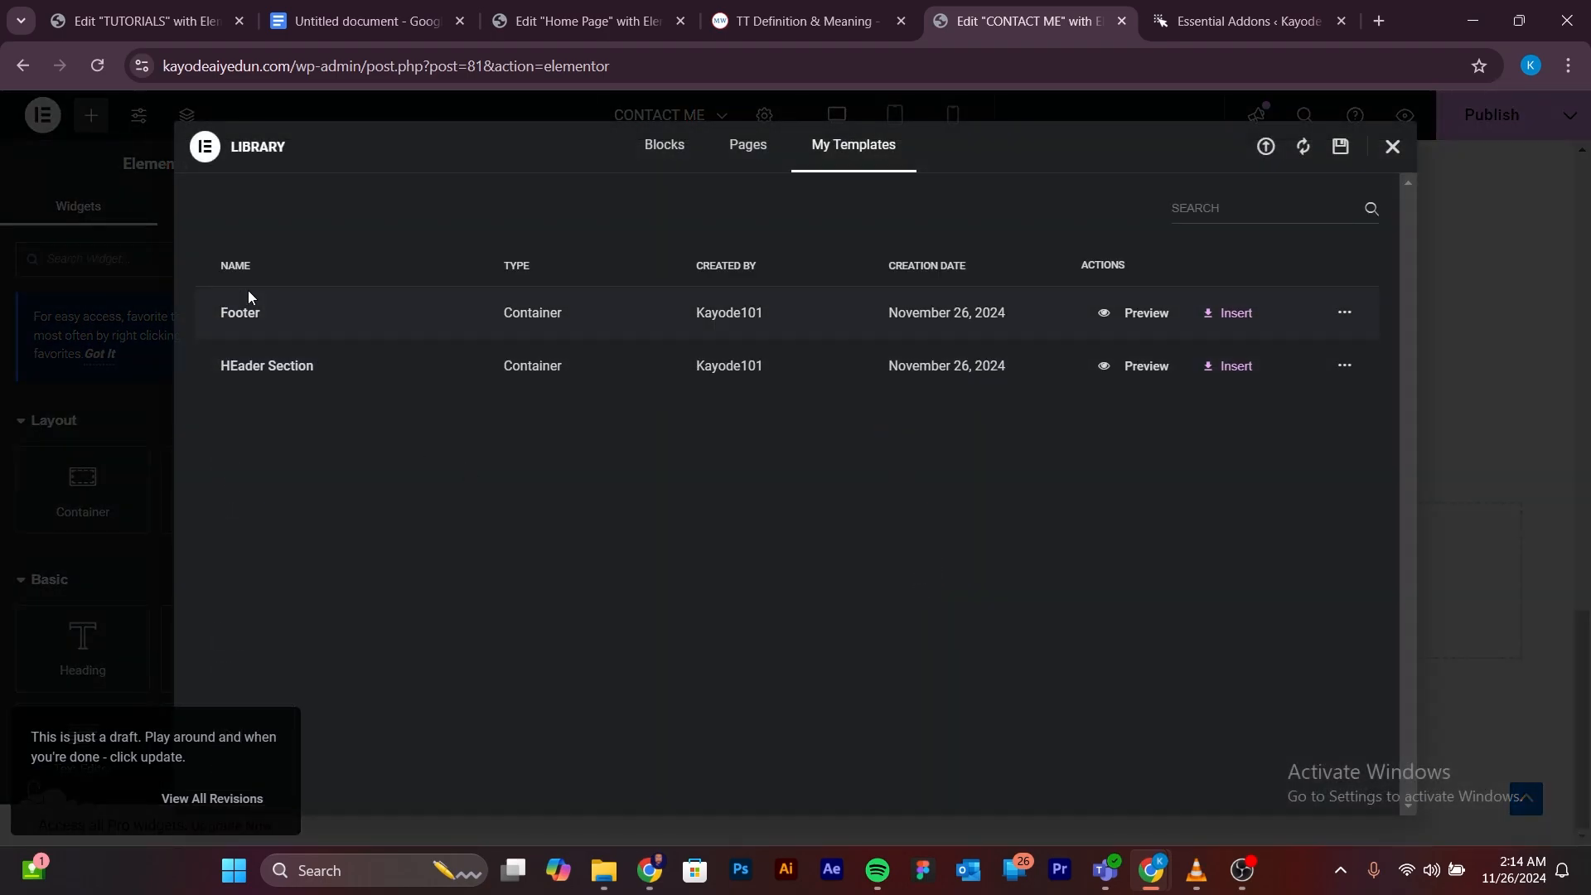
{"action": "left_click", "coordinate": [1230, 321]}
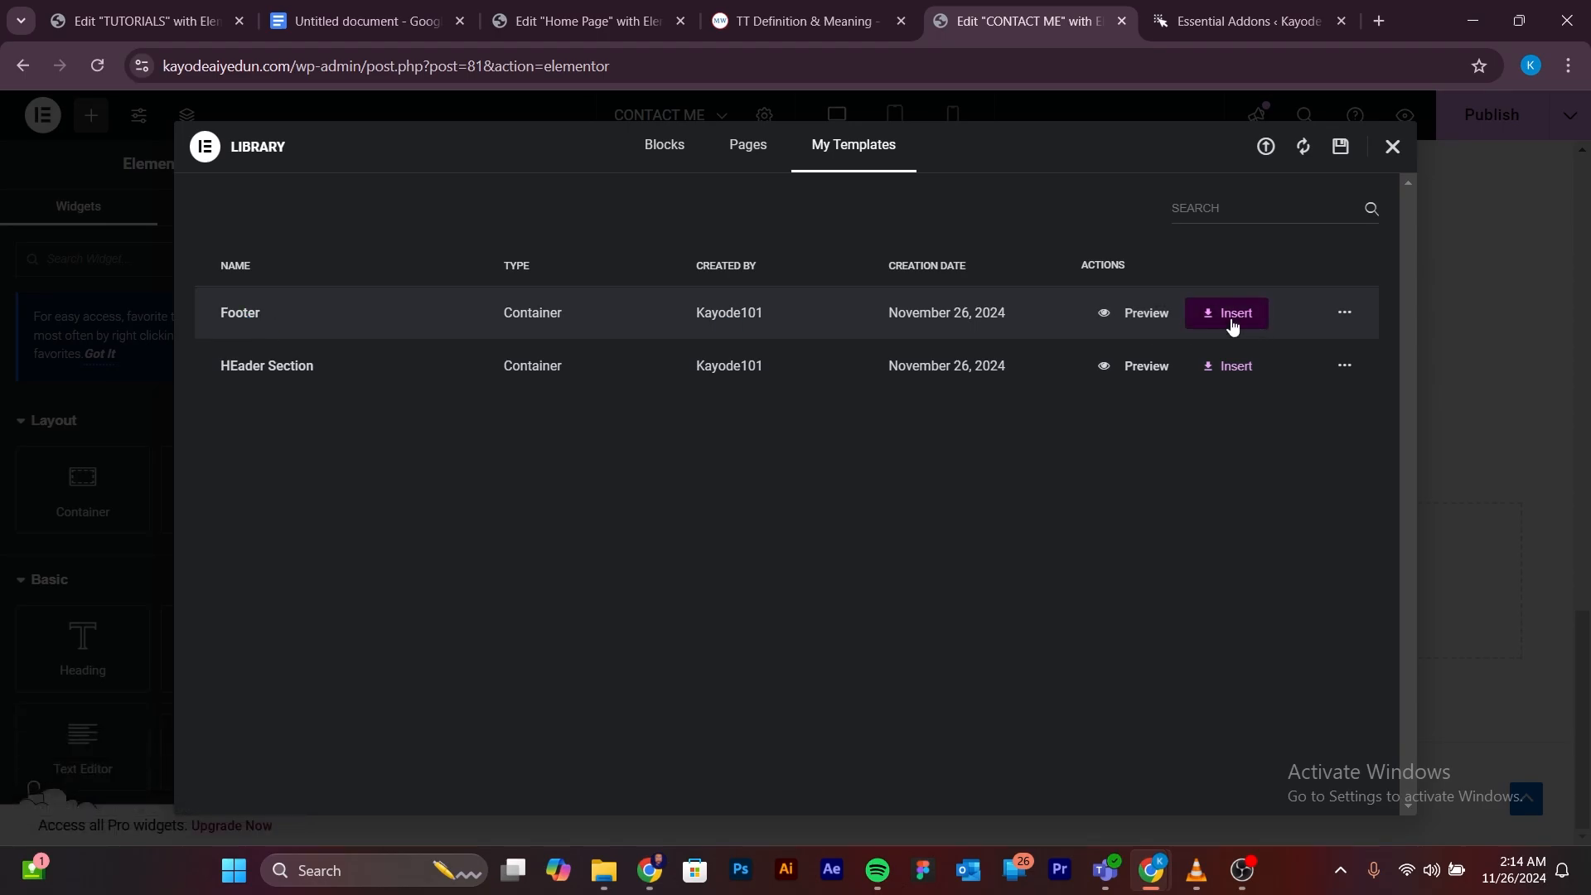
{"action": "left_click", "coordinate": [957, 520]}
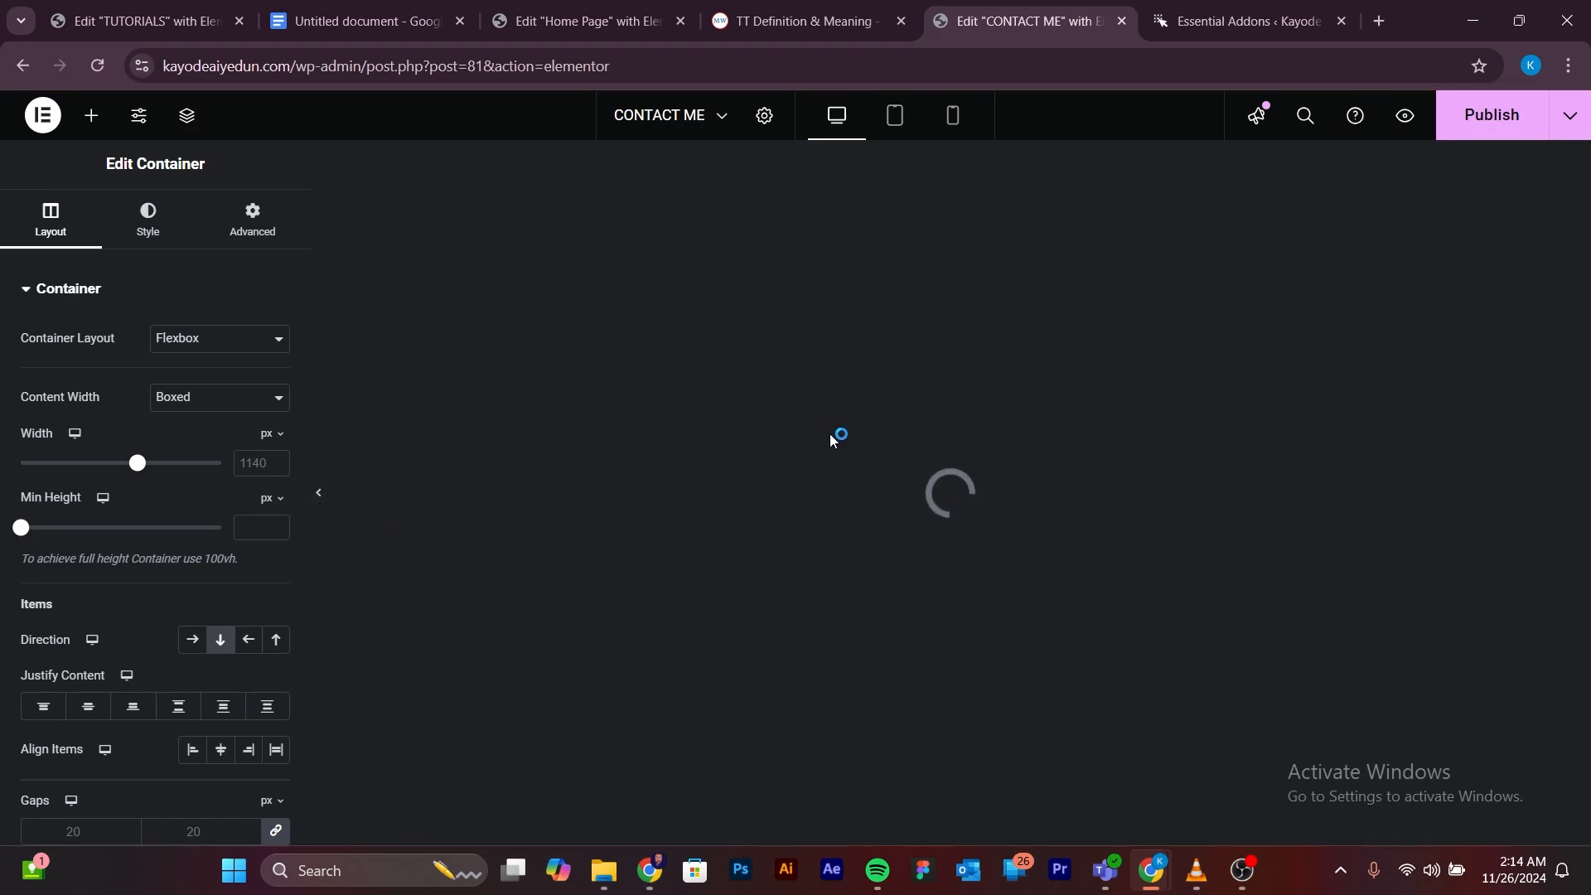
{"action": "scroll", "coordinate": [661, 622], "scroll_direction": "down", "scroll_amount": 15}
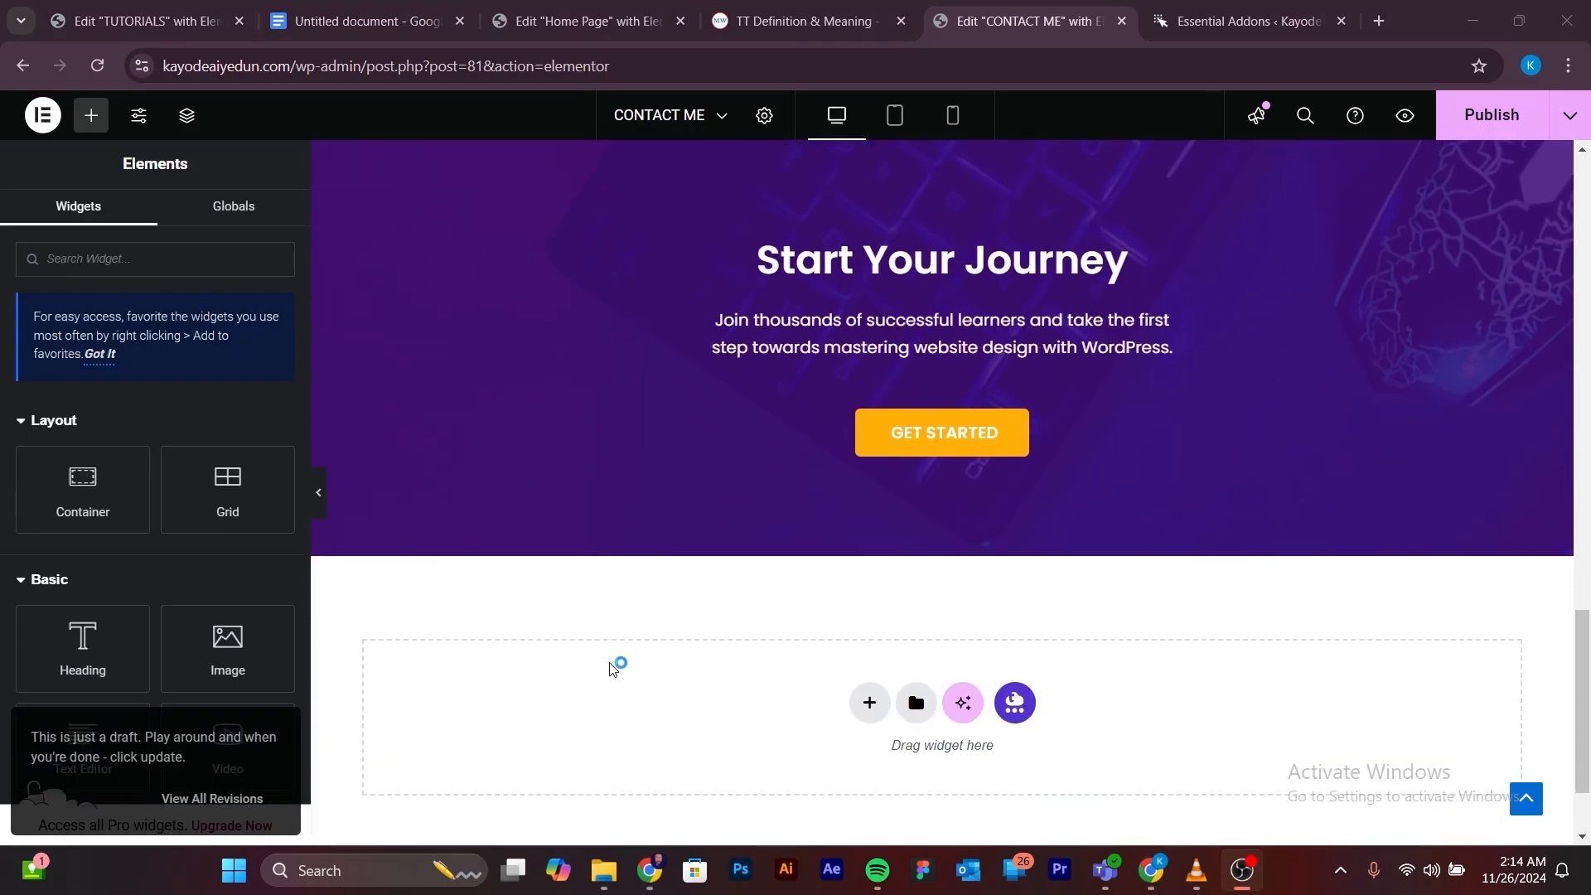
Examine the full desktop layout with the editing panel hidden, from the footer up to the header, and restore the panel.
{"action": "left_click", "coordinate": [319, 493]}
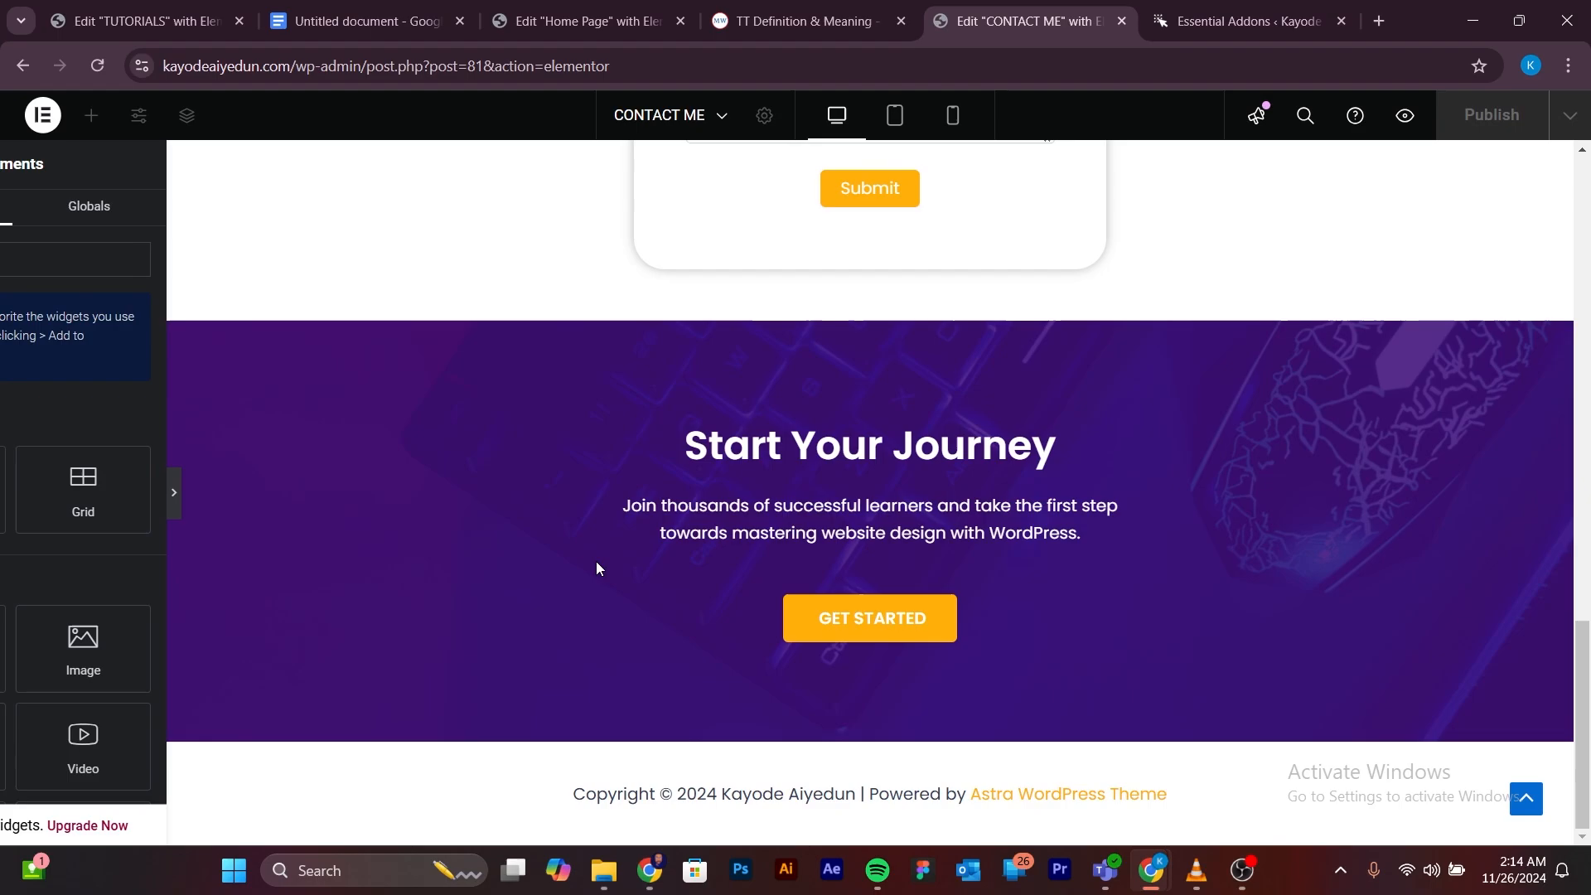
{"action": "scroll", "coordinate": [654, 601], "scroll_direction": "down", "scroll_amount": 3}
{"action": "scroll", "coordinate": [669, 623], "scroll_direction": "up", "scroll_amount": 18}
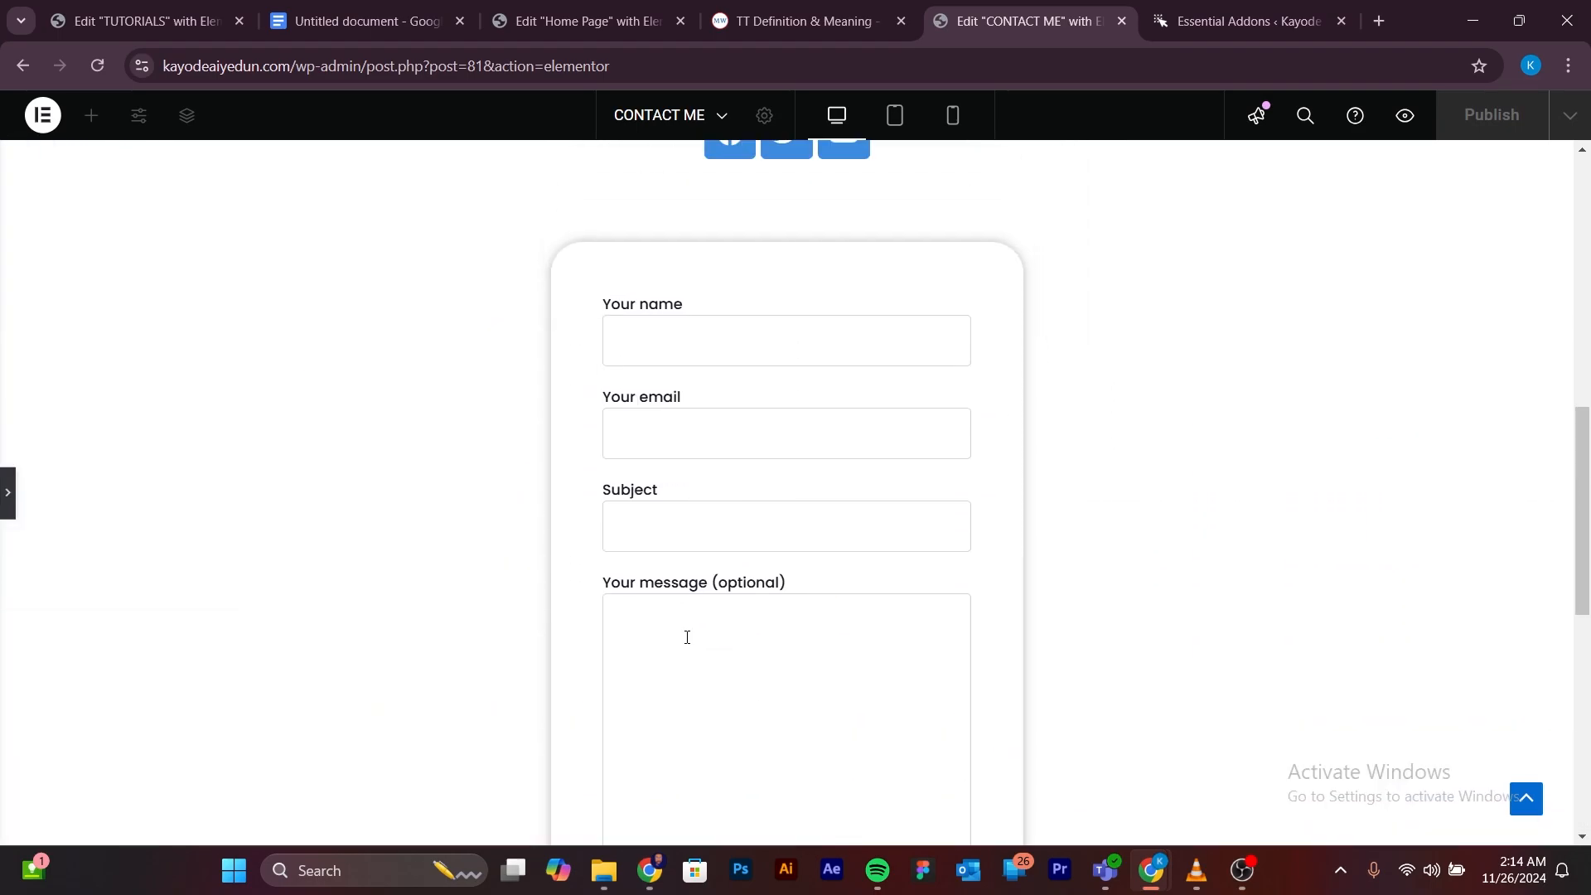
{"action": "scroll", "coordinate": [687, 644], "scroll_direction": "up", "scroll_amount": 2}
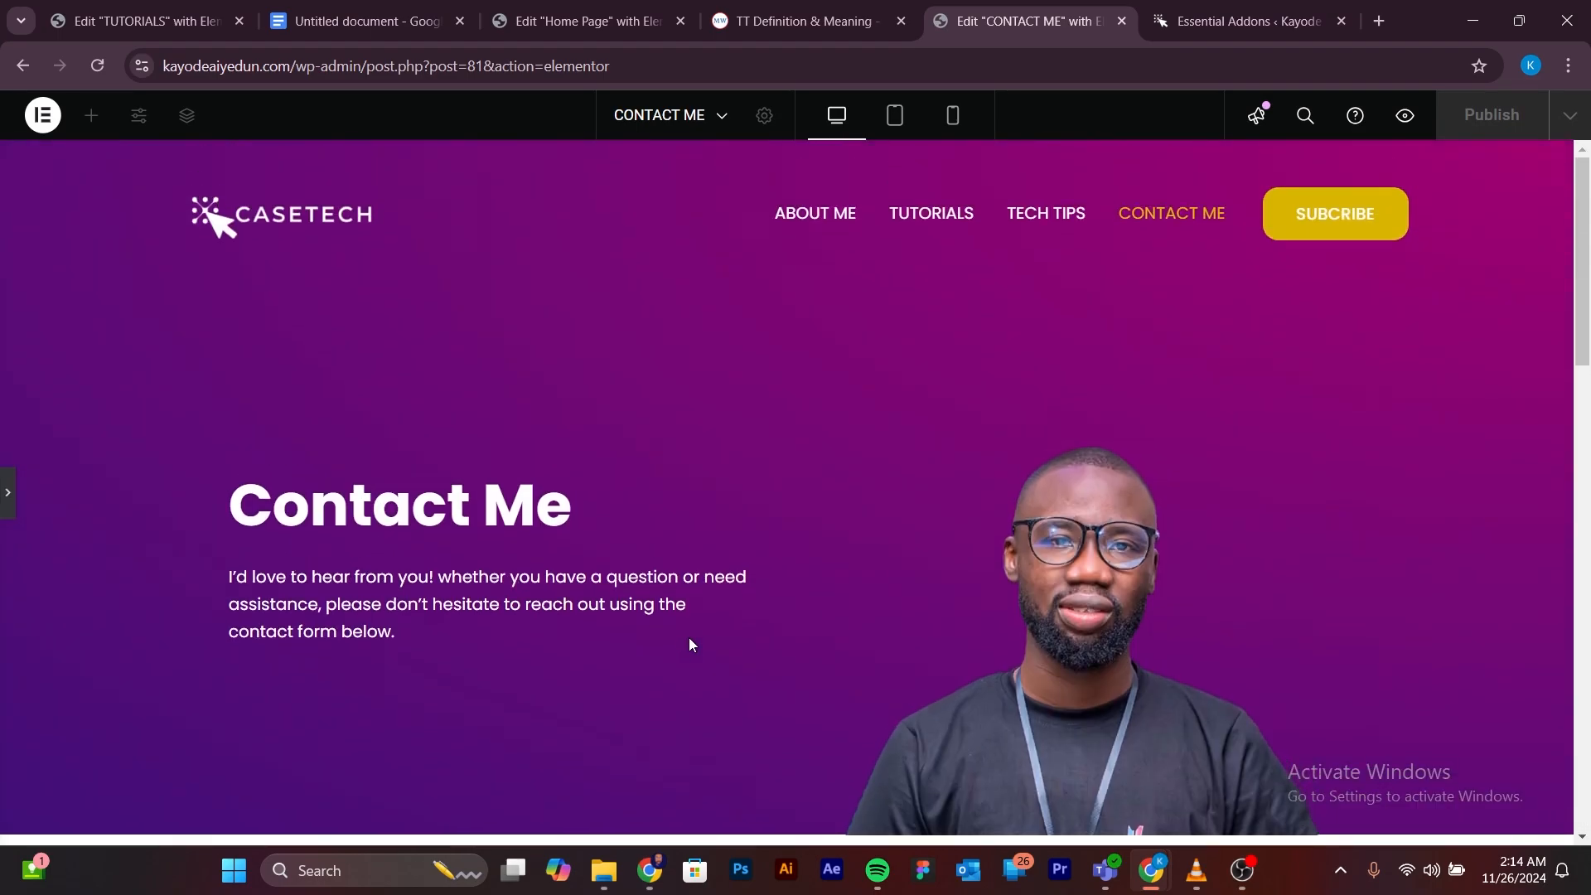
{"action": "left_click", "coordinate": [7, 501]}
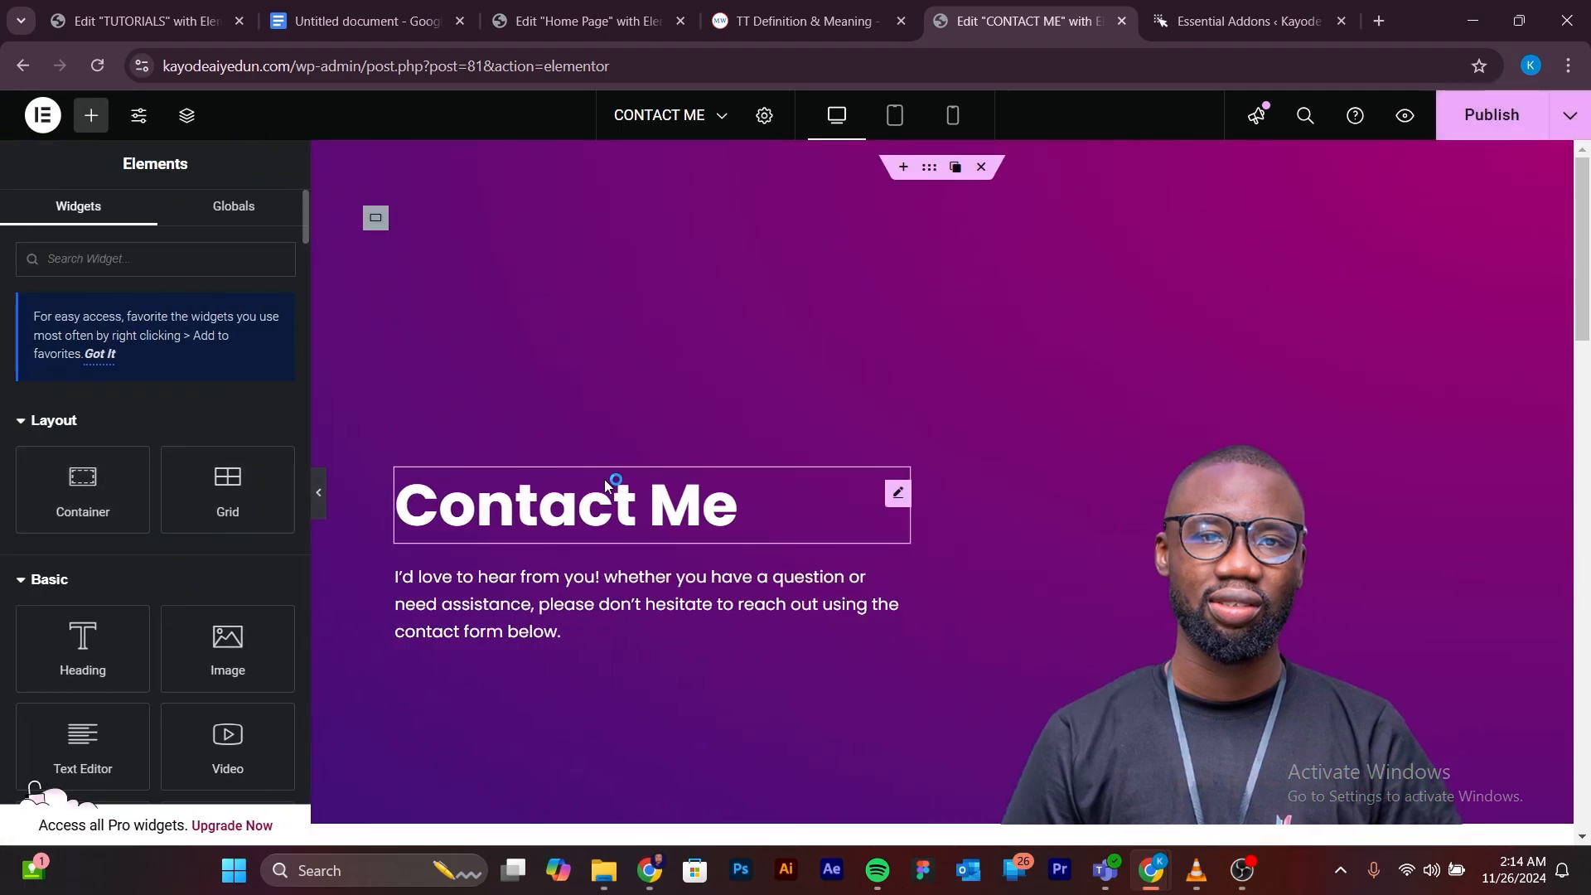
{"action": "scroll", "coordinate": [986, 522], "scroll_direction": "down", "scroll_amount": 5}
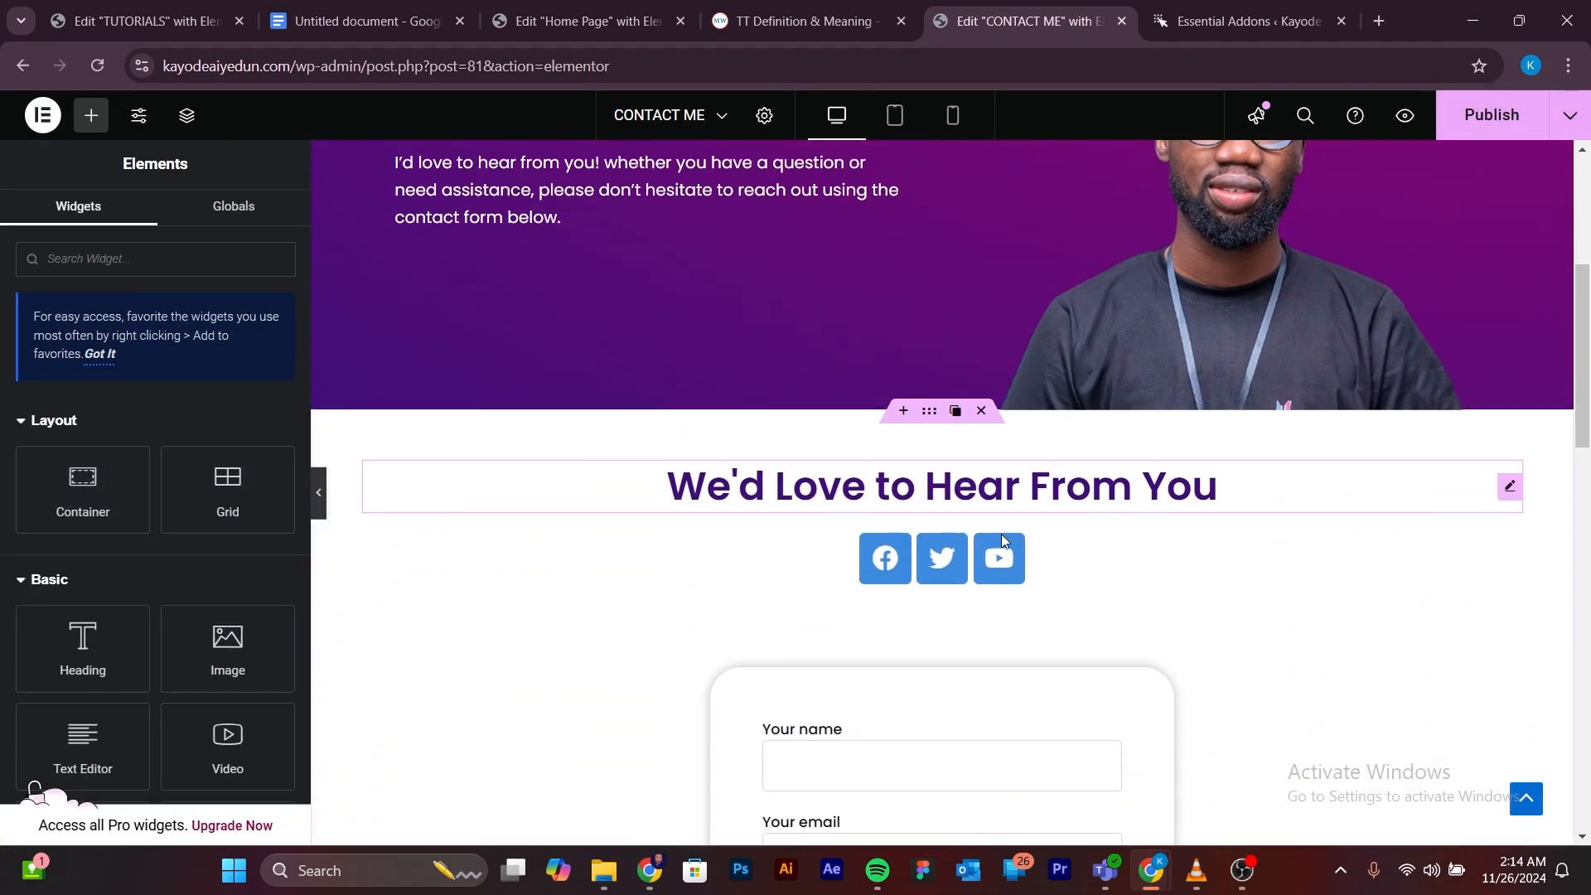
{"action": "scroll", "coordinate": [1002, 537], "scroll_direction": "up", "scroll_amount": 5}
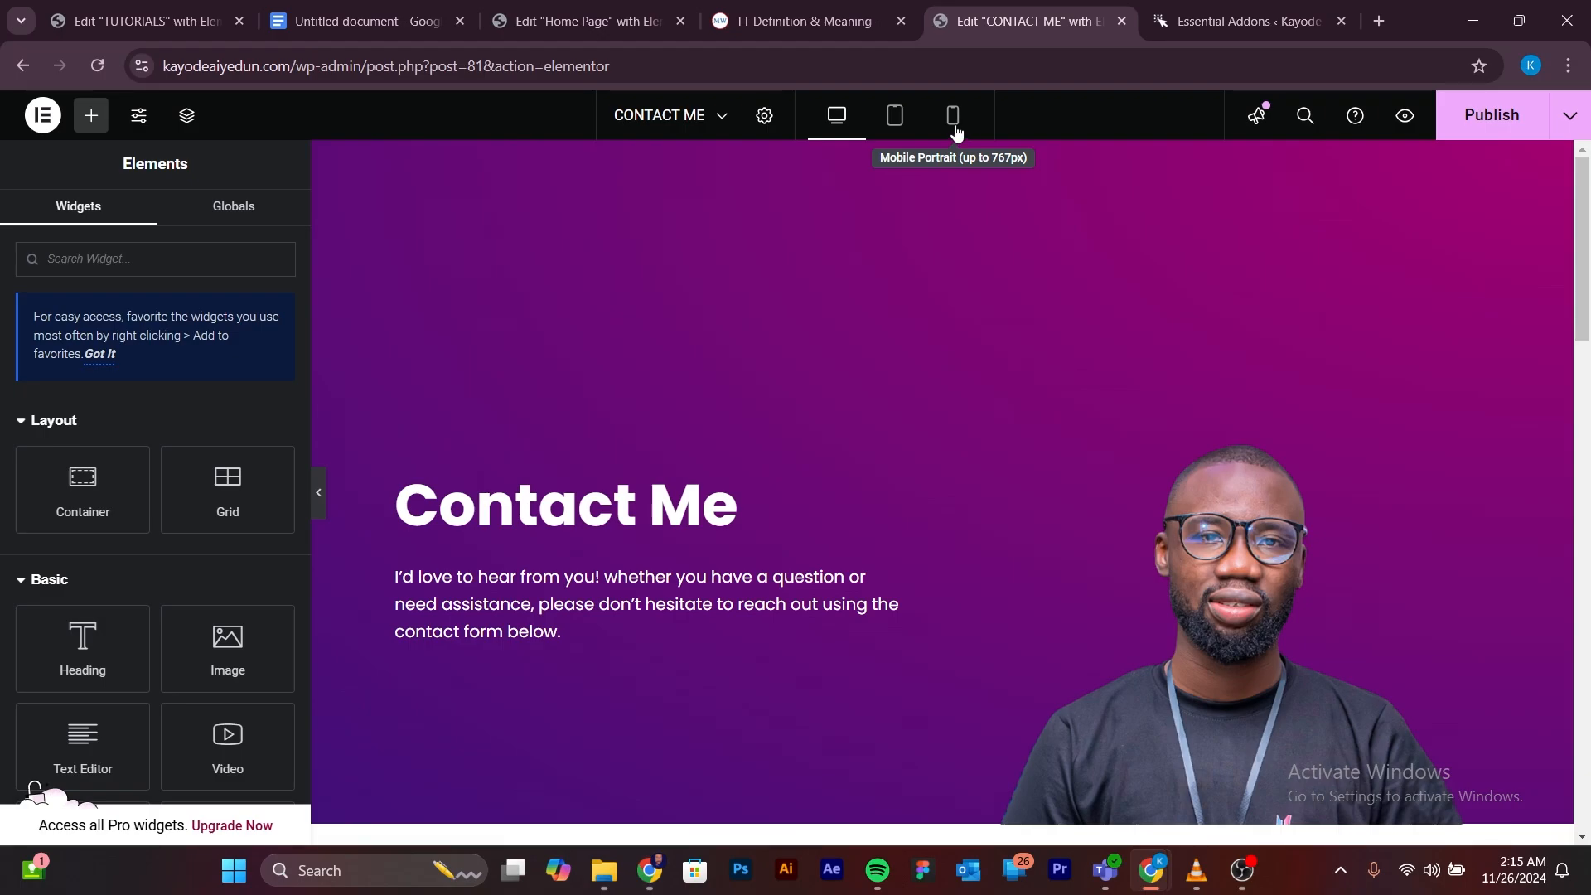
Switch to the mobile portrait layout and set the "We'd Love to Hear From You" heading's font size to 24 px.
{"action": "left_click", "coordinate": [954, 131]}
{"action": "scroll", "coordinate": [932, 249], "scroll_direction": "down", "scroll_amount": 8}
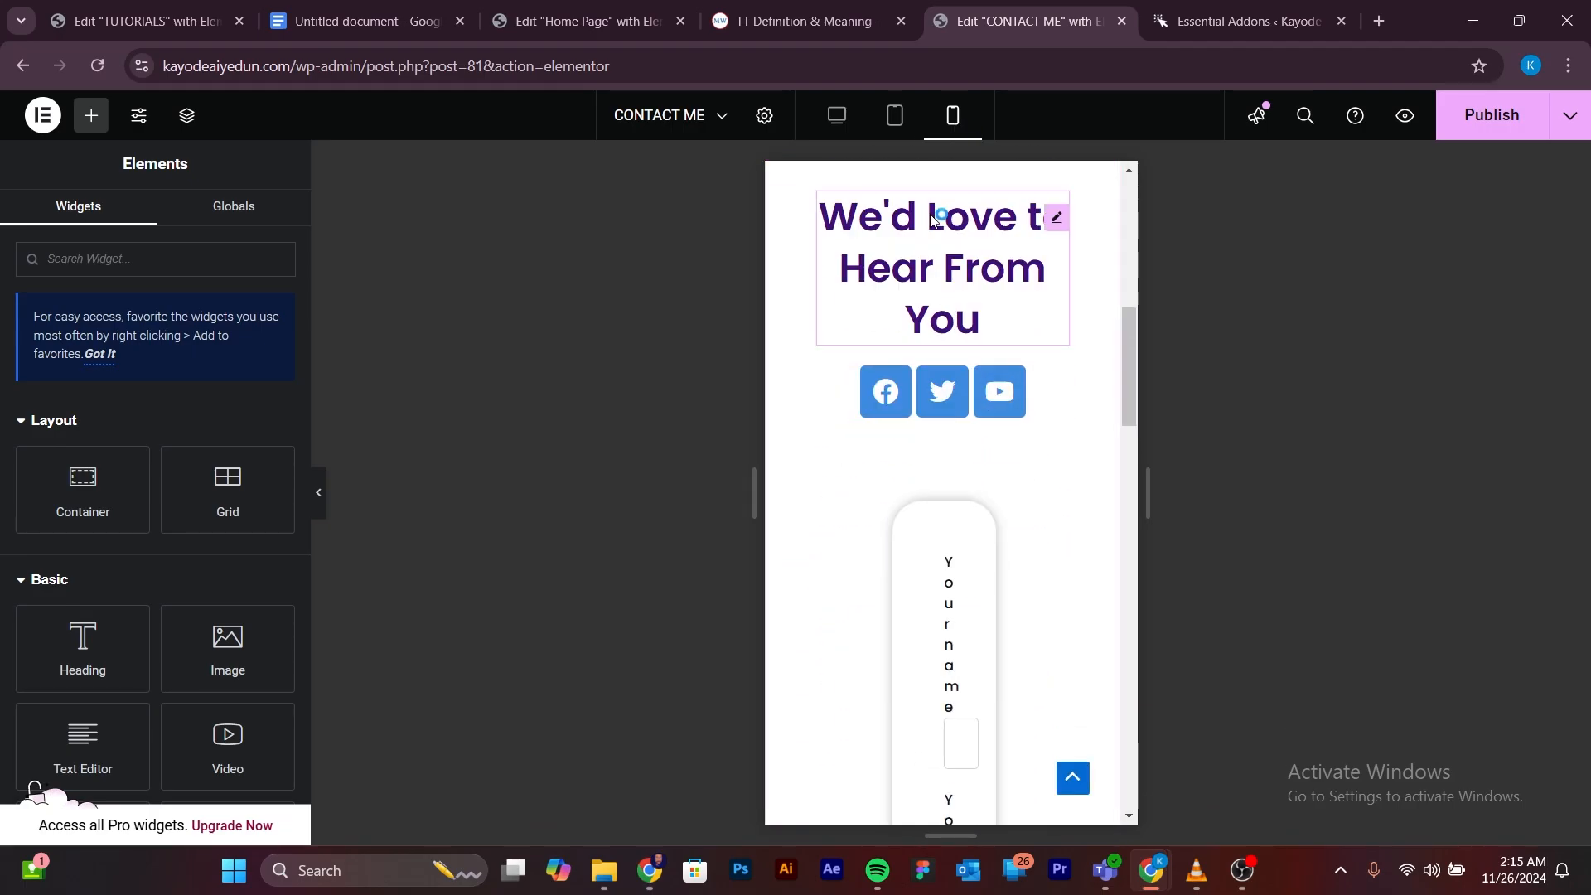
{"action": "left_click", "coordinate": [933, 217]}
{"action": "left_click", "coordinate": [252, 220]}
{"action": "left_click", "coordinate": [150, 220]}
{"action": "left_click", "coordinate": [275, 425]}
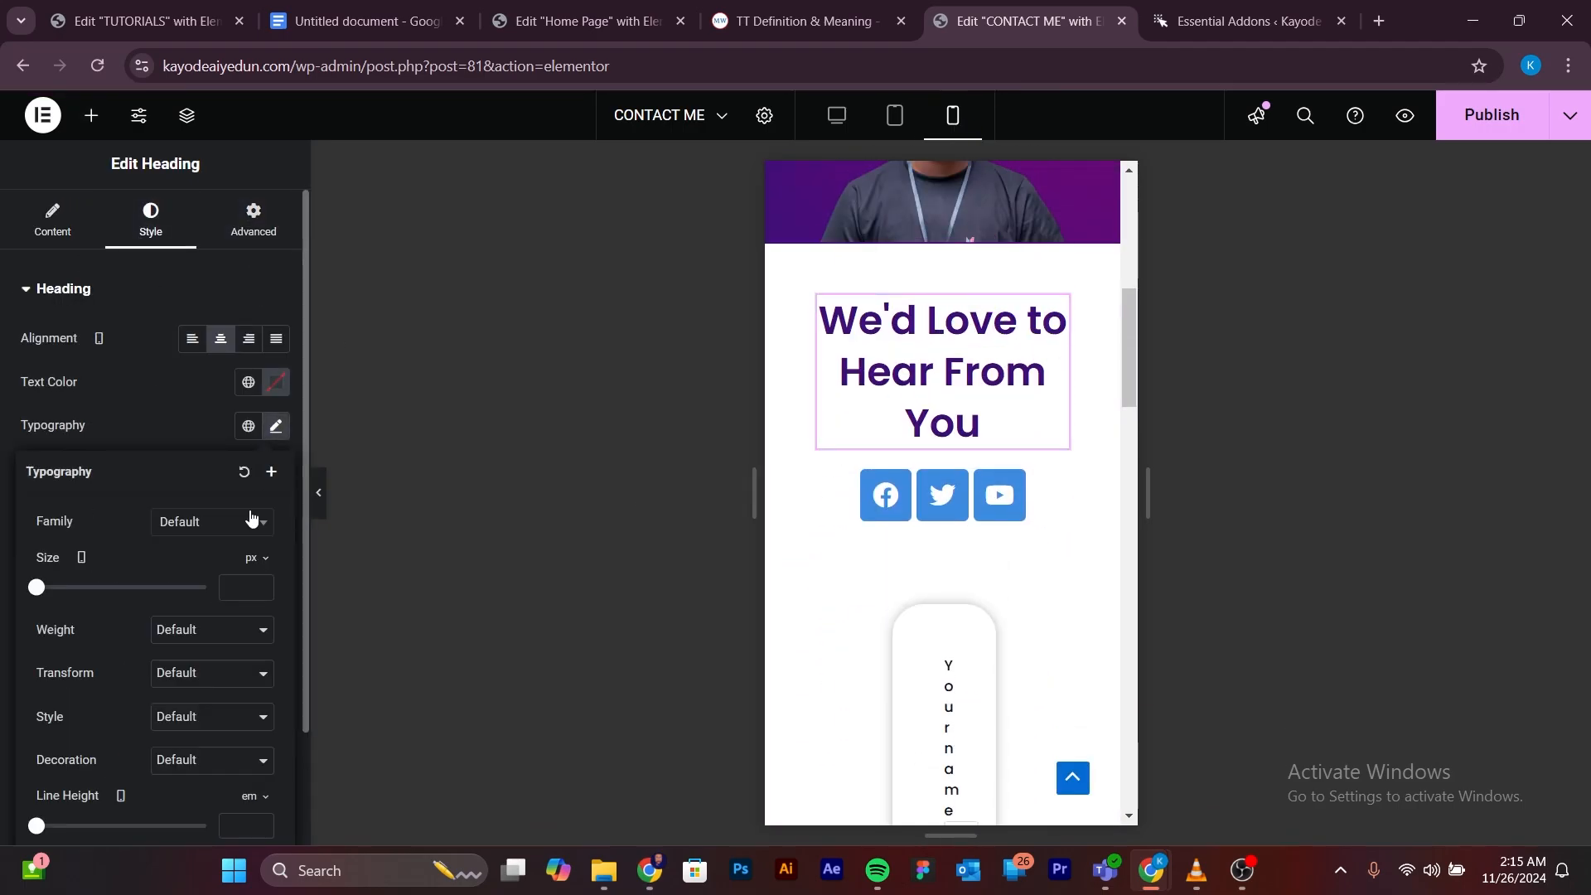
{"action": "left_click_drag", "start_coordinate": [37, 586], "coordinate": [55, 586]}
For mobile, set the contact form's padding to 0 on all sides and its custom width to 754 px.
{"action": "scroll", "coordinate": [986, 377], "scroll_direction": "down", "scroll_amount": 3}
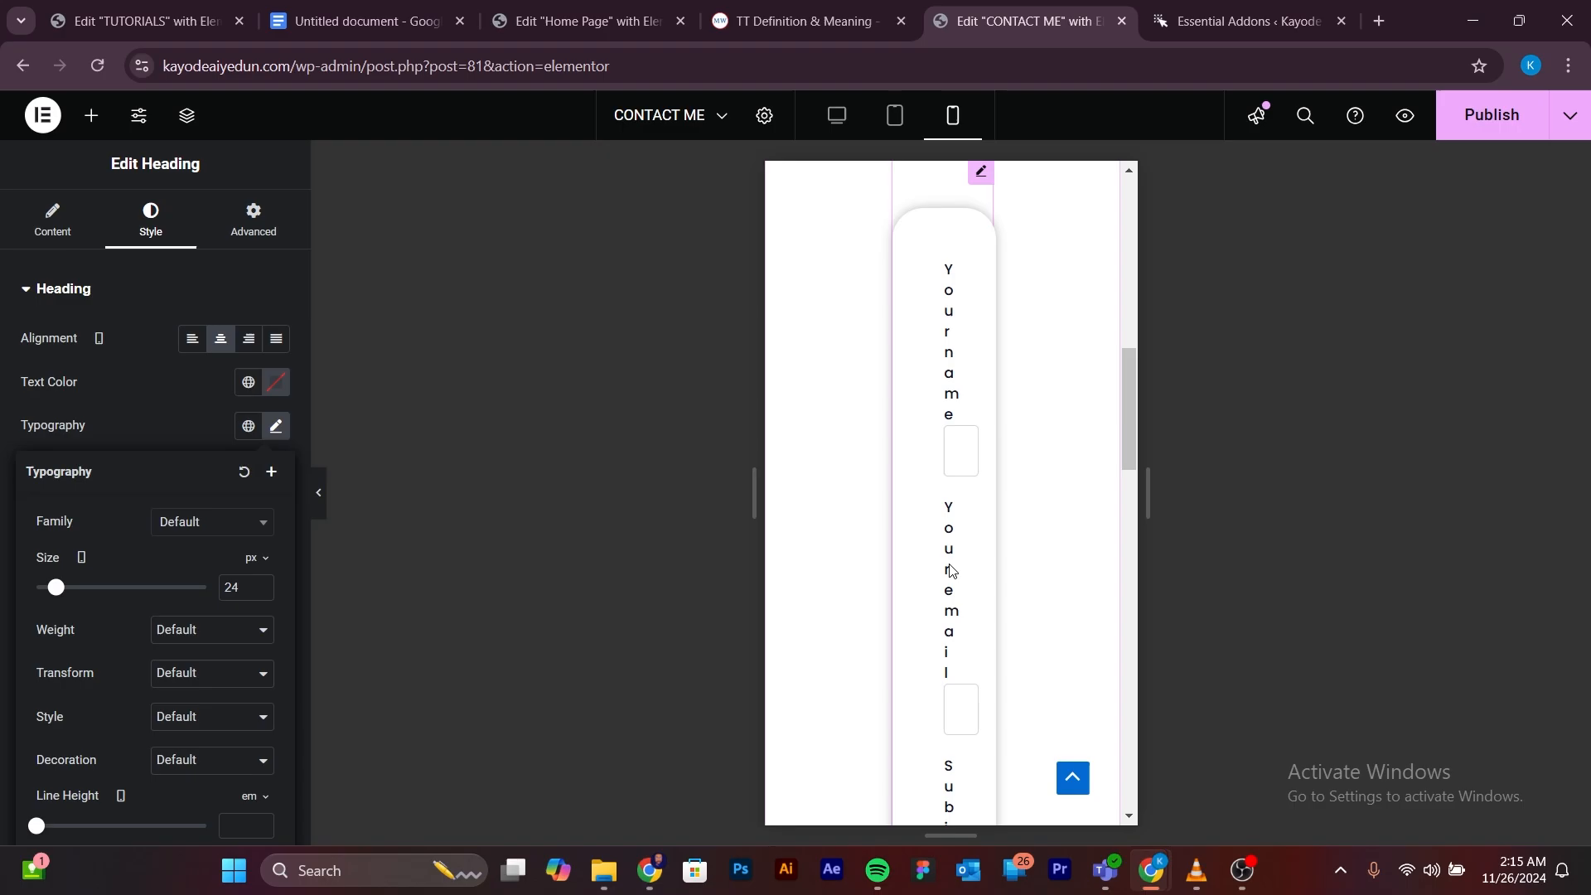
{"action": "scroll", "coordinate": [986, 377], "scroll_direction": "up", "scroll_amount": 2}
{"action": "left_click", "coordinate": [982, 375]}
{"action": "left_click", "coordinate": [276, 504]}
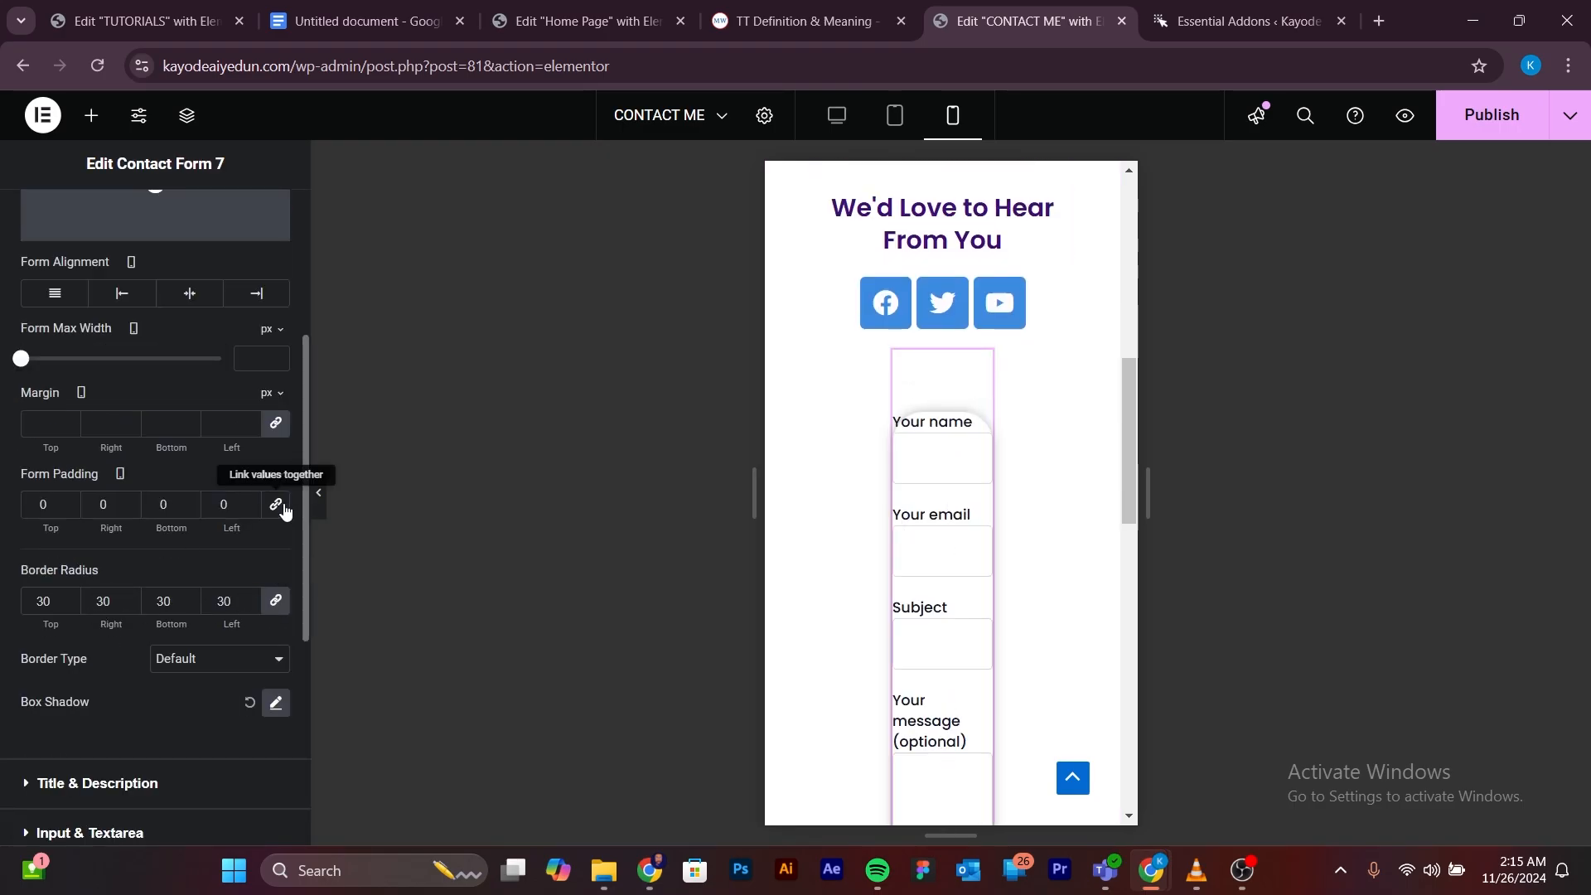
{"action": "scroll", "coordinate": [828, 406], "scroll_direction": "up", "scroll_amount": 2}
{"action": "scroll", "coordinate": [961, 481], "scroll_direction": "down", "scroll_amount": 1}
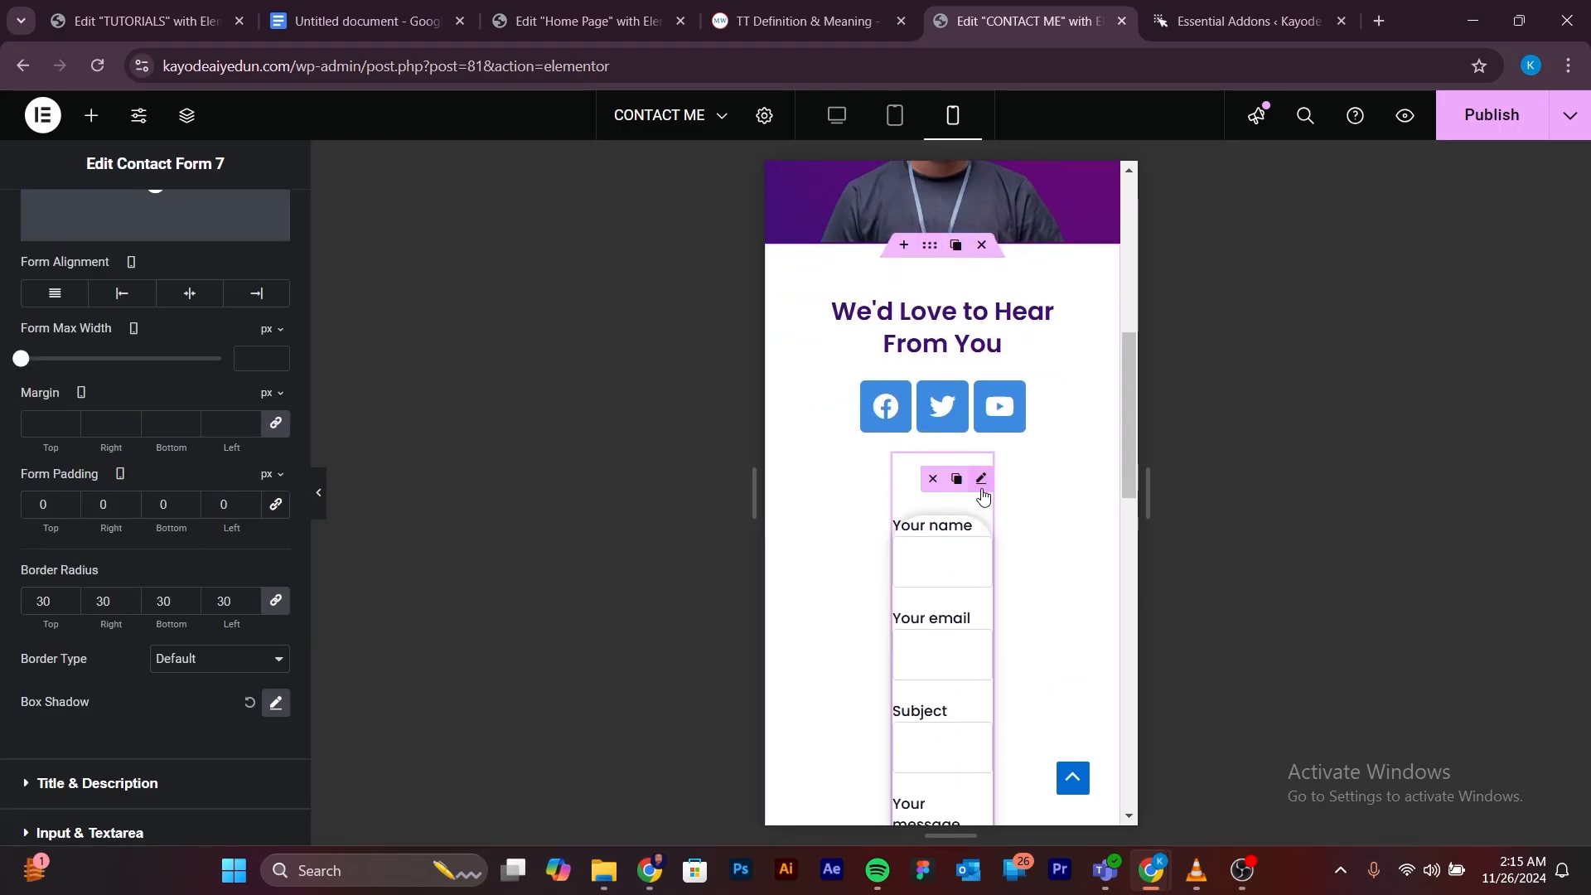
{"action": "scroll", "coordinate": [12, 471], "scroll_direction": "up", "scroll_amount": 1}
{"action": "scroll", "coordinate": [12, 471], "scroll_direction": "up", "scroll_amount": 3}
{"action": "left_click", "coordinate": [252, 218]}
{"action": "left_click_drag", "start_coordinate": [25, 461], "coordinate": [172, 461]}
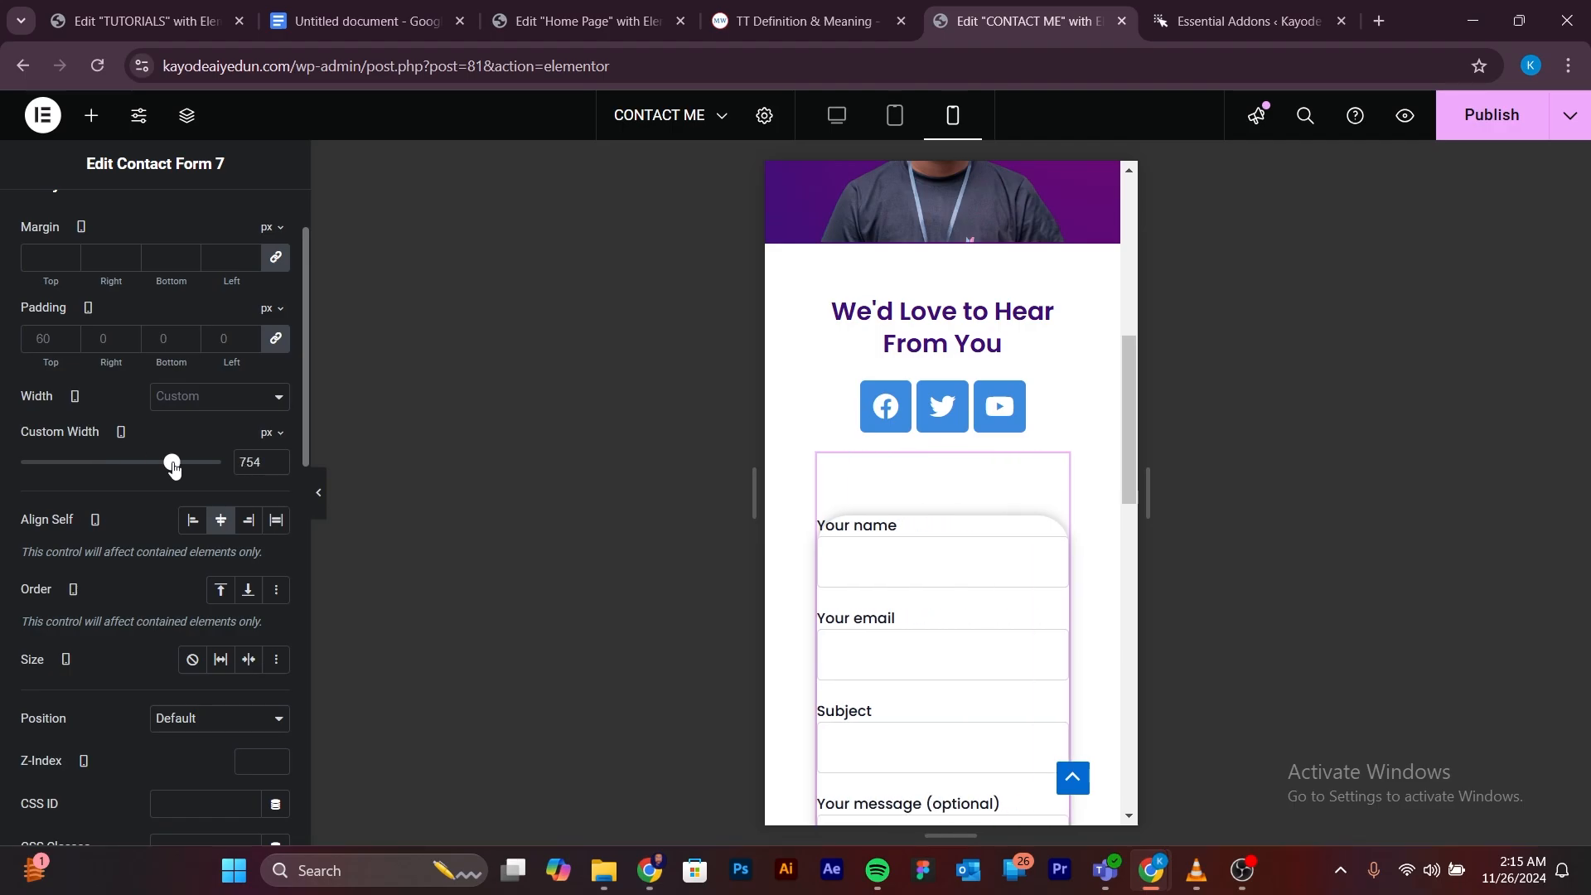
Set the mobile form padding to 30 px on all sides and check the resulting mobile layout.
{"action": "scroll", "coordinate": [202, 267], "scroll_direction": "up", "scroll_amount": 3}
{"action": "left_click", "coordinate": [149, 221]}
{"action": "left_click", "coordinate": [70, 397]}
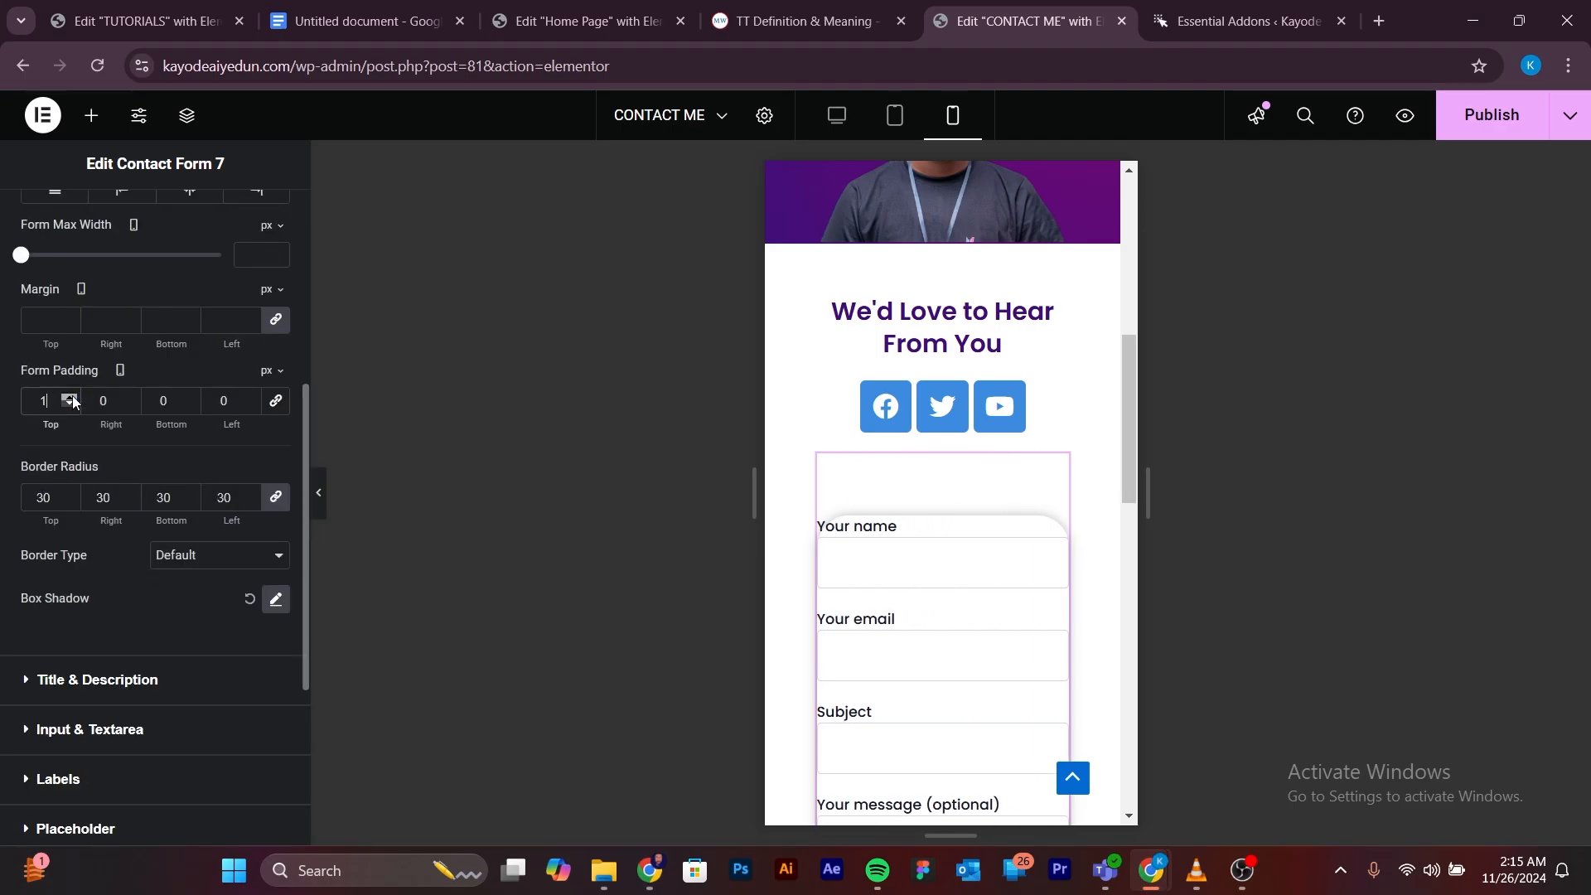
{"action": "left_click", "coordinate": [276, 400]}
{"action": "scroll", "coordinate": [987, 557], "scroll_direction": "down", "scroll_amount": 10}
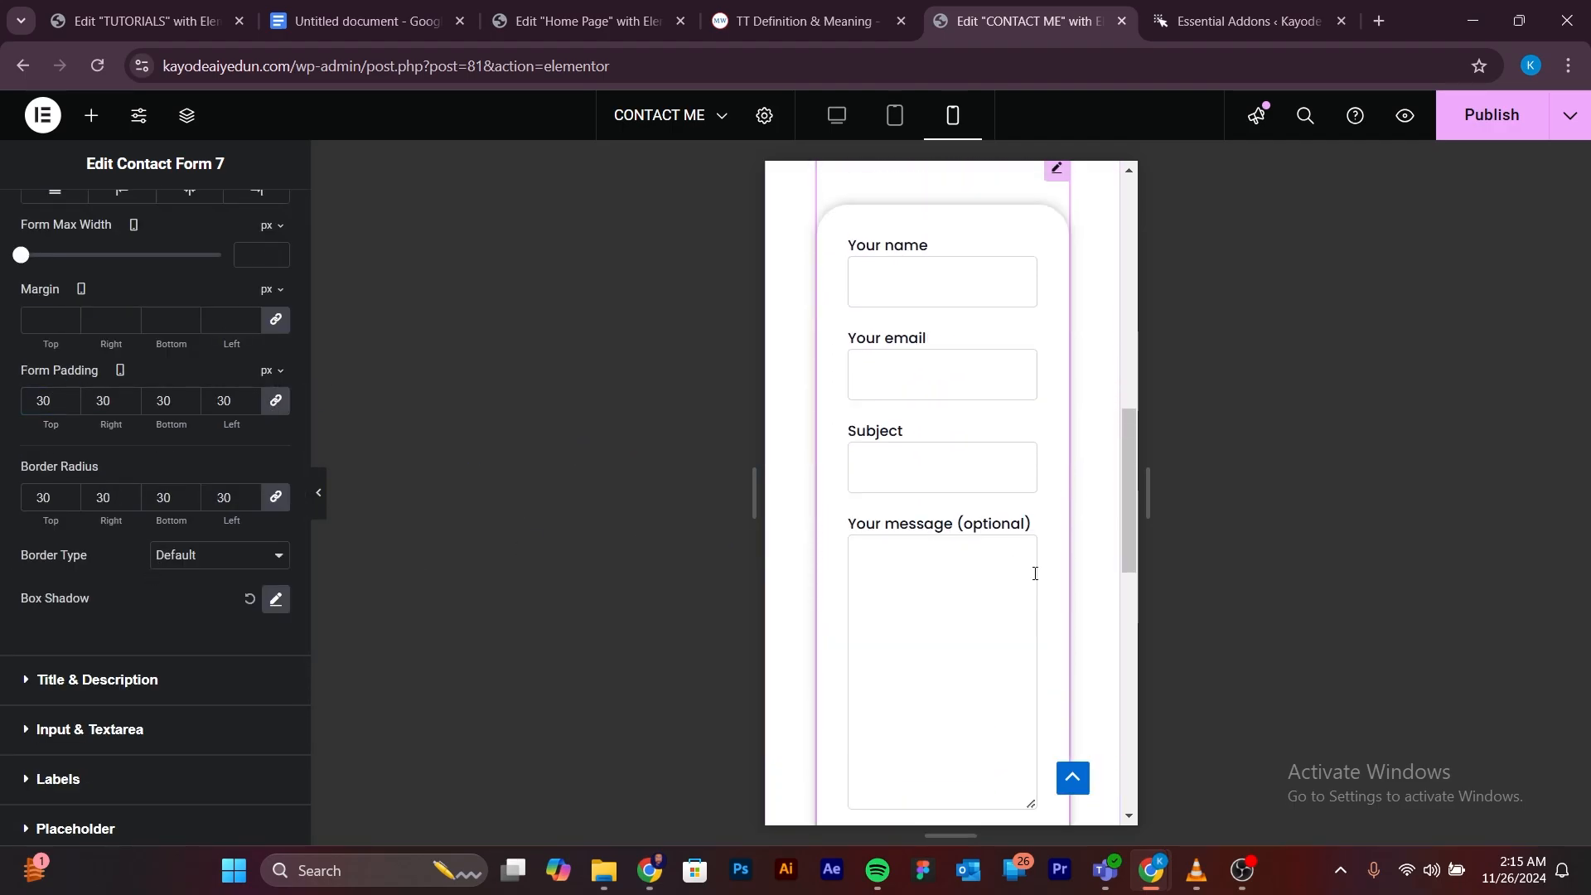
{"action": "scroll", "coordinate": [1036, 575], "scroll_direction": "up", "scroll_amount": 10}
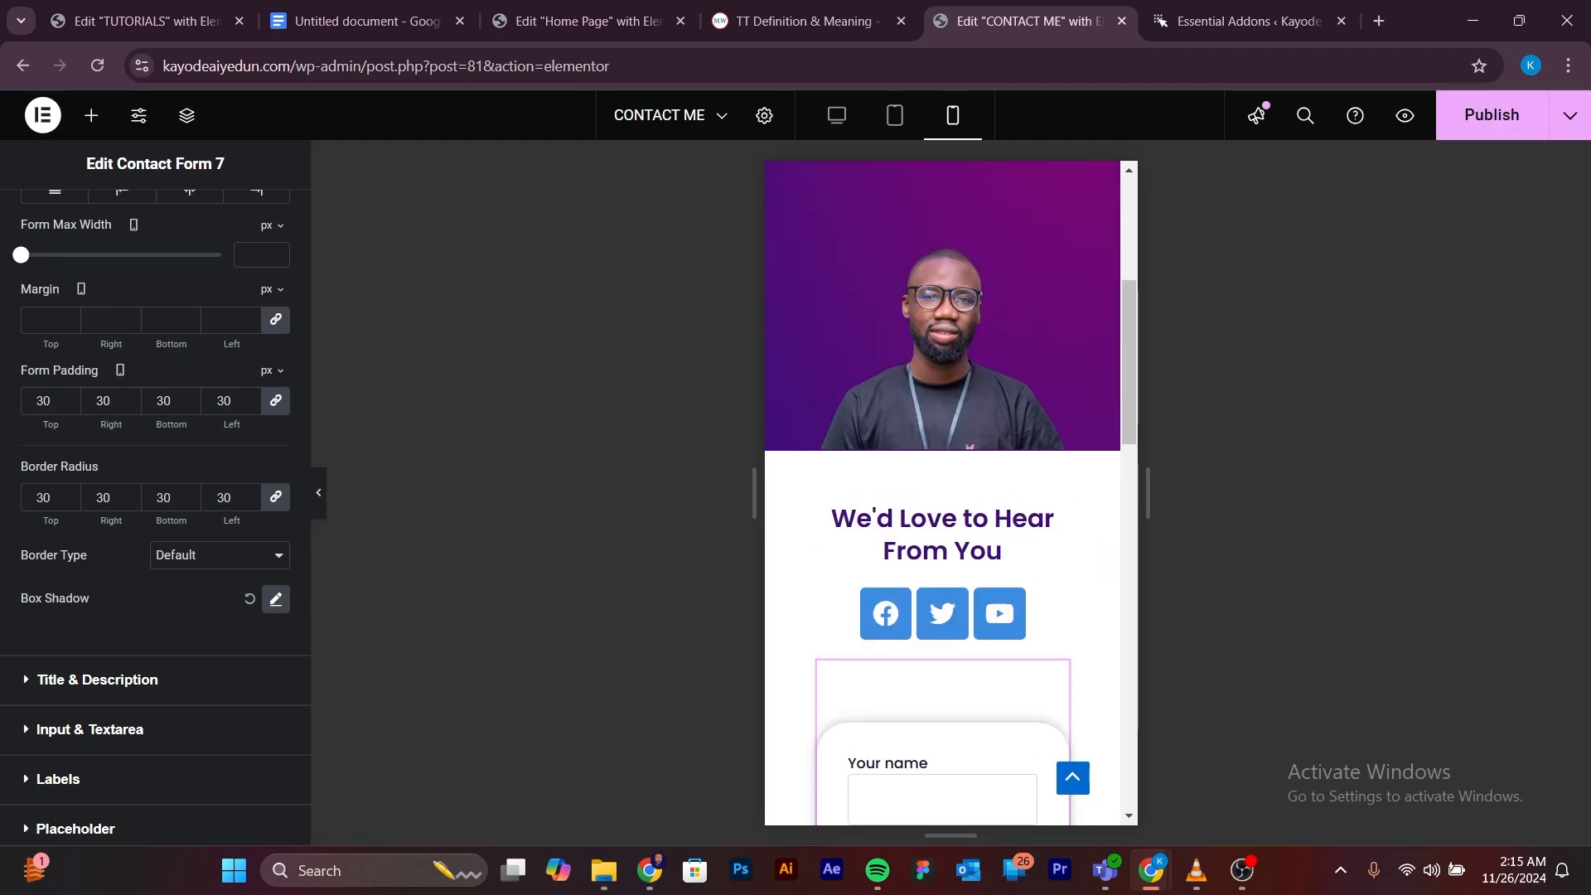
{"action": "scroll", "coordinate": [941, 522], "scroll_direction": "up", "scroll_amount": 5}
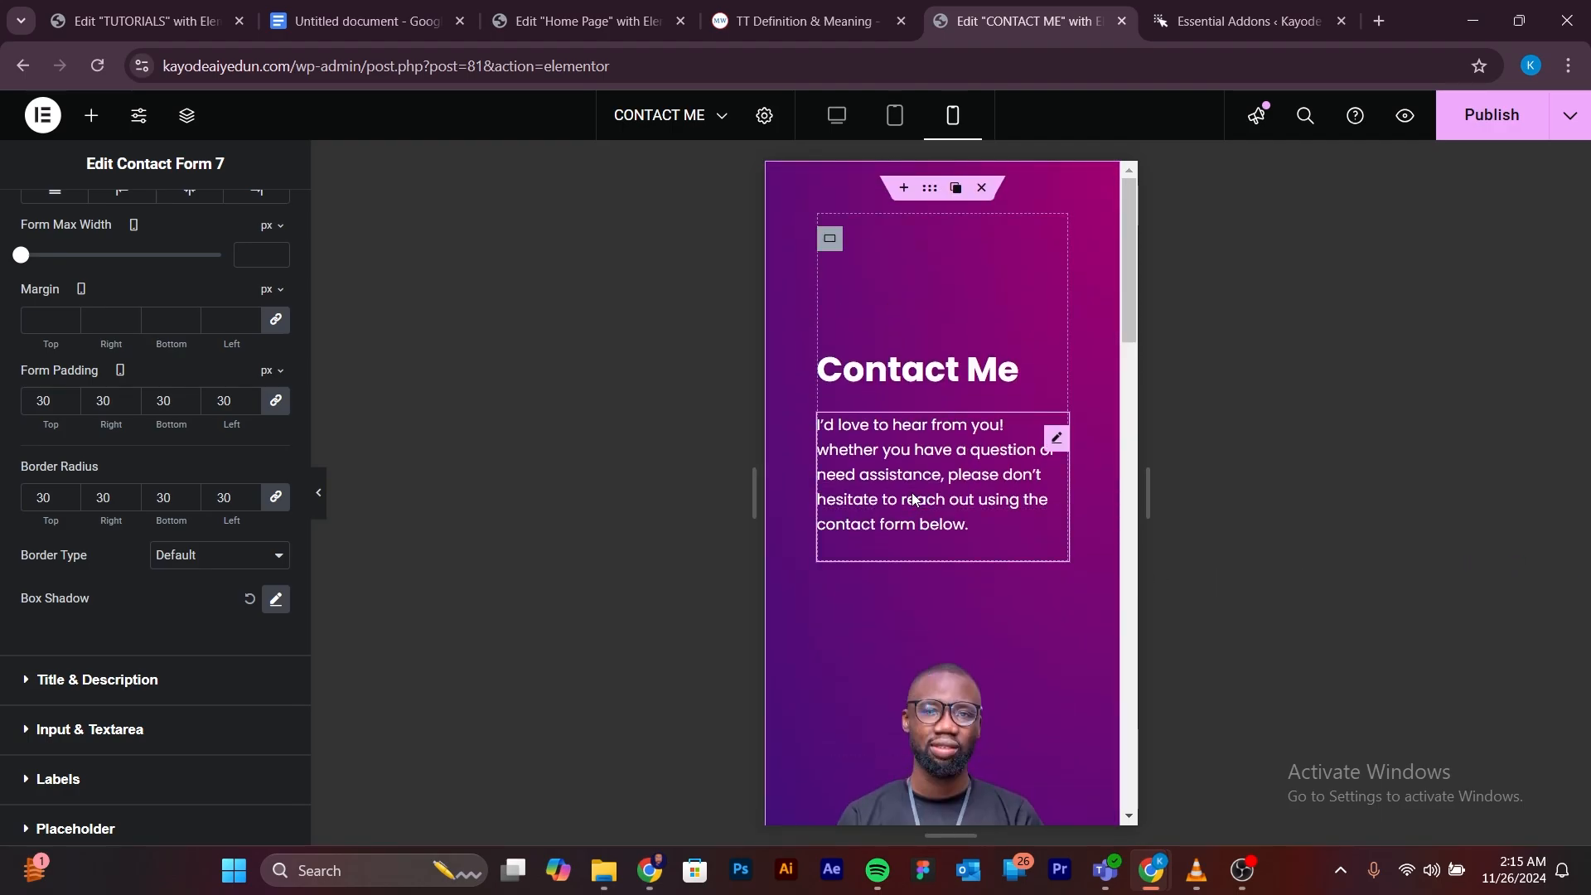
{"action": "scroll", "coordinate": [914, 499], "scroll_direction": "down", "scroll_amount": 8}
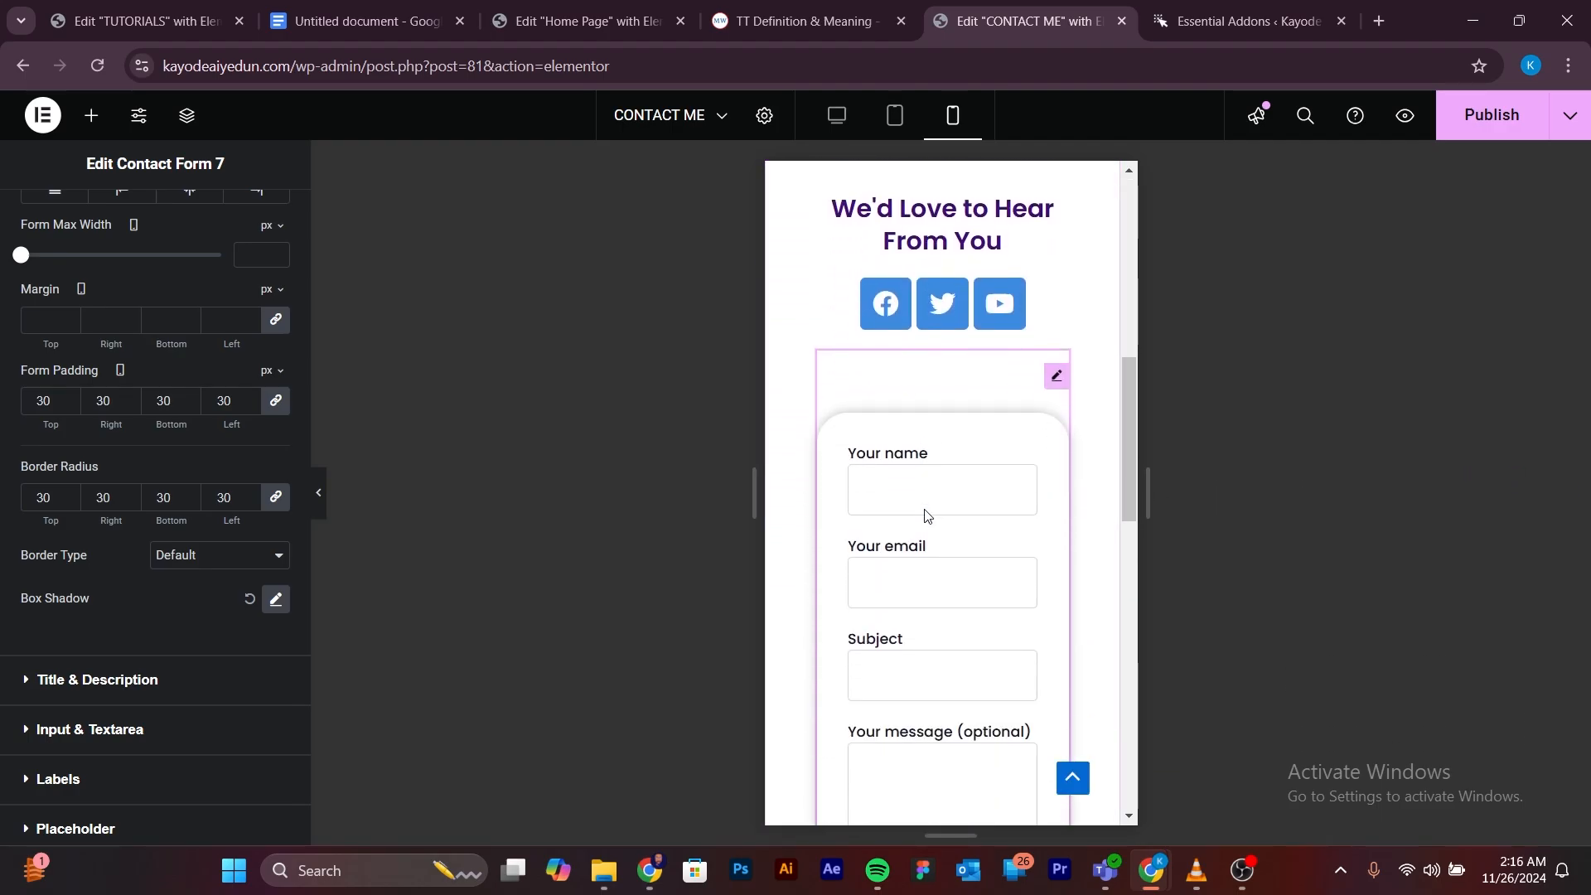
Check the mobile layout of the Contact Me page from the hero section to the footer and publish the page.
{"action": "scroll", "coordinate": [928, 506], "scroll_direction": "down", "scroll_amount": 5}
{"action": "scroll", "coordinate": [919, 514], "scroll_direction": "up", "scroll_amount": 3}
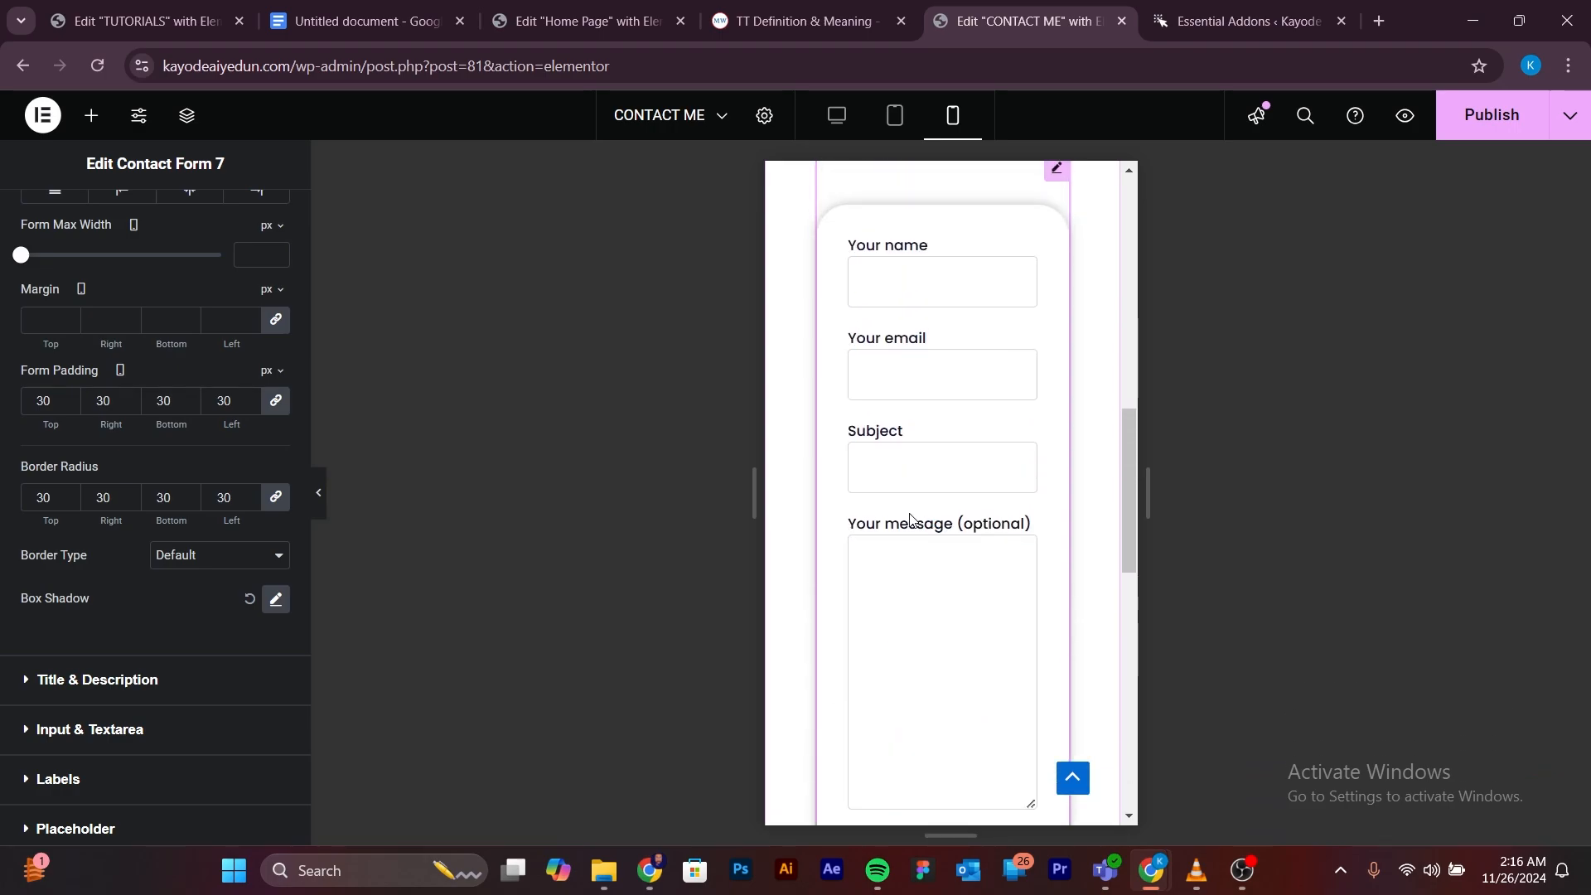
{"action": "scroll", "coordinate": [920, 522], "scroll_direction": "up", "scroll_amount": 6}
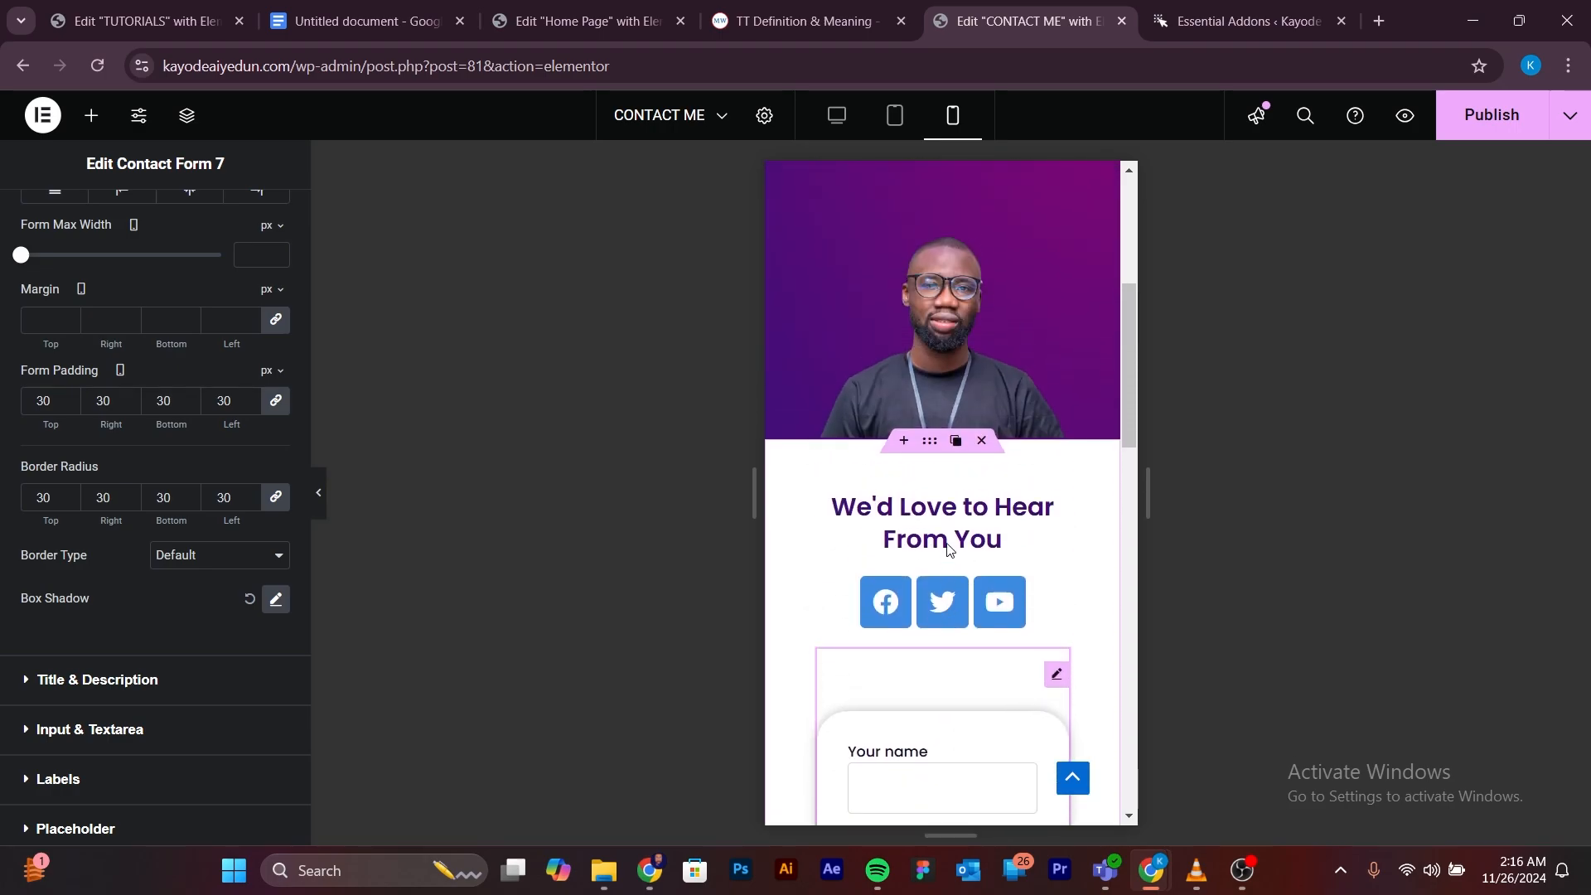
{"action": "scroll", "coordinate": [948, 549], "scroll_direction": "down", "scroll_amount": 10}
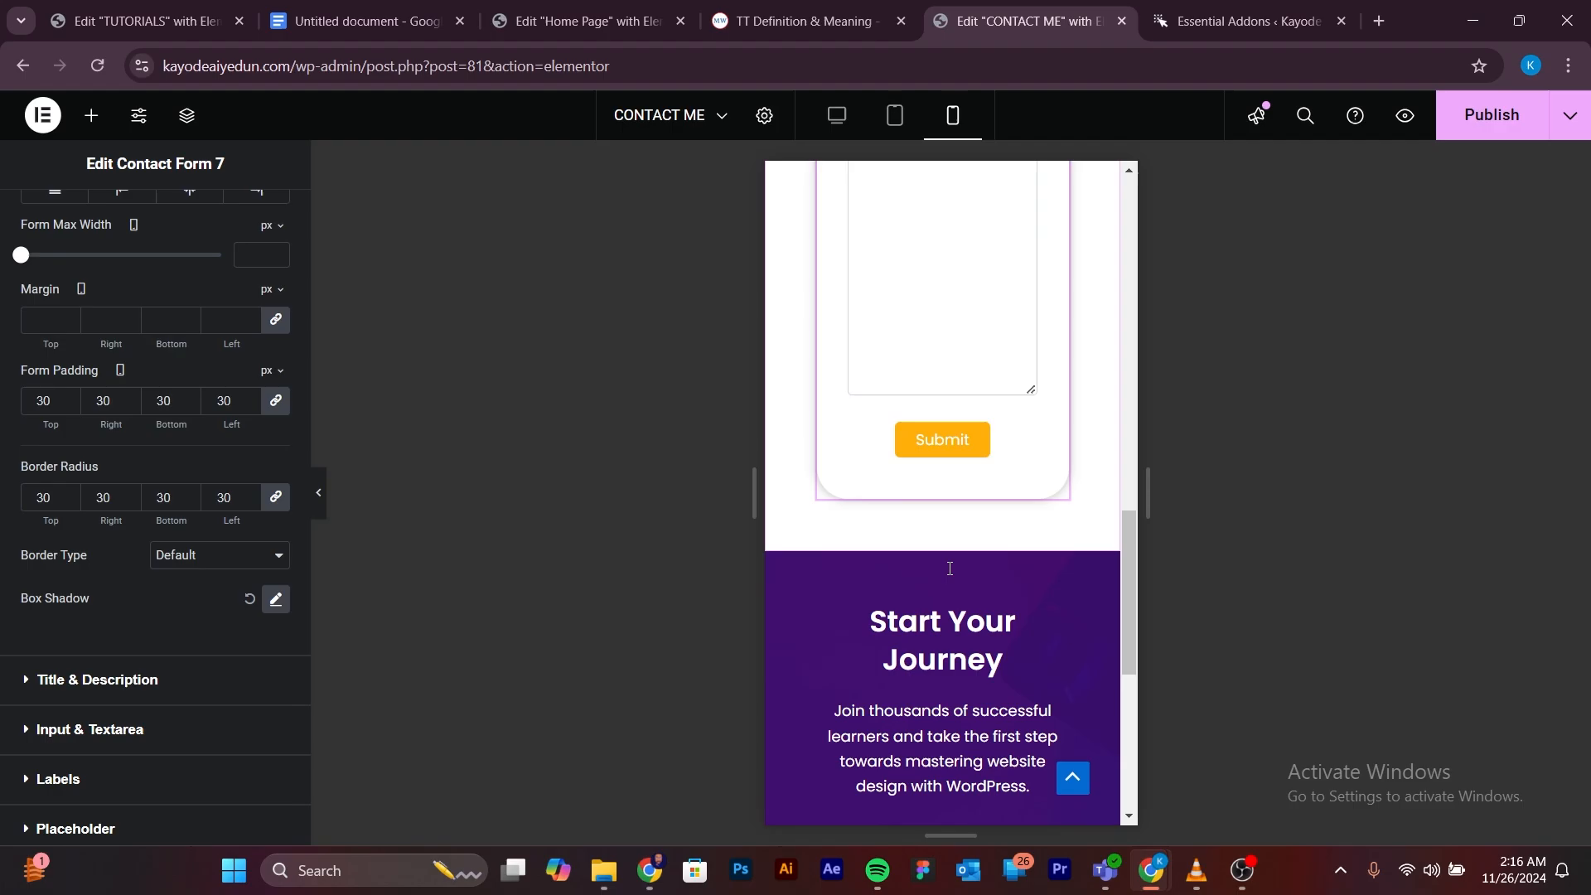
{"action": "scroll", "coordinate": [949, 568], "scroll_direction": "up", "scroll_amount": 15}
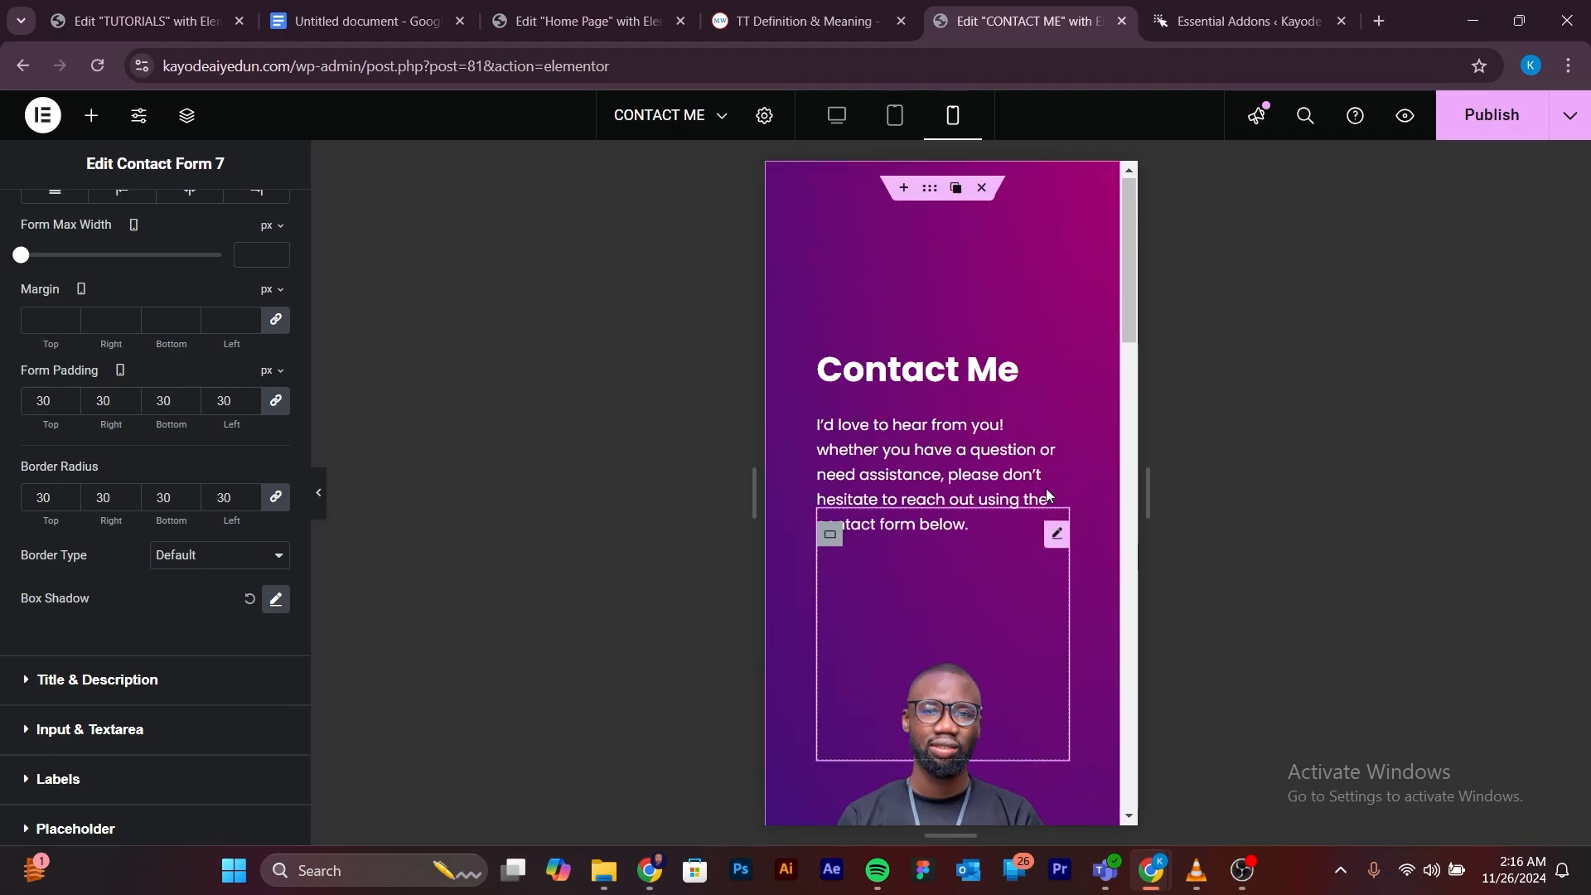
{"action": "left_click", "coordinate": [1486, 131]}
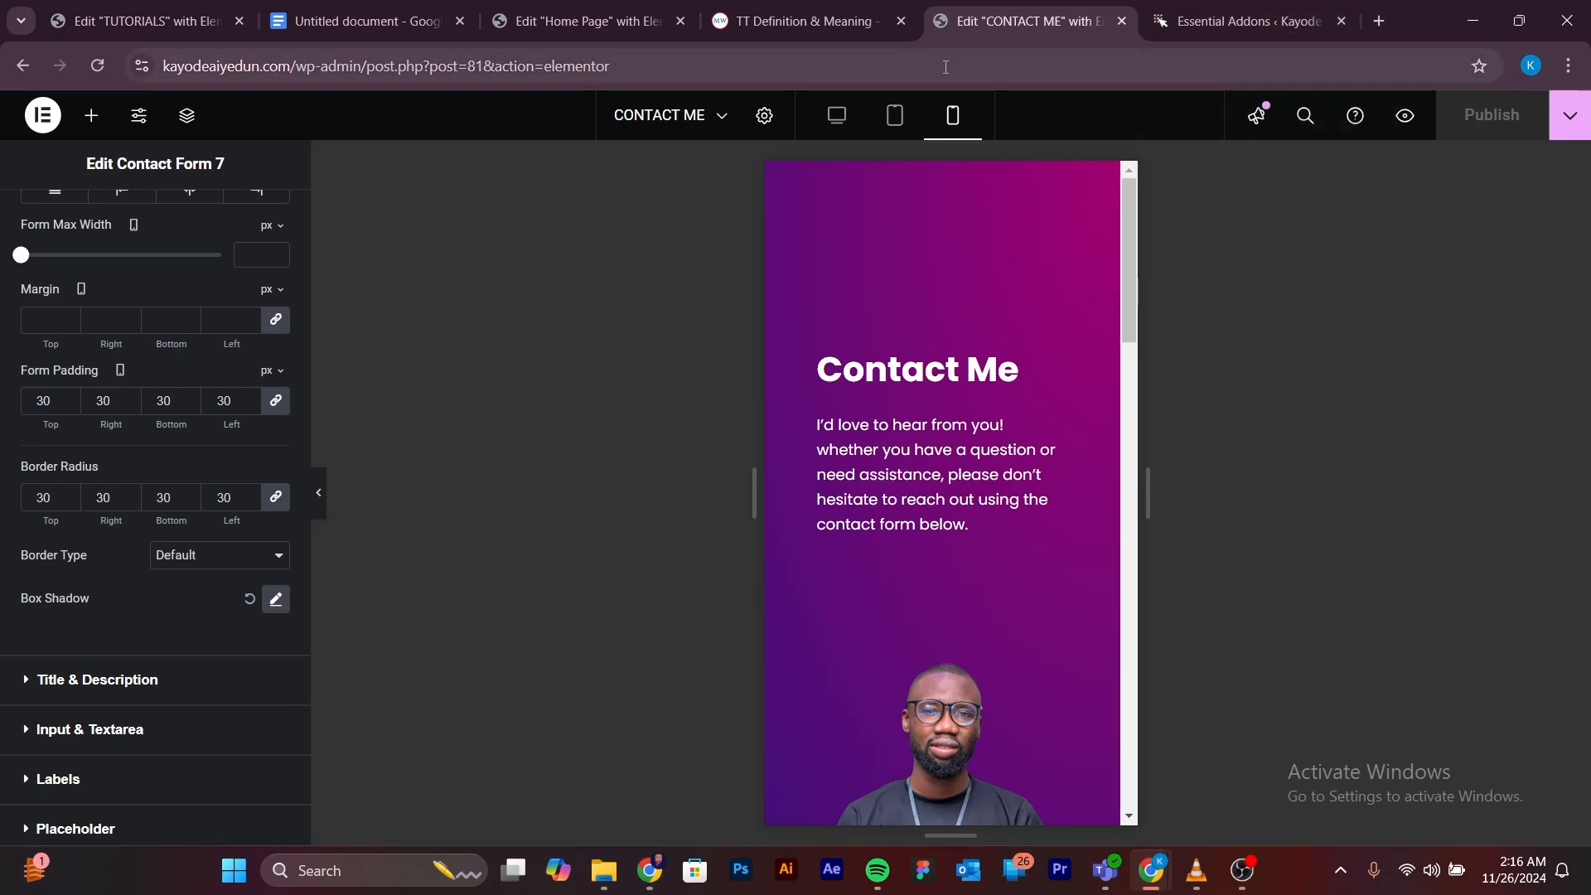
Open the live website in a new browser tab and examine the published Contact Me page down to the footer section.
{"action": "left_click", "coordinate": [1382, 21]}
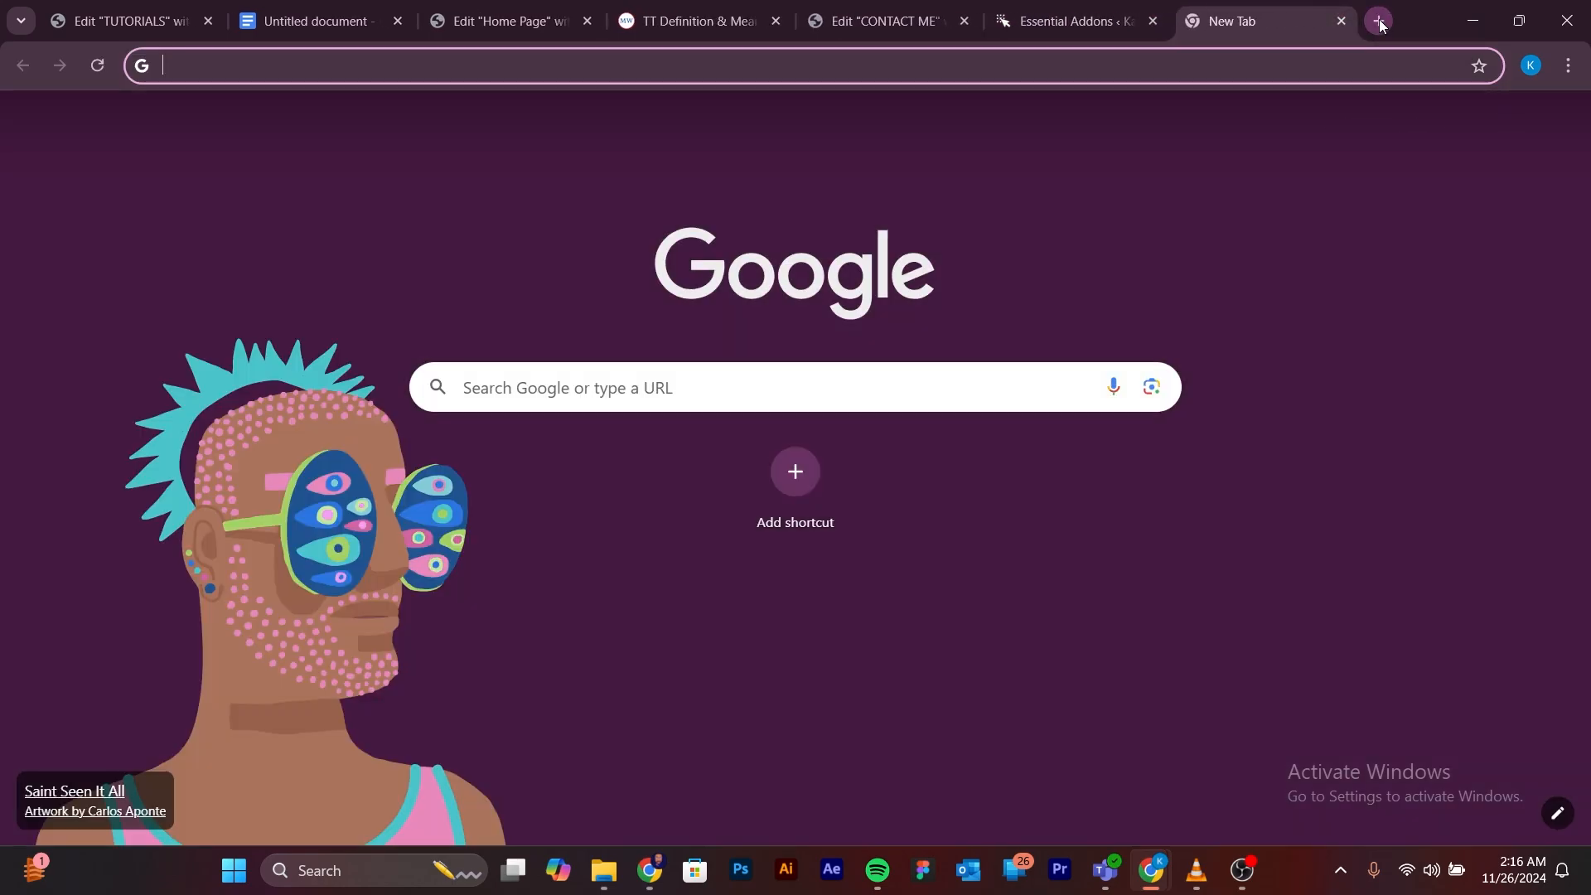
{"action": "type", "text": "kay"}
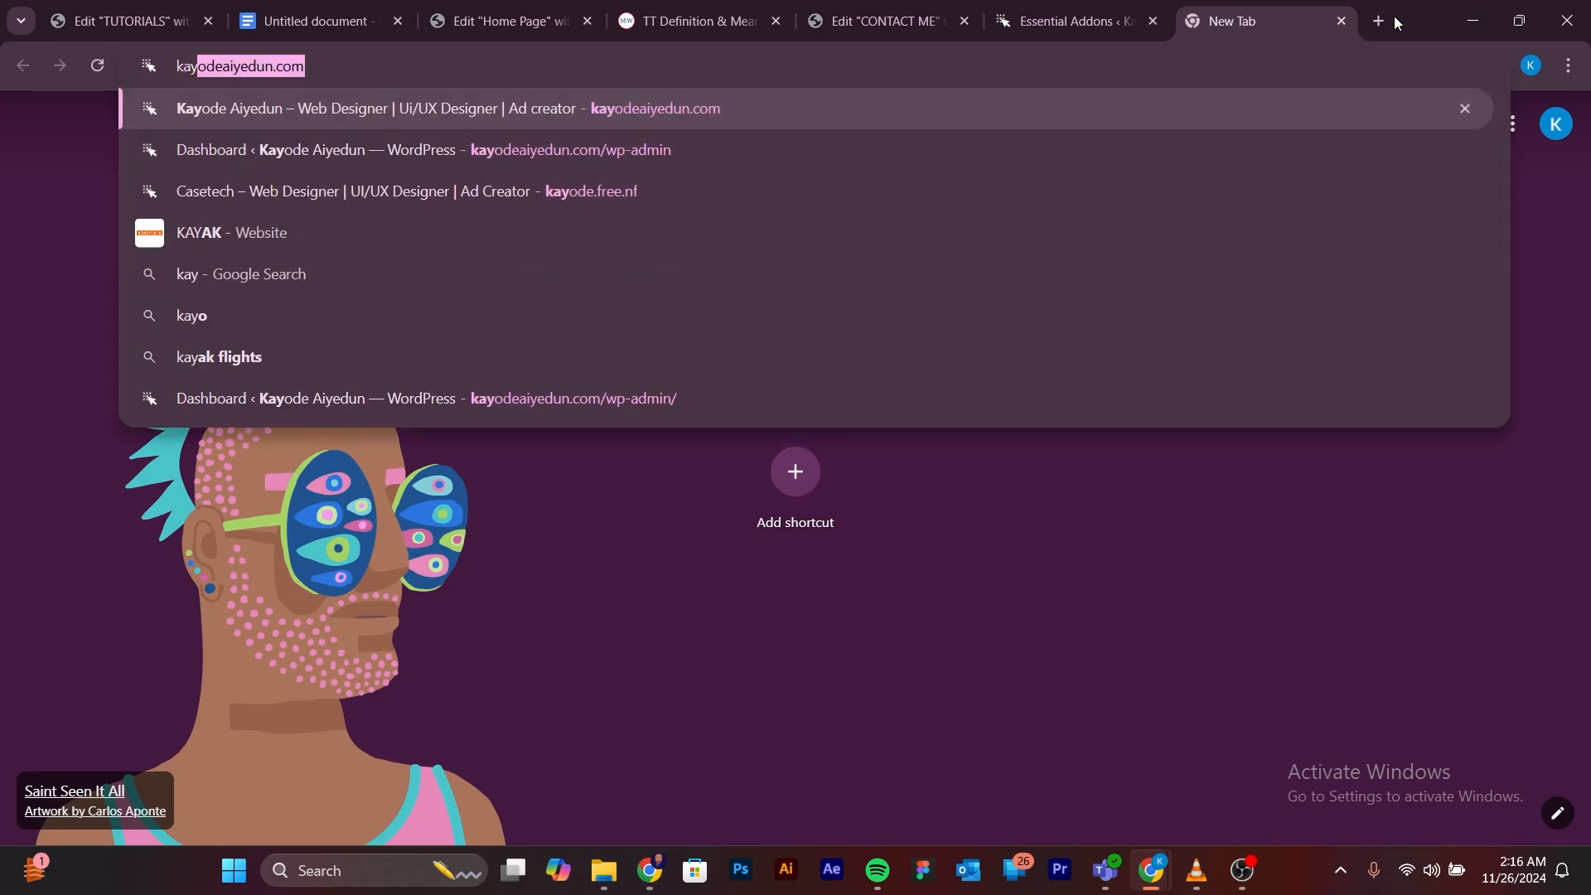
{"action": "key", "text": "Return"}
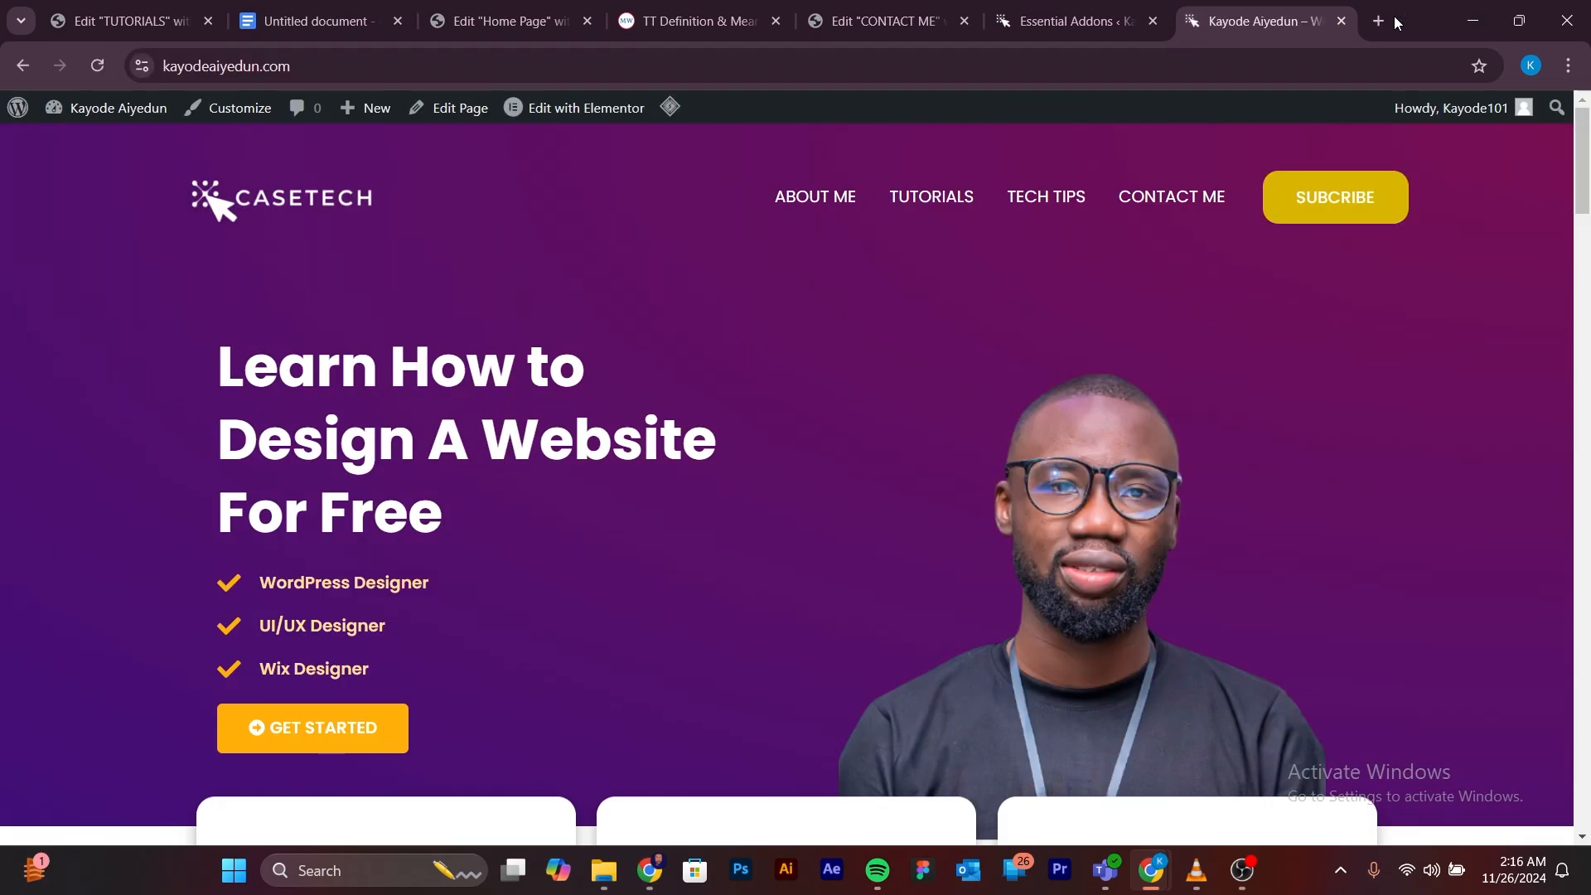
{"action": "left_click", "coordinate": [1176, 199]}
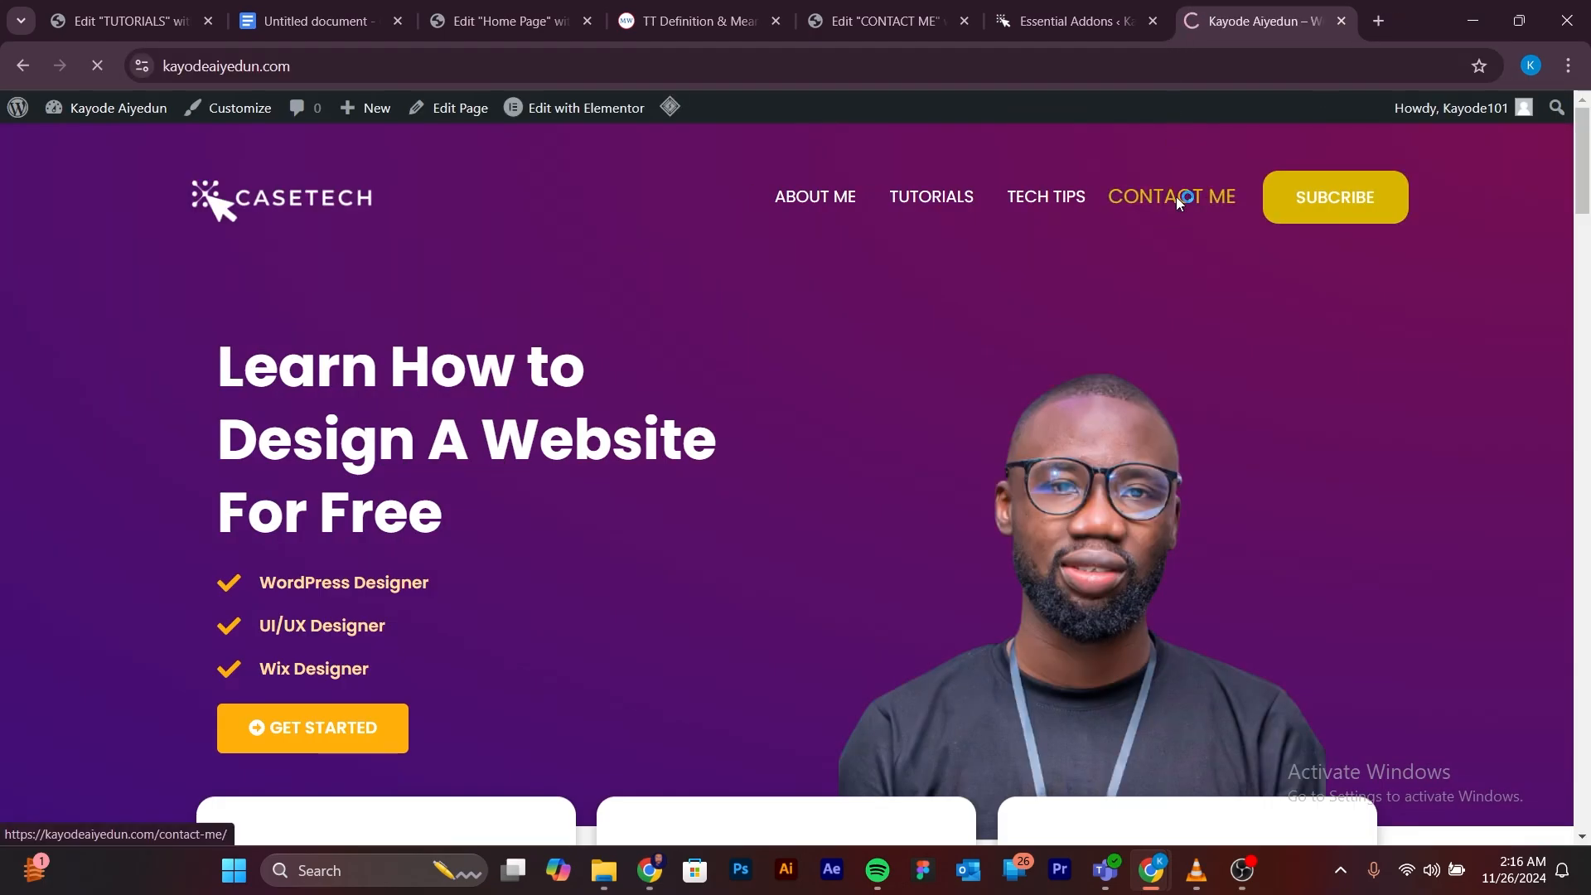
{"action": "scroll", "coordinate": [1075, 451], "scroll_direction": "down", "scroll_amount": 8}
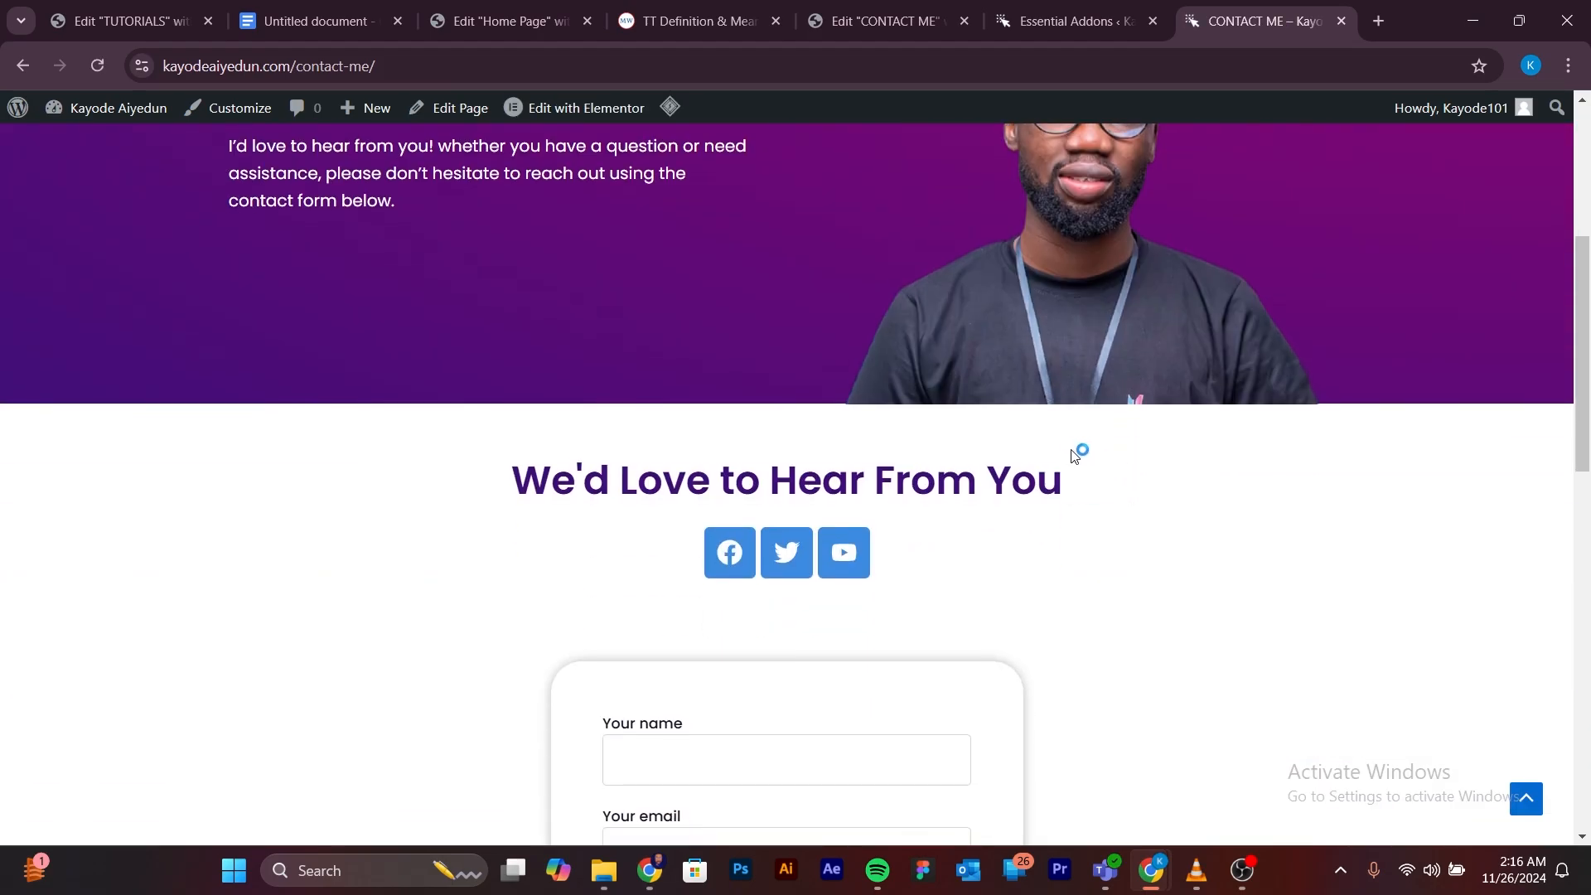
{"action": "scroll", "coordinate": [1069, 450], "scroll_direction": "down", "scroll_amount": 10}
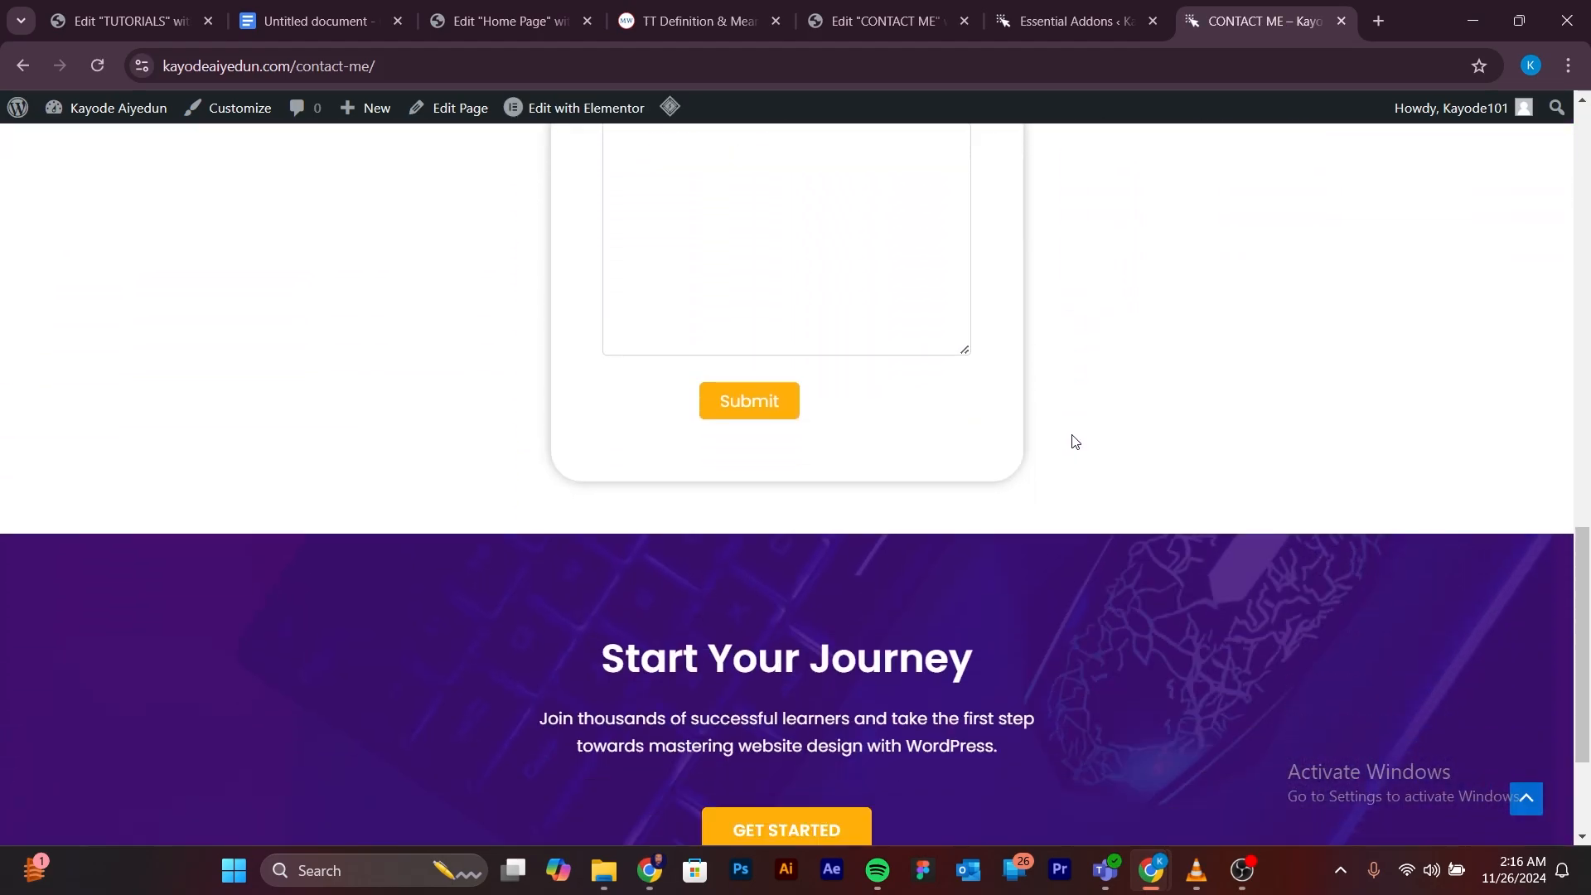
{"action": "scroll", "coordinate": [1075, 439], "scroll_direction": "up", "scroll_amount": 18}
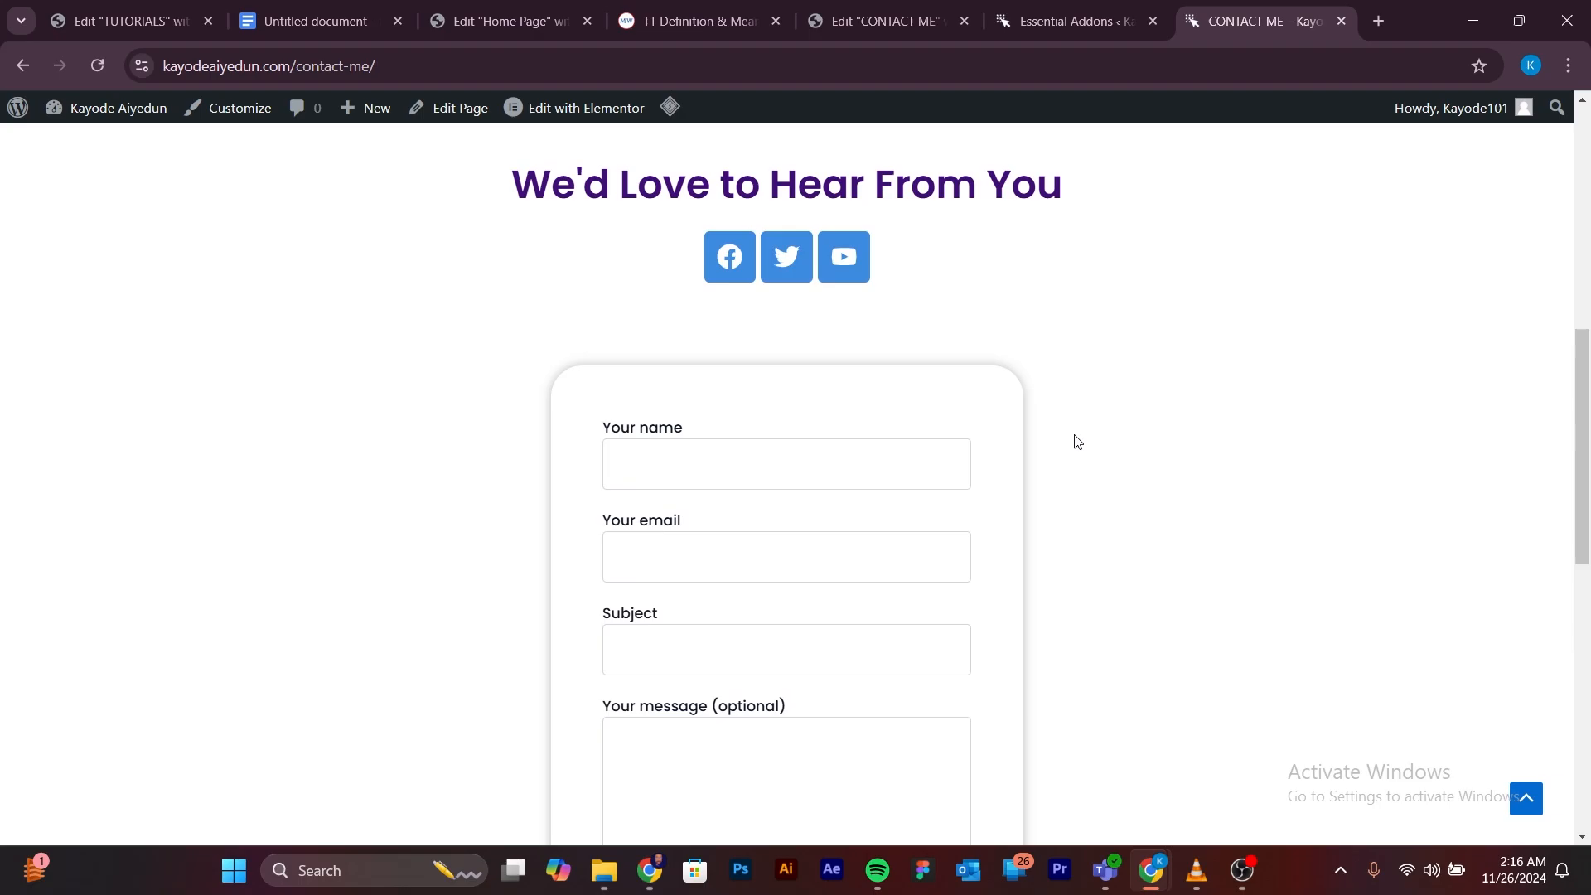